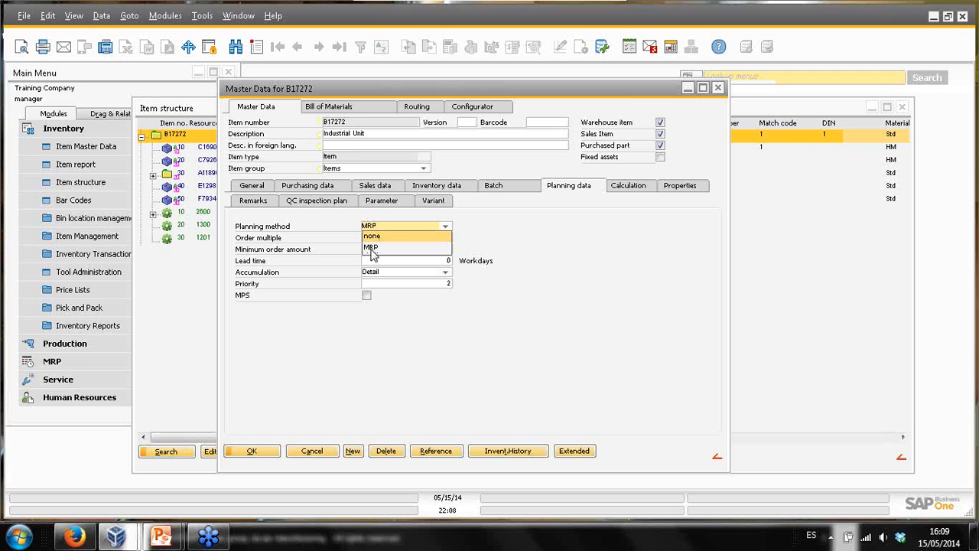
Step: Examine the planning method, order multiple, minimum order amount and lead time in the planning data of item B17272
click(565, 299)
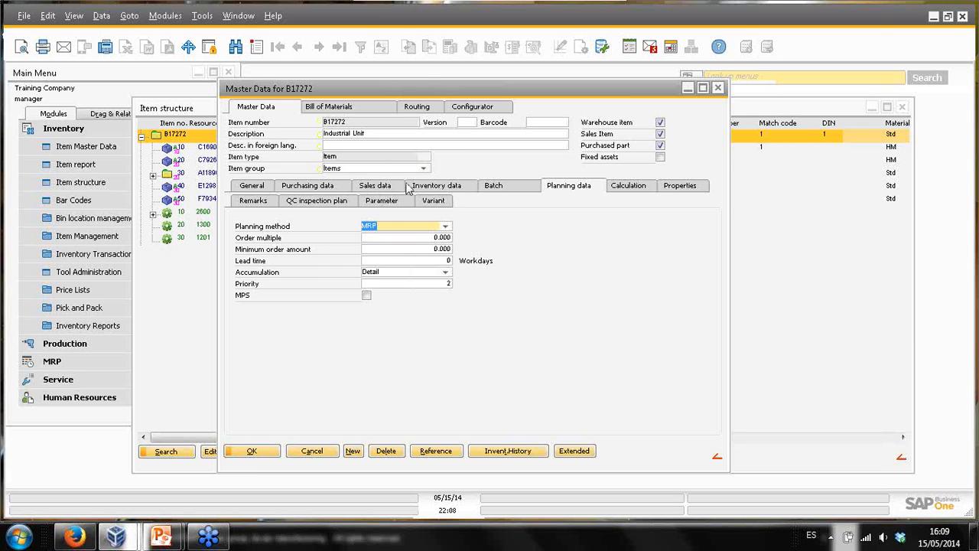
click(433, 239)
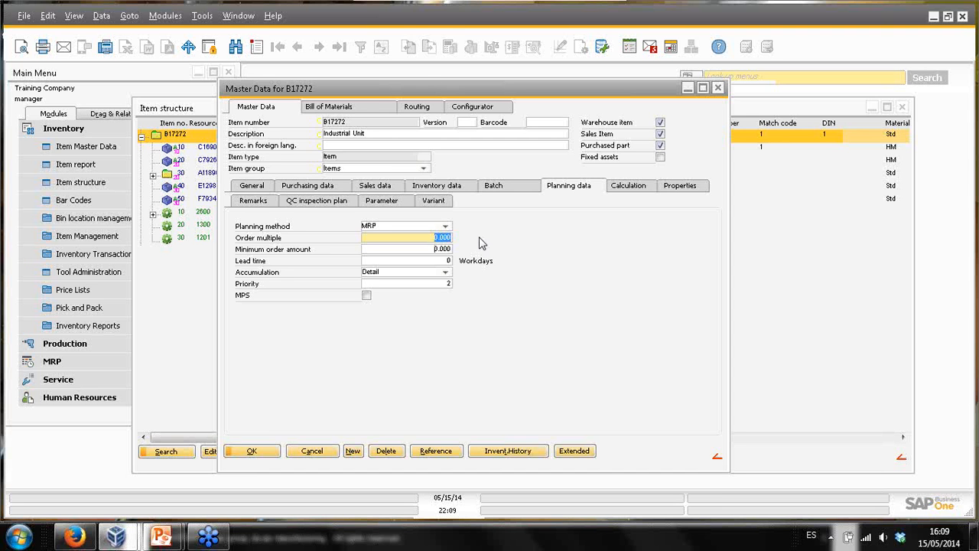
click(438, 249)
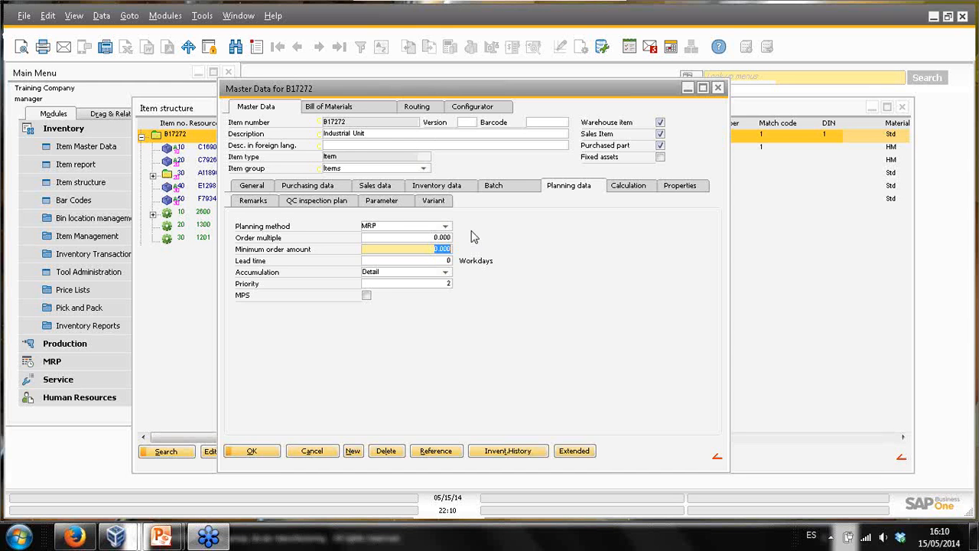
click(435, 261)
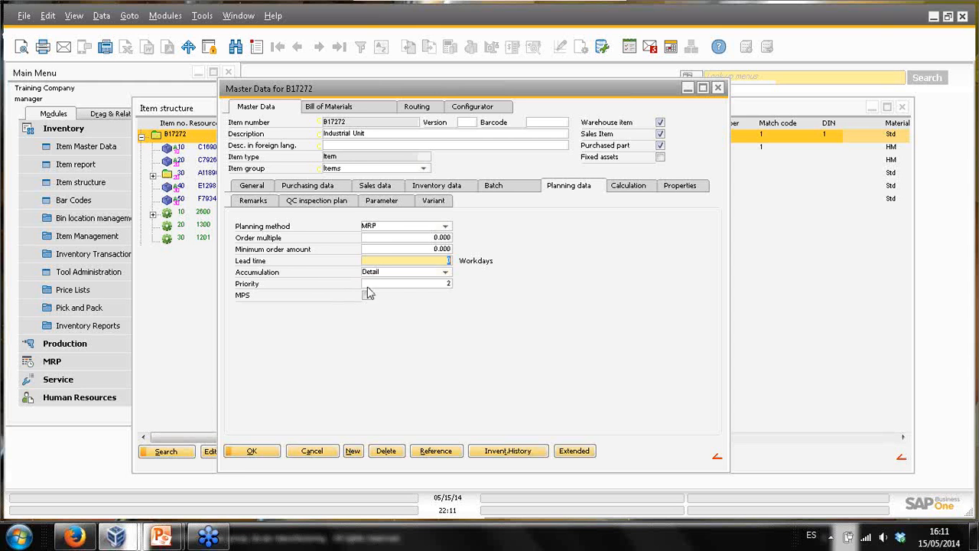
Step: Examine the item's accumulation choices, priority and MPS option in its planning data
click(445, 276)
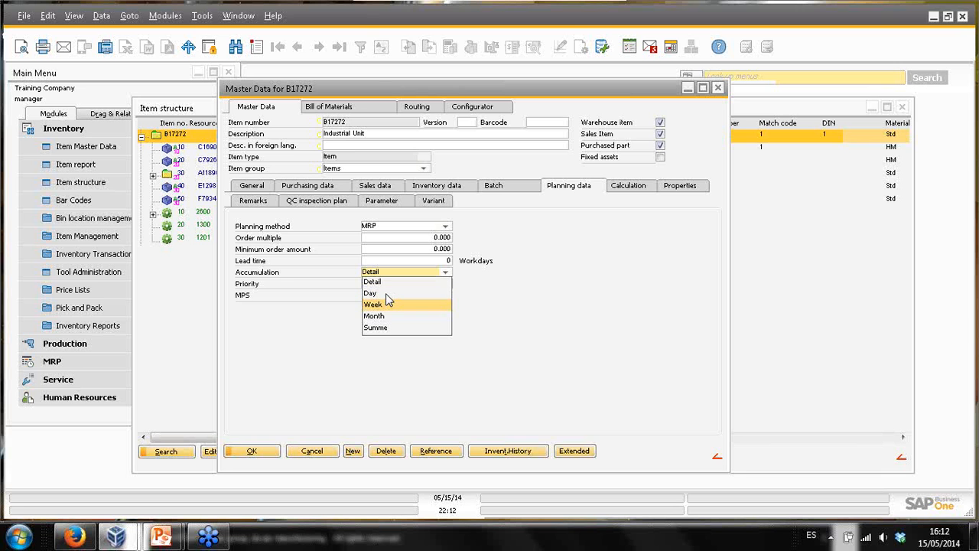
key(Down)
key(Down)
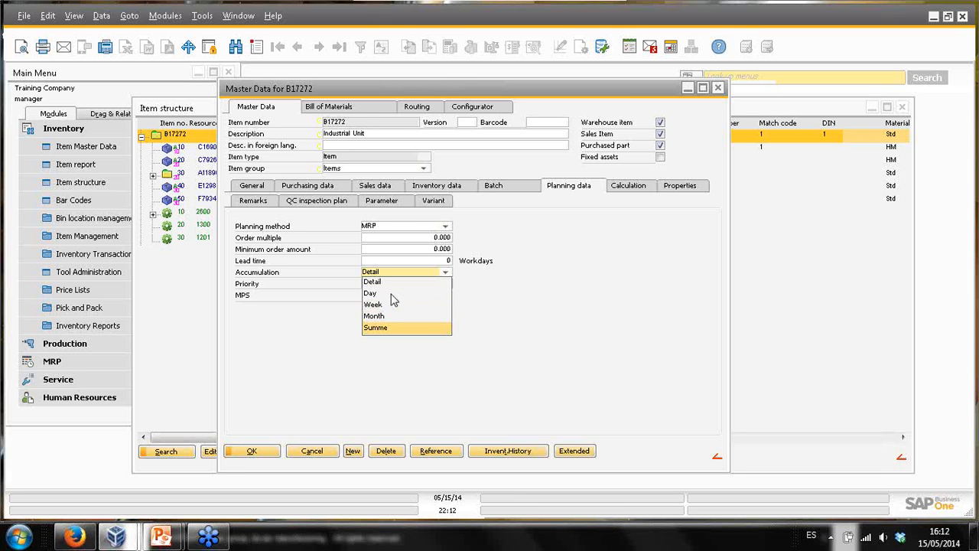
click(506, 301)
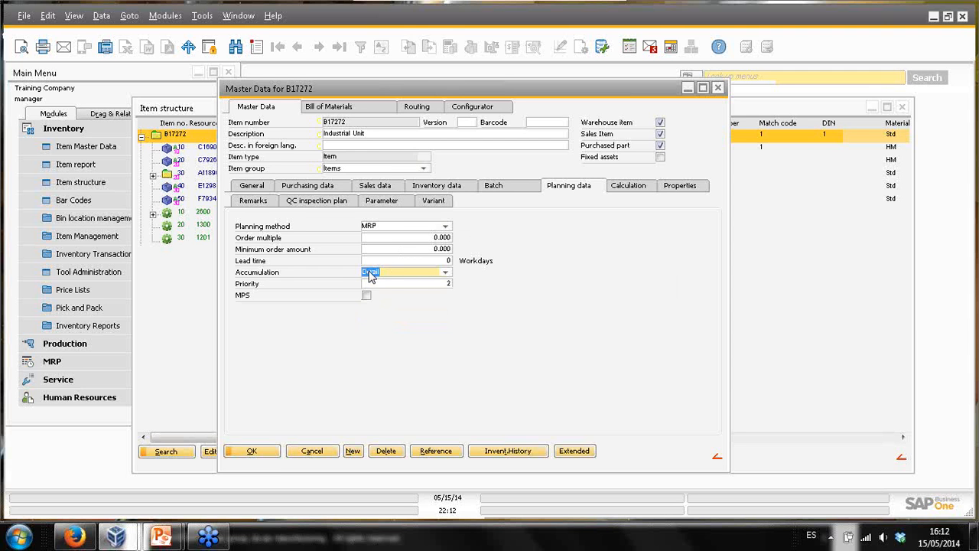
click(419, 283)
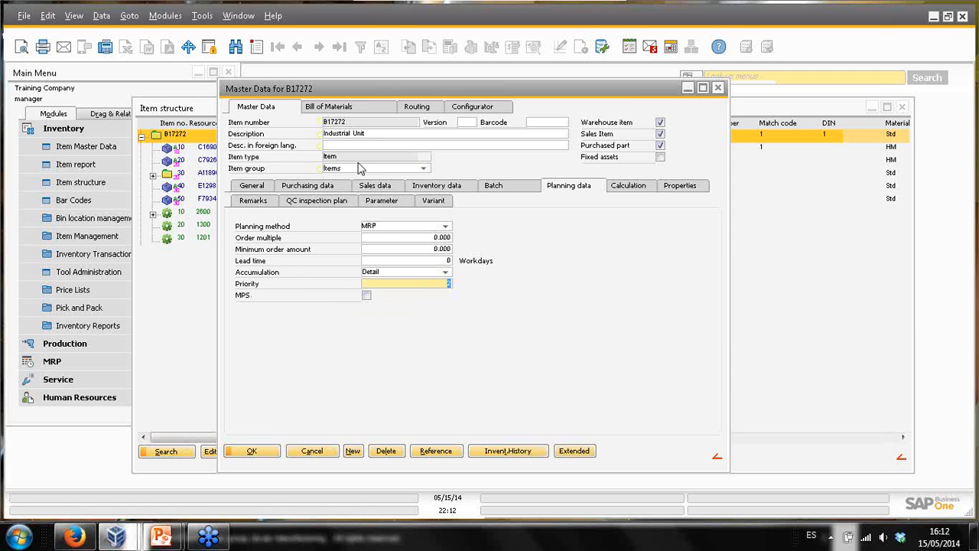
click(366, 298)
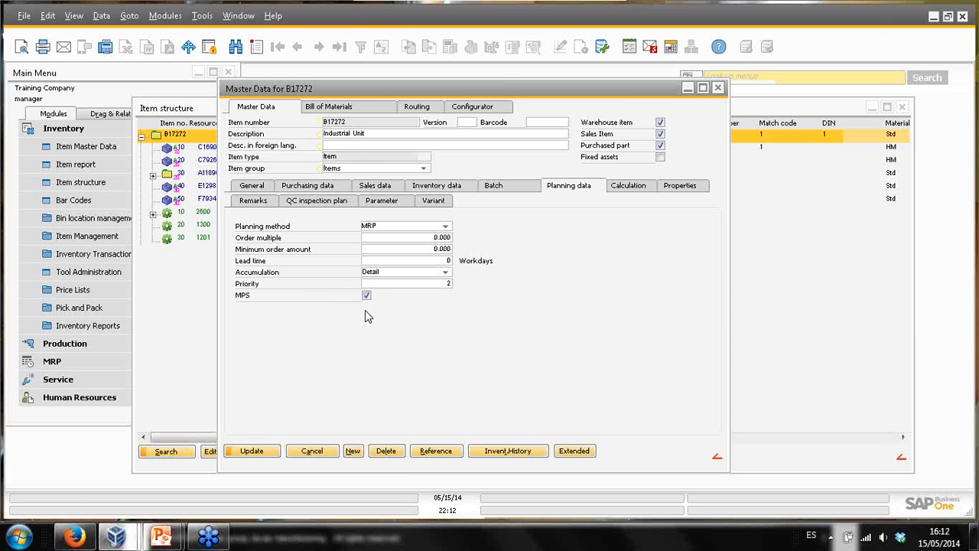
click(366, 298)
Step: View the item's inventory data and examine the breakdown choices in its general manufacturing data
click(451, 189)
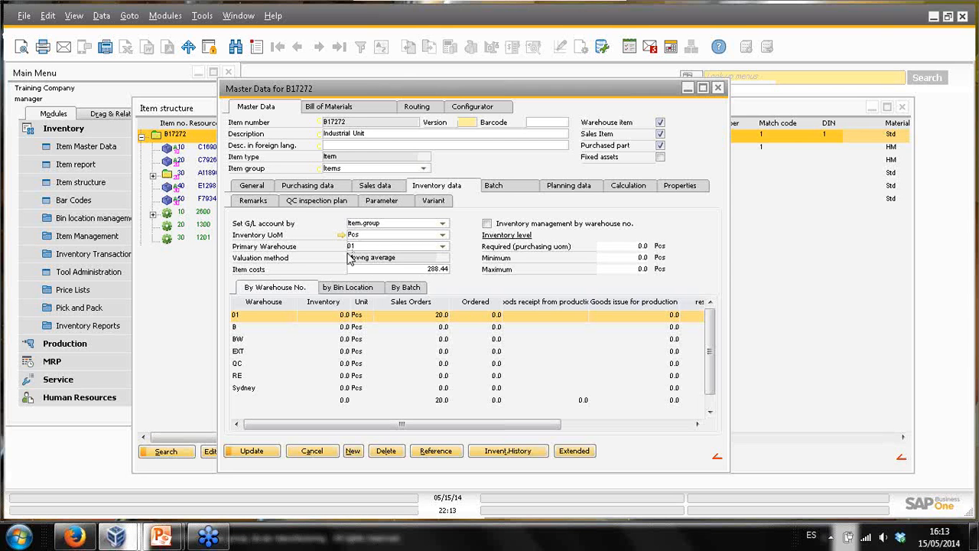
click(256, 190)
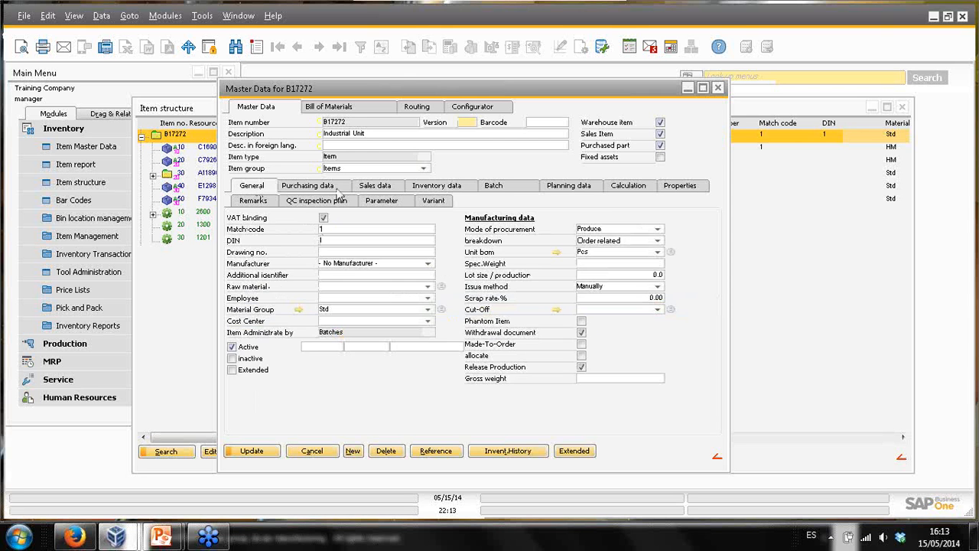
click(658, 241)
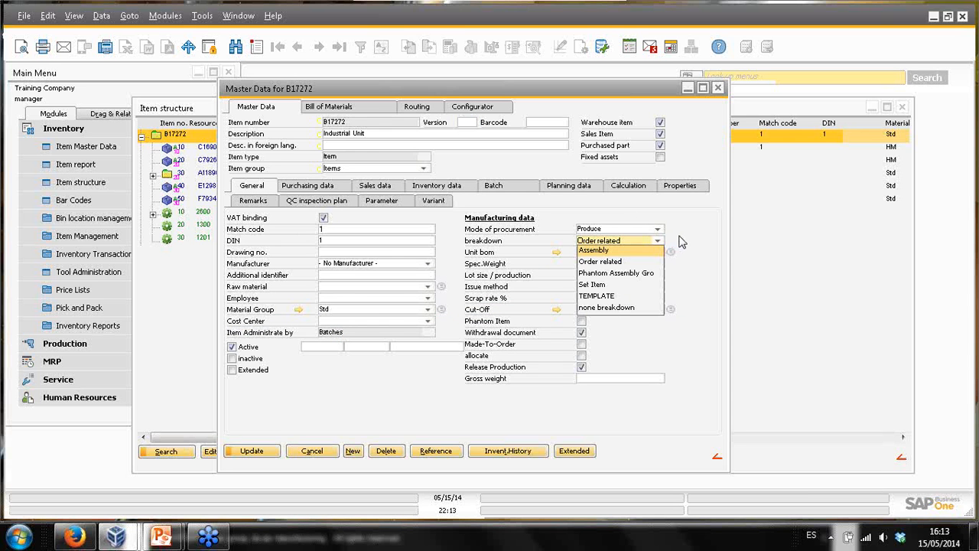
click(679, 242)
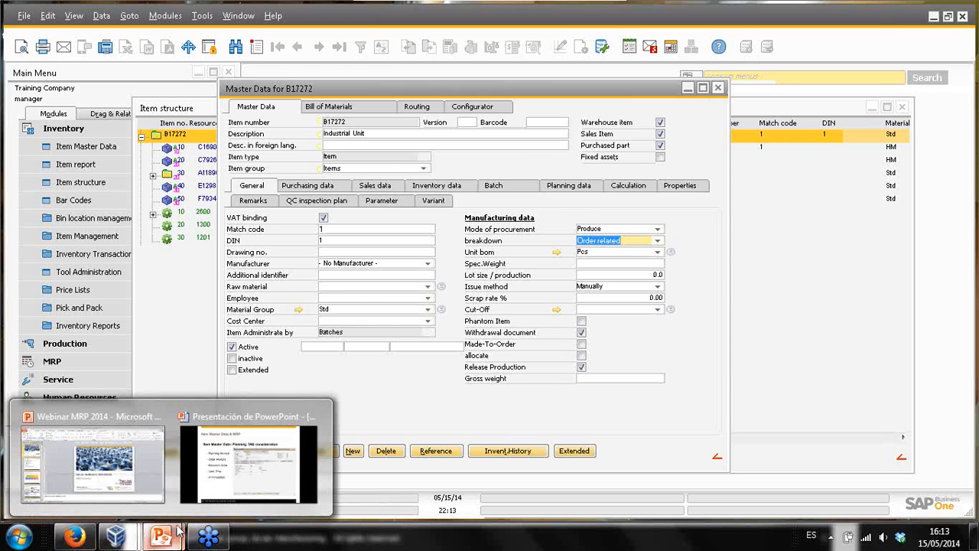
Step: Switch to the PowerPoint presentation, advance it to the MRP Wizard slide, and return to SAP Business One
click(249, 466)
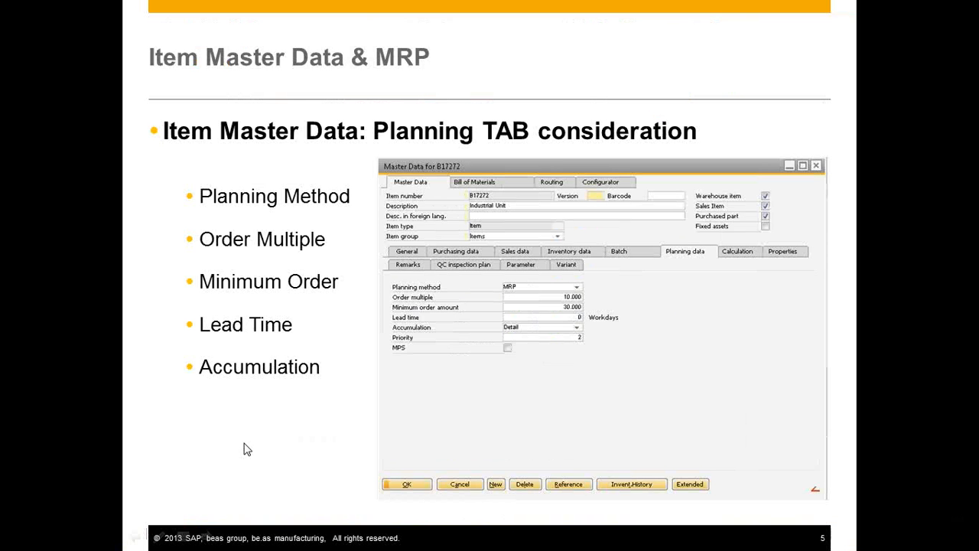
click(367, 278)
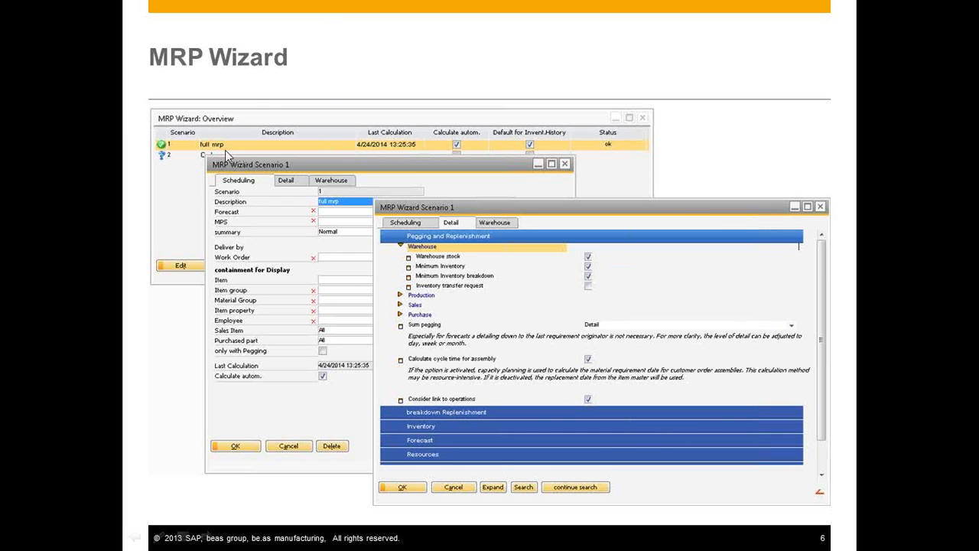
key(alt+Tab)
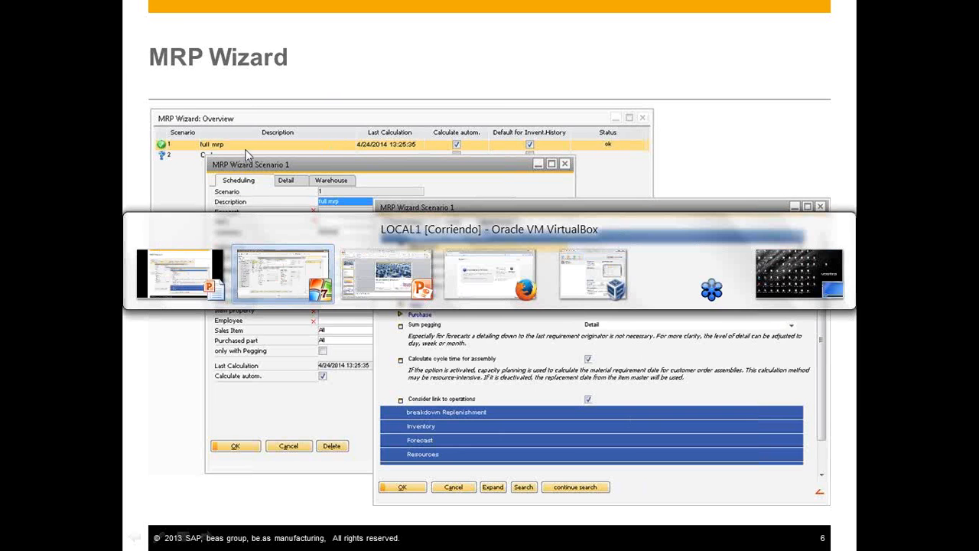
key(alt+Tab)
key(alt+Tab)
key(alt+Tab)
key(alt+Tab)
key(alt+Tab)
key(alt+Tab)
key(alt+Tab)
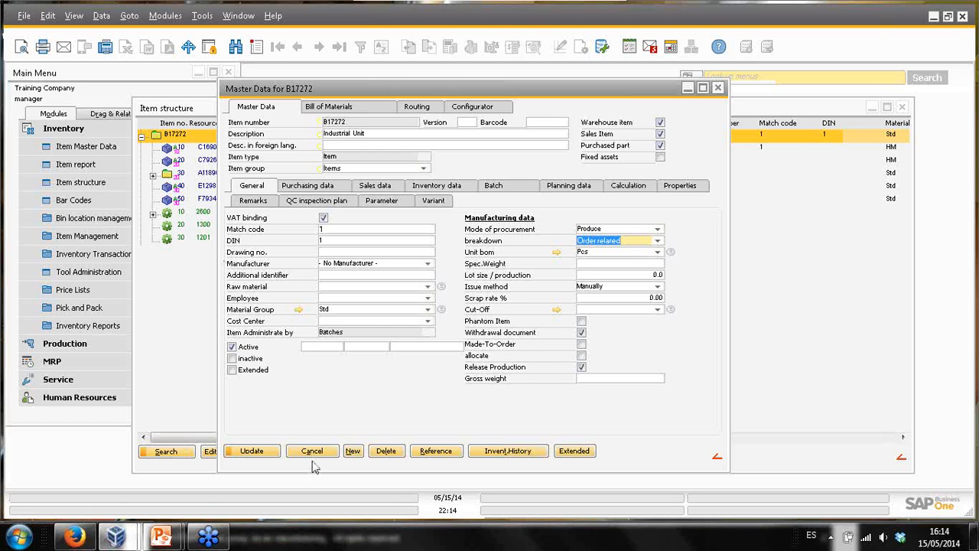
Step: Close the B17272 master data without saving along with the item structure, and open the MRP Wizard overview
click(312, 451)
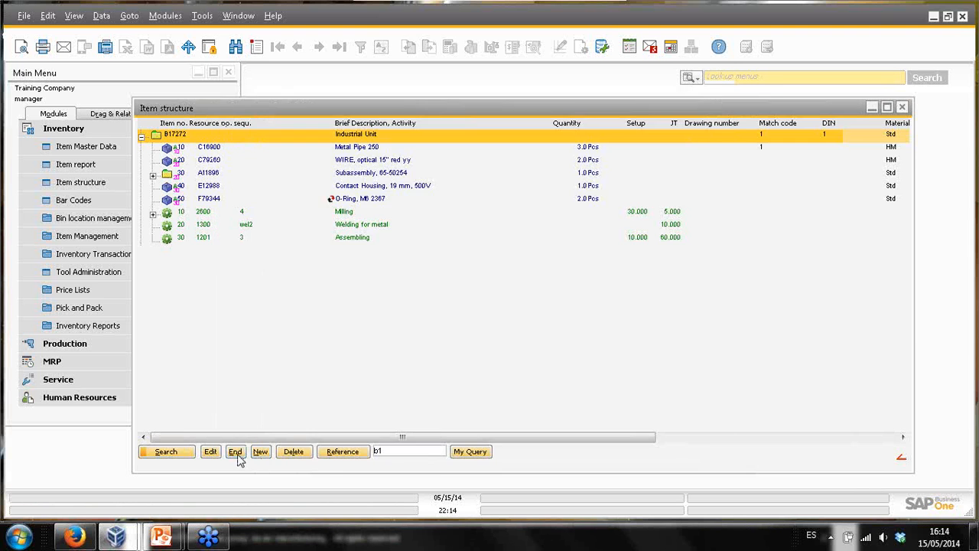
click(237, 459)
click(59, 130)
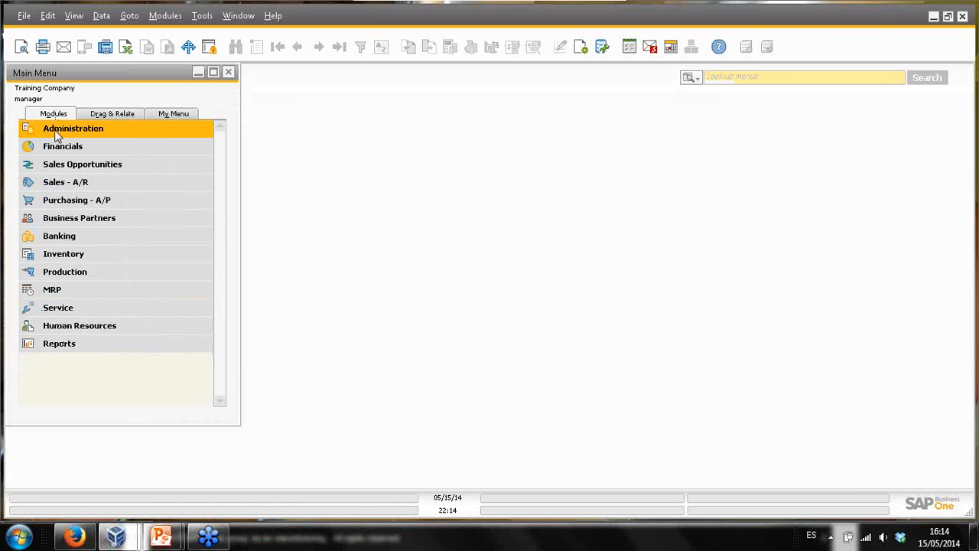
click(66, 290)
click(76, 325)
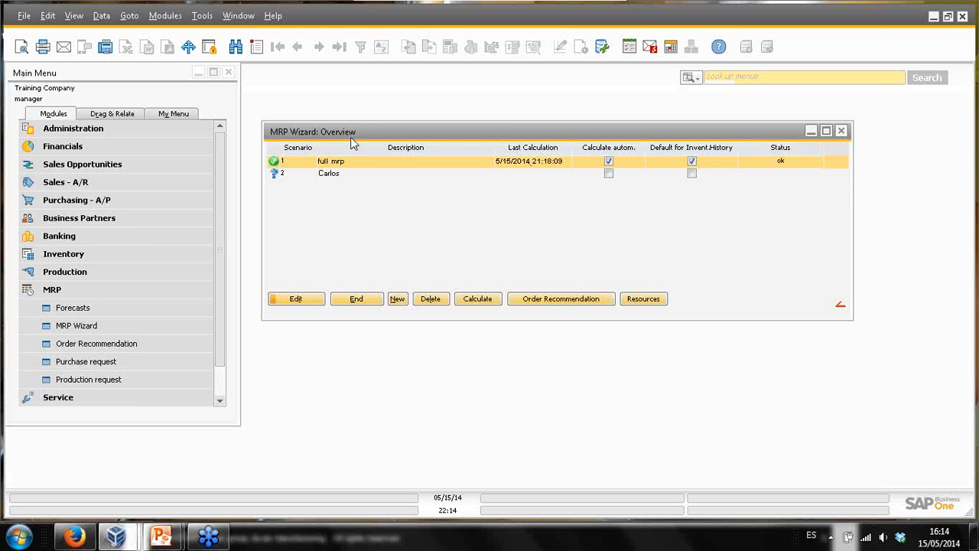
drag(354, 131, 358, 133)
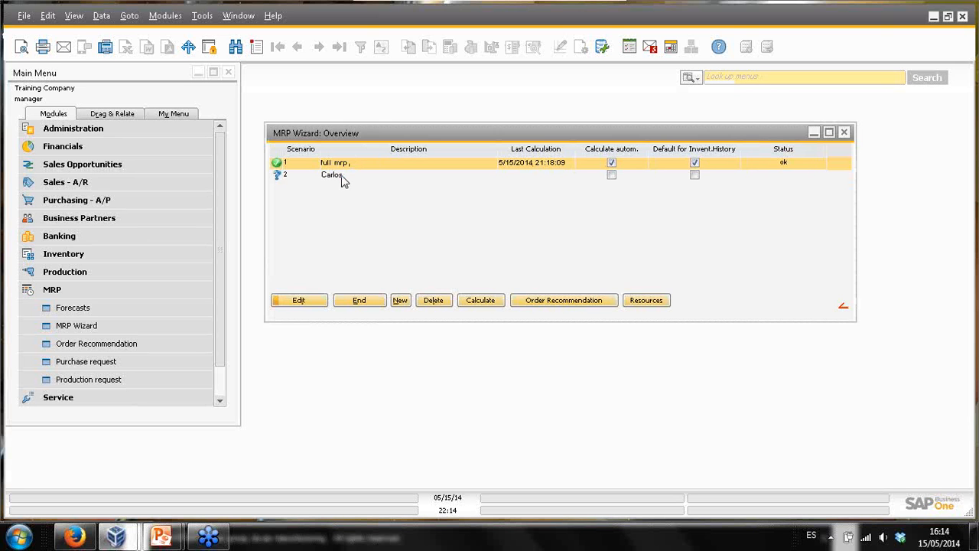
Step: Open MRP scenario 1, full mrp, for editing
click(341, 177)
click(345, 163)
click(332, 176)
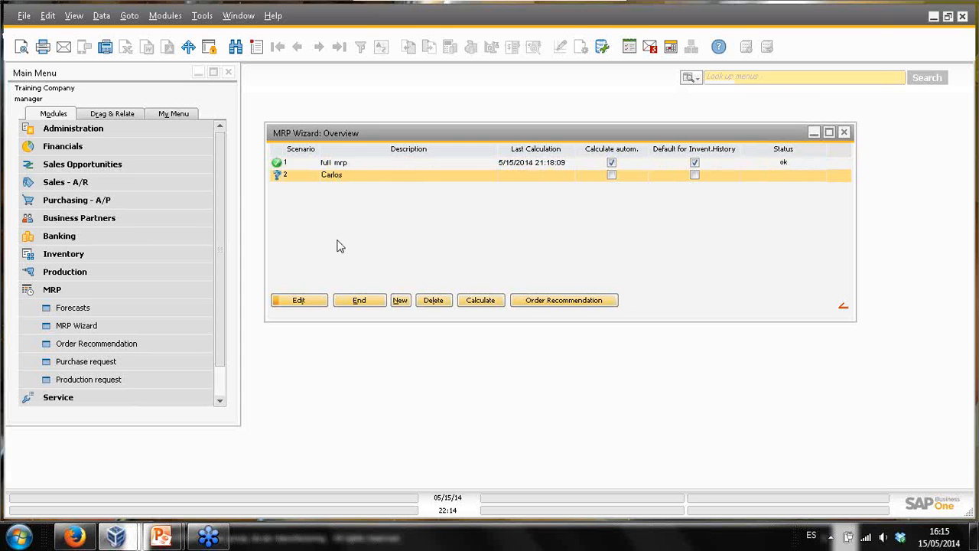
click(337, 166)
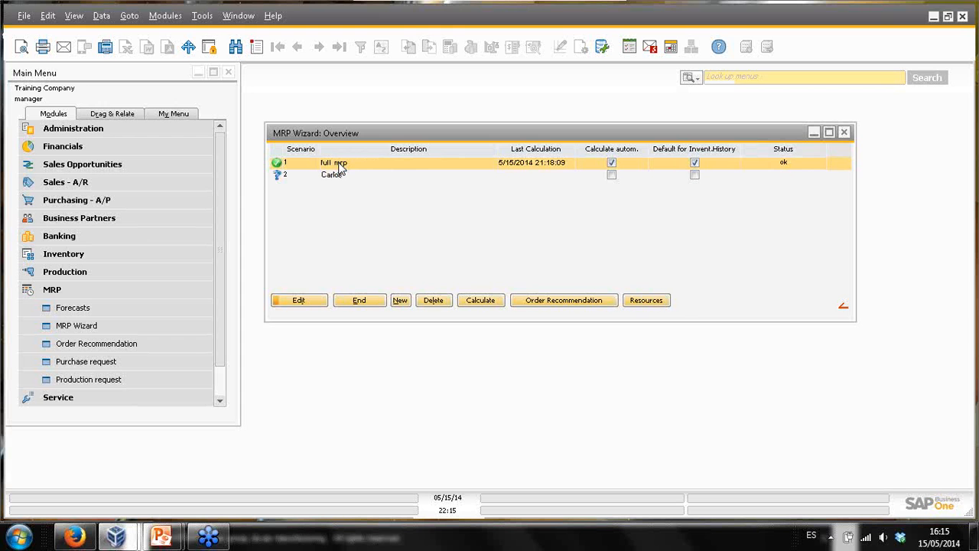
click(300, 300)
drag(432, 111, 370, 87)
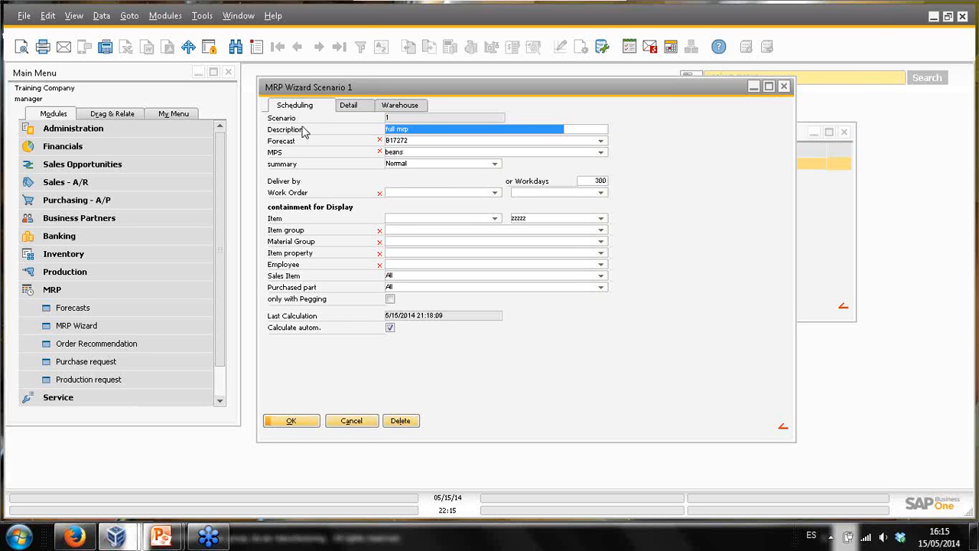
Step: Examine the description, forecast and MPS settings in the scheduling data of the full mrp scenario
click(403, 131)
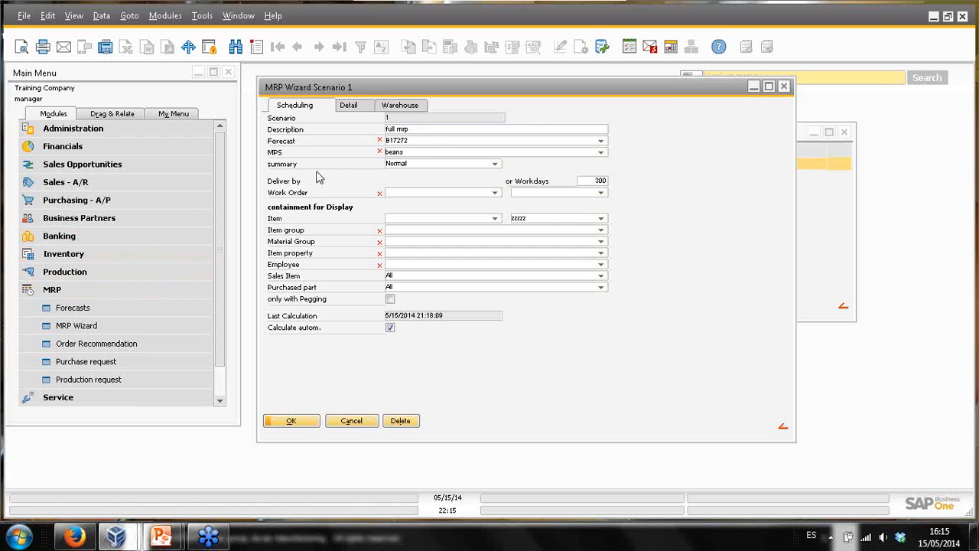
double_click(441, 142)
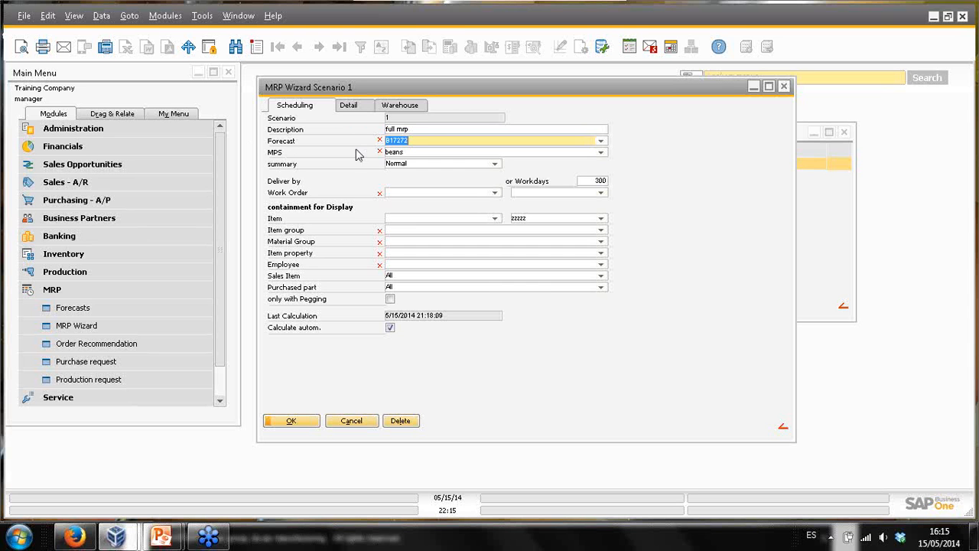
click(399, 155)
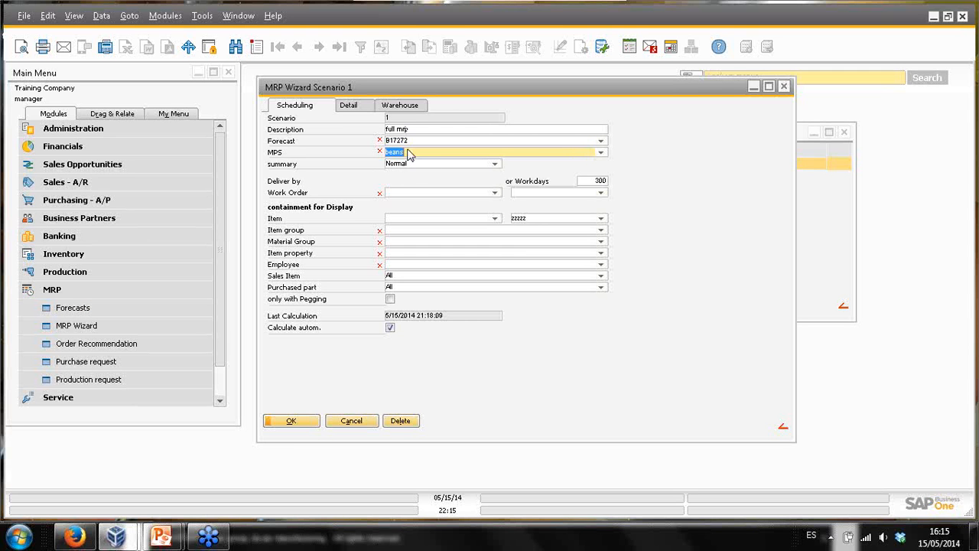
Step: Try including the beans forecast in the scenario's Forecast selection
click(601, 141)
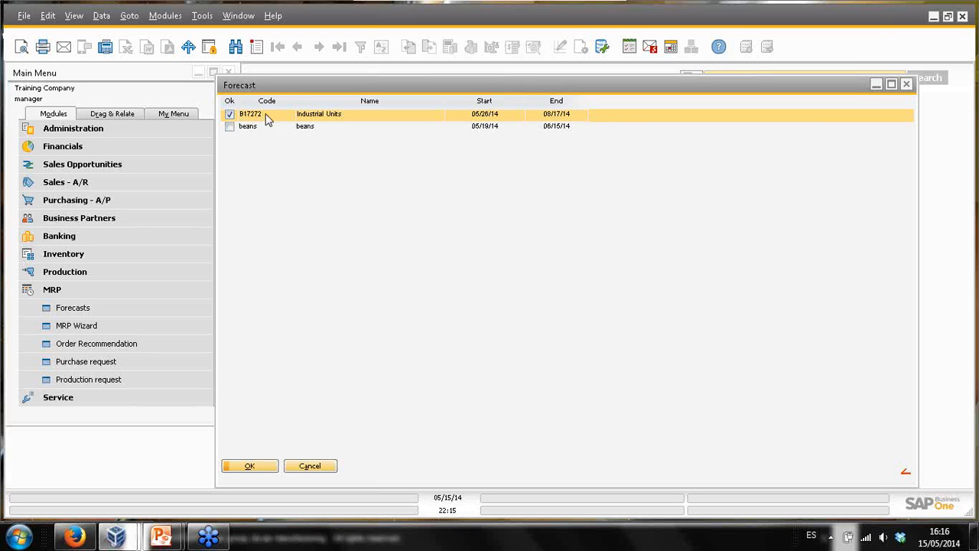
click(230, 129)
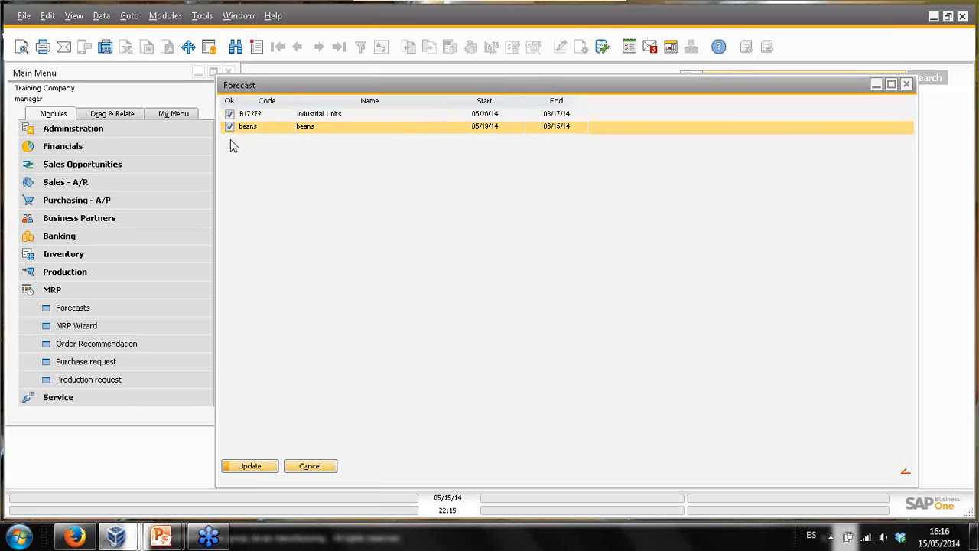
click(230, 128)
click(306, 467)
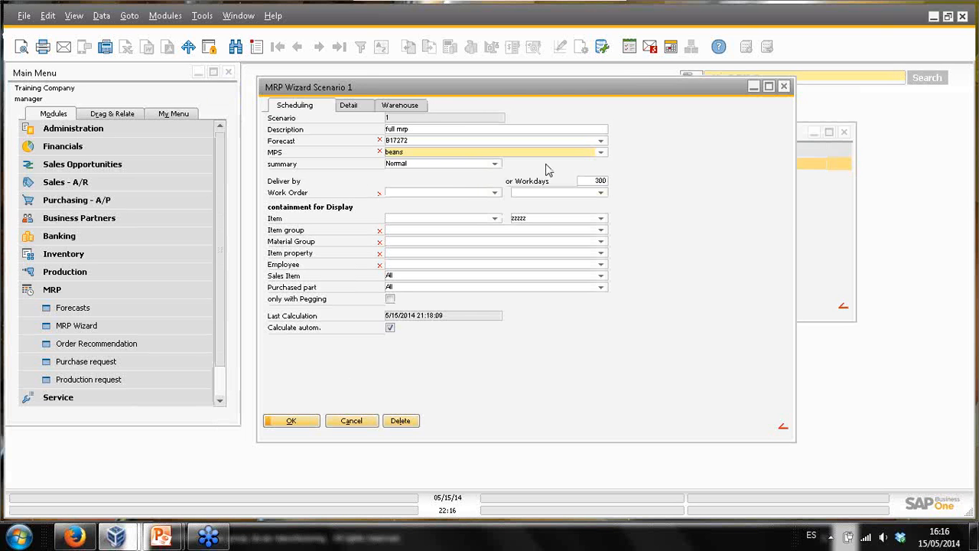
Step: Open the scenario's MPS forecast selection and look up the details of the forecast with code beans
click(603, 153)
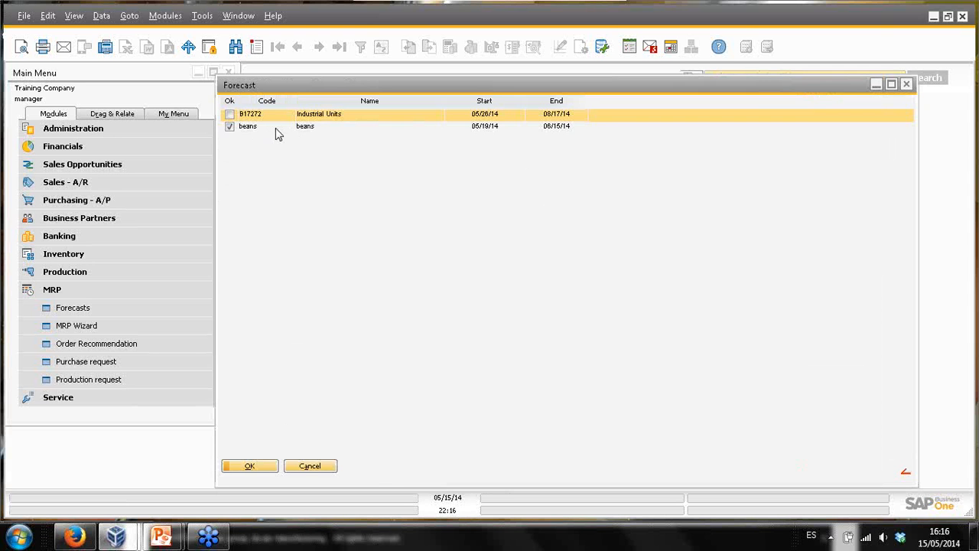
click(80, 309)
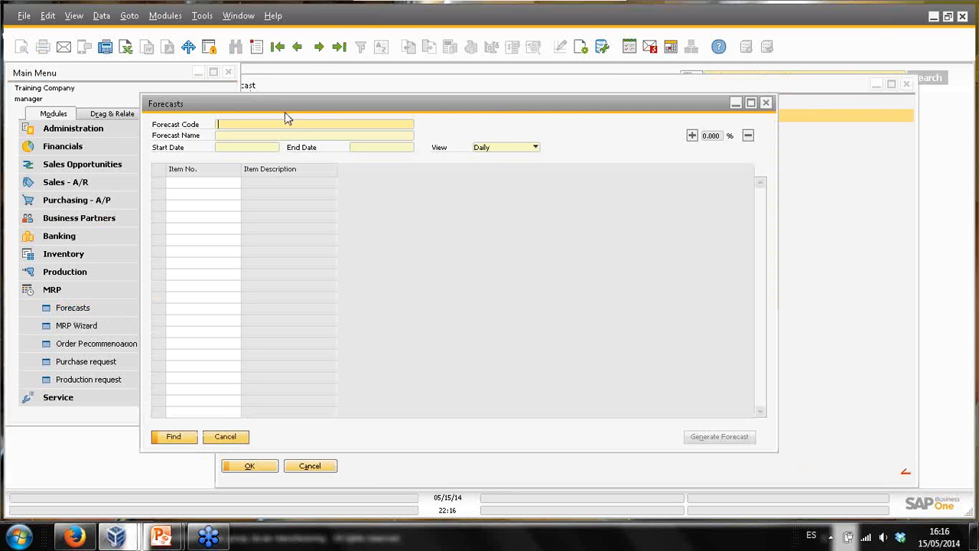
text(beans)
key(Return)
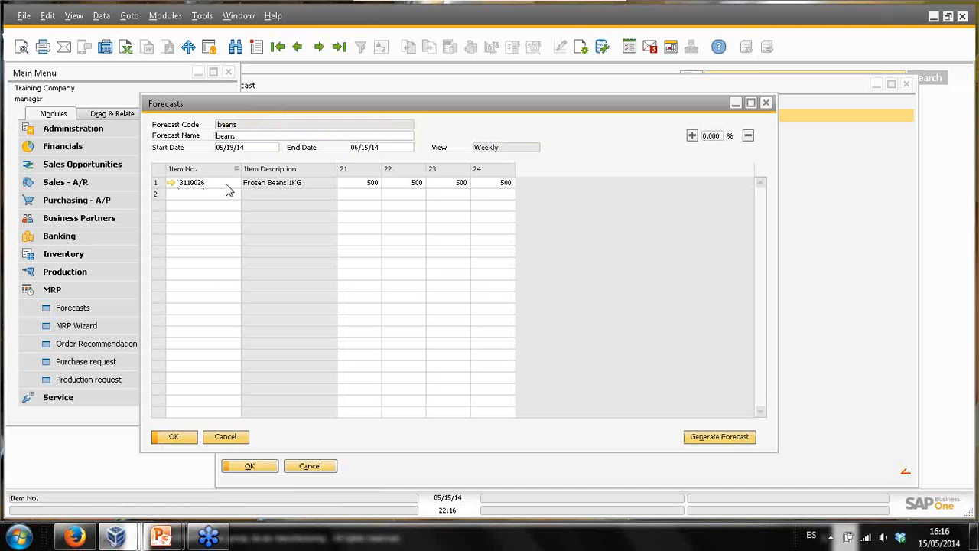
click(222, 442)
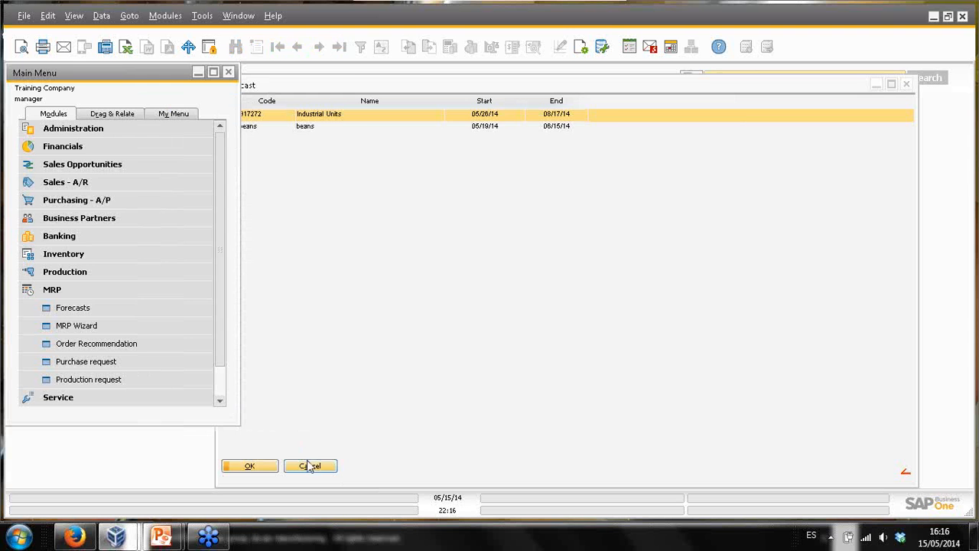
click(329, 245)
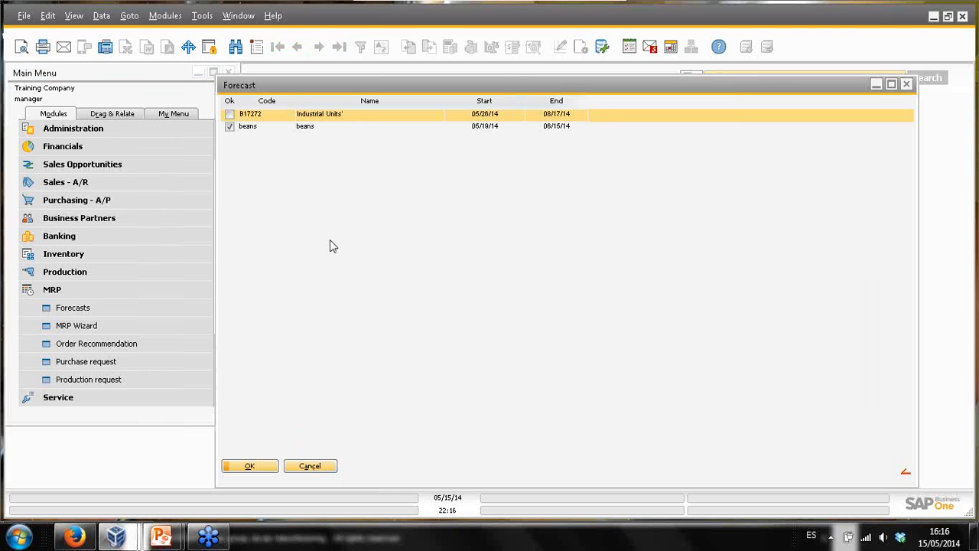
Step: Close the forecast selection without changes and check the choices for the scenario's summary setting
click(320, 460)
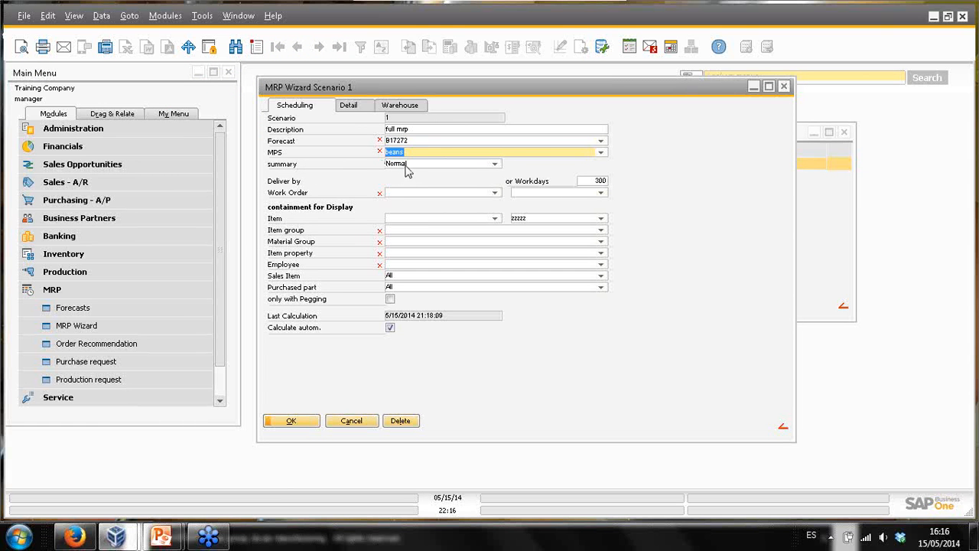
click(494, 164)
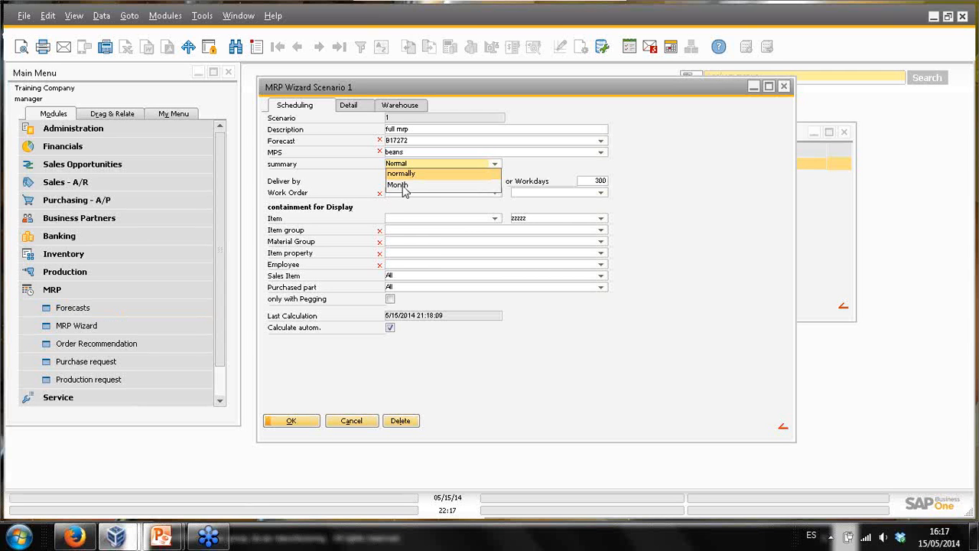
click(548, 161)
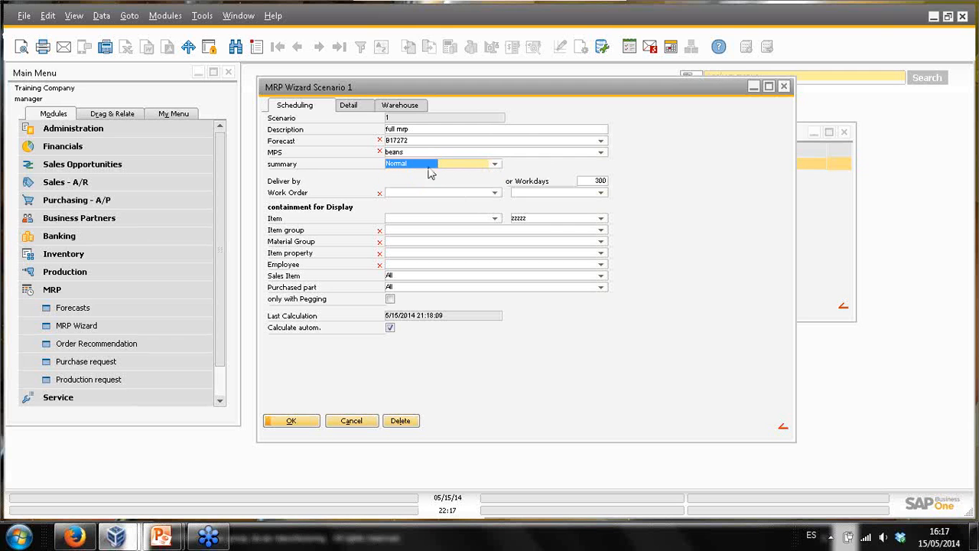
Step: Set the scenario's workdays to 0 so that the Deliver by date can be used, and select that date
click(600, 183)
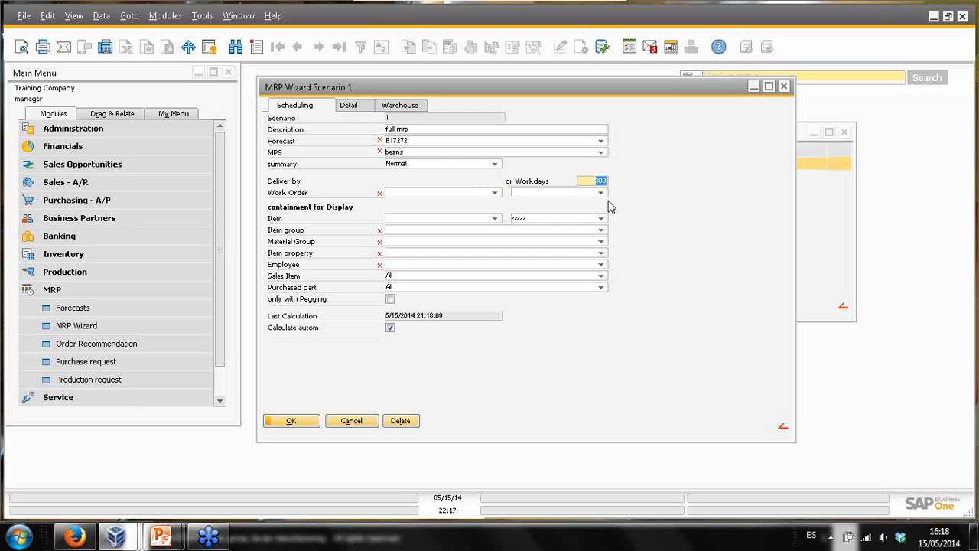
key(BackSpace)
key(Tab)
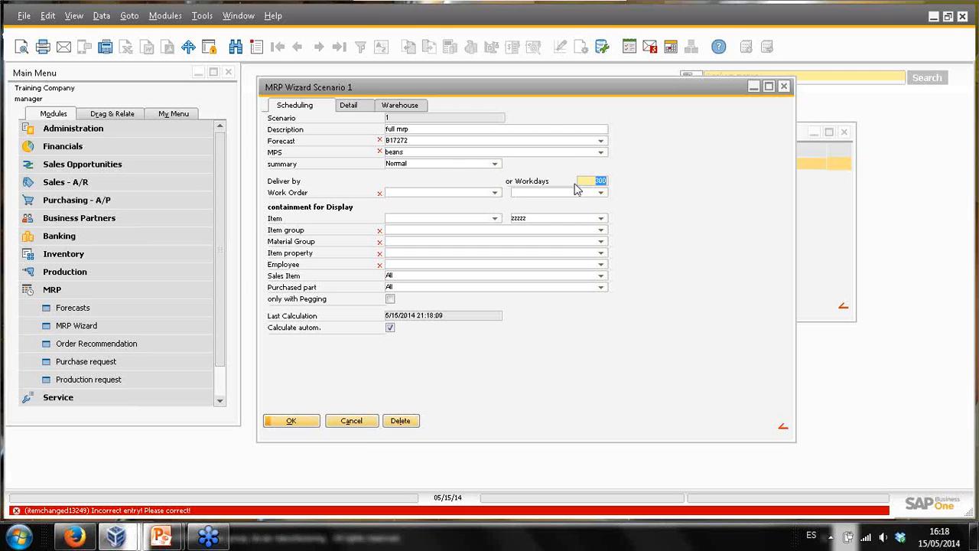
text(0)
key(Tab)
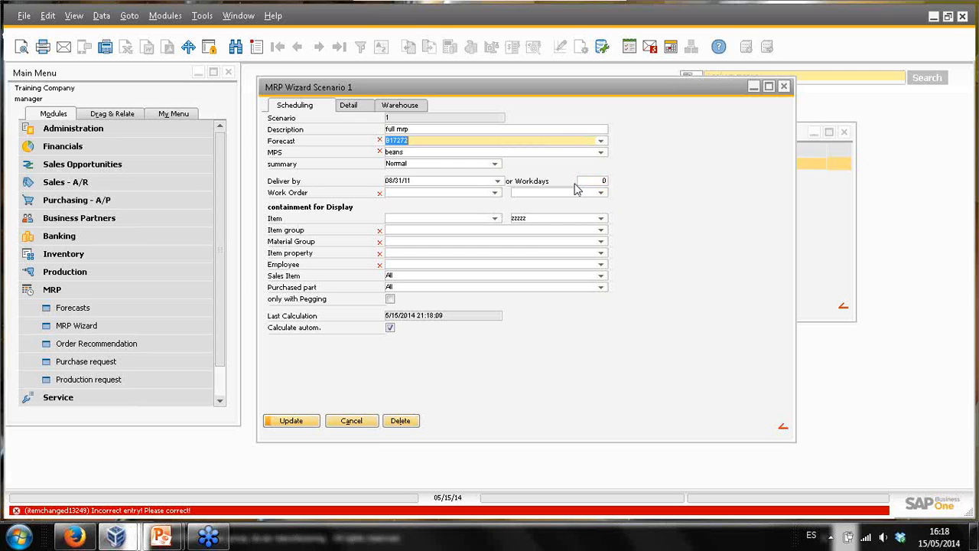
click(419, 181)
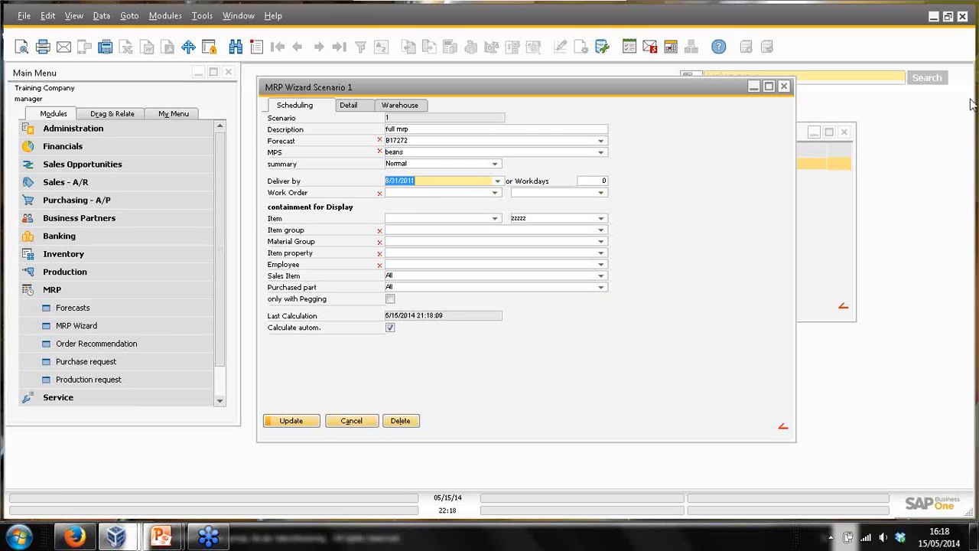
Step: Set the scenario's planning horizon to 300 workdays
click(599, 184)
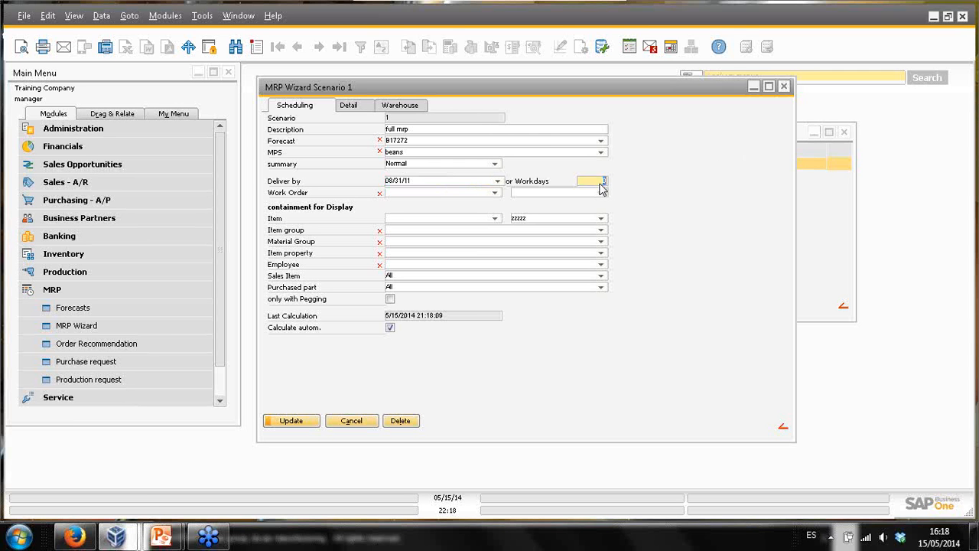
text(300)
key(Tab)
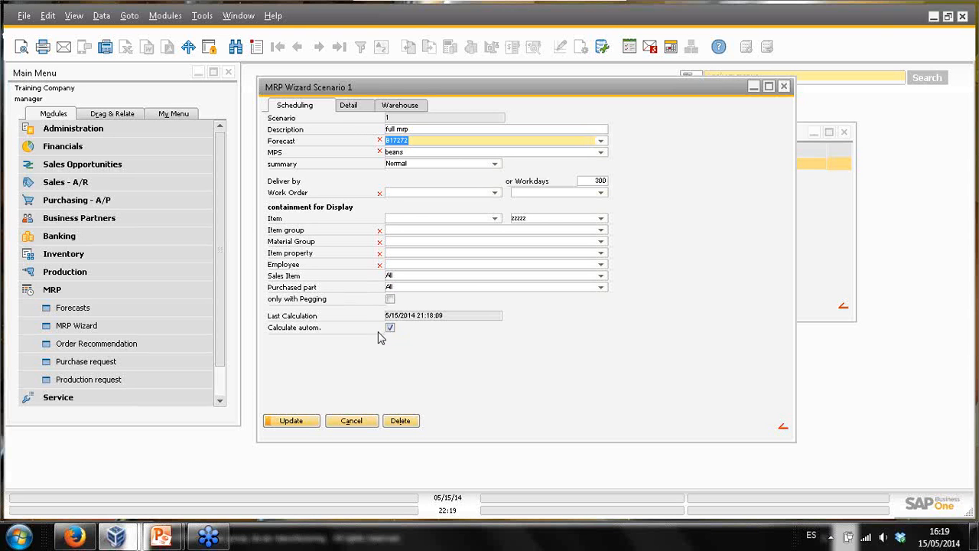
Step: Find and open Manage Server, and open the planned activity Calculate MRP for editing
drag(694, 87, 686, 131)
click(724, 78)
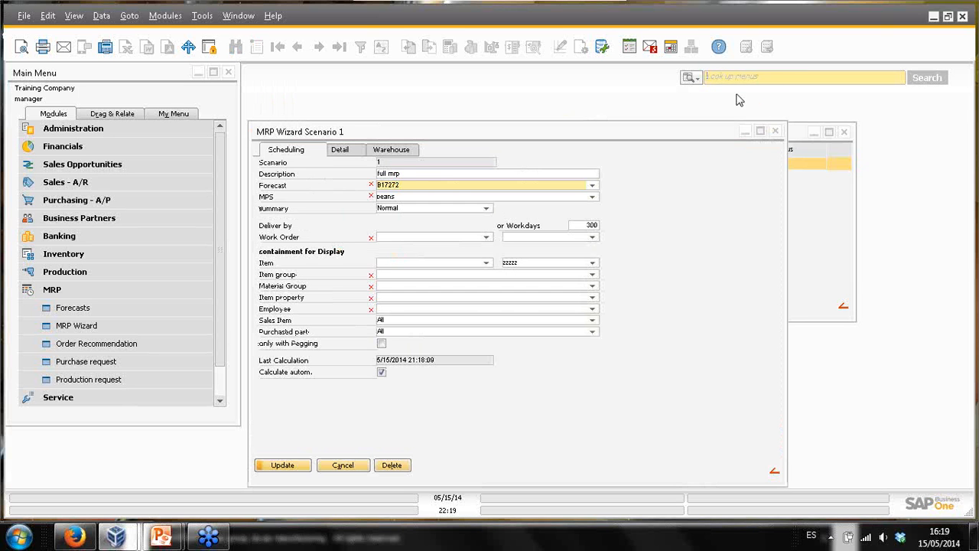
text(serve)
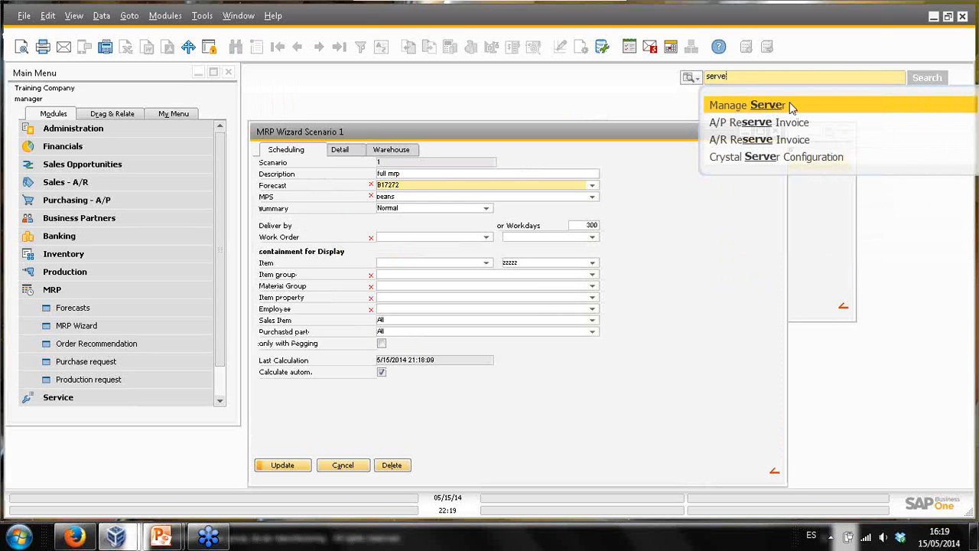
click(771, 108)
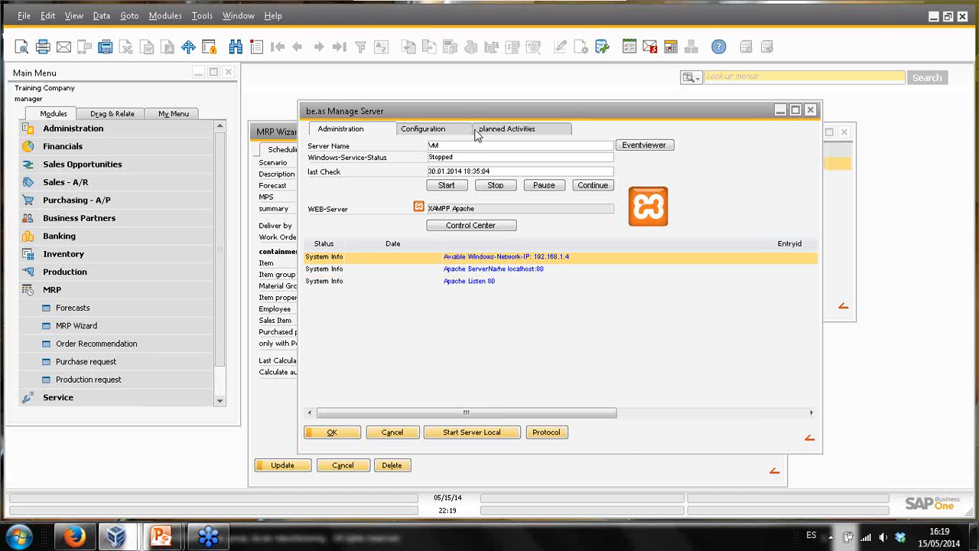
click(524, 134)
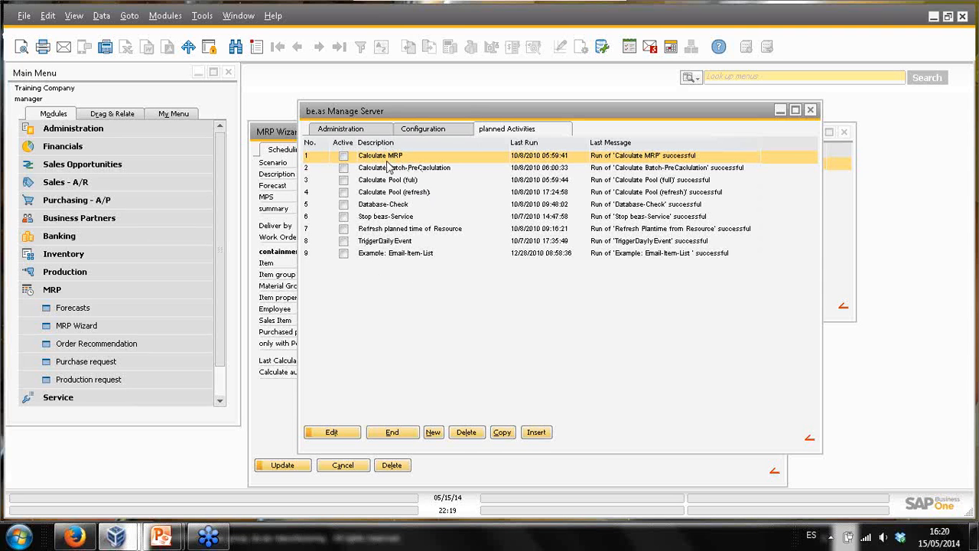
click(334, 432)
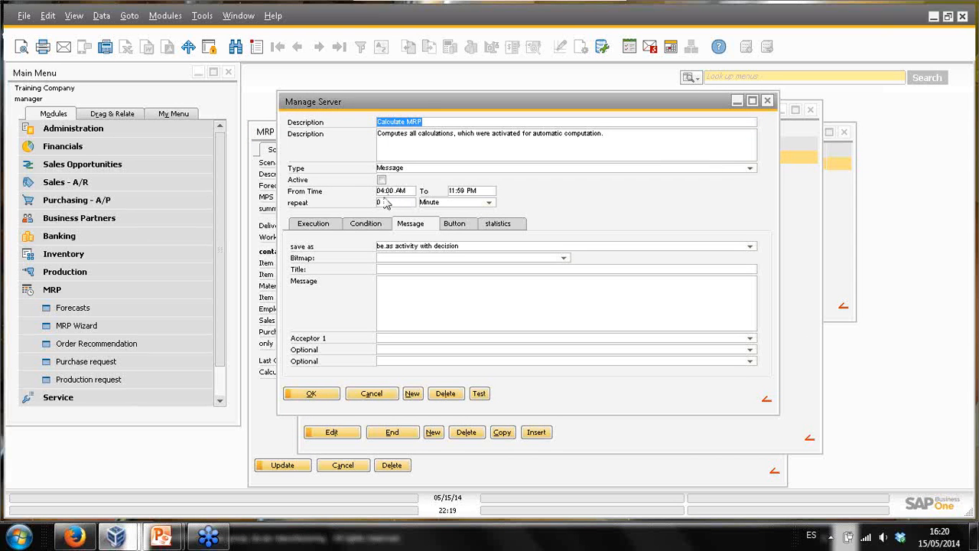
Step: Examine the Calculate MRP activity's From Time, repeat value and available repeat units
click(389, 193)
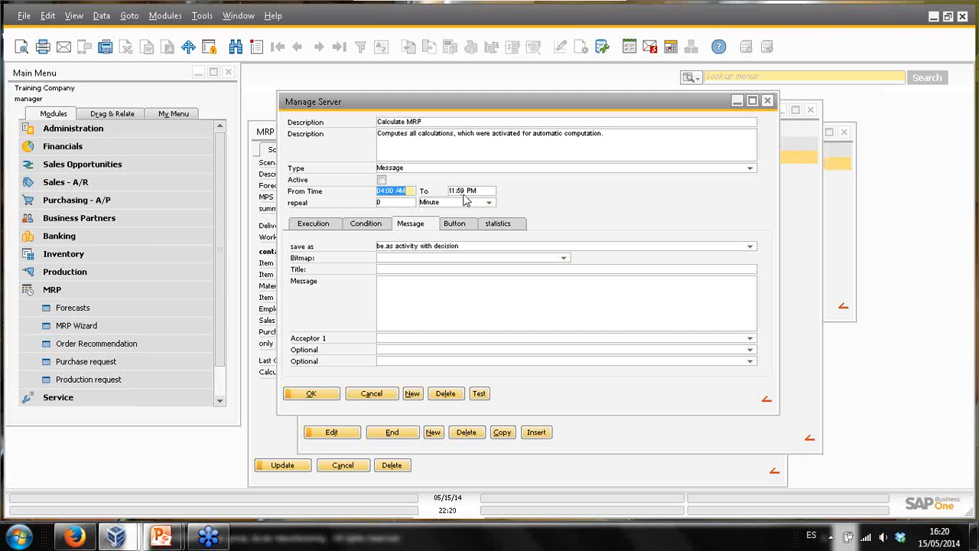
click(390, 204)
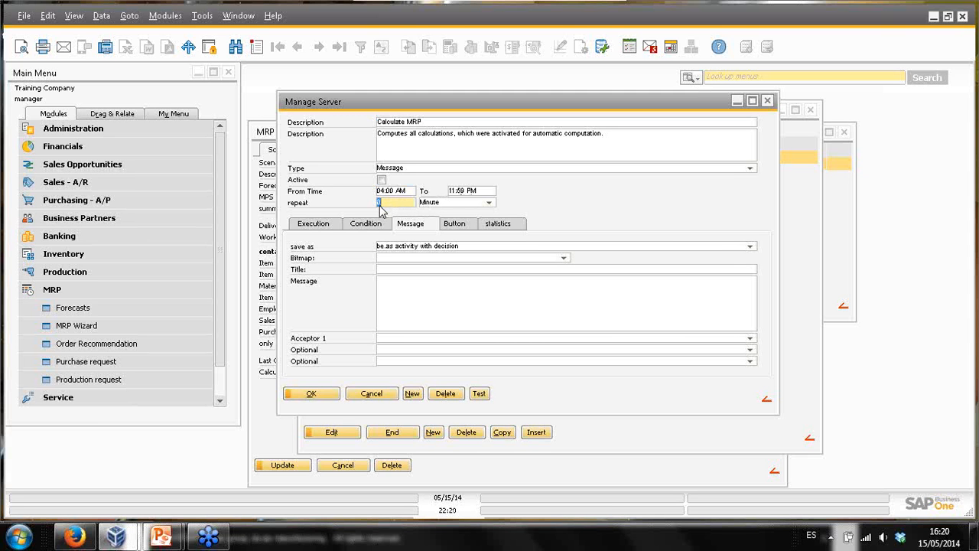
click(489, 202)
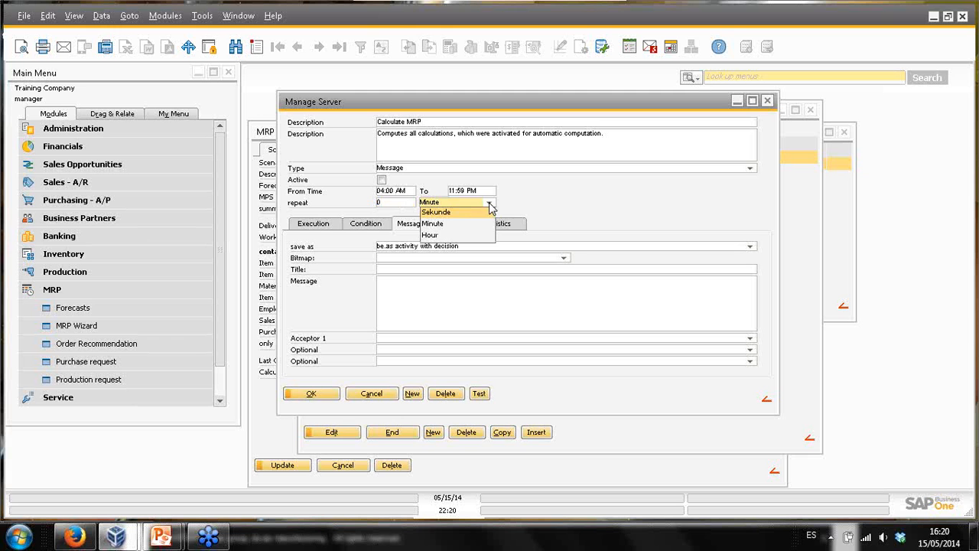
click(549, 211)
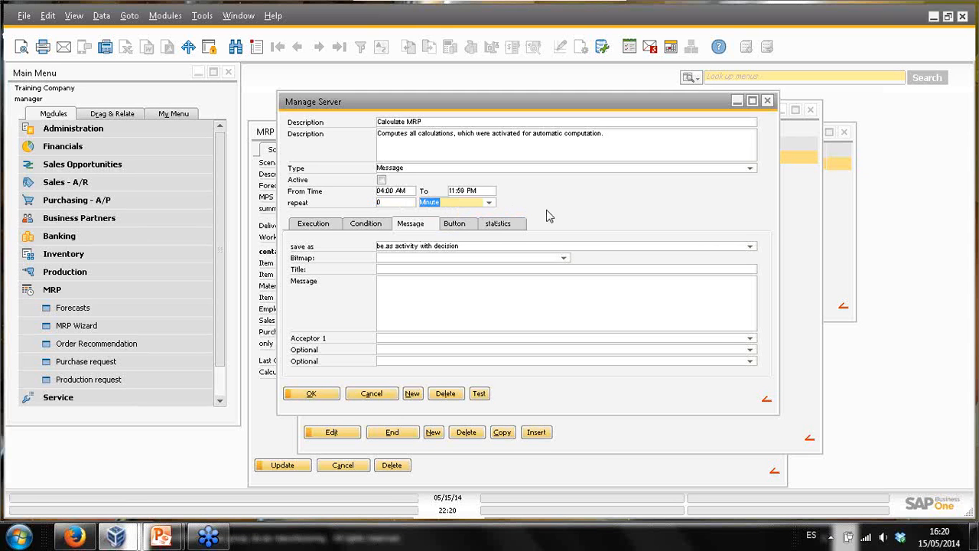
Step: Review the activity's execution script and weekday conditions, trying the Monday and Thursday options
click(322, 226)
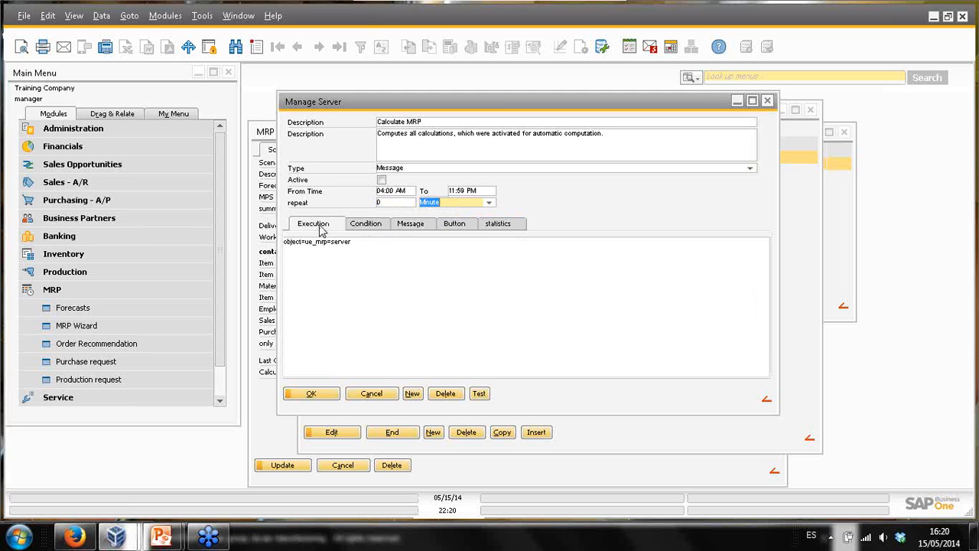
double_click(333, 243)
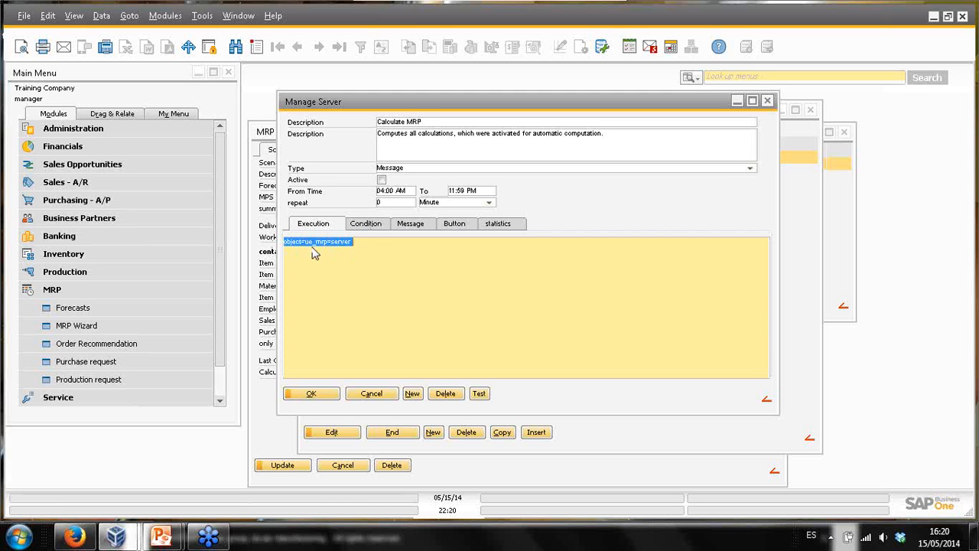
click(364, 224)
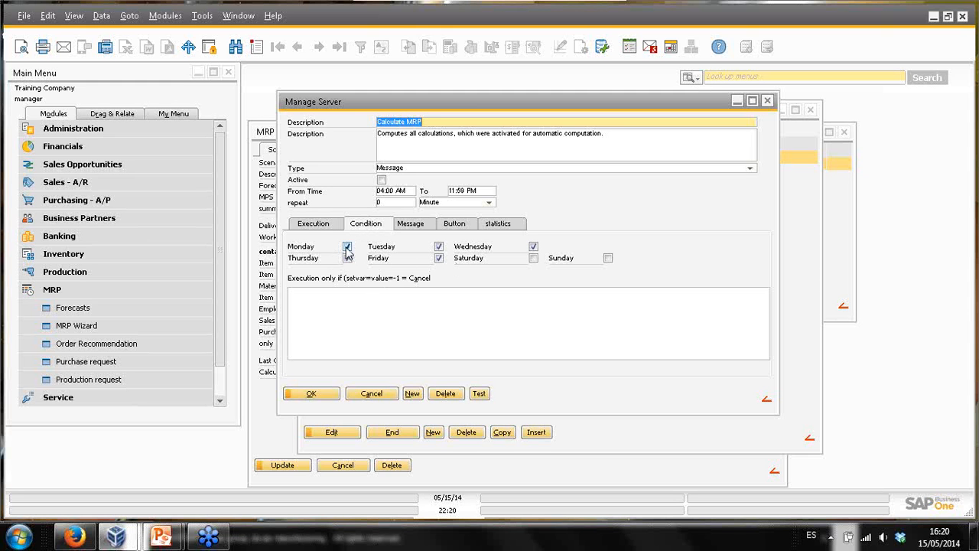
click(347, 246)
click(347, 258)
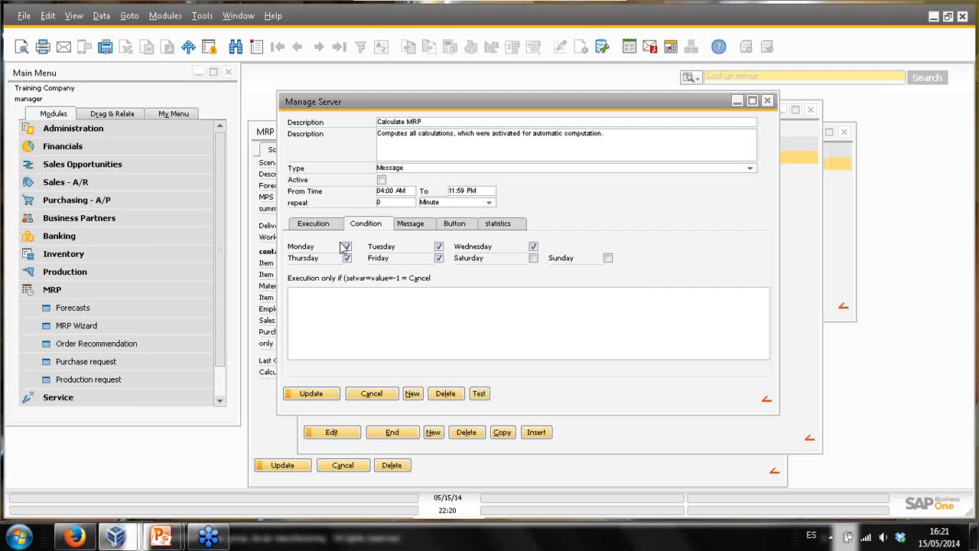
Step: Review the activity's message, button and statistics settings, then return to the MRP scenario without saving
click(412, 226)
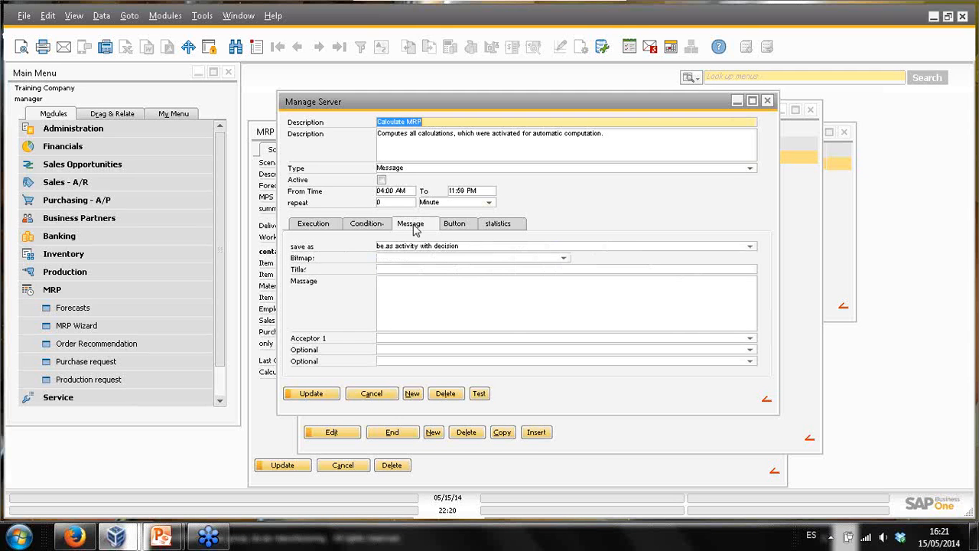
click(455, 229)
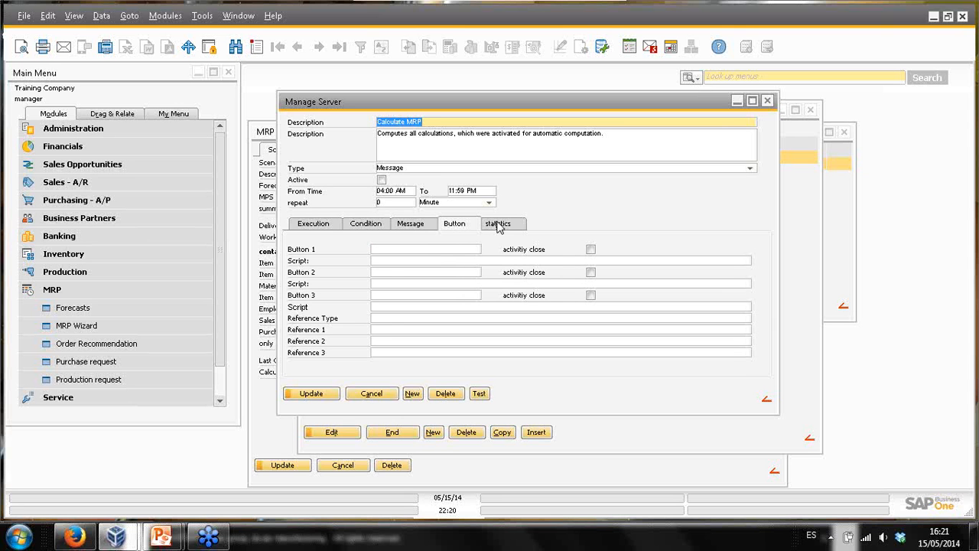
click(502, 231)
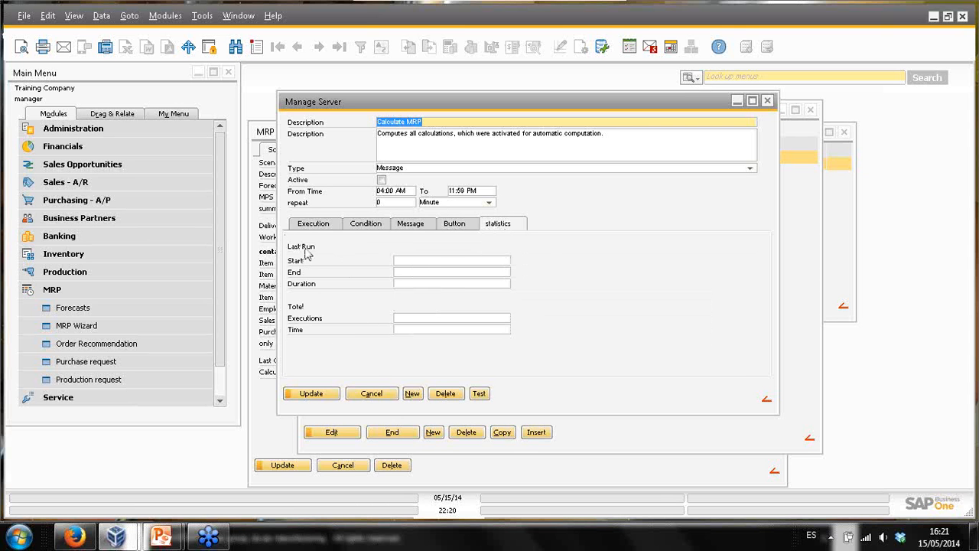
click(370, 393)
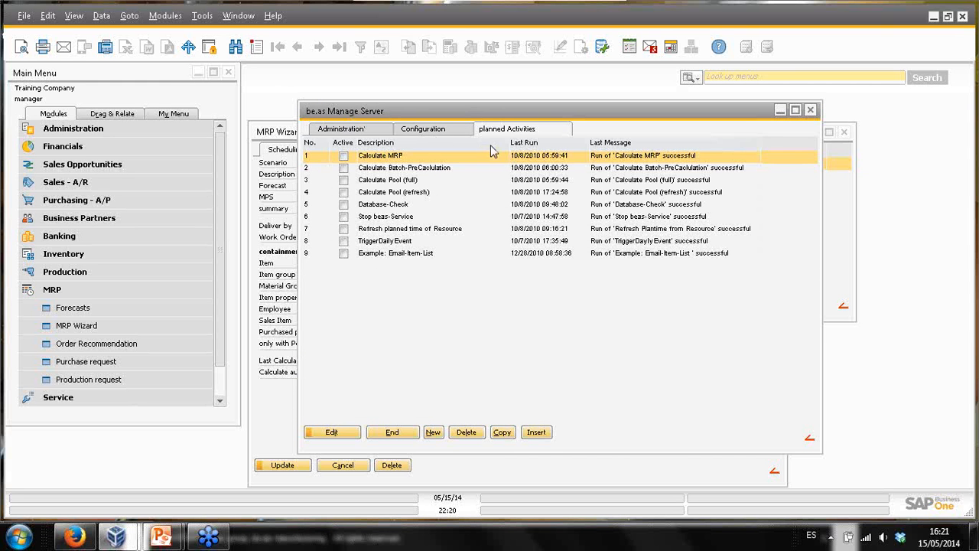
click(389, 433)
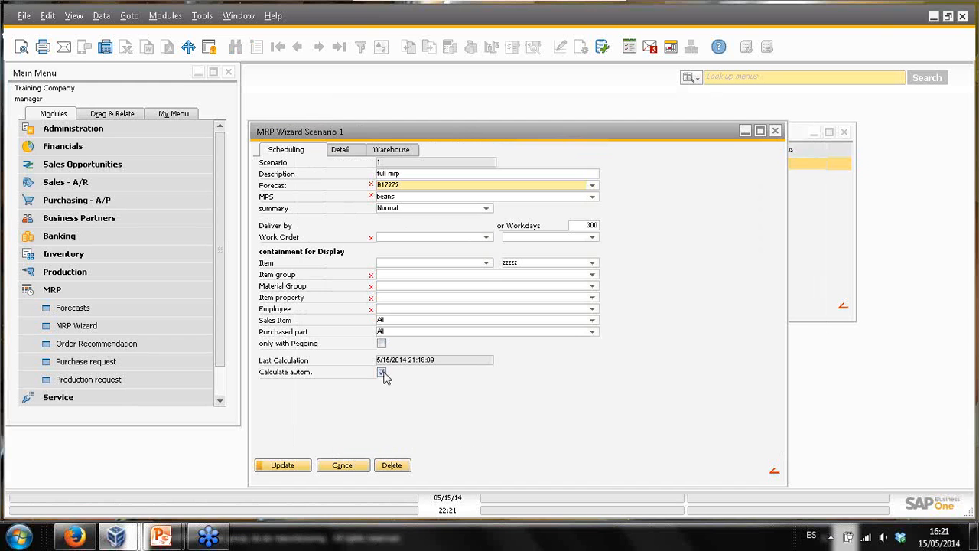
Step: Open the detail settings of MRP scenario 1 and expand their sections
click(341, 153)
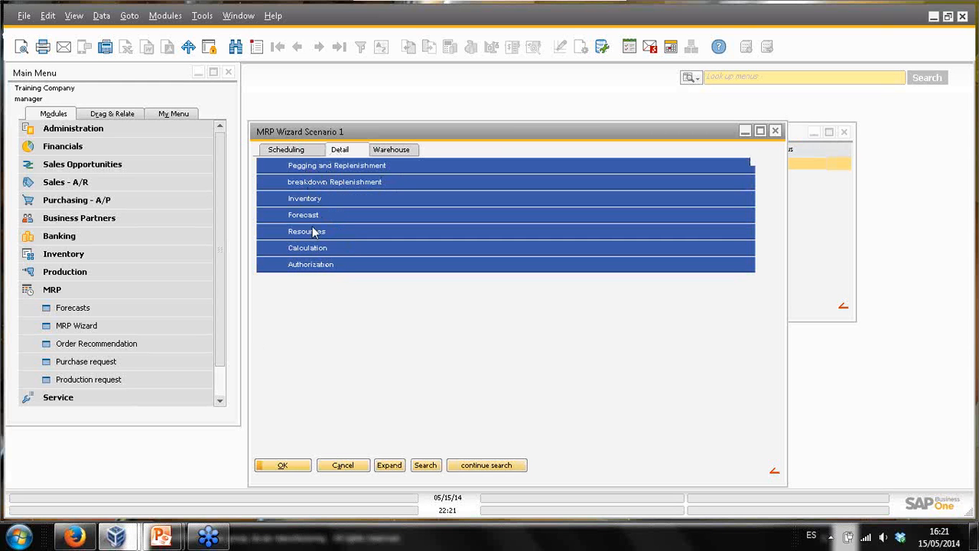
drag(361, 124, 366, 72)
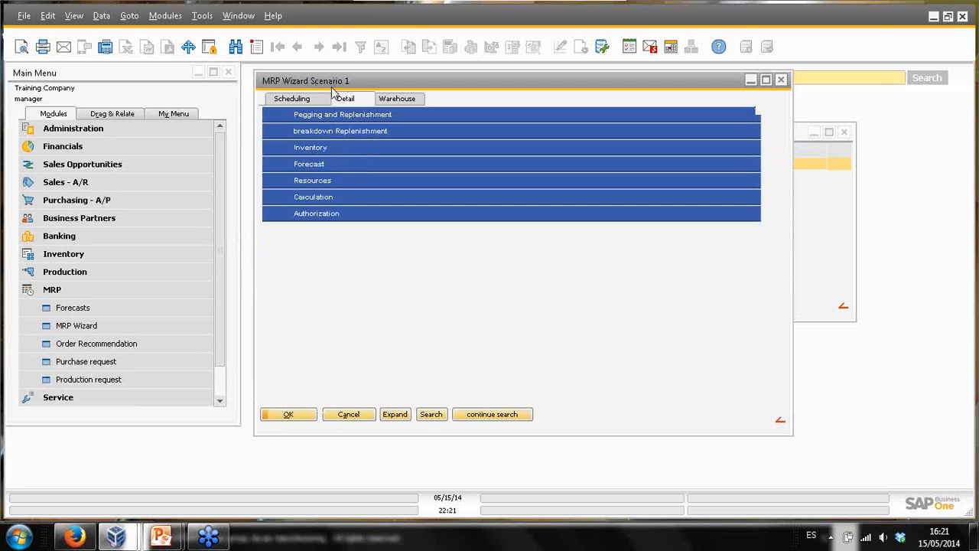
click(394, 416)
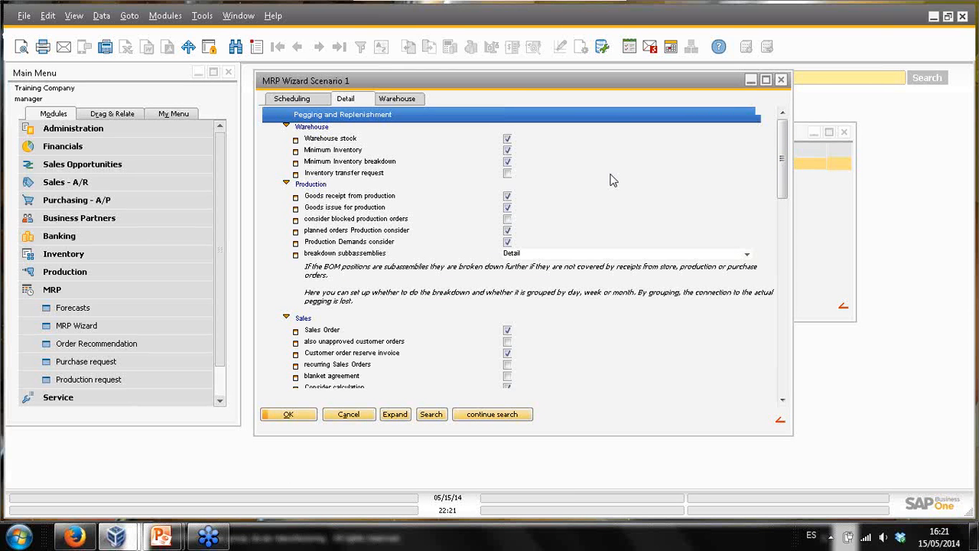
Step: Check the Warehouse stock, Minimum Inventory and Inventory transfer request options, trying Minimum Inventory off and on again
click(343, 140)
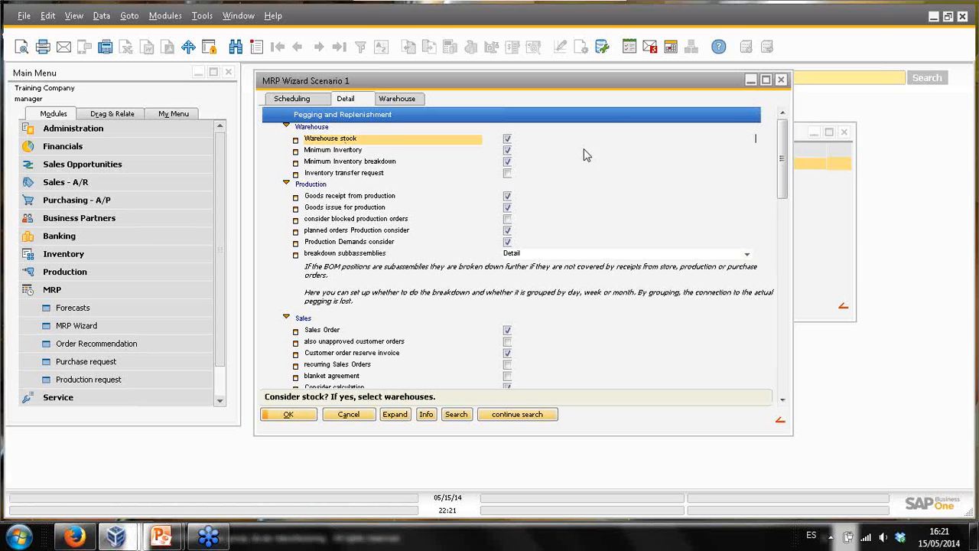
click(507, 139)
click(348, 153)
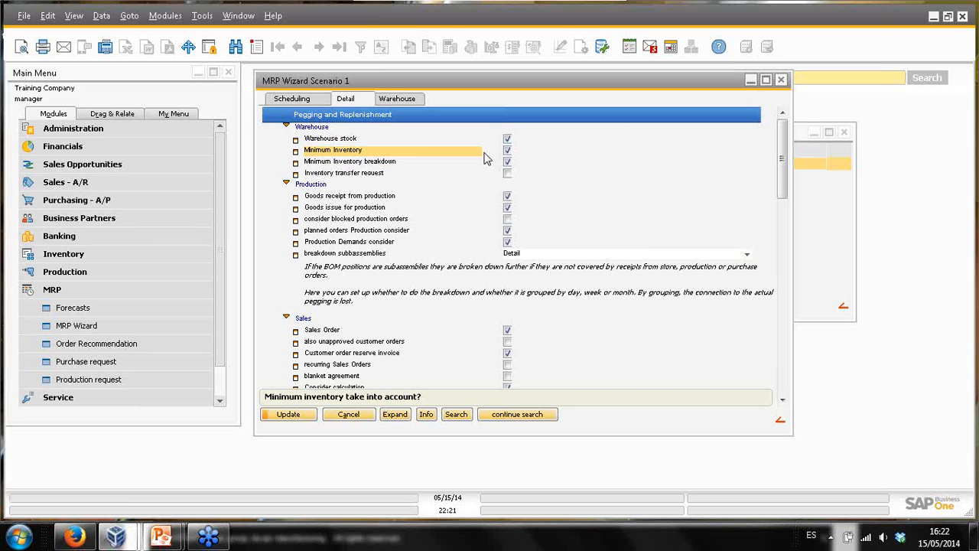
click(507, 150)
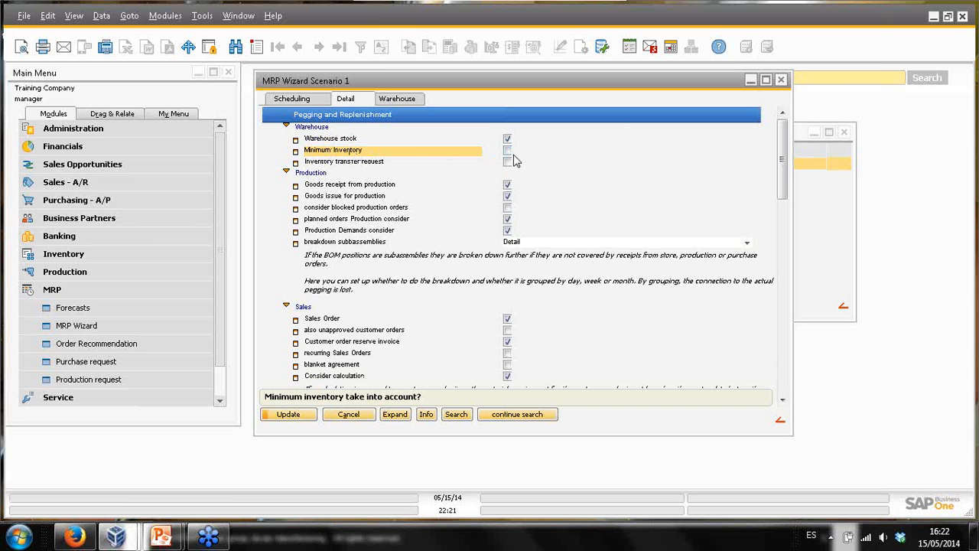
click(507, 150)
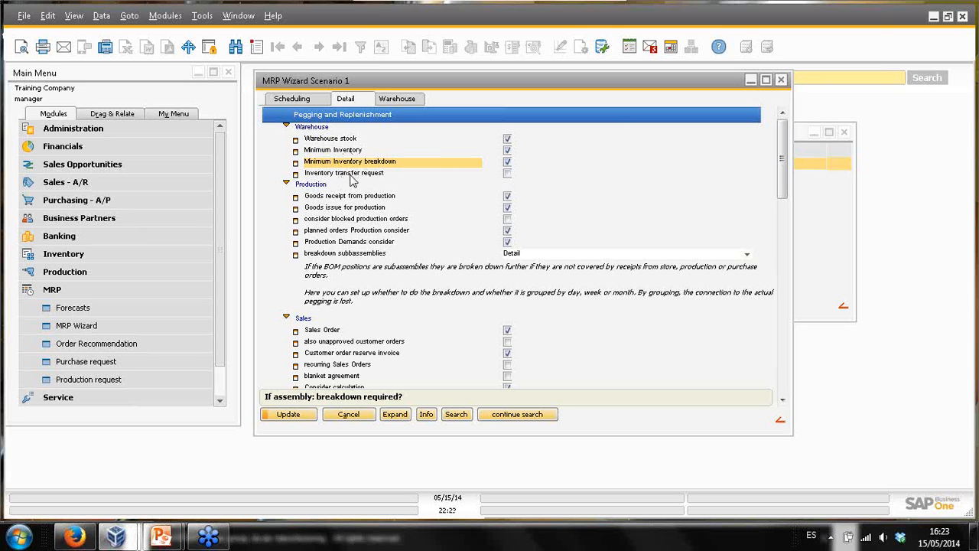
click(334, 175)
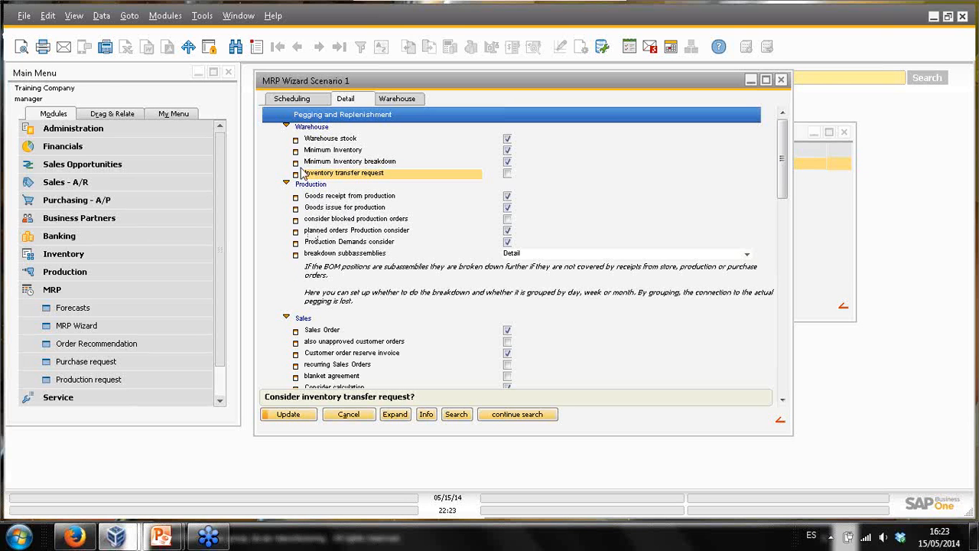
Step: Examine the Production pegging options for goods issue, blocked production orders, planned orders and production demands
click(362, 210)
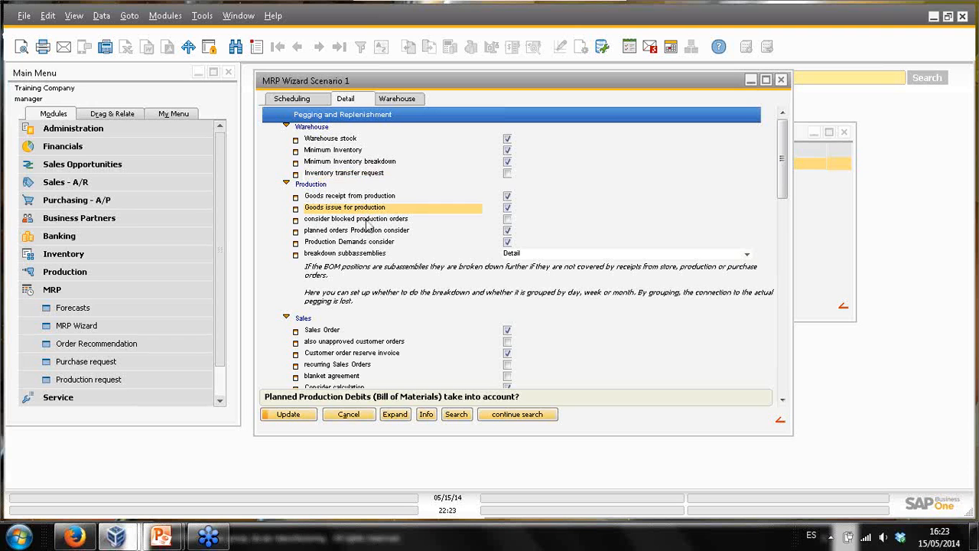
click(368, 221)
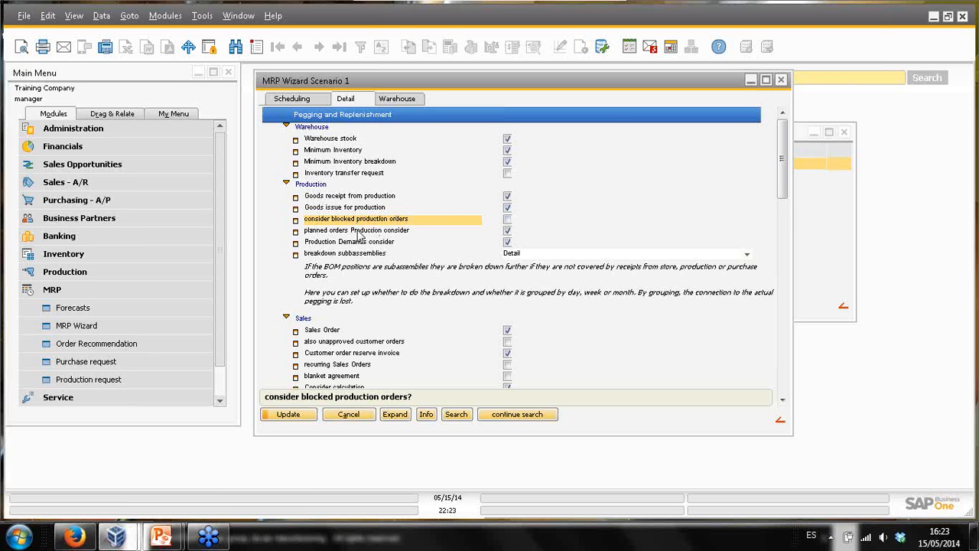
click(358, 234)
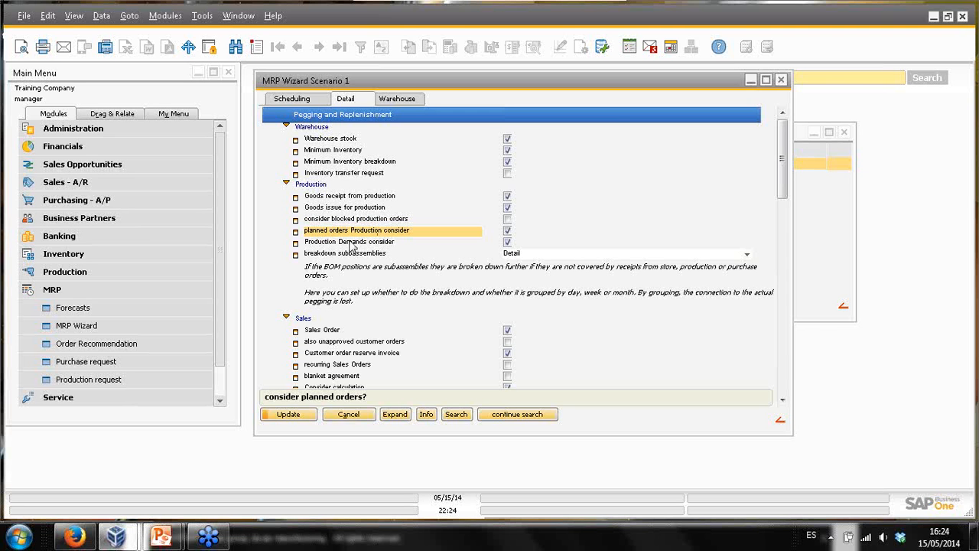
click(354, 243)
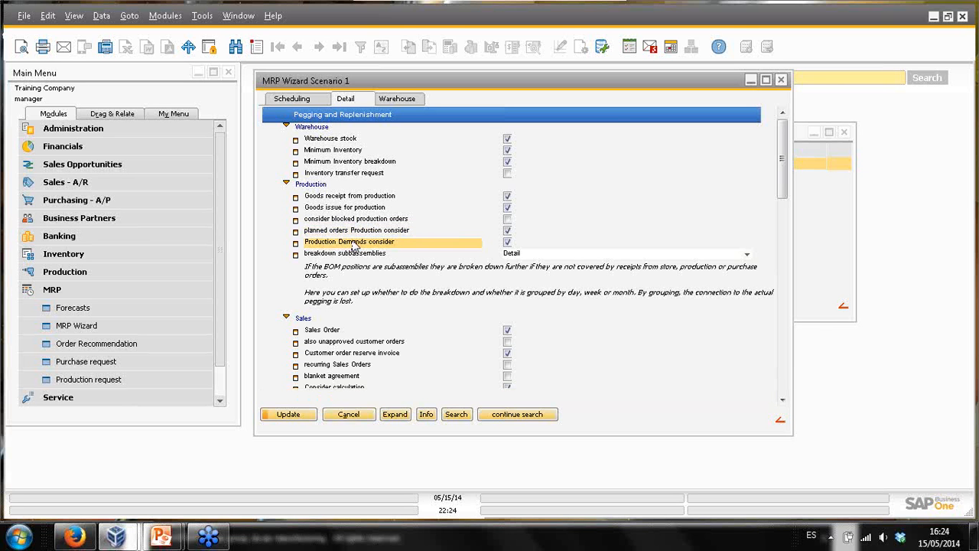
click(391, 231)
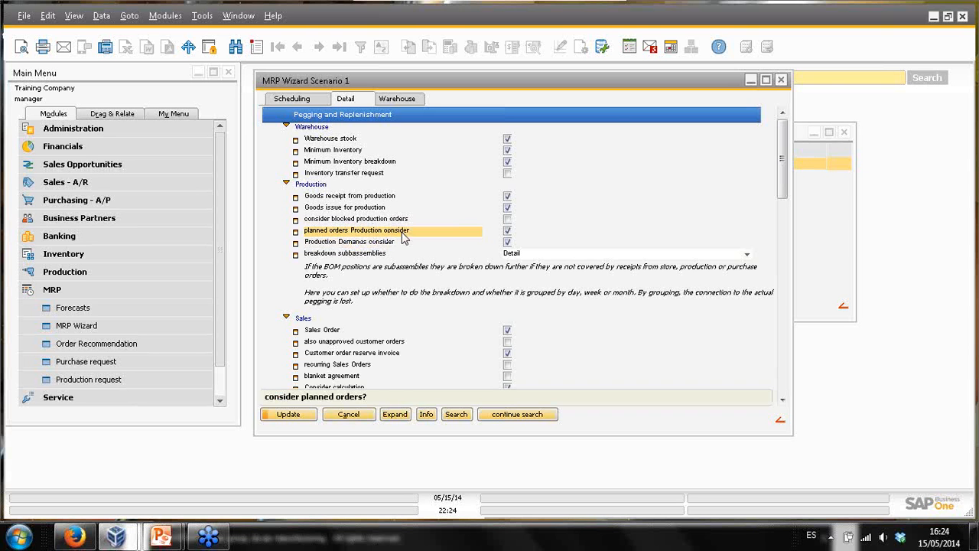
click(344, 243)
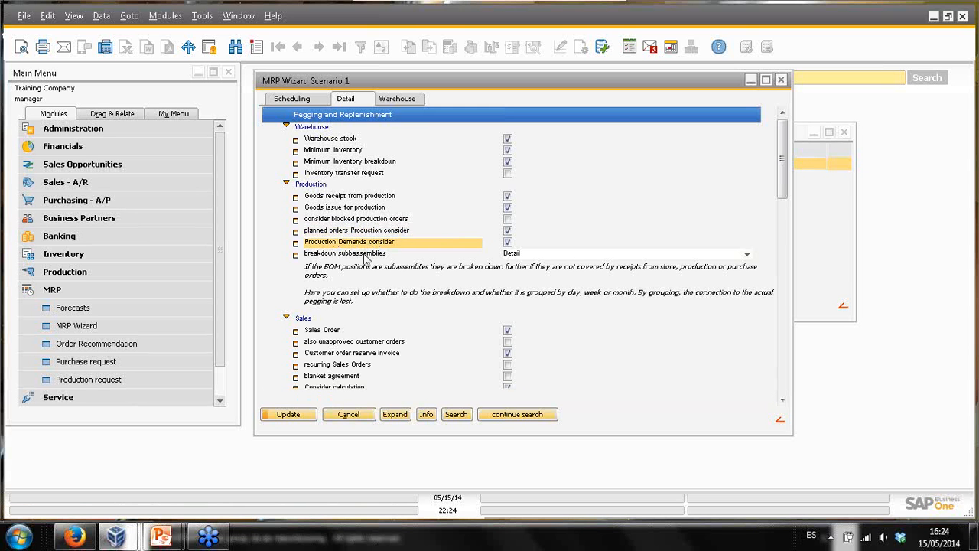
Step: Check the grouping choices offered for breakdown subassemblies and their explanatory text, keeping Detail
click(365, 257)
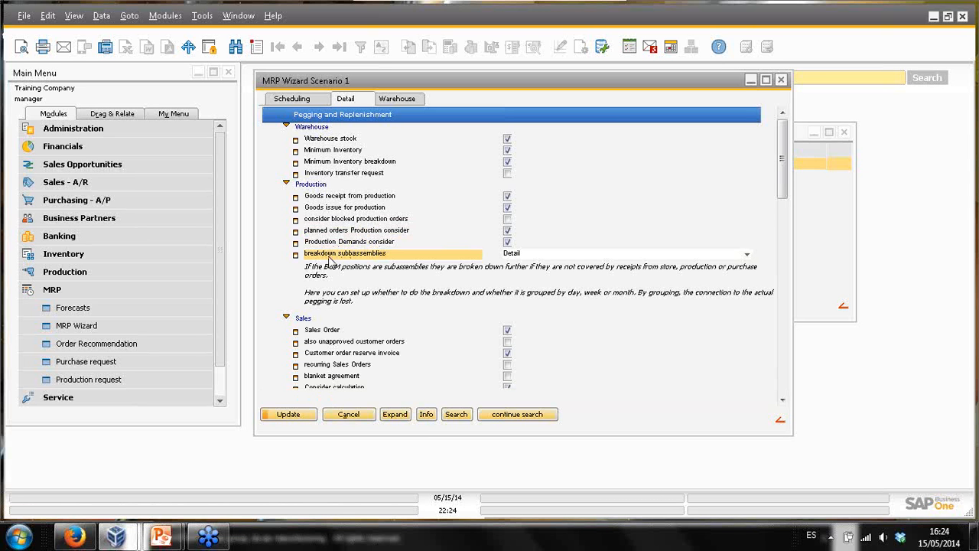
click(747, 254)
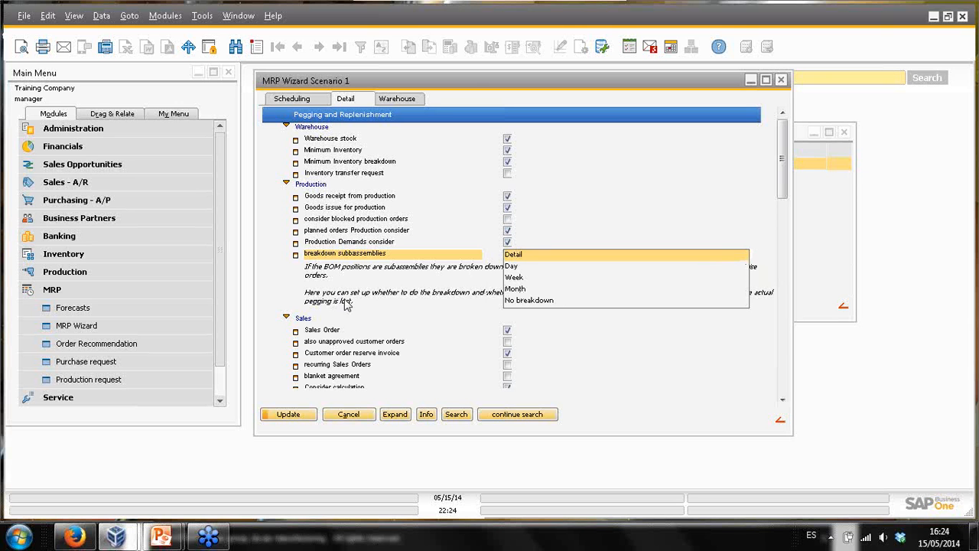
click(388, 289)
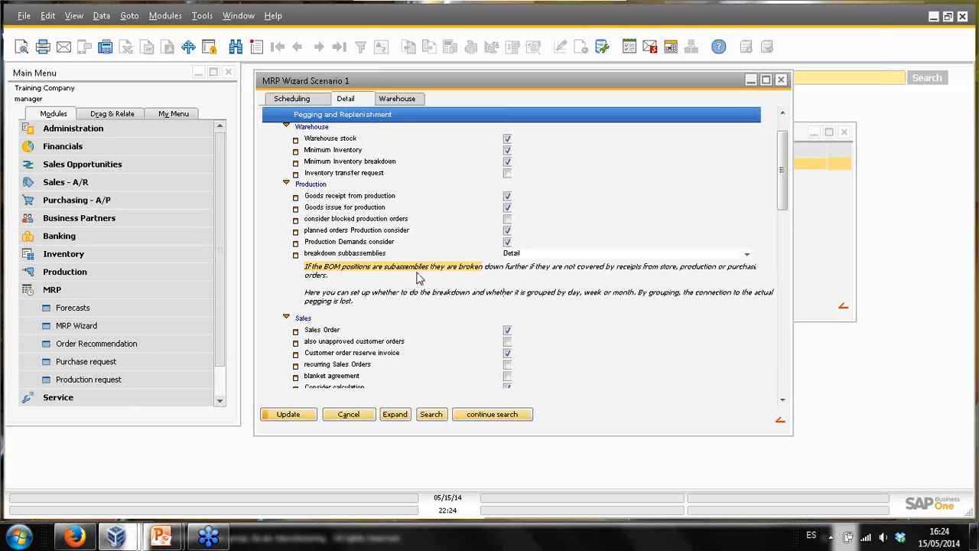
Step: Review the Sales and Purchase options that the scenario takes into account, including Consider calculation
scroll(418, 277, down, 2)
scroll(419, 277, down, 2)
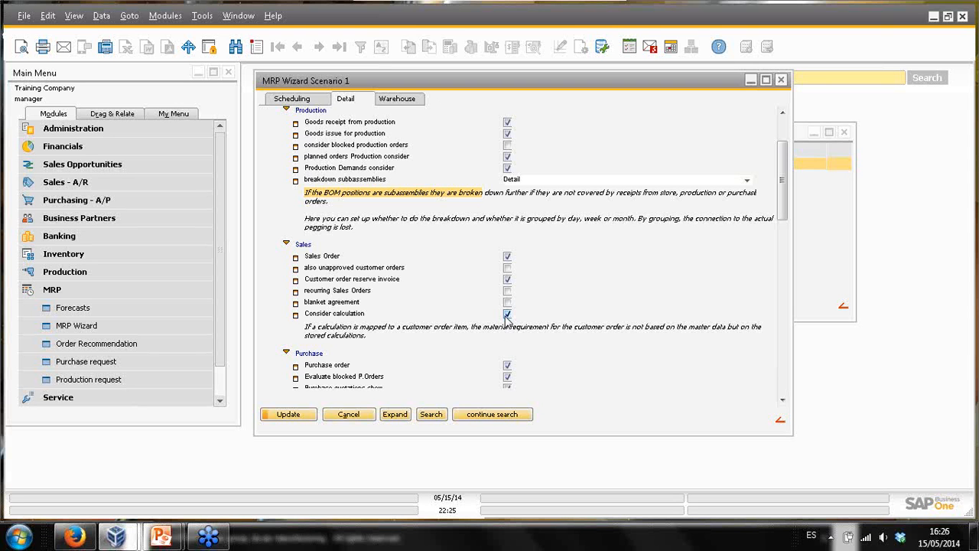
scroll(572, 289, down, 5)
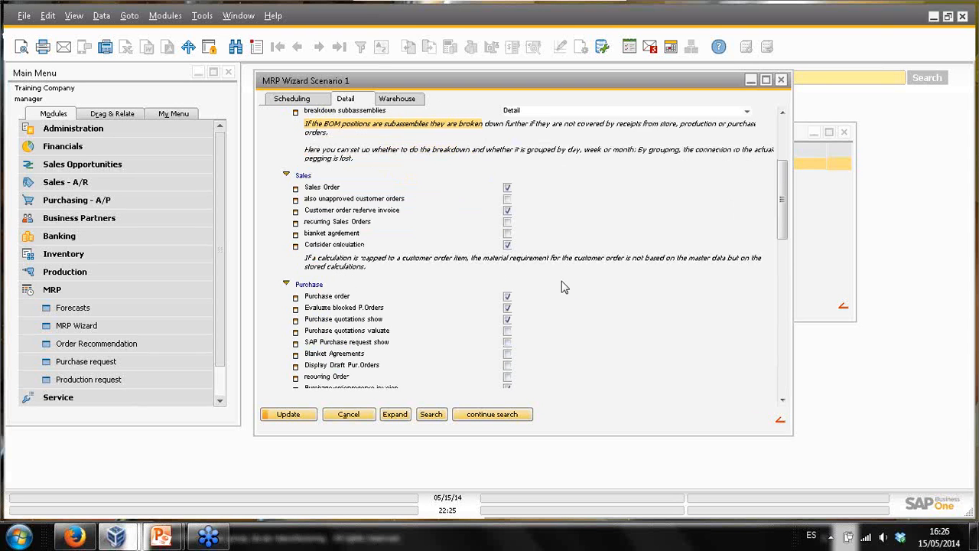
scroll(561, 281, down, 1)
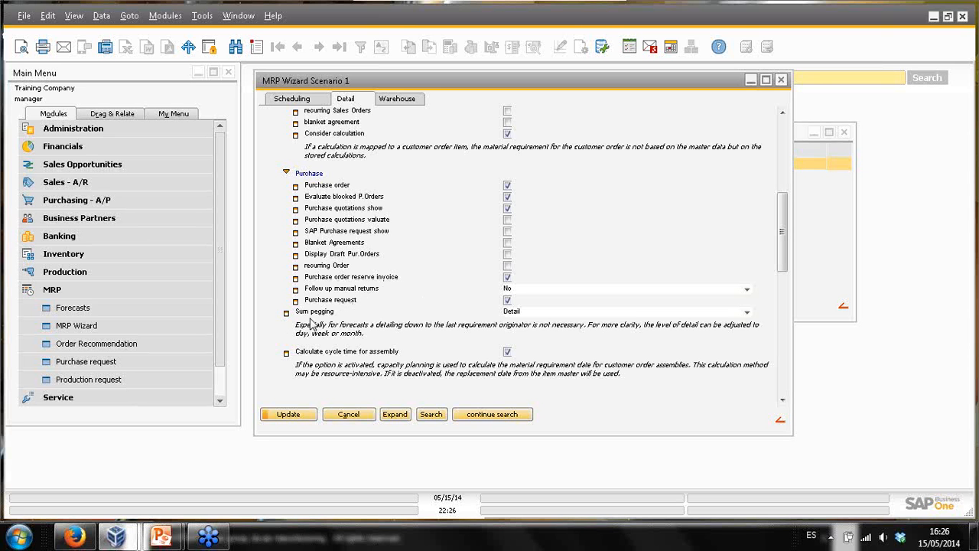
Step: Check the levels of detail offered for Sum pegging and their explanation, keeping Detail
click(541, 314)
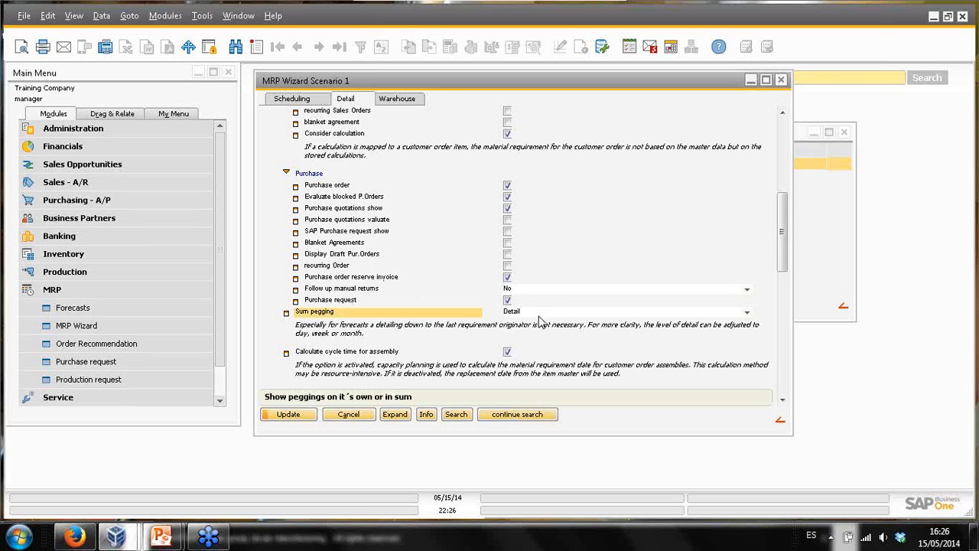
click(749, 314)
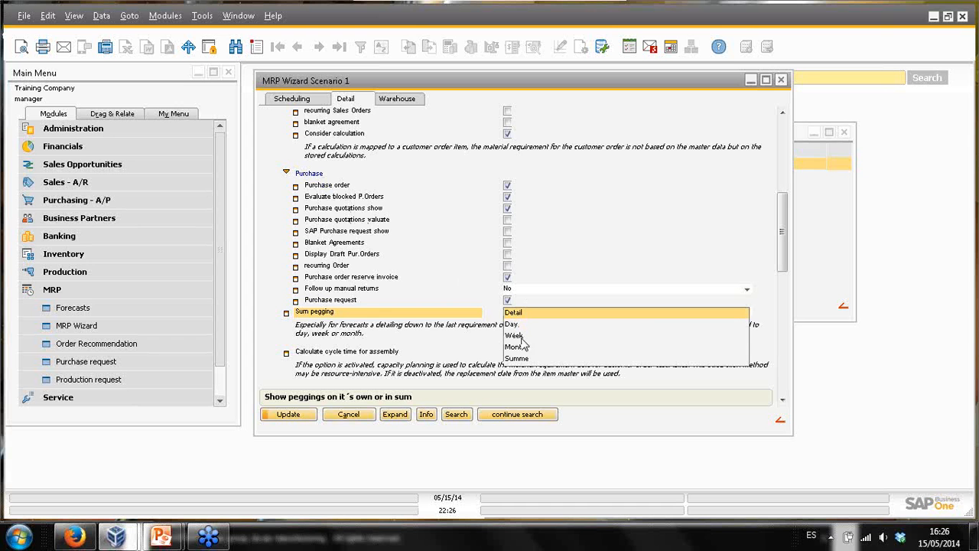
click(413, 332)
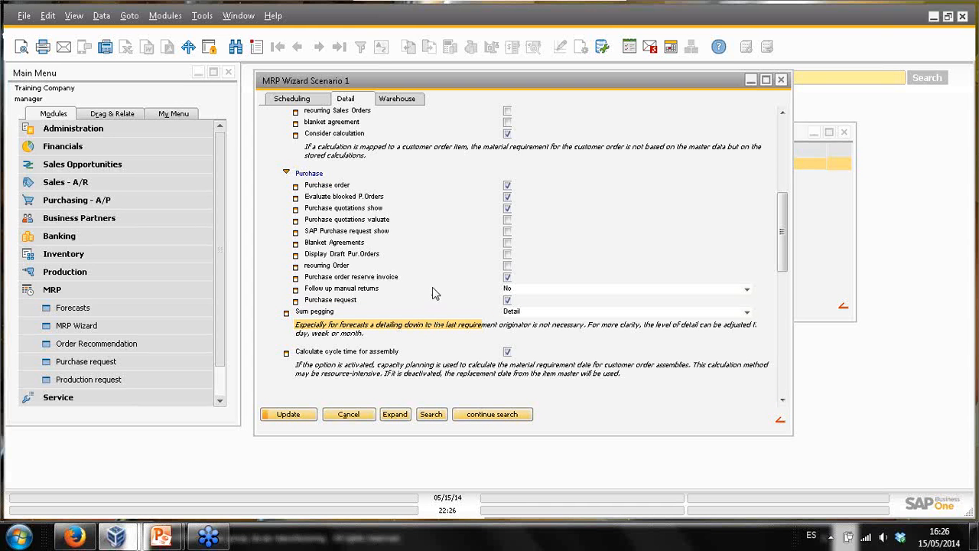
Step: Review the Calculate cycle time for assembly option and the breakdown Replenishment settings, including Consideration inflow in future
scroll(432, 287, down, 1)
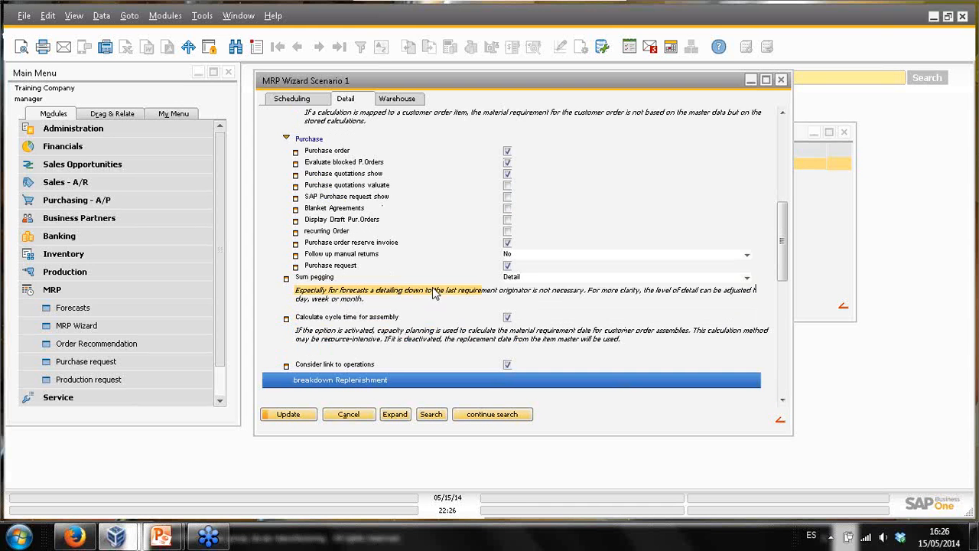
click(506, 315)
scroll(394, 292, down, 2)
scroll(395, 292, down, 6)
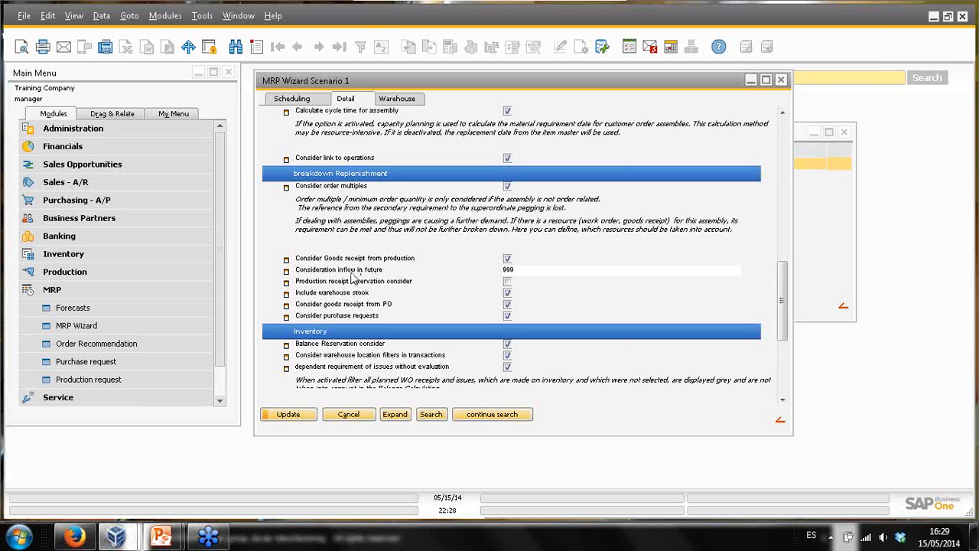
click(508, 271)
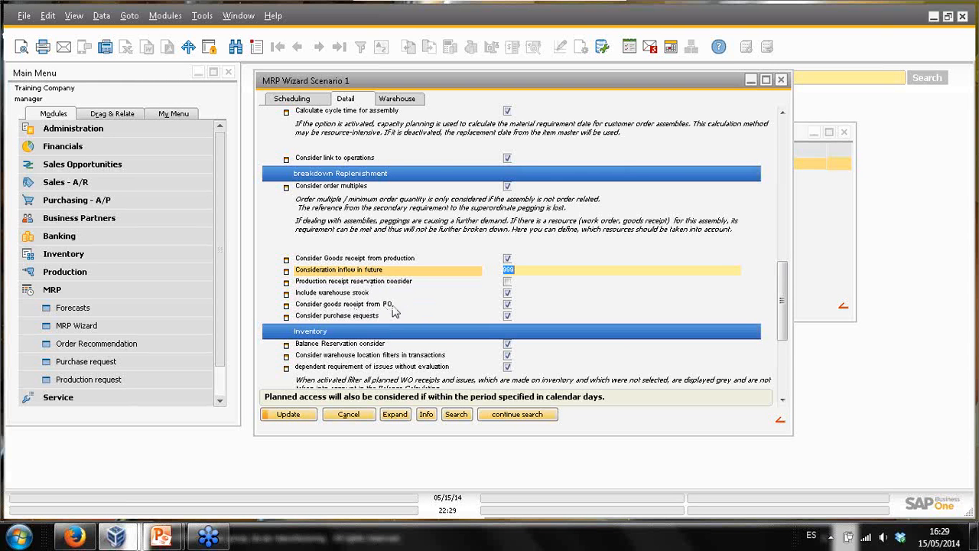
Step: Examine the scenario's Inventory, Forecast, Resources and Calculation options through to the Authorization section
scroll(428, 307, down, 1)
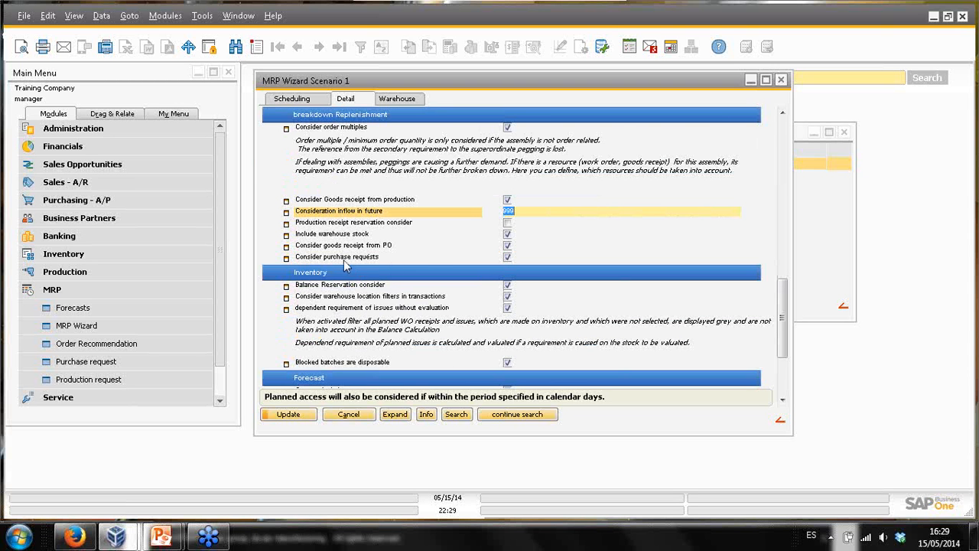
scroll(423, 252, down, 1)
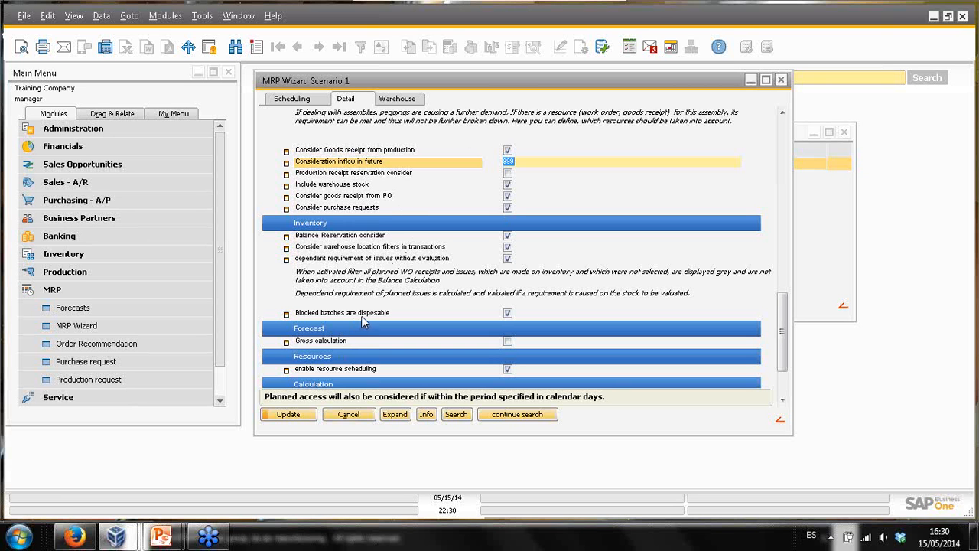
scroll(360, 318, down, 2)
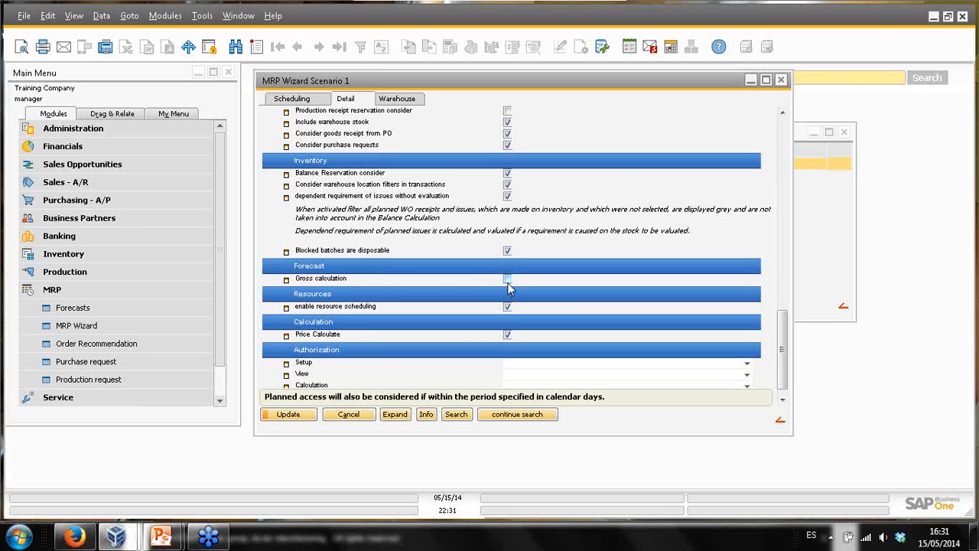
scroll(358, 283, up, 6)
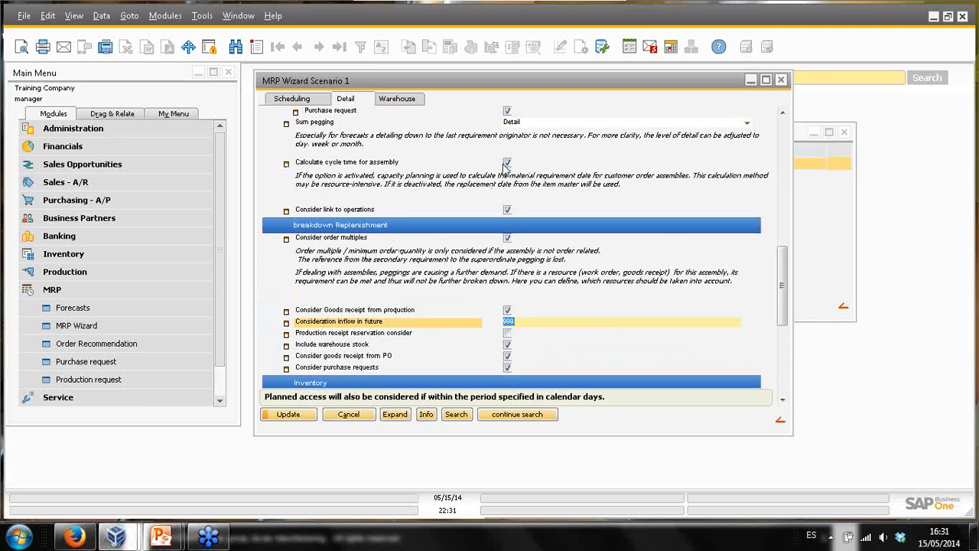
scroll(512, 174, down, 3)
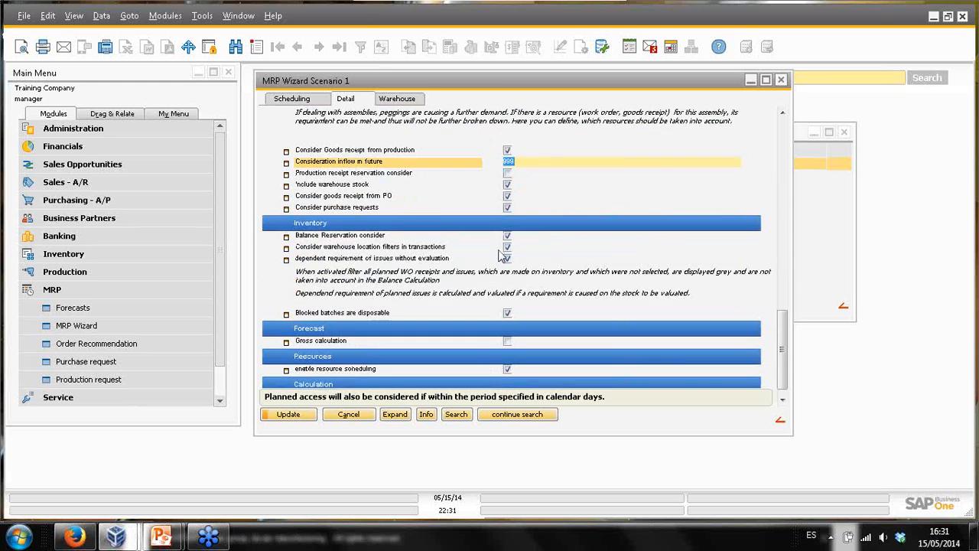
scroll(482, 297, down, 1)
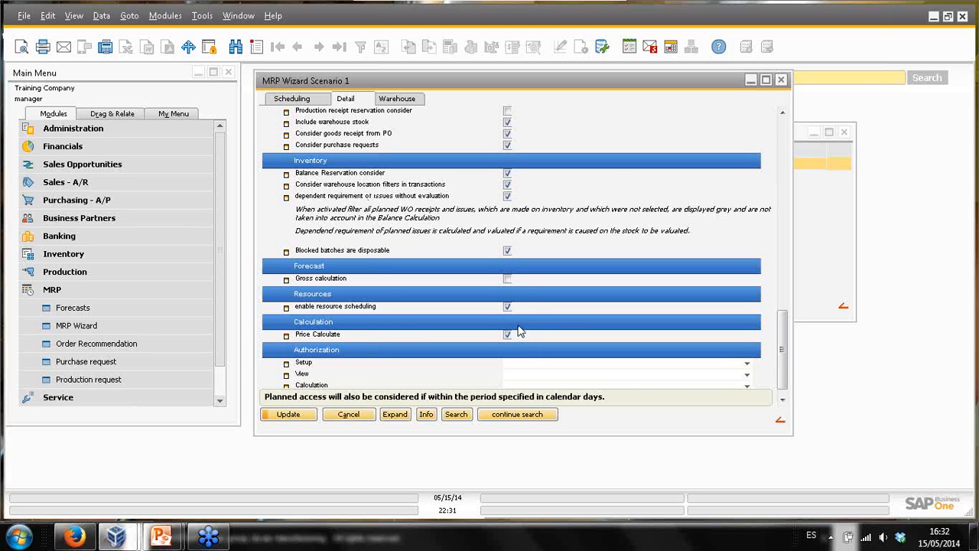
scroll(515, 328, down, 1)
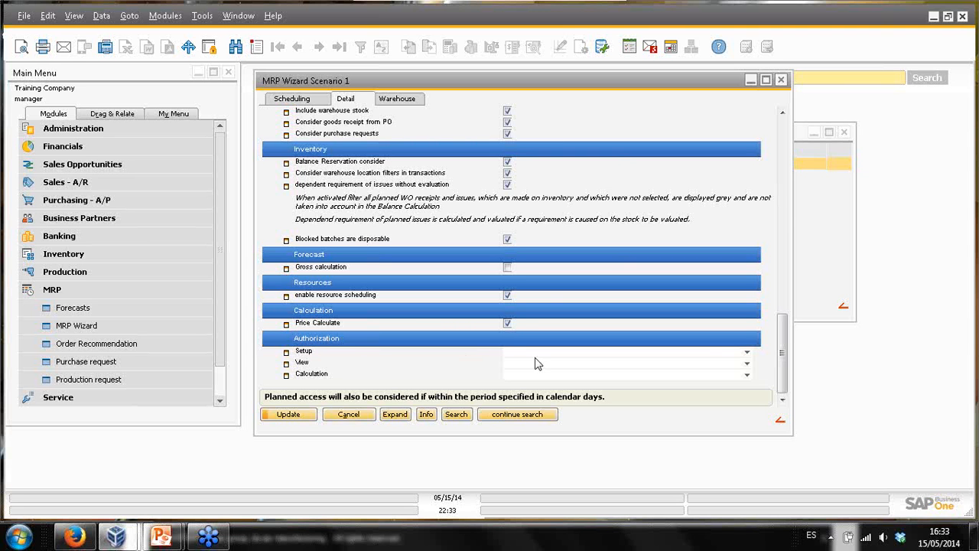
Step: Check the user lists for the Setup and View authorizations without selecting anyone, and look at the Calculation authorization
click(744, 357)
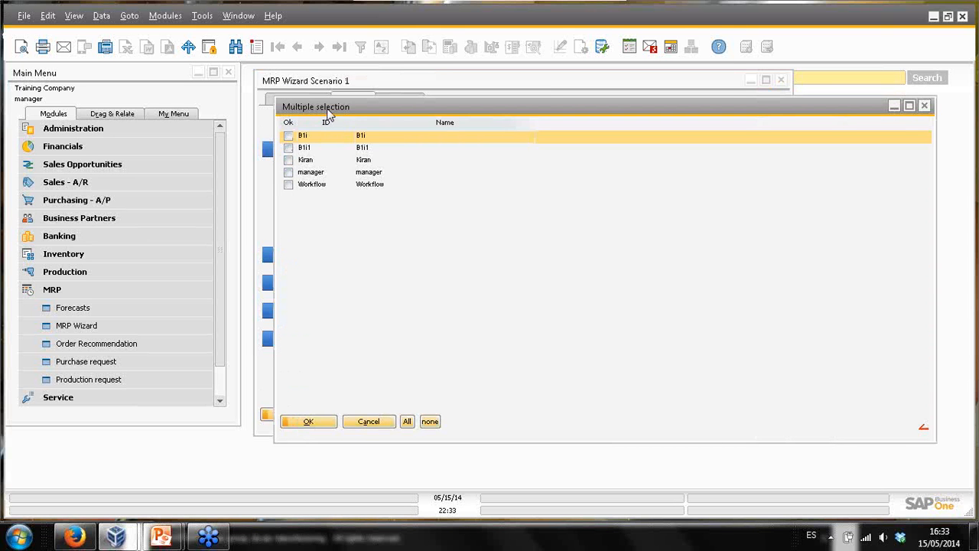
drag(329, 106, 454, 103)
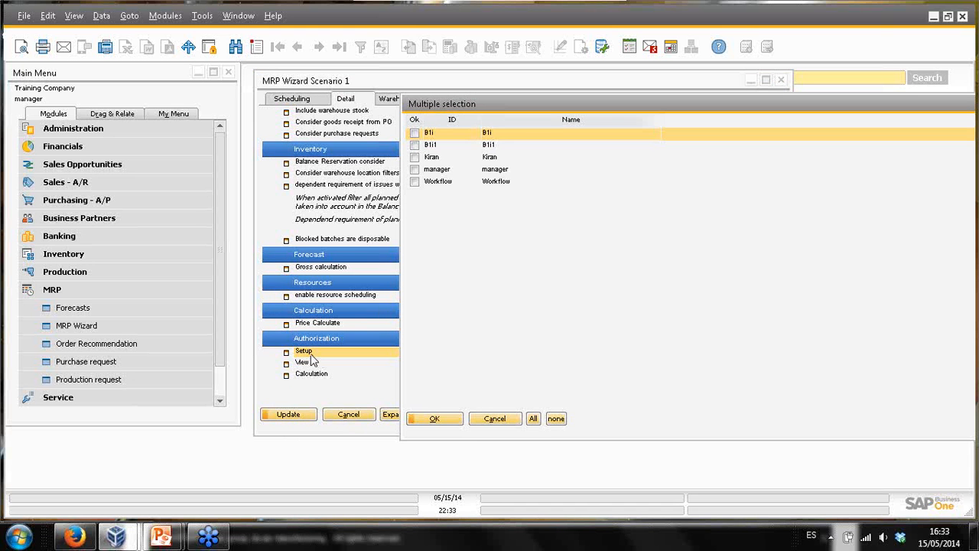
click(487, 421)
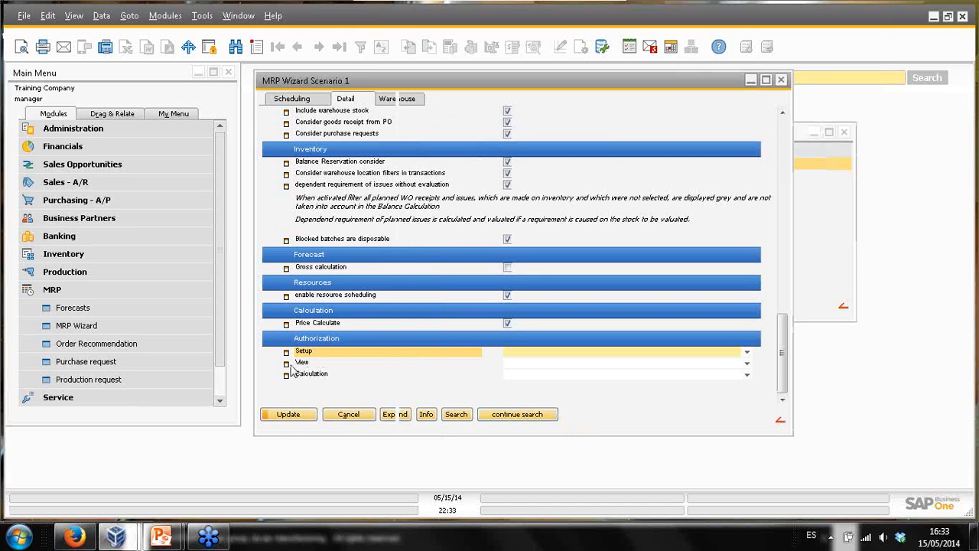
click(745, 367)
click(746, 368)
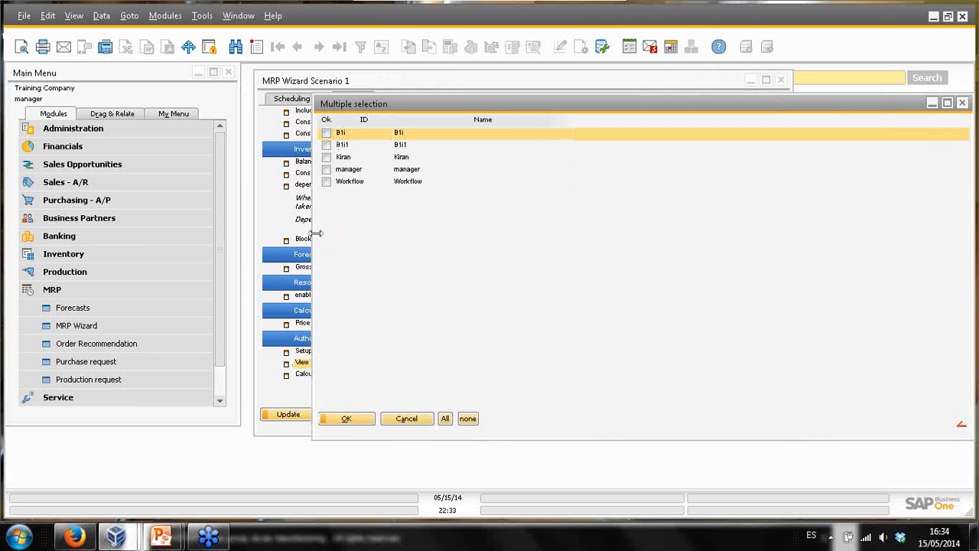
click(404, 419)
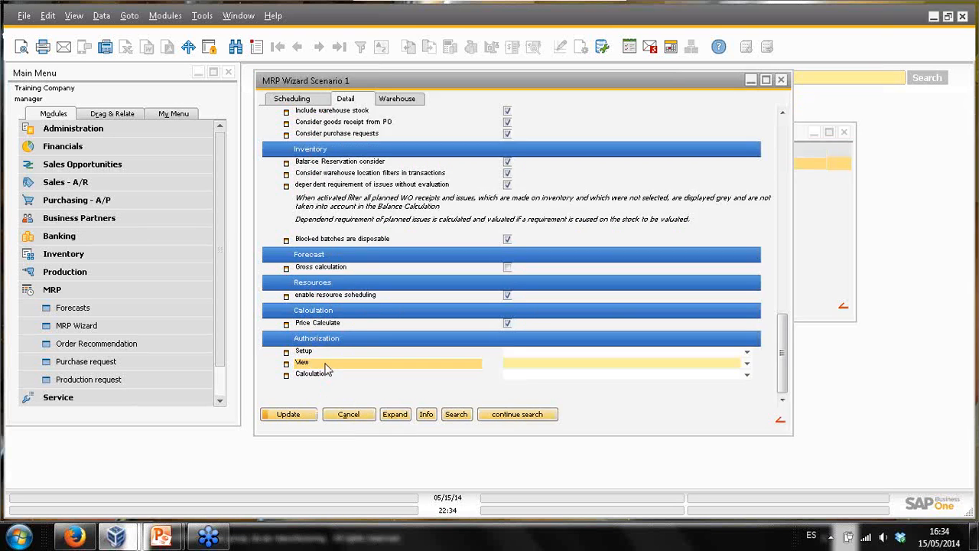
click(533, 375)
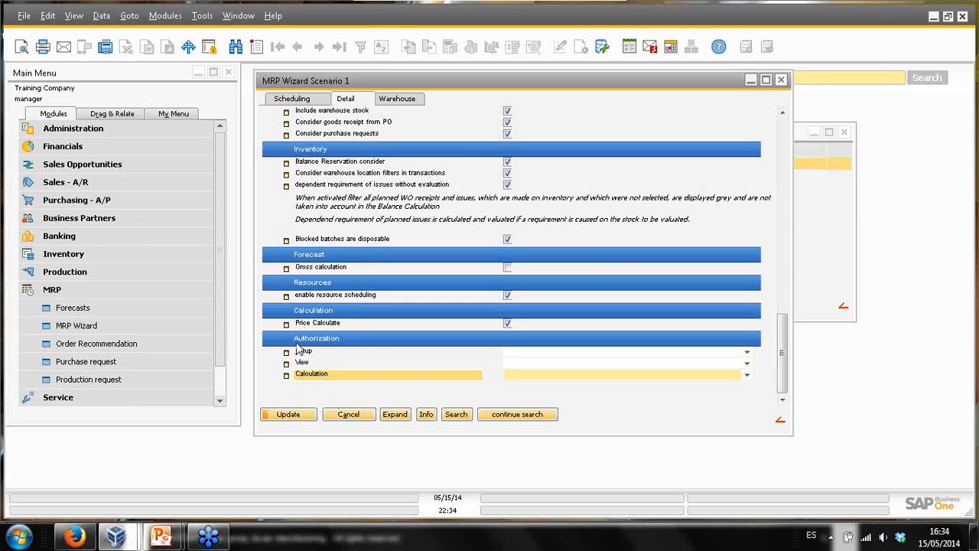
Step: Review the warehouses available to the scenario, highlighting the QC-Warehouse and Rejected Warehouse rows
click(405, 102)
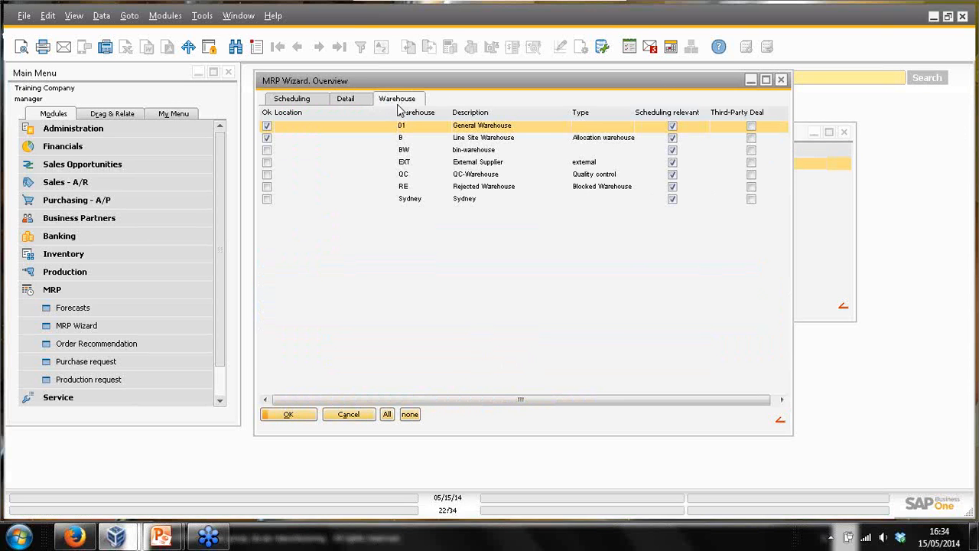
drag(430, 88, 401, 96)
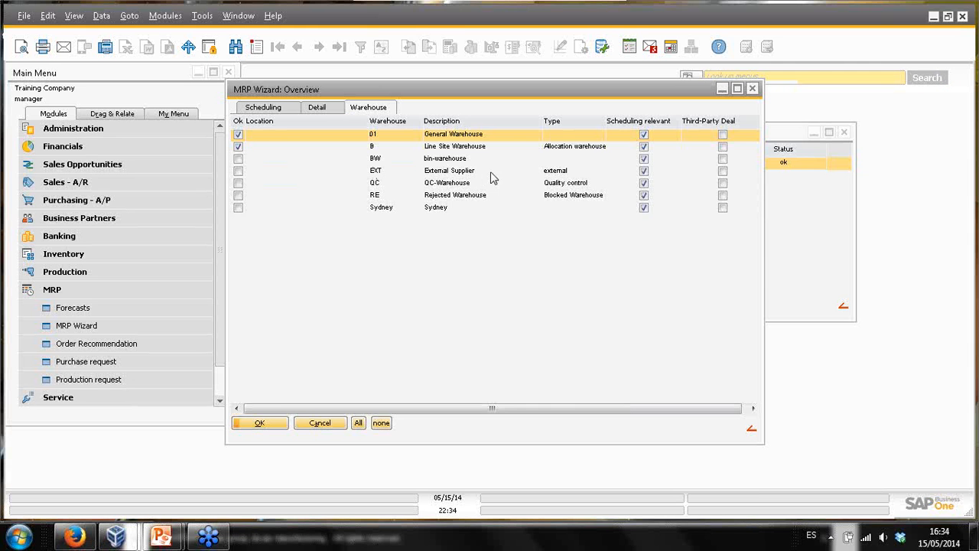
click(446, 185)
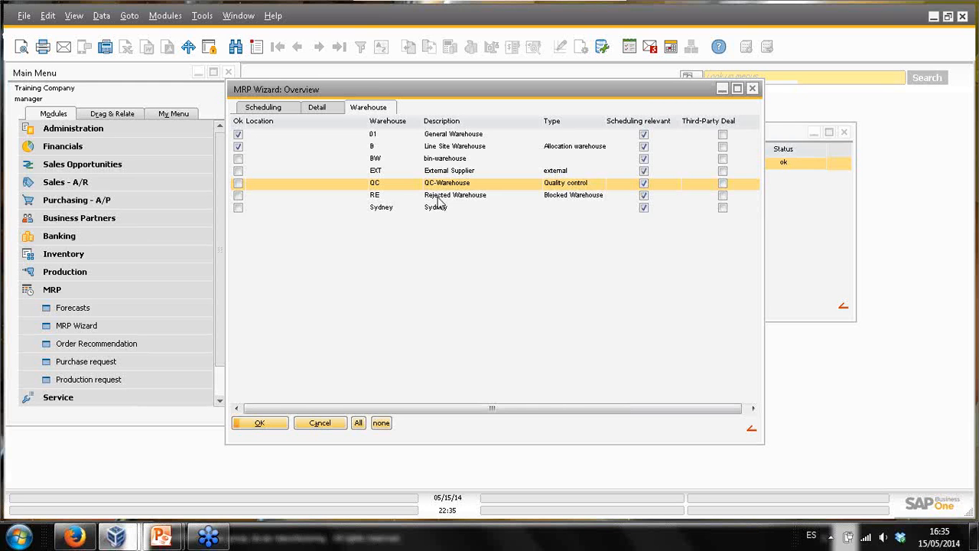
click(451, 197)
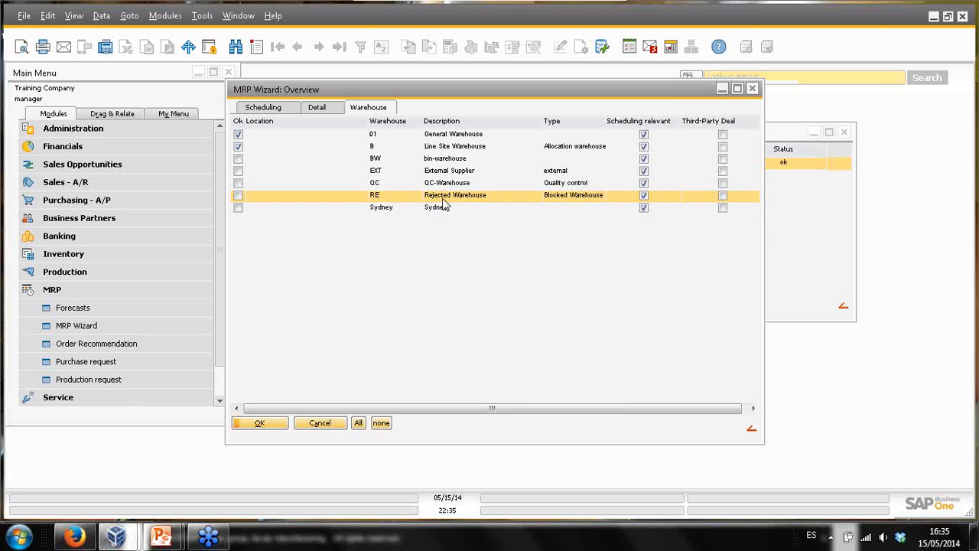
Step: Try including the QC-Warehouse and Rejected Warehouse in the scenario, and clear both selections again
click(238, 184)
click(238, 195)
click(238, 184)
click(238, 196)
Step: Switch to the PowerPoint slide show and advance to the slide on MRP in the Configurator Wizard
mouse_move(161, 536)
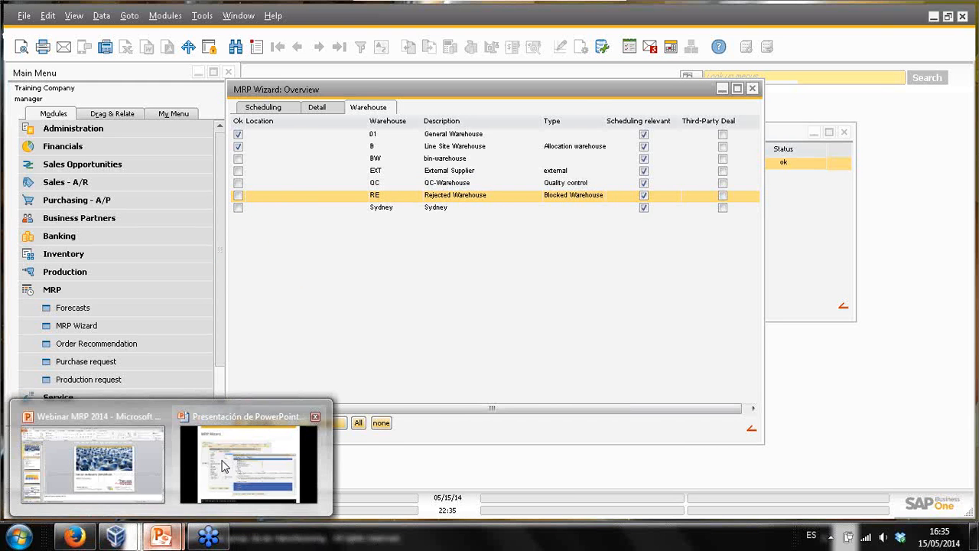
click(224, 465)
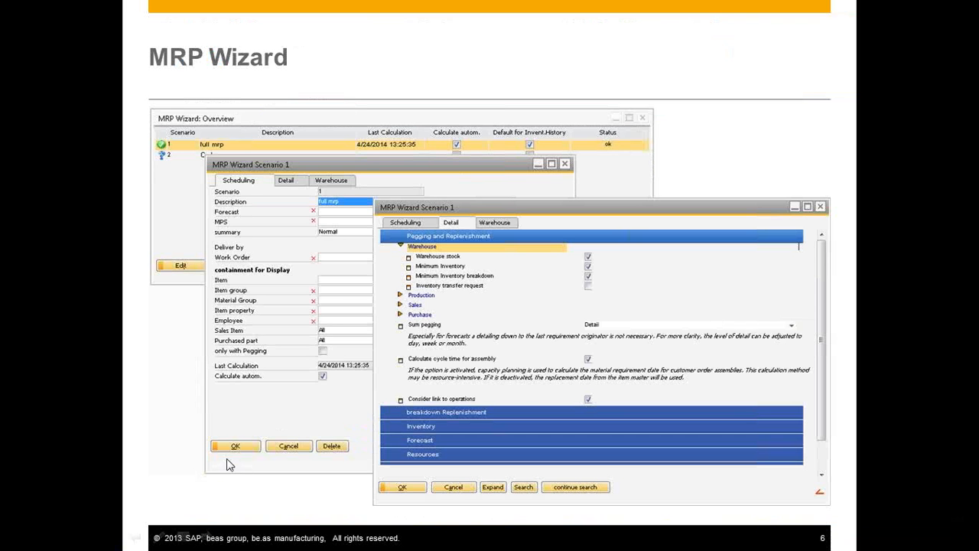
click(369, 201)
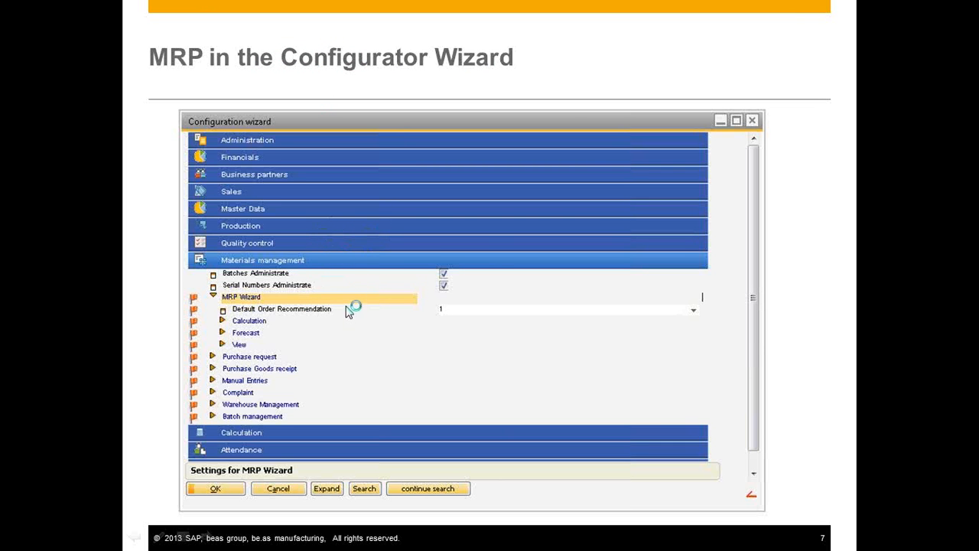
Step: Switch back to SAP Business One in the virtual machine and close the MRP Wizard scenario without saving
key(alt+Tab)
key(alt+Tab)
key(alt+shift+Tab)
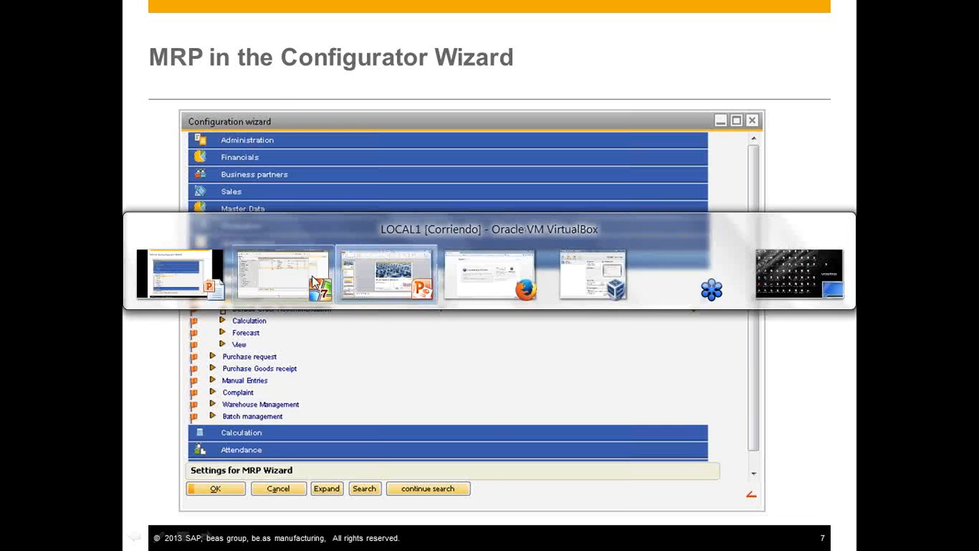
click(320, 423)
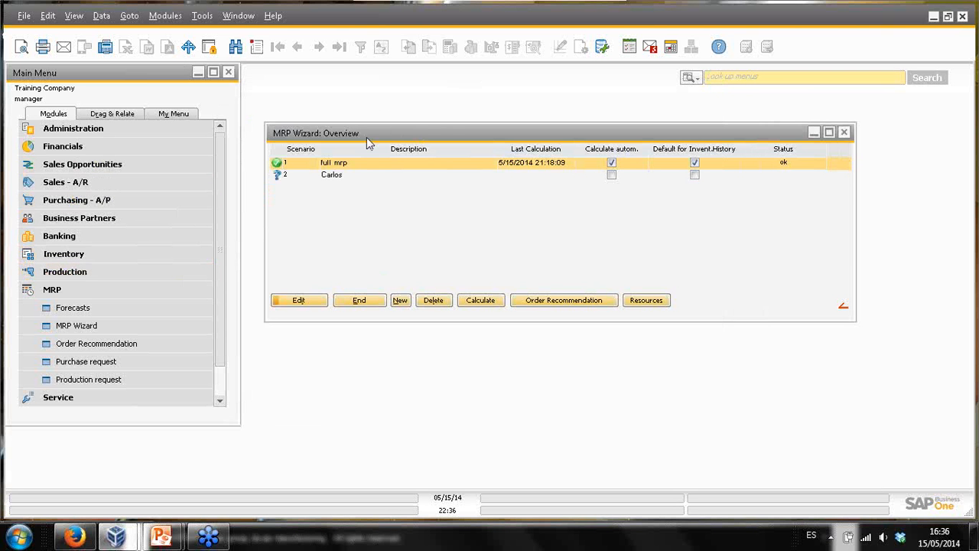
Step: Open the Configuration wizard from the System Initialization settings and place its window beside the main menu
click(84, 129)
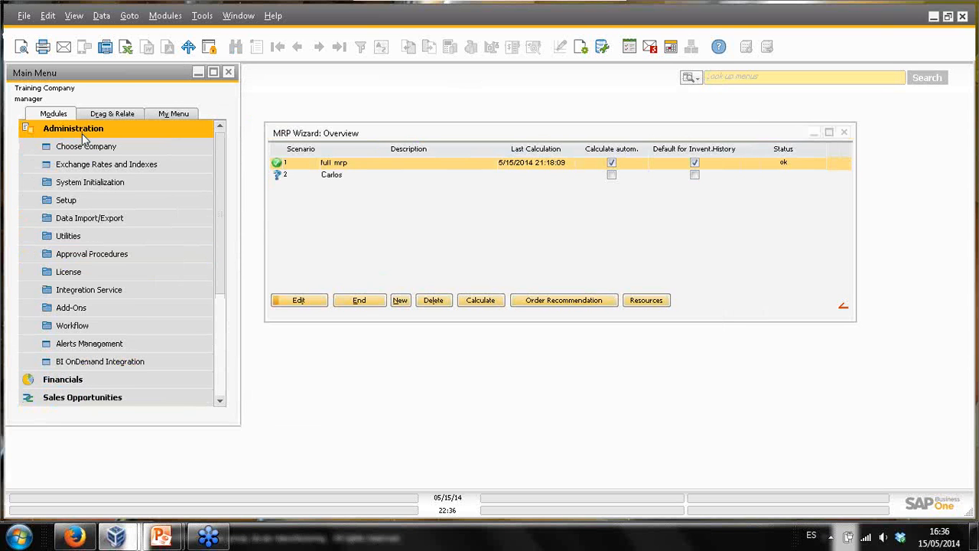
click(90, 185)
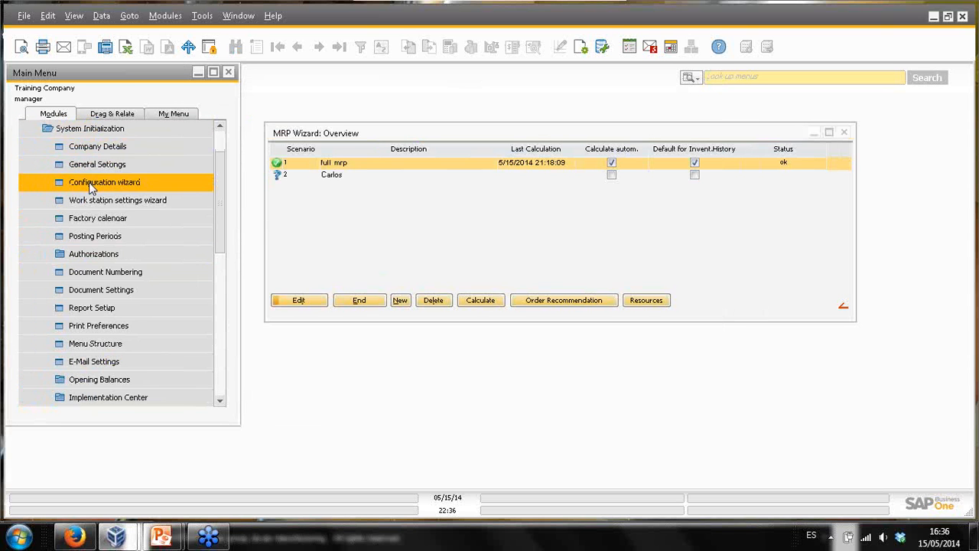
click(90, 184)
drag(146, 98, 354, 95)
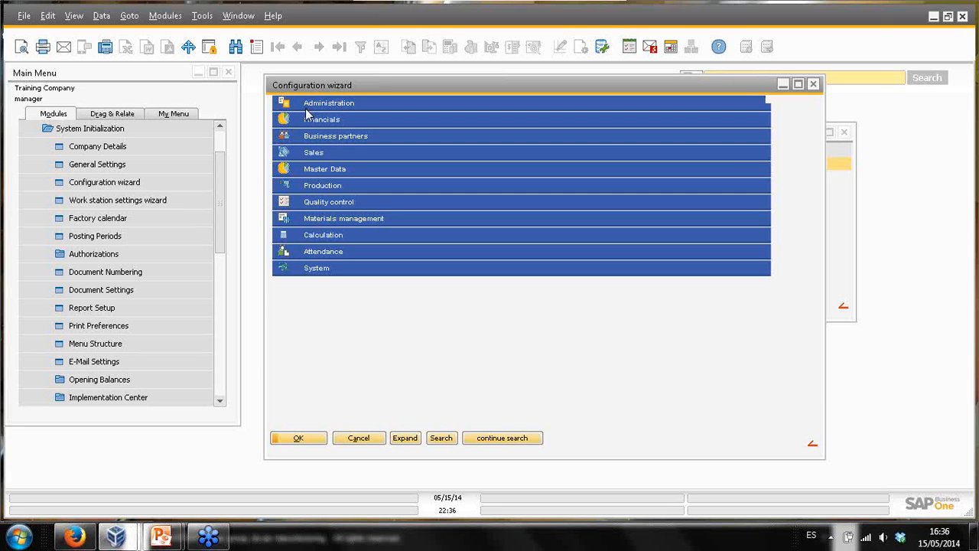
Step: Look at the Sales and Business partners settings, including the Customer Groups setup, and collapse both sections again
double_click(331, 153)
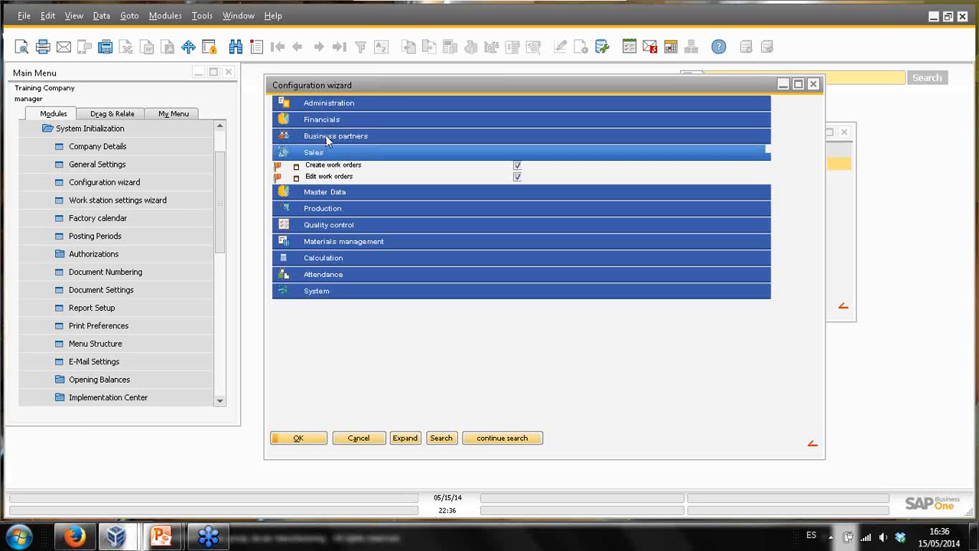
double_click(326, 140)
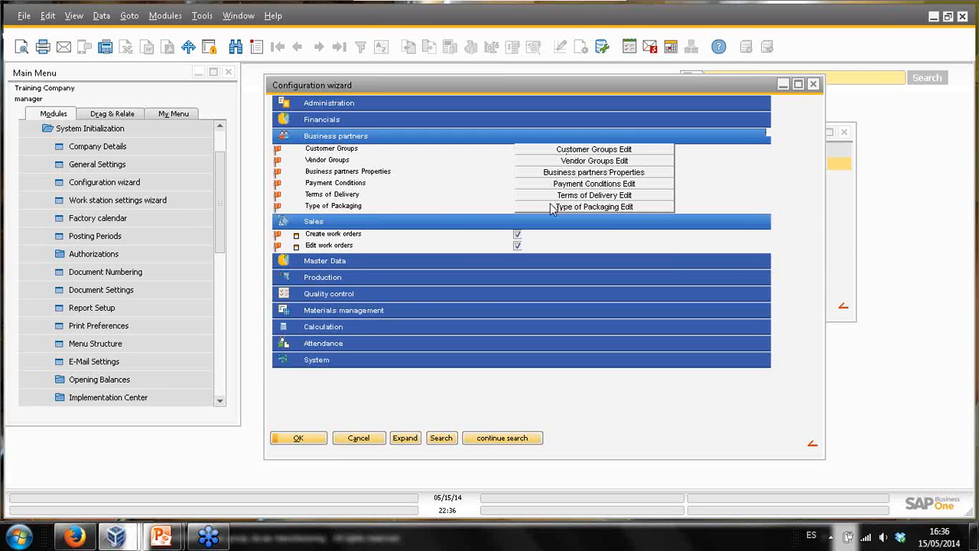
click(560, 151)
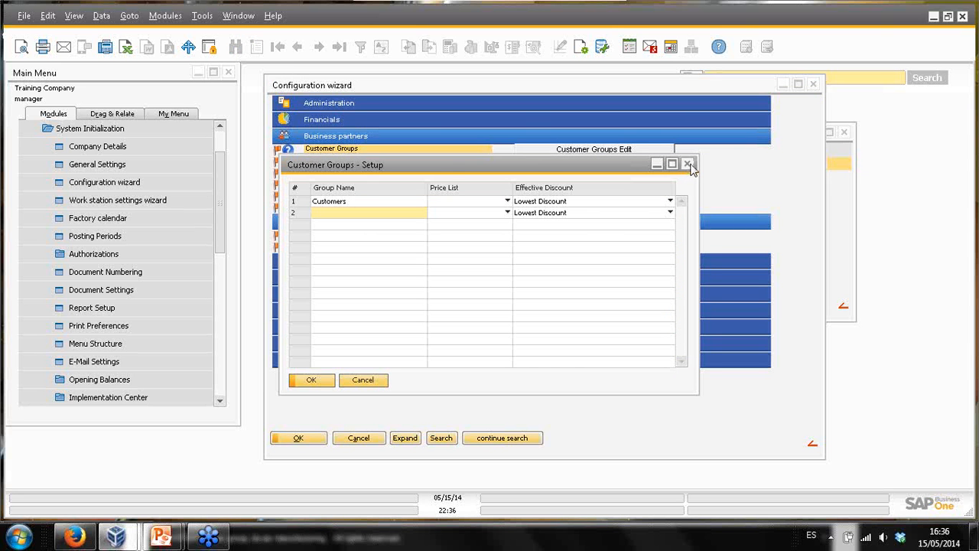
click(687, 165)
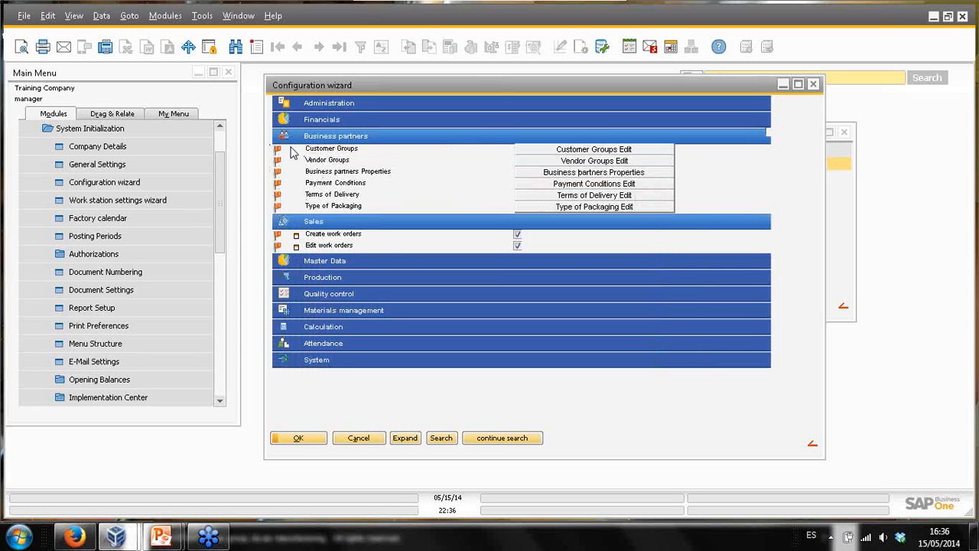
click(288, 138)
click(316, 153)
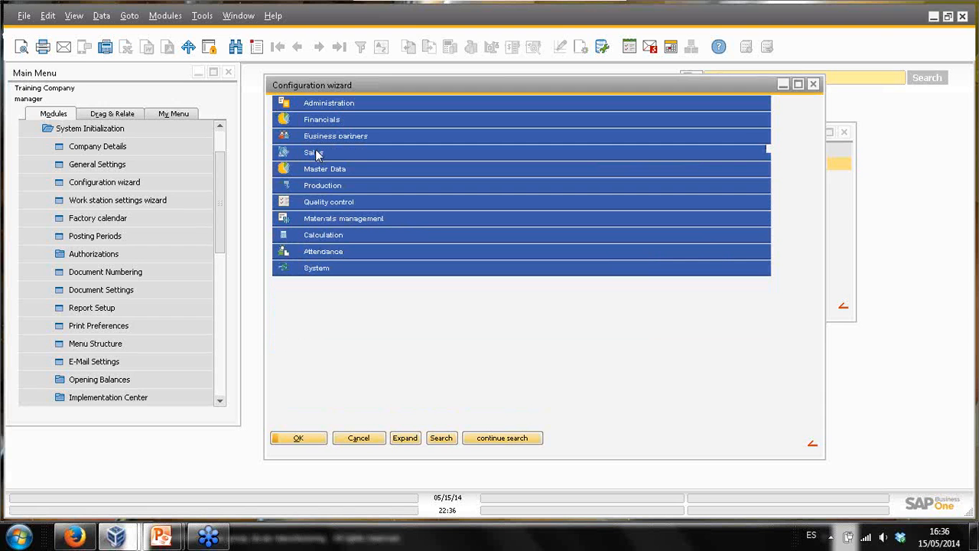
Step: Expand the MRP Wizard settings under Materials management and check which scenarios Default Order Recommendation offers, keeping the current one
click(320, 222)
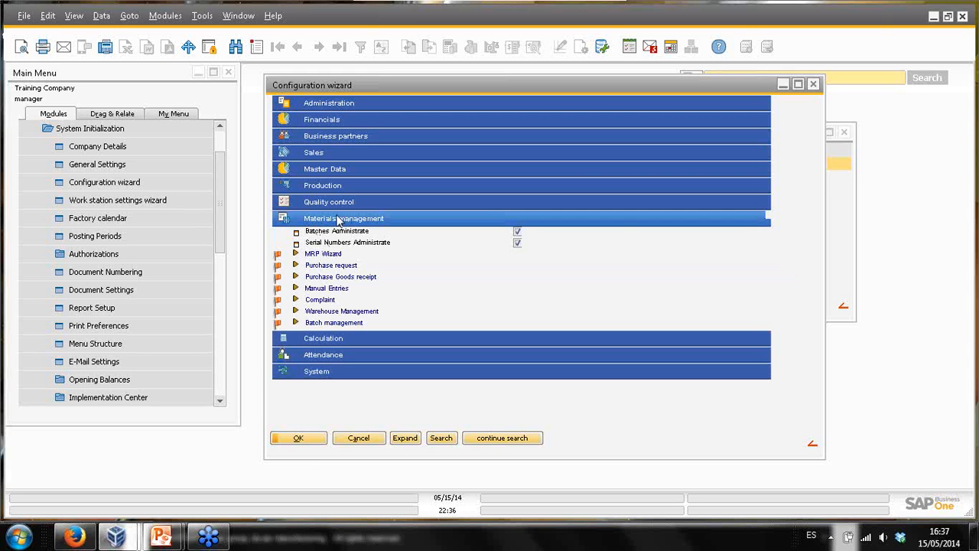
double_click(321, 256)
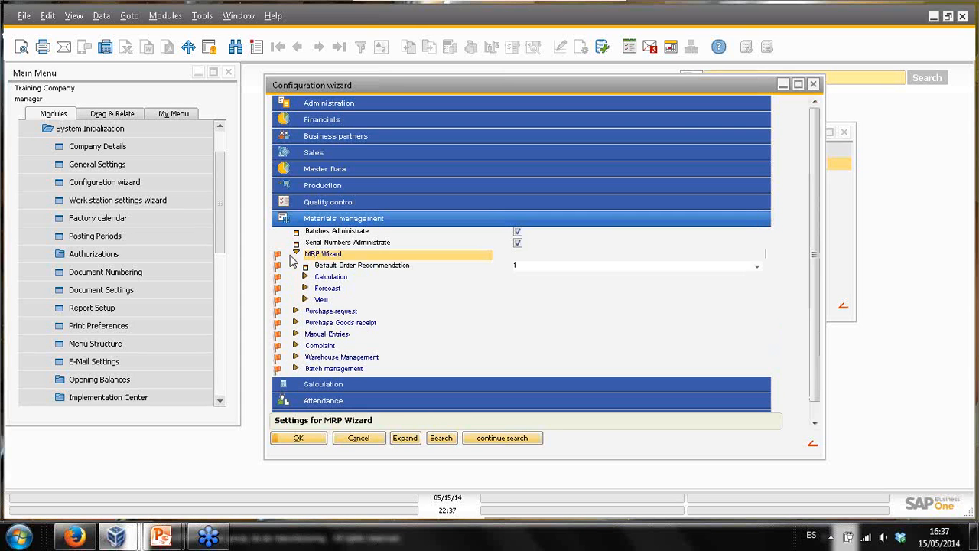
click(353, 268)
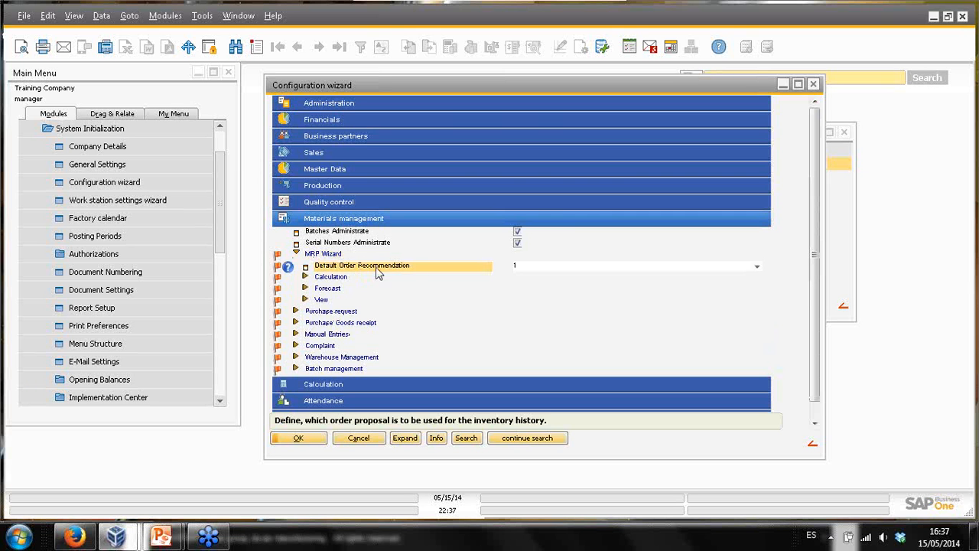
click(756, 266)
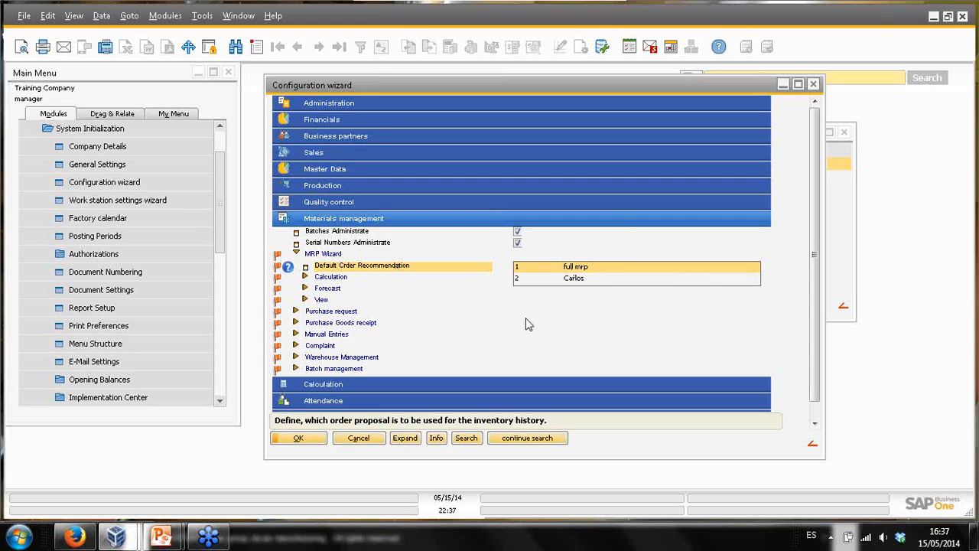
click(579, 315)
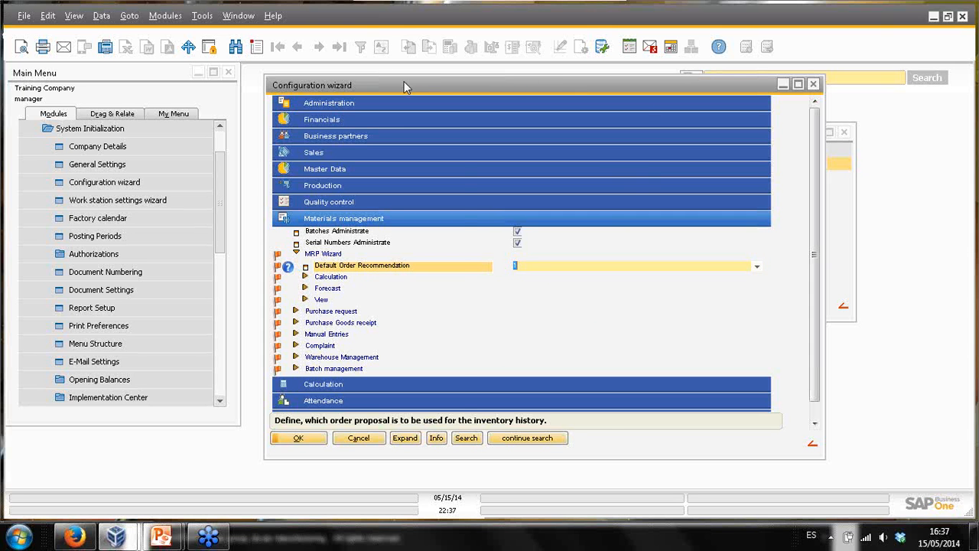
Step: Move the Configuration wizard aside to reveal the MRP scenario overview, and open the inventory module's Item structure
drag(391, 85, 660, 260)
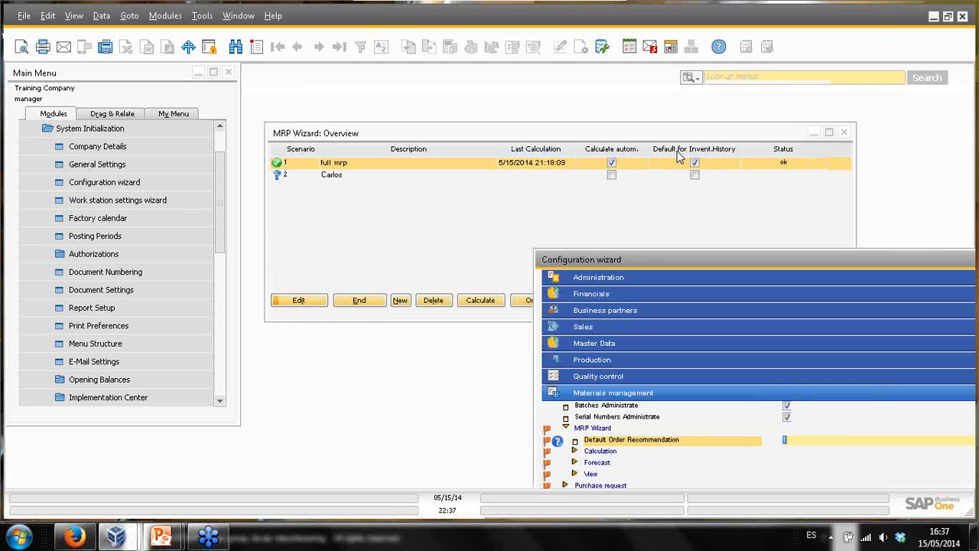
click(100, 133)
click(99, 133)
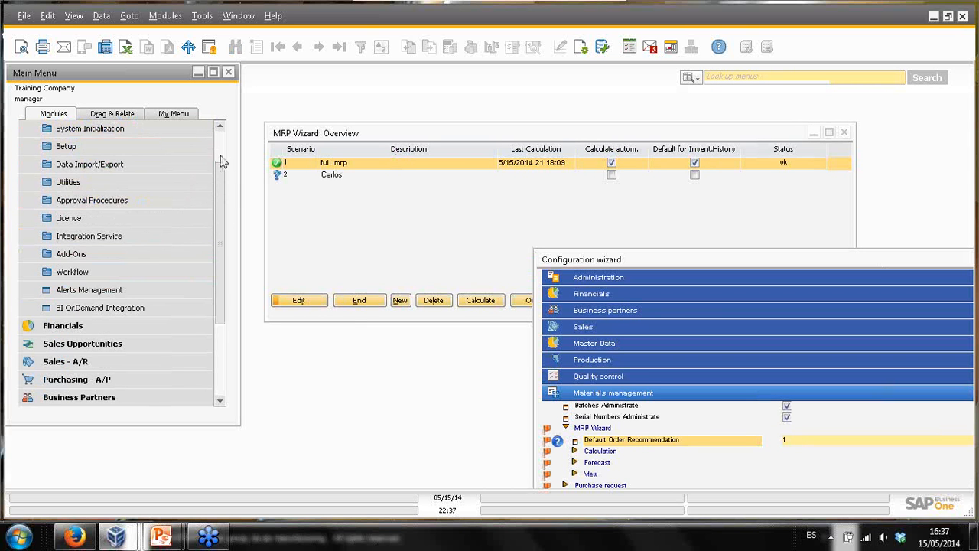
scroll(131, 158, up, 1)
click(92, 128)
click(89, 256)
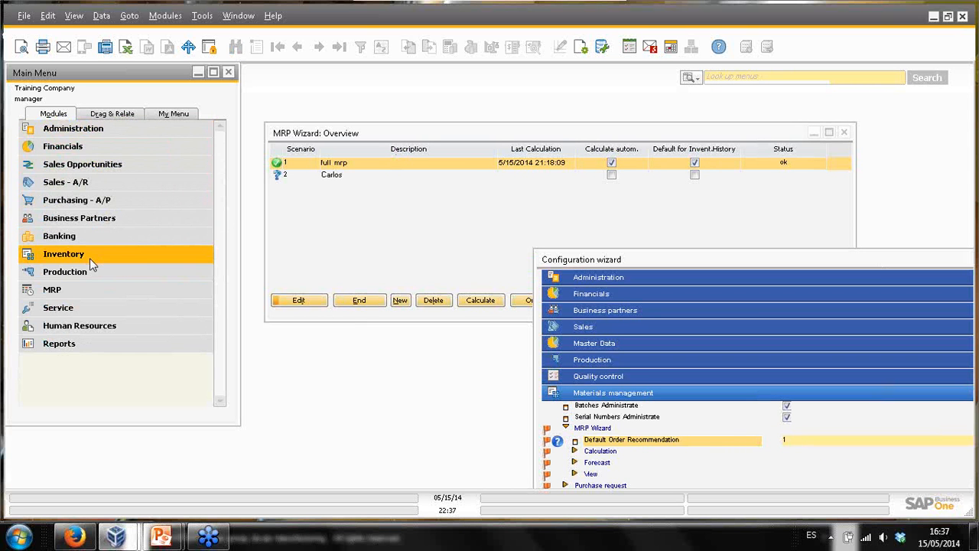
click(90, 254)
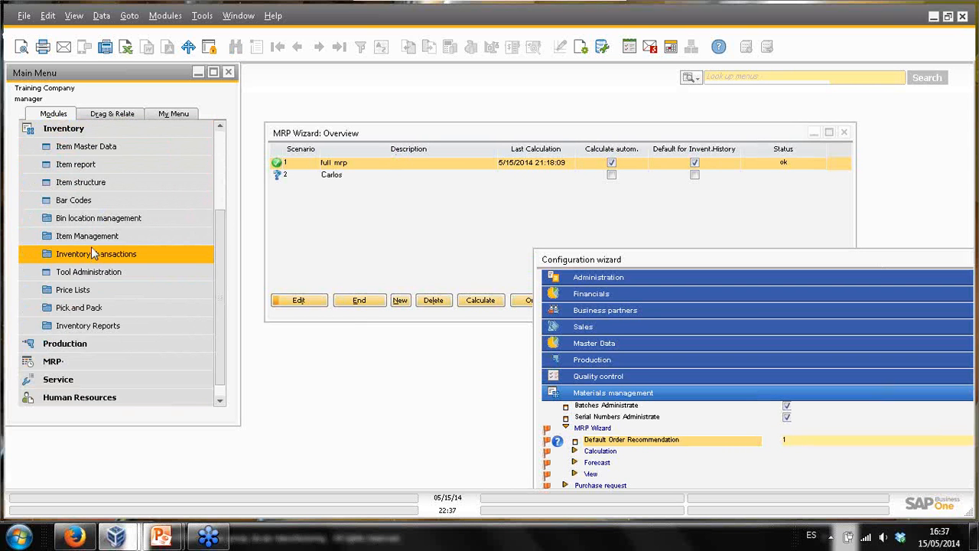
click(88, 185)
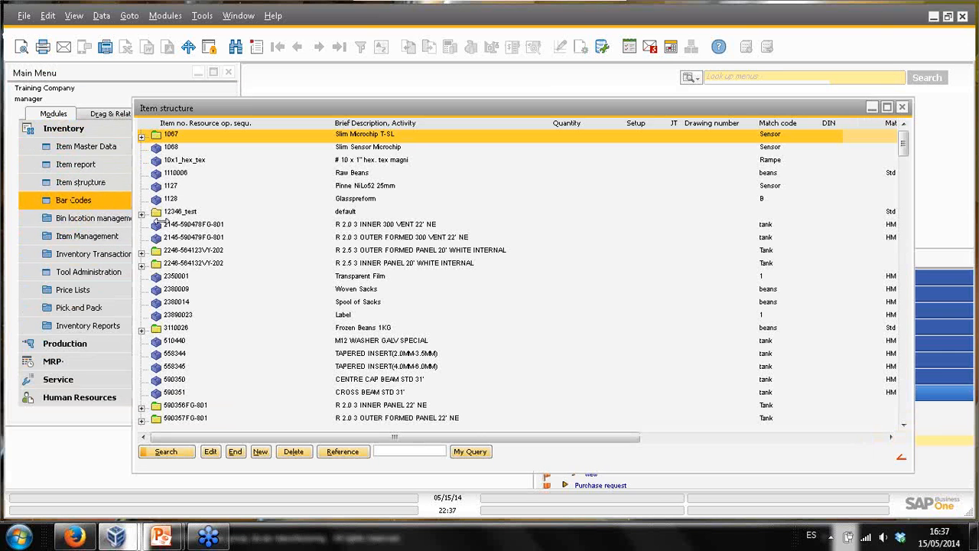
Step: Filter the item structure by b1 and view the inventory history of item B17272
click(405, 450)
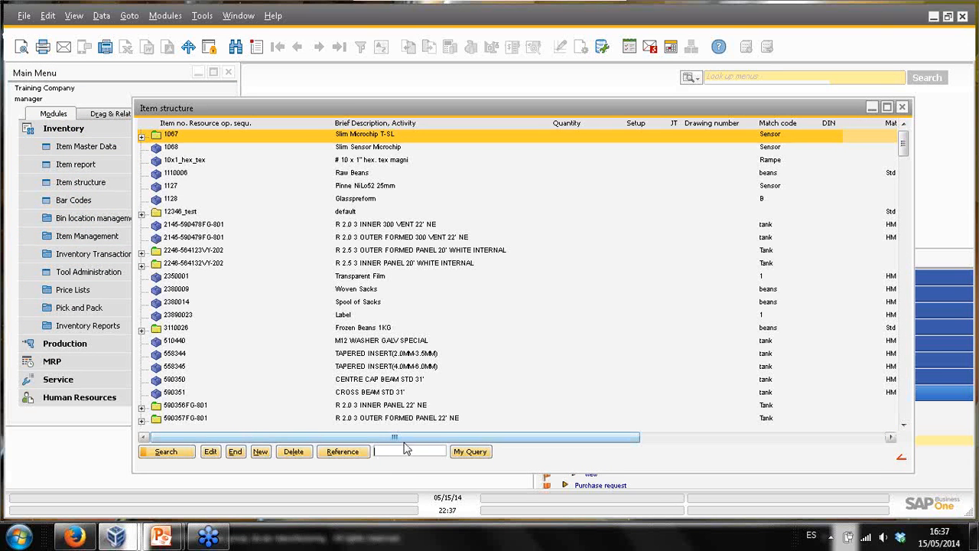
text(b1)
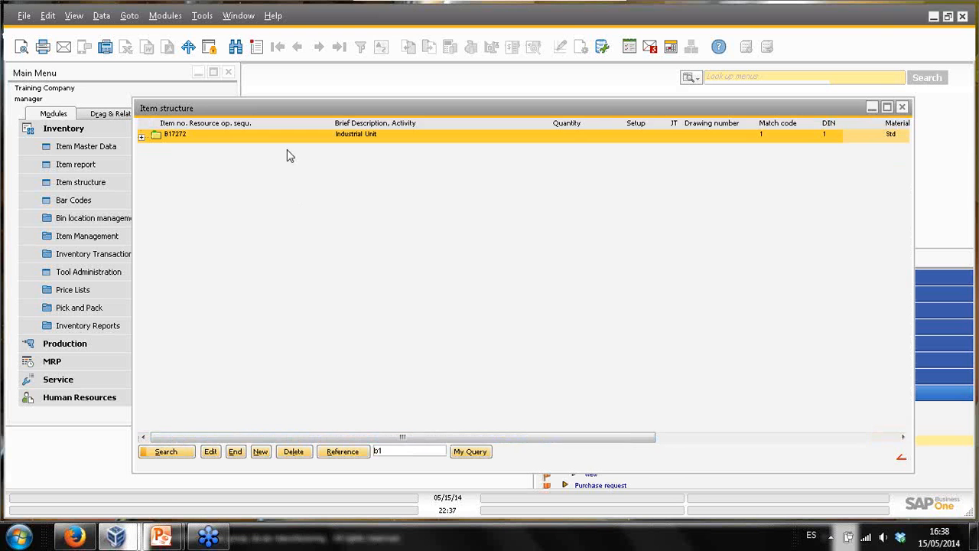
right_click(184, 141)
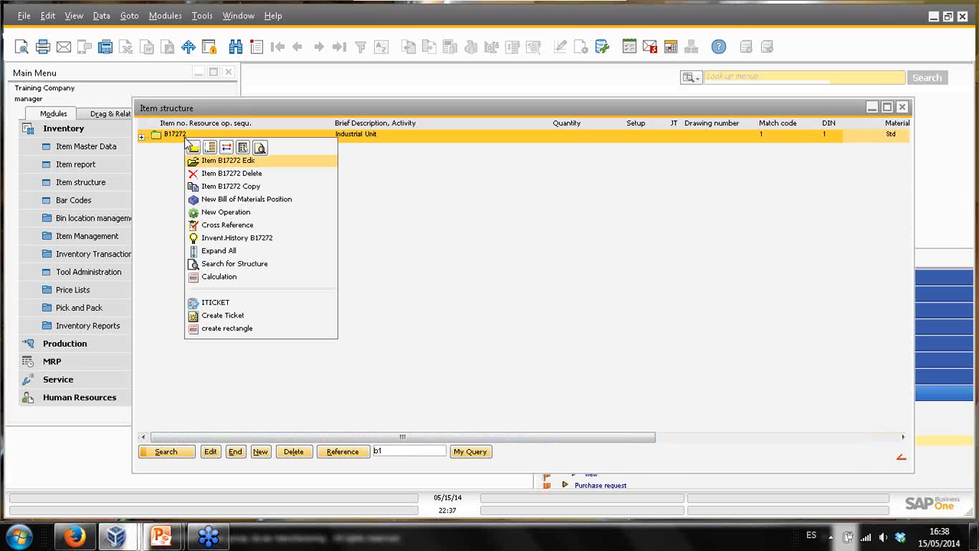
click(221, 240)
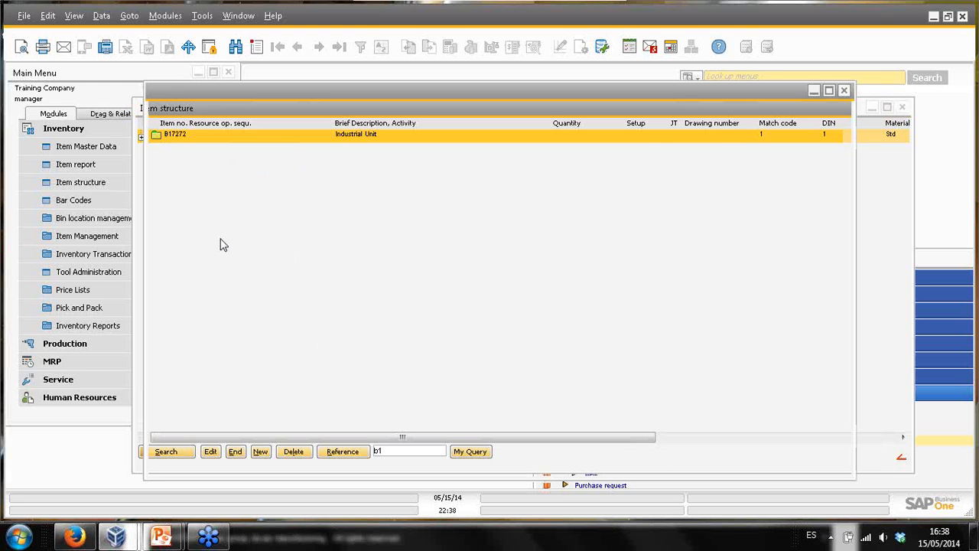
drag(323, 95, 279, 83)
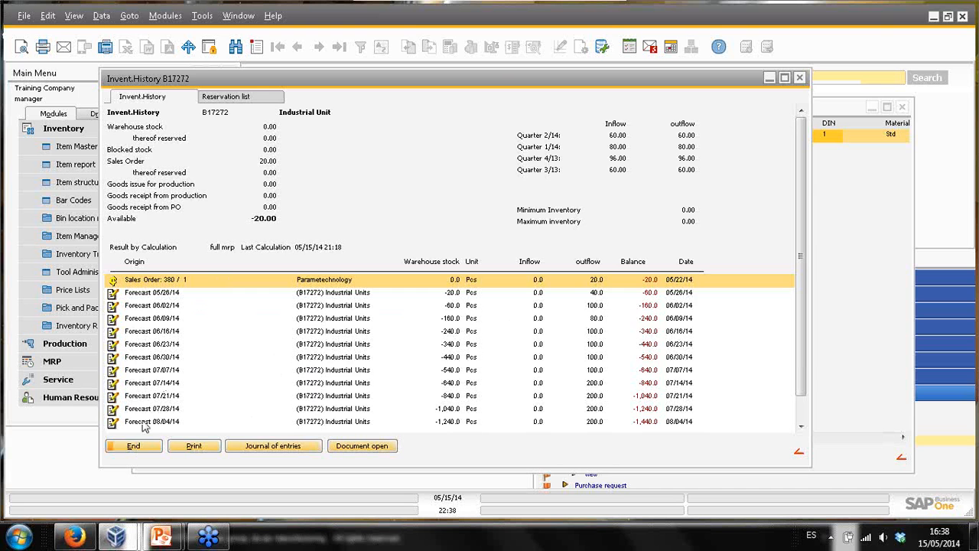
Step: Close the inventory history and item structure, and bring the Configuration wizard back into full view
click(131, 446)
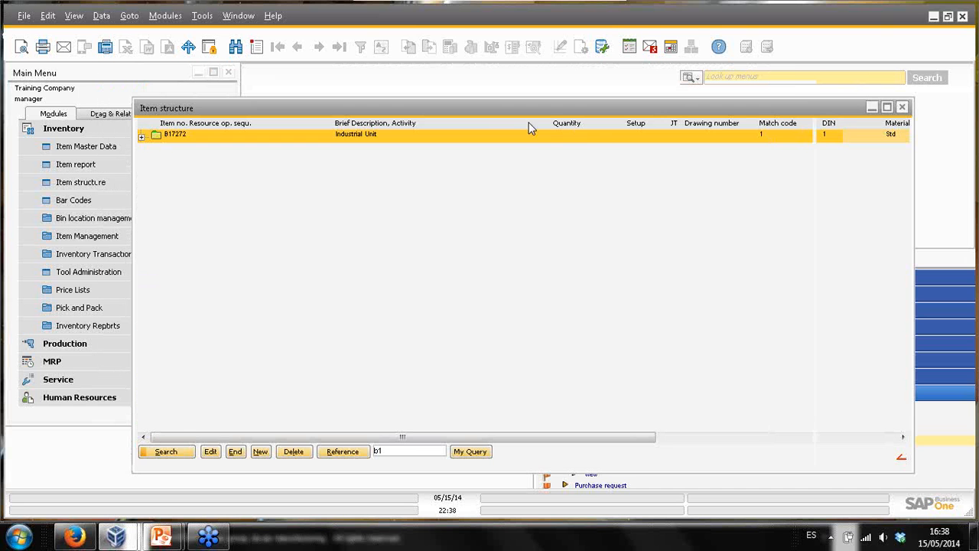
click(235, 451)
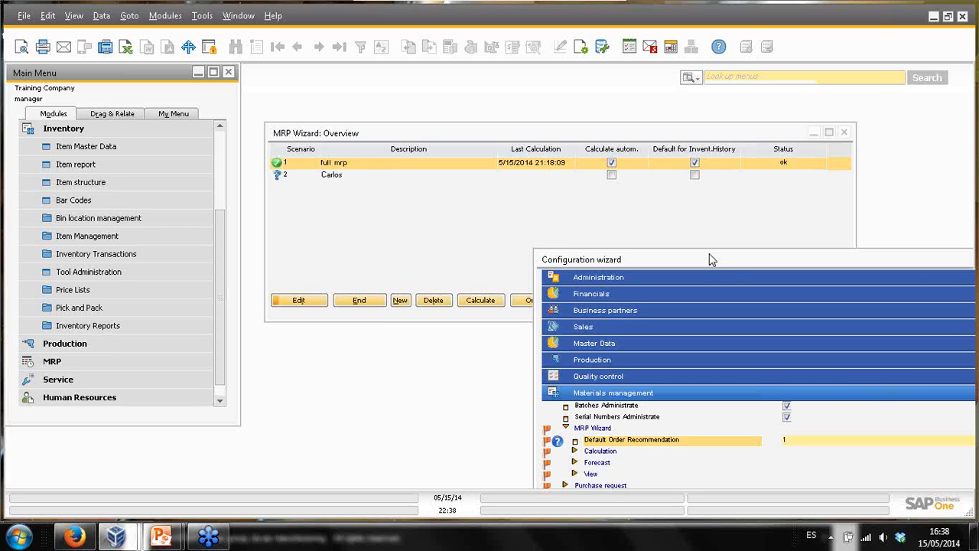
drag(709, 253, 325, 84)
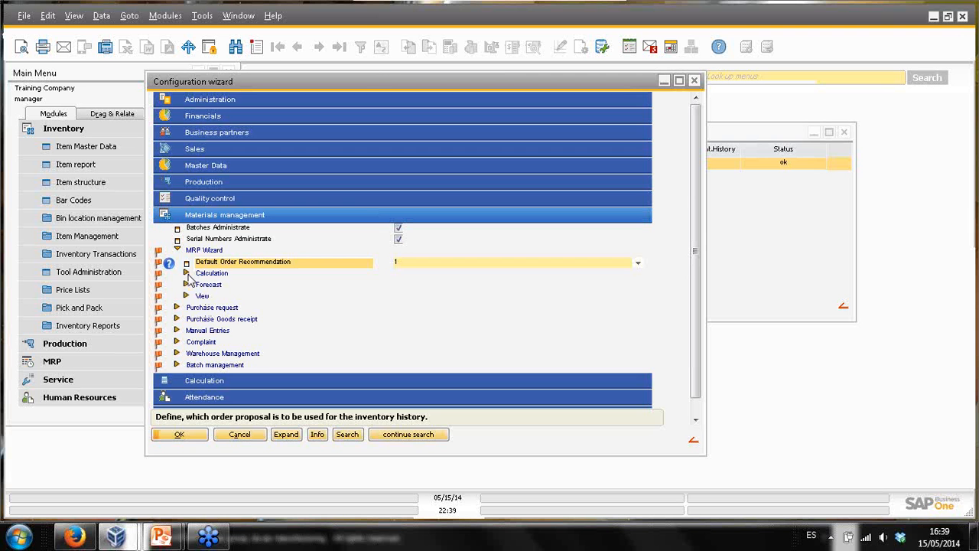
Step: Expand the MRP Wizard's Calculation settings and examine the Average lead time and Replacement security options
click(187, 273)
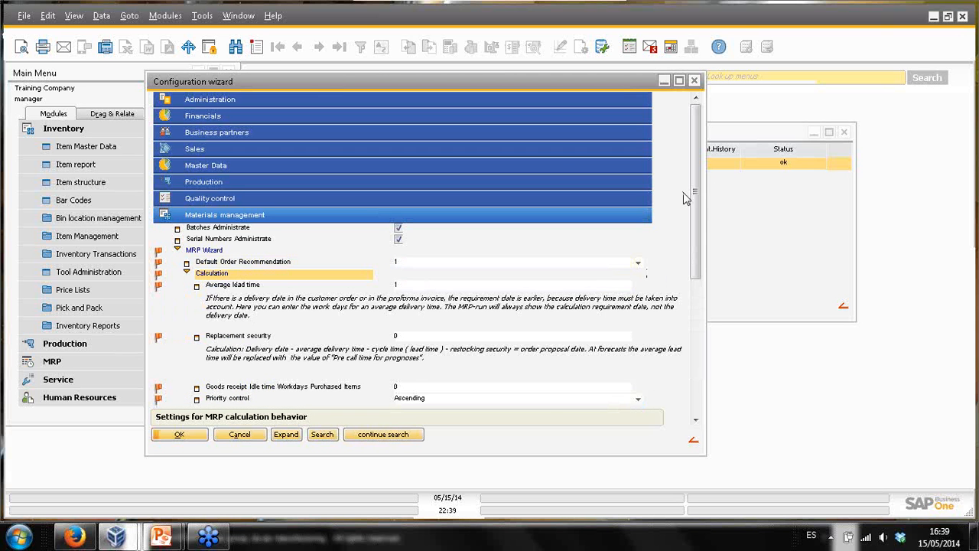
drag(699, 204, 699, 258)
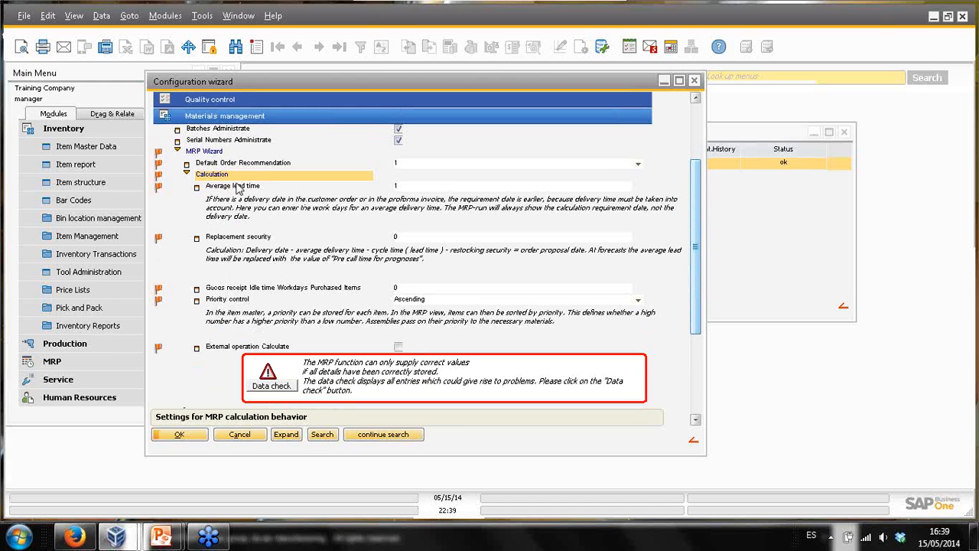
click(416, 189)
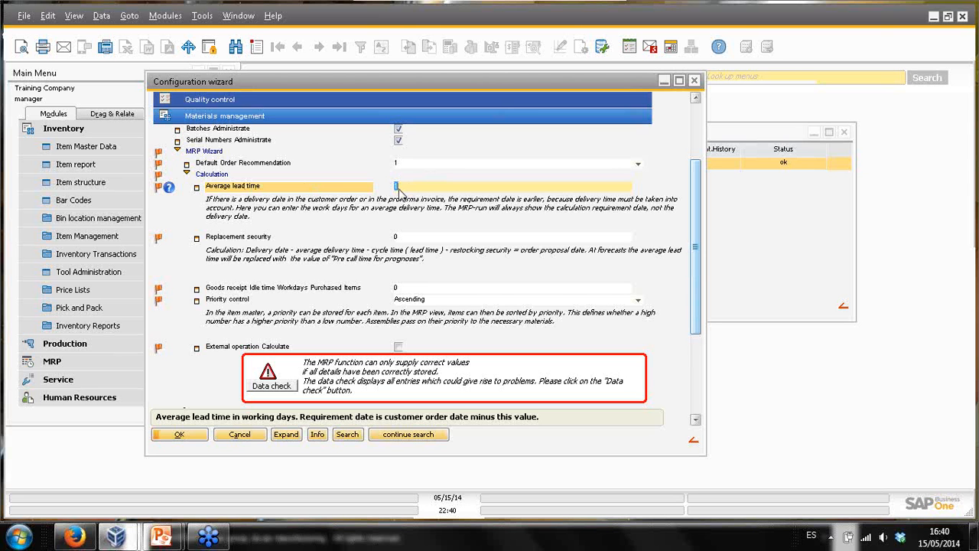
click(405, 237)
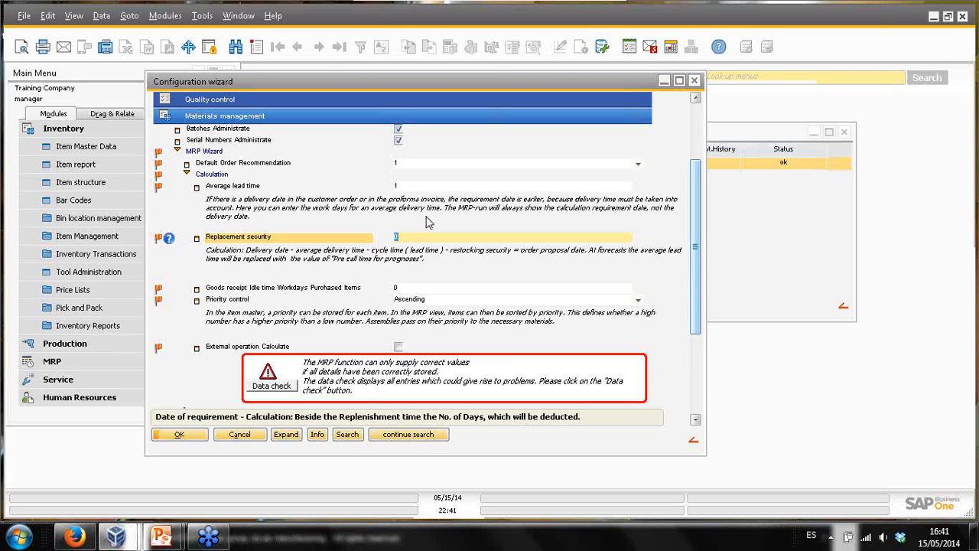
Step: Examine the Goods receipt Idle time Workdays Purchased Items option and the Priority control choices in the MRP calculation settings
click(402, 291)
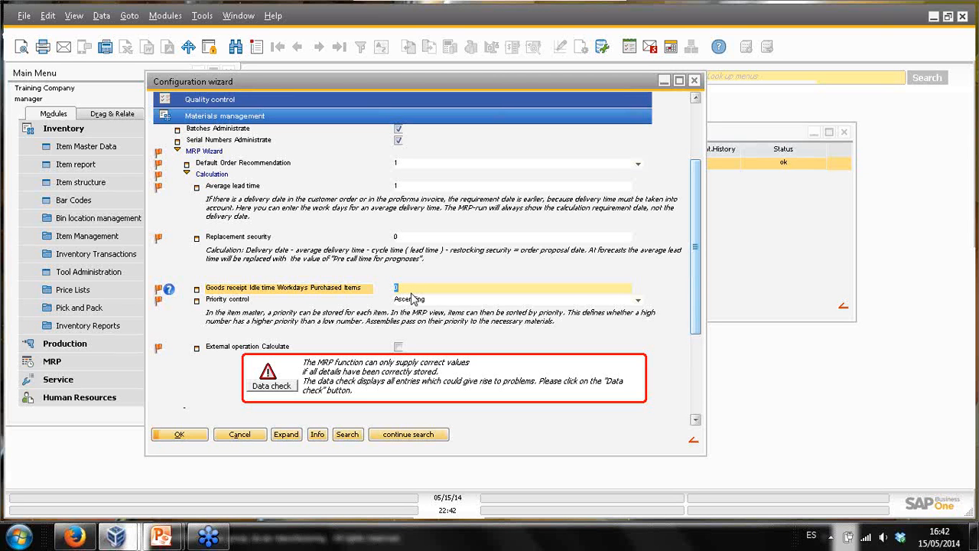
click(638, 302)
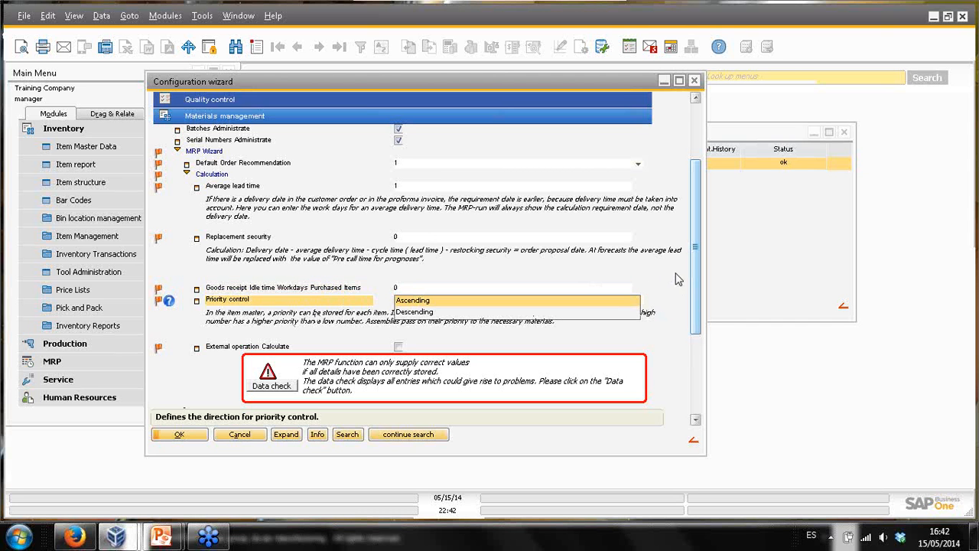
click(657, 283)
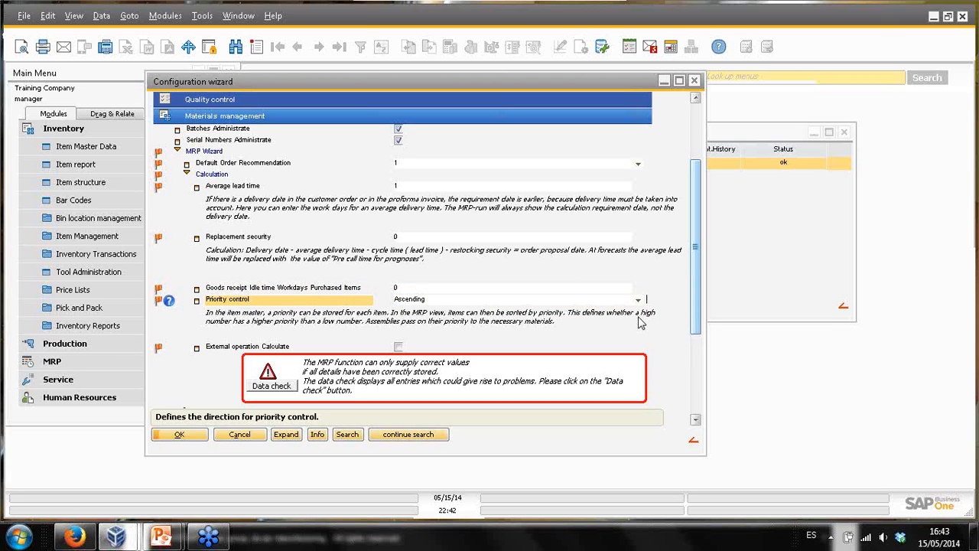
Step: Open the help topic for External operation Calculate, highlight the compatibility warning, and close the help
scroll(452, 326, down, 3)
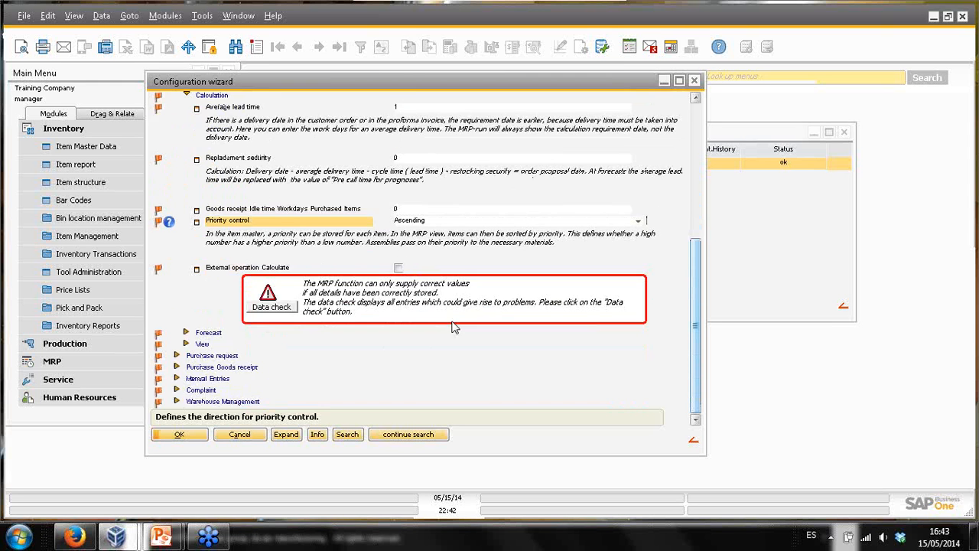
scroll(452, 327, down, 3)
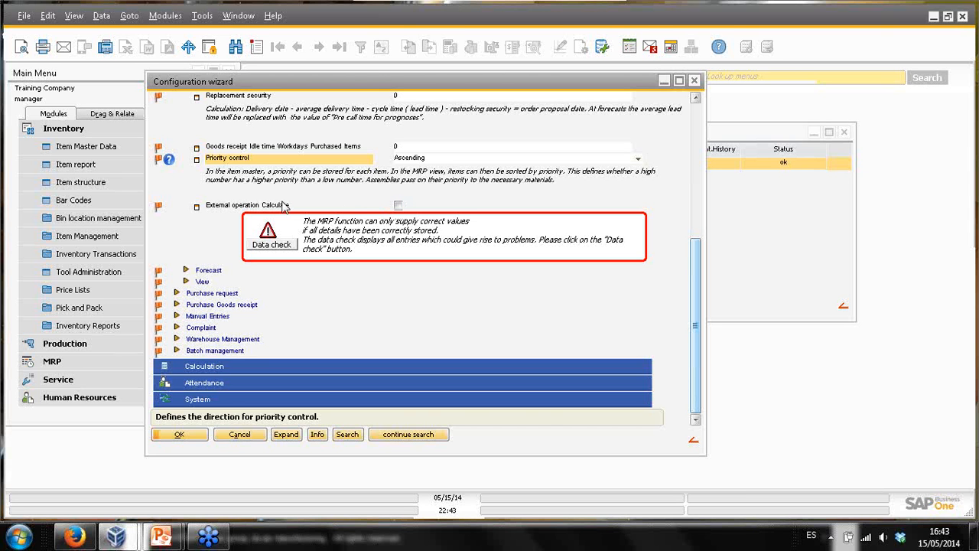
click(224, 209)
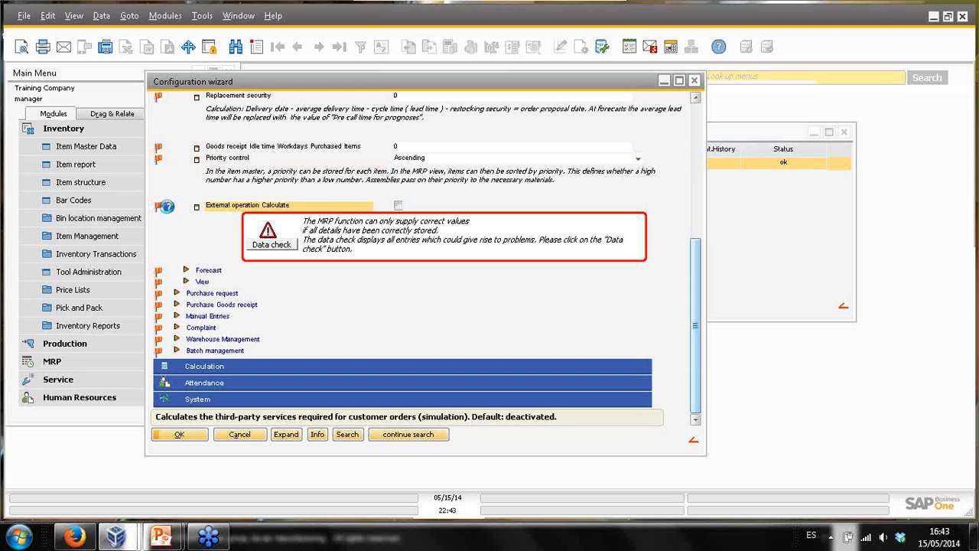
click(169, 208)
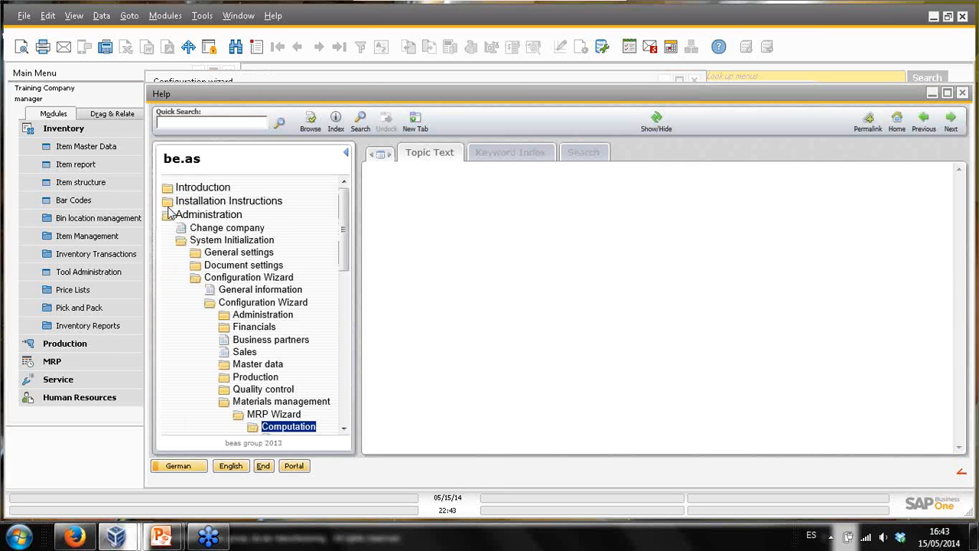
scroll(565, 276, down, 2)
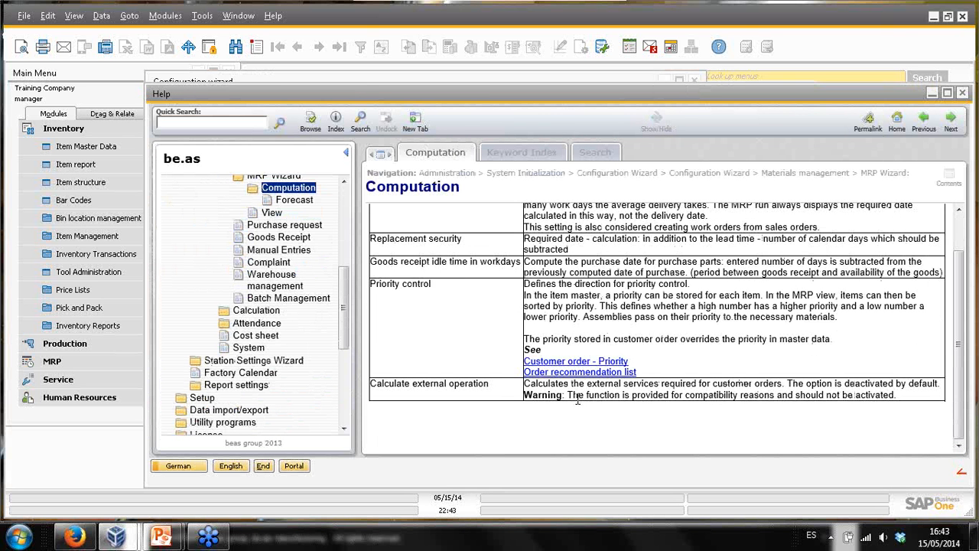
drag(517, 394, 776, 395)
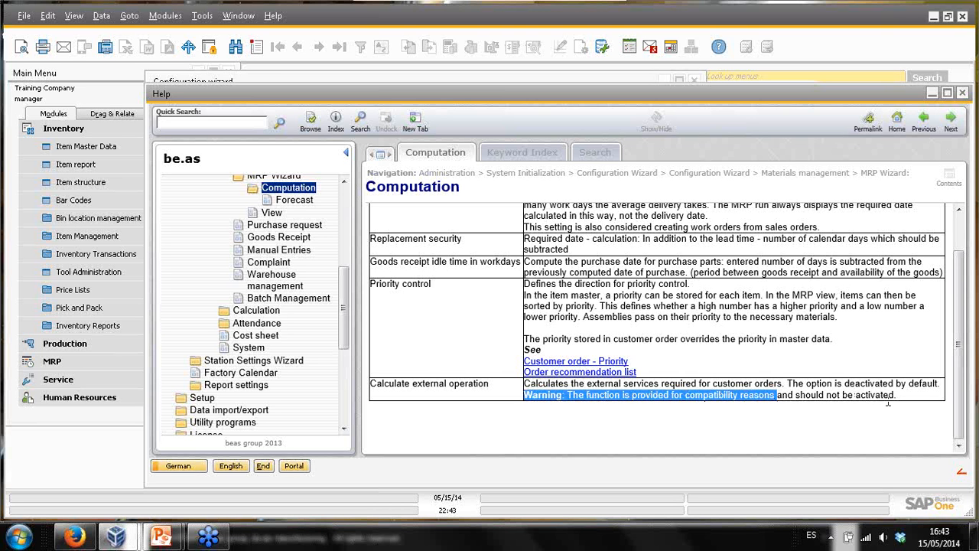
click(963, 94)
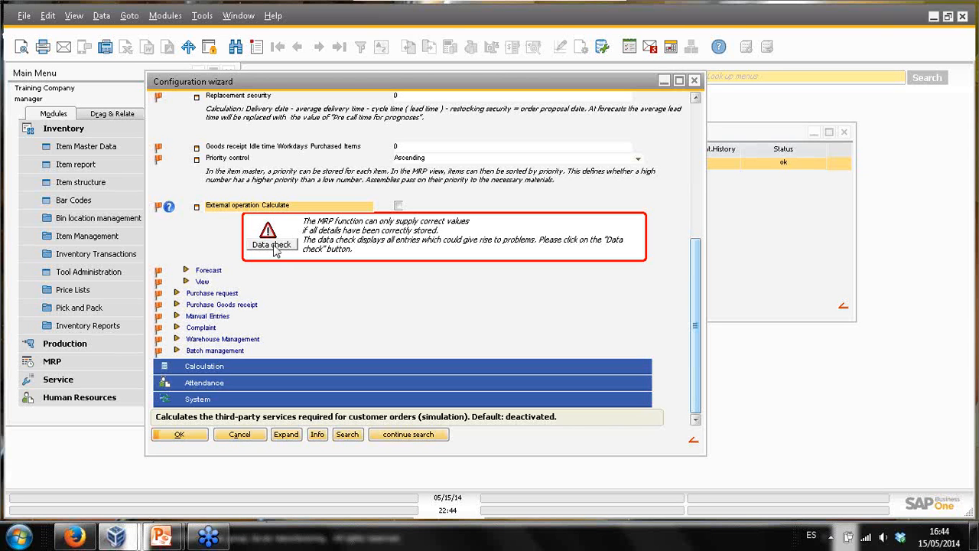
Step: Run the MRP data check and list the items whose default warehouse has not been set
click(273, 248)
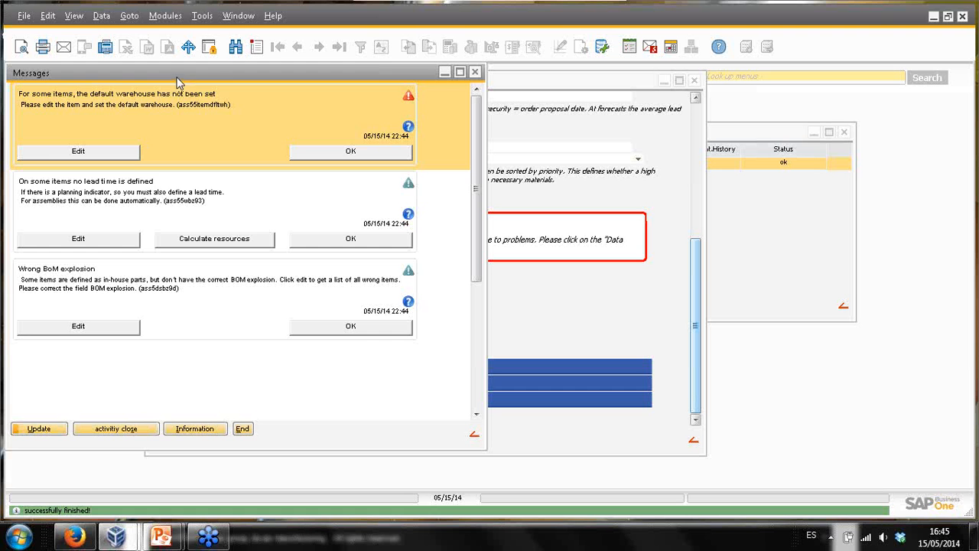
drag(149, 79, 181, 83)
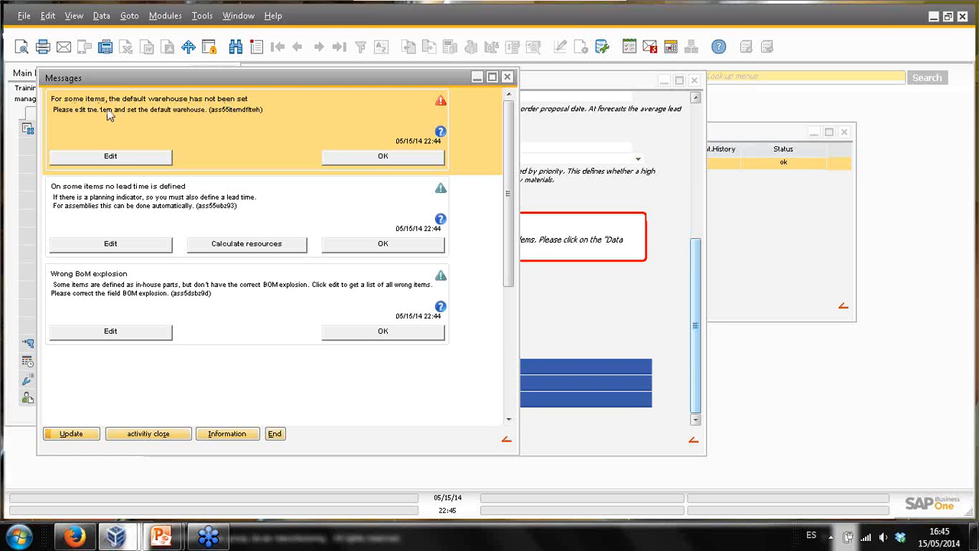
click(124, 159)
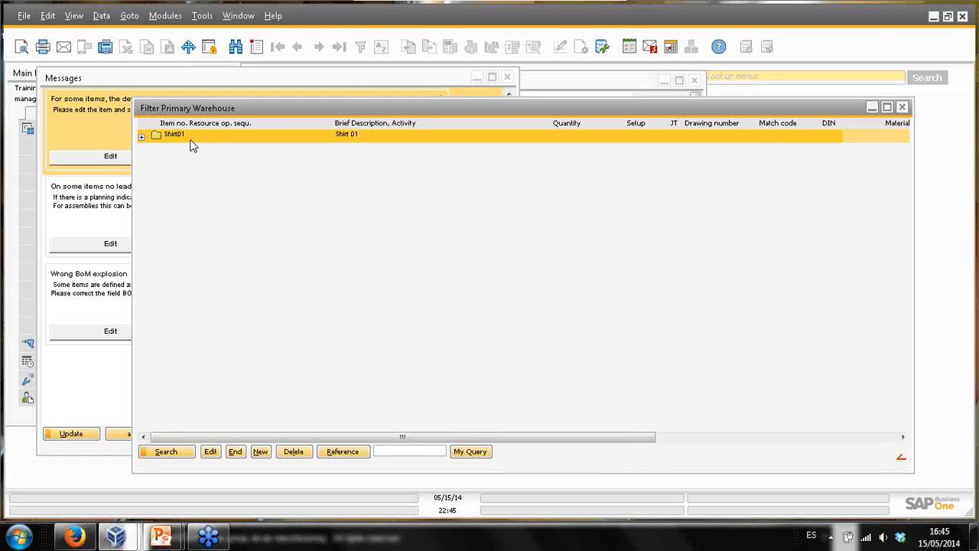
Step: Inspect the inventory data of item Shirt01 for its primary warehouse, and close the item, the filtered list and the data check messages
double_click(190, 137)
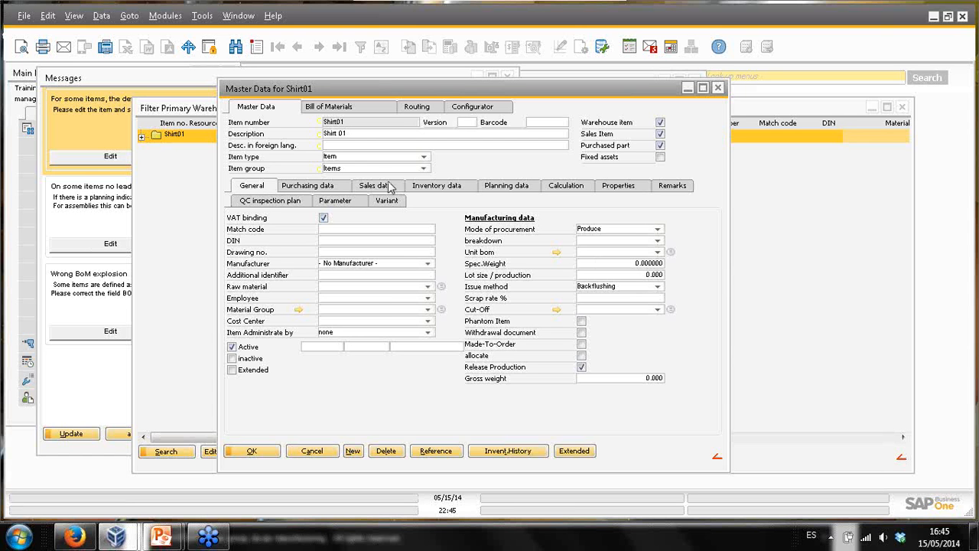
click(433, 185)
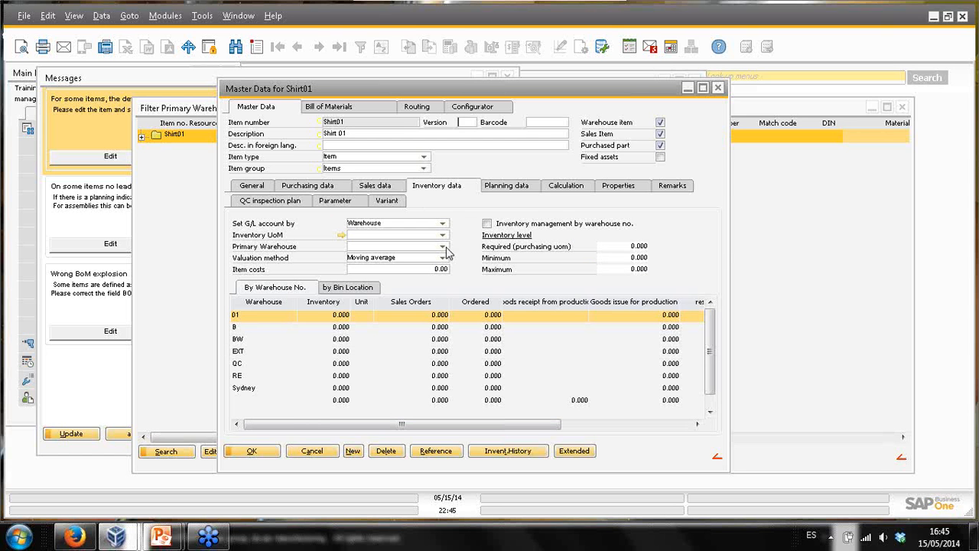
click(314, 451)
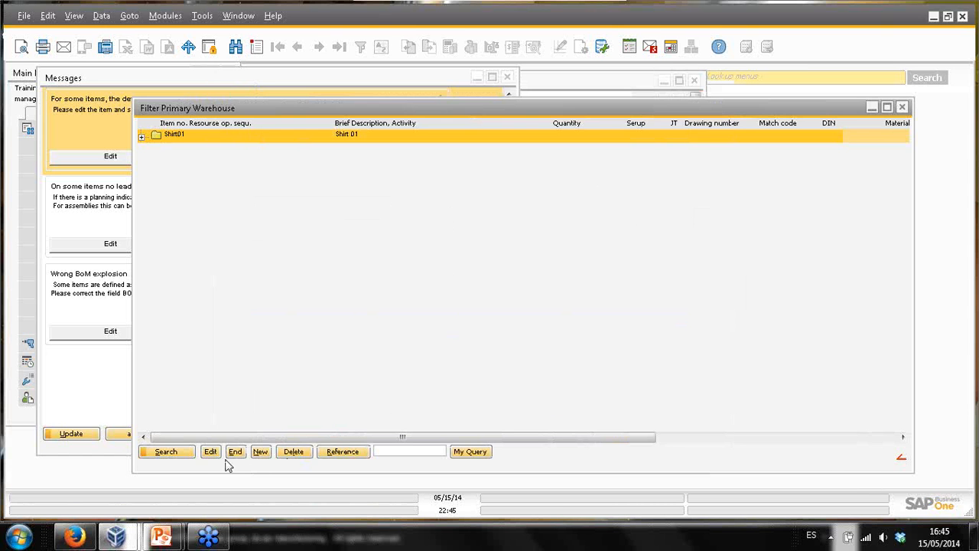
click(236, 452)
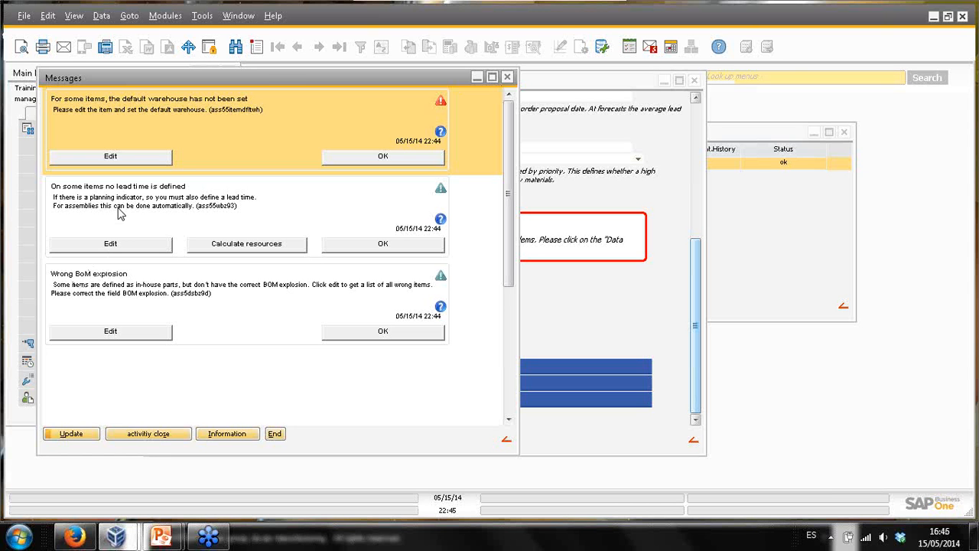
click(275, 434)
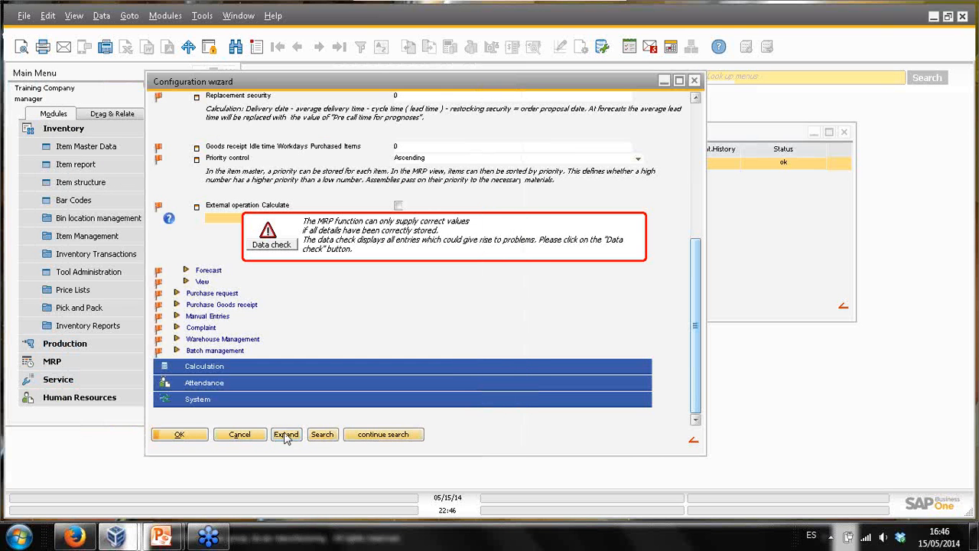
Step: Expand the MRP Wizard's Forecast settings and review the Forecast consider choices without changing the selection
click(187, 271)
scroll(214, 264, down, 6)
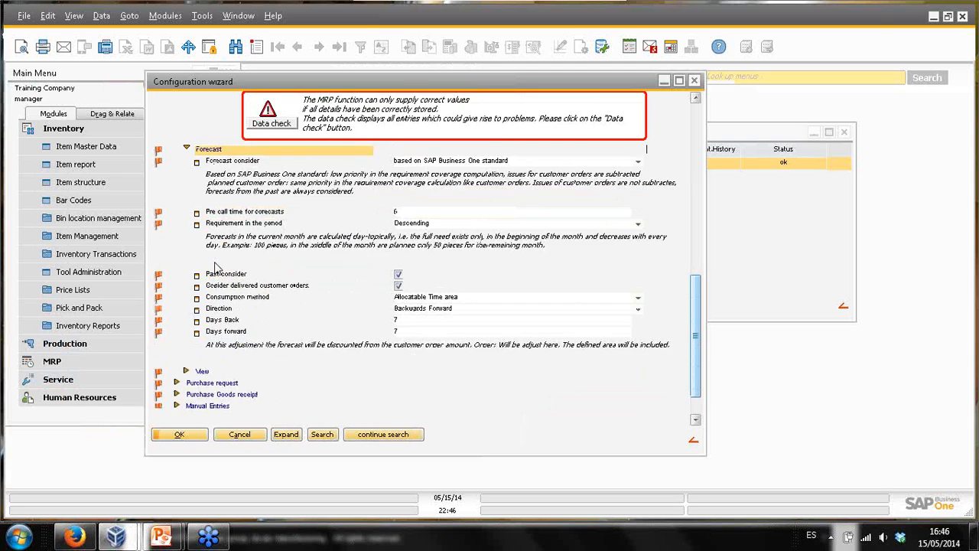
click(696, 98)
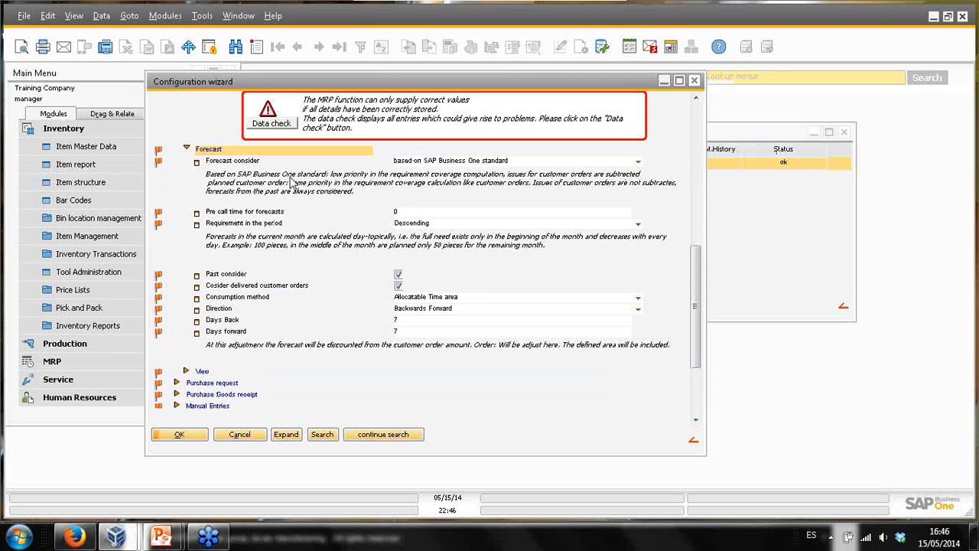
click(258, 163)
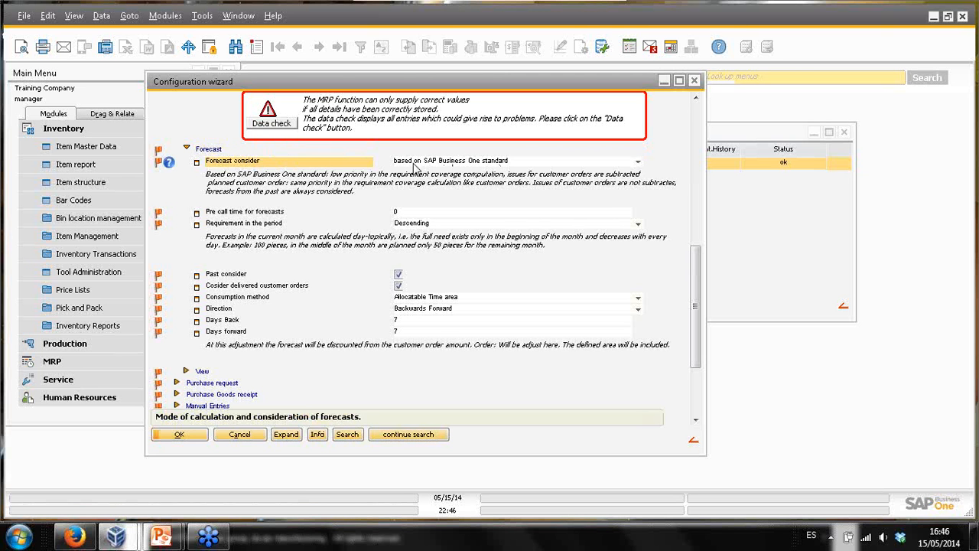
click(638, 161)
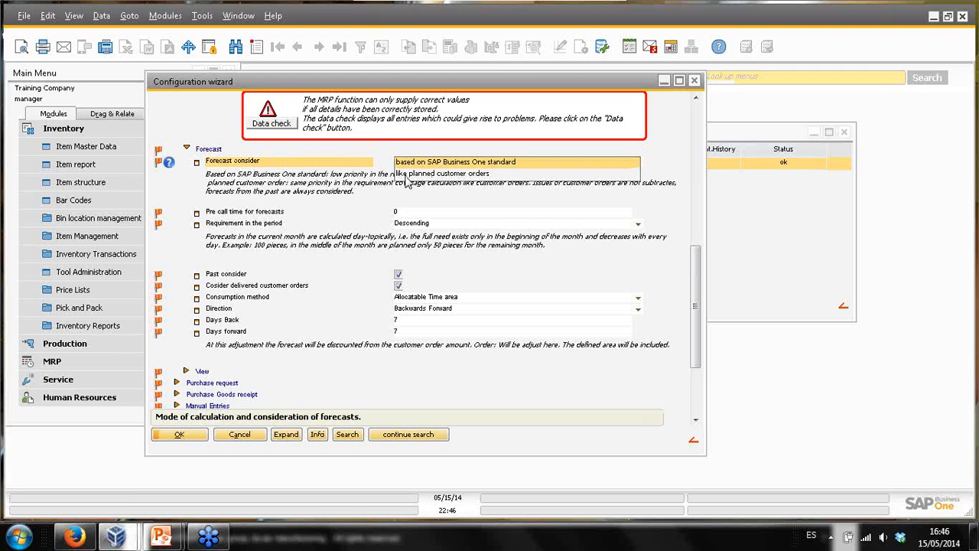
click(465, 179)
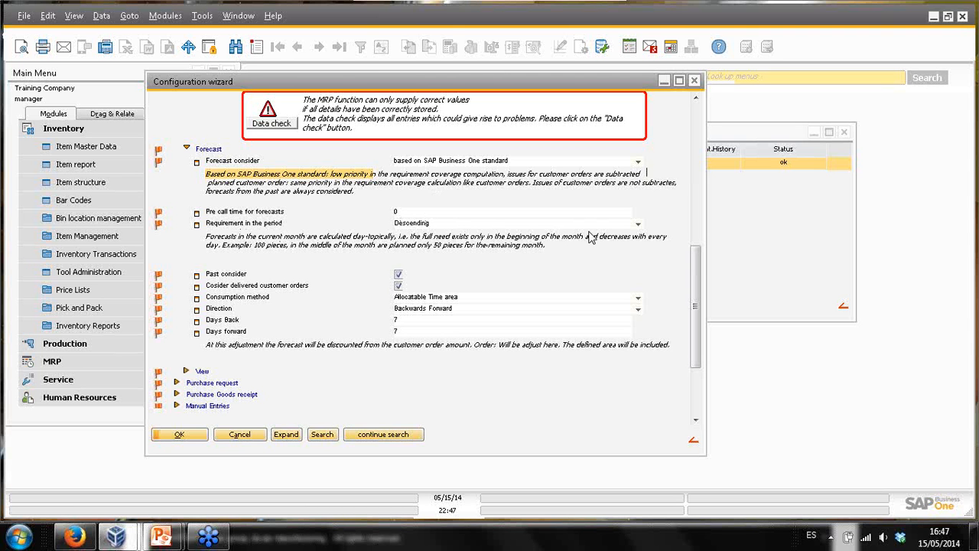
Step: Examine the forecast options for Requirement in the period, past and delivered customer orders, Consumption method and Direction
click(638, 226)
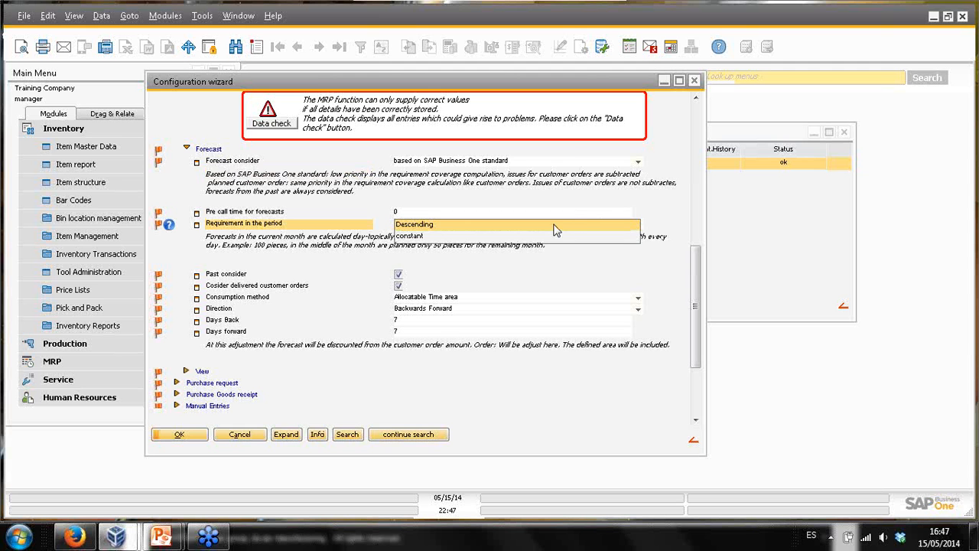
click(652, 204)
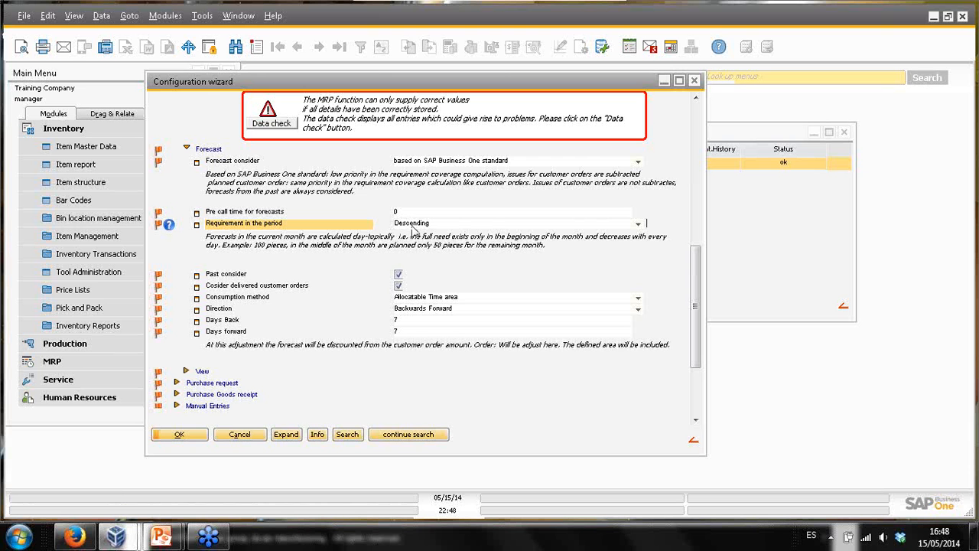
click(229, 280)
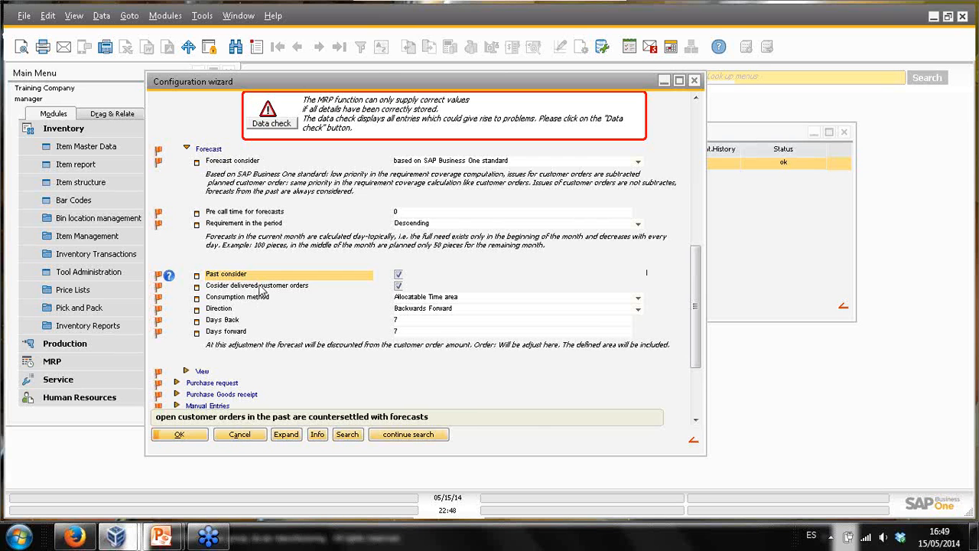
click(260, 288)
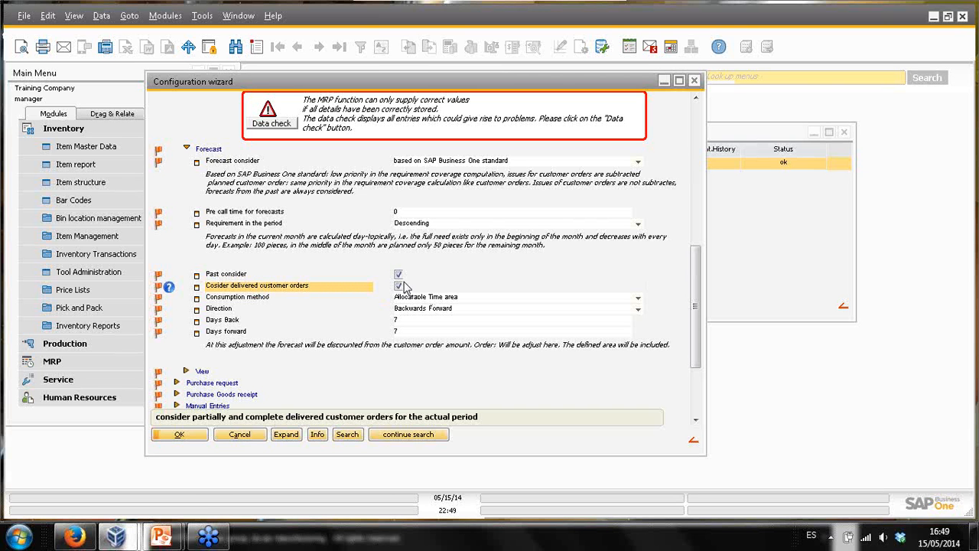
click(264, 303)
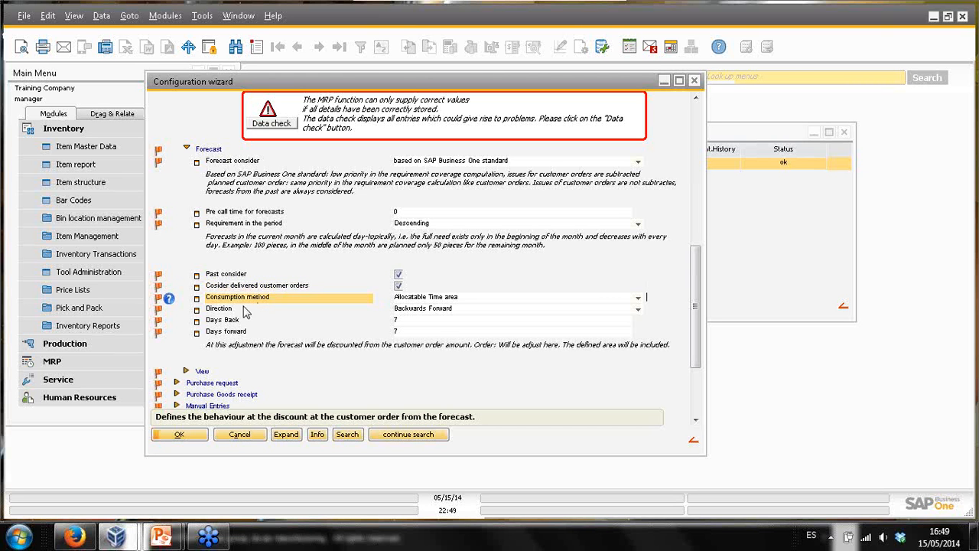
click(243, 309)
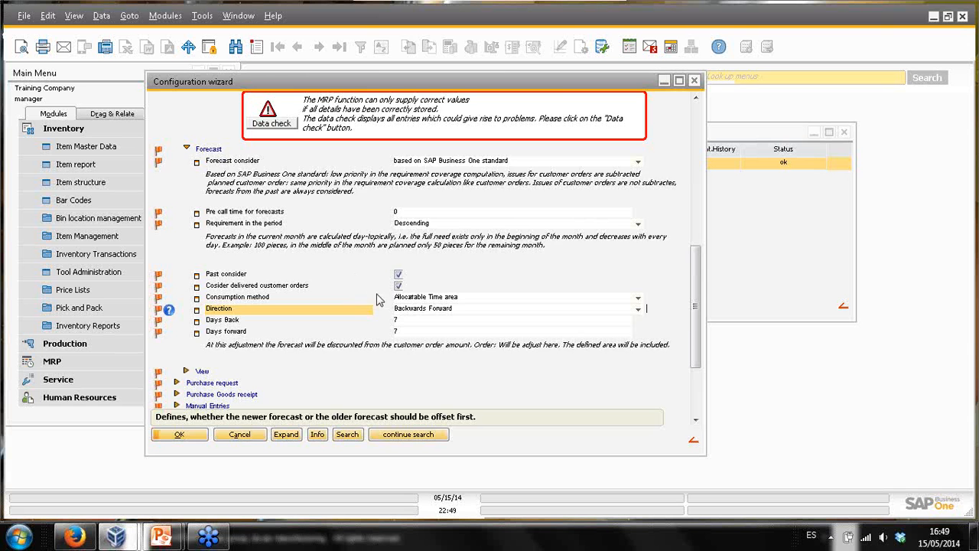
Step: Expand the MRP Wizard's View settings and examine the Choose Supplier, Update directly and WO Summary options
scroll(389, 303, down, 3)
scroll(389, 303, down, 2)
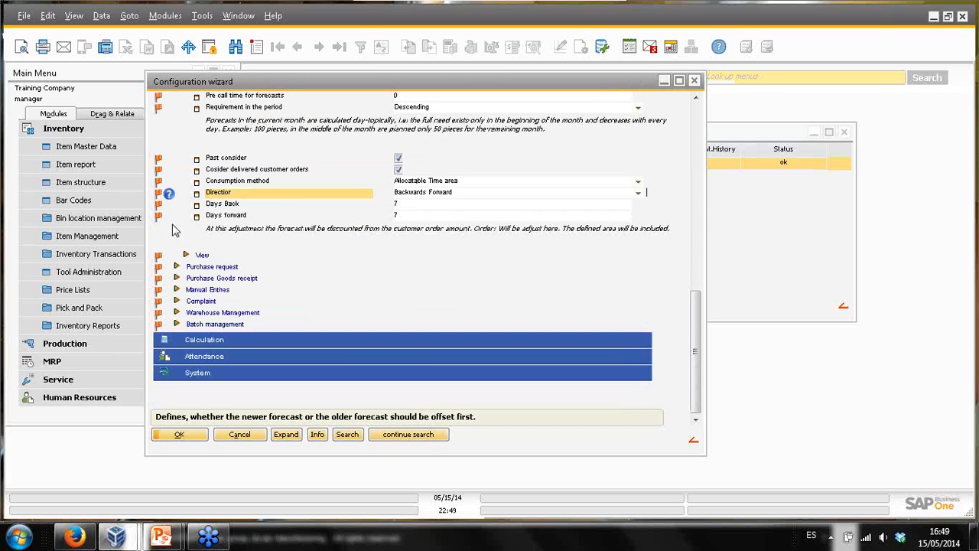
click(189, 255)
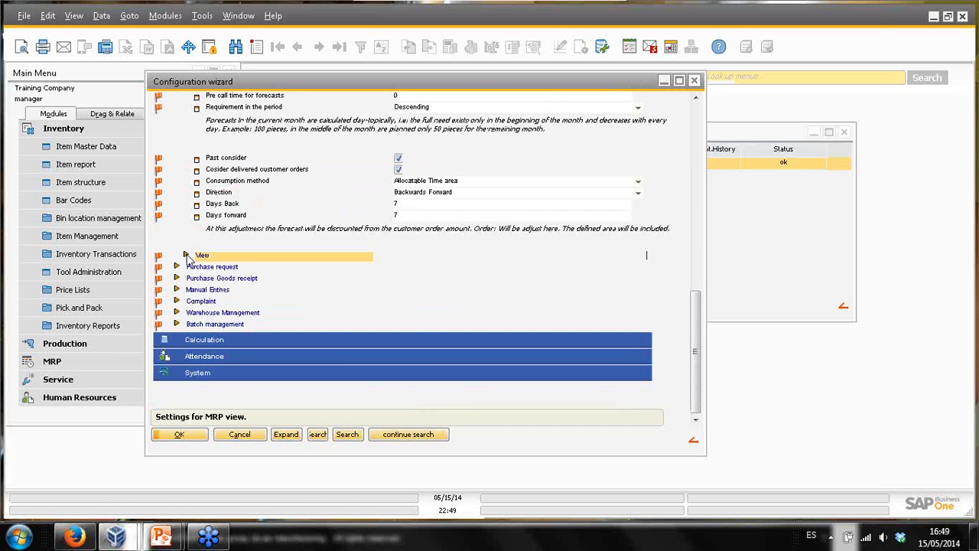
scroll(190, 259, down, 5)
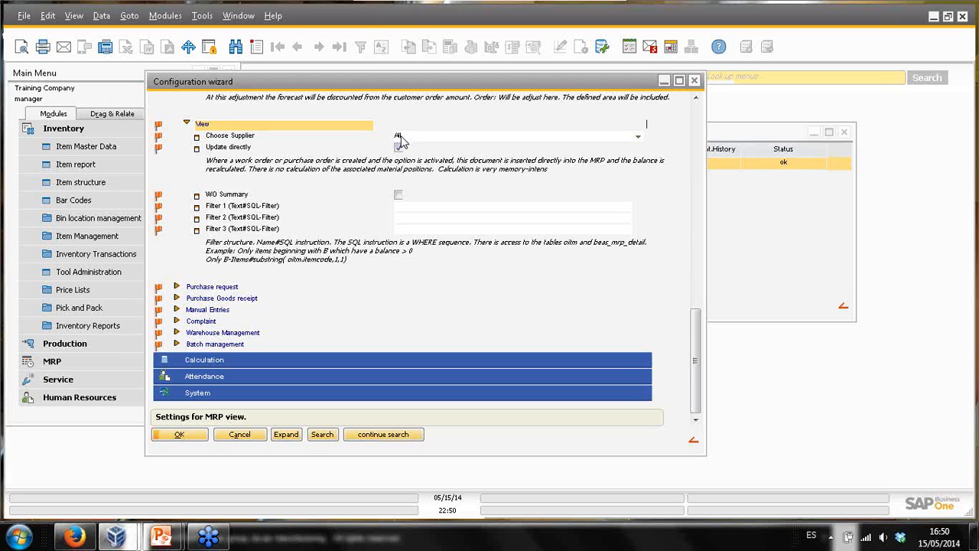
click(638, 138)
click(638, 137)
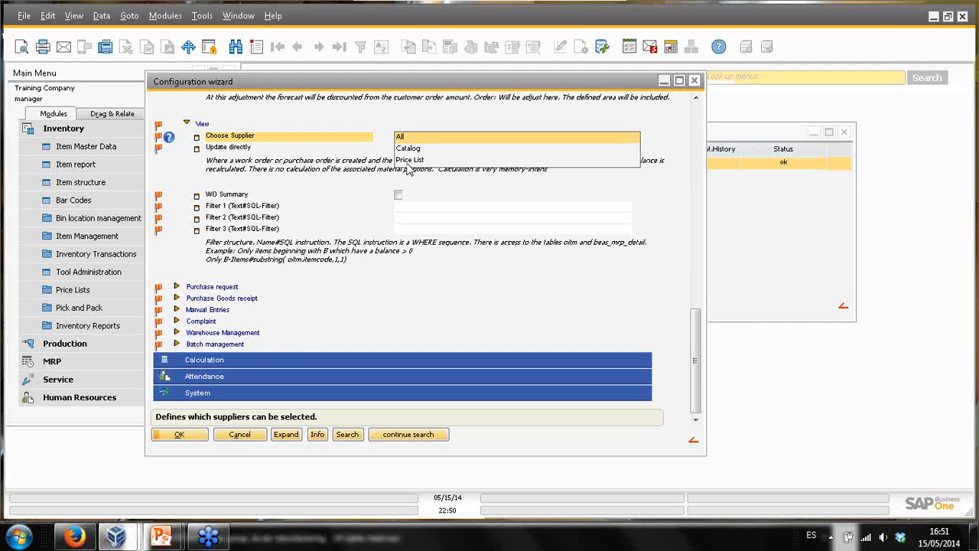
click(324, 169)
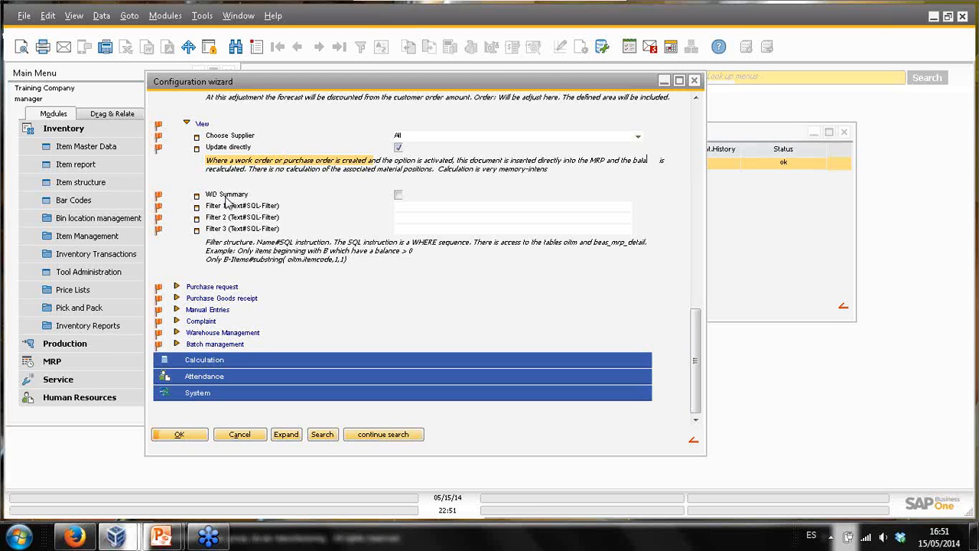
mouse_move(229, 200)
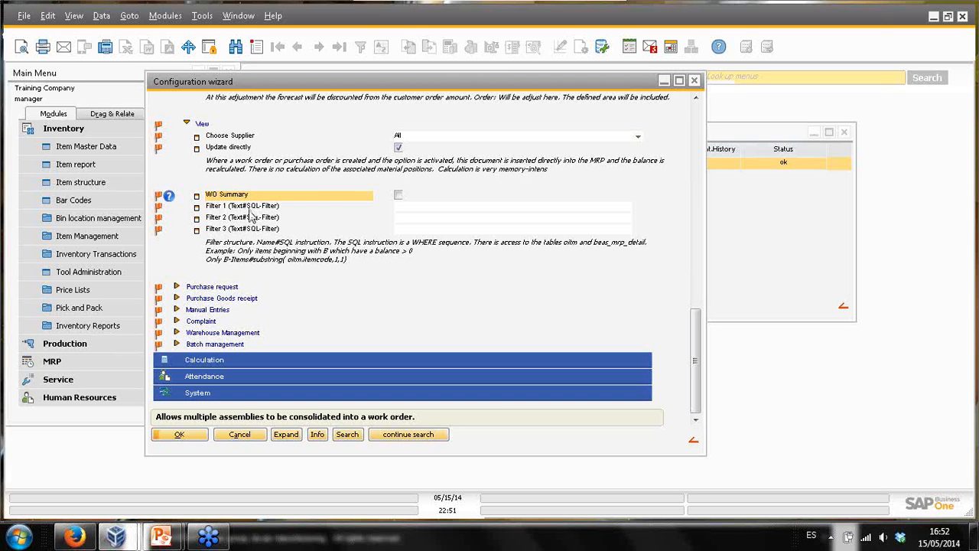
Step: Examine the Filter 1 option of the MRP Wizard's View settings, and switch to the PowerPoint slide show to present the MRP Transactions slide
click(262, 207)
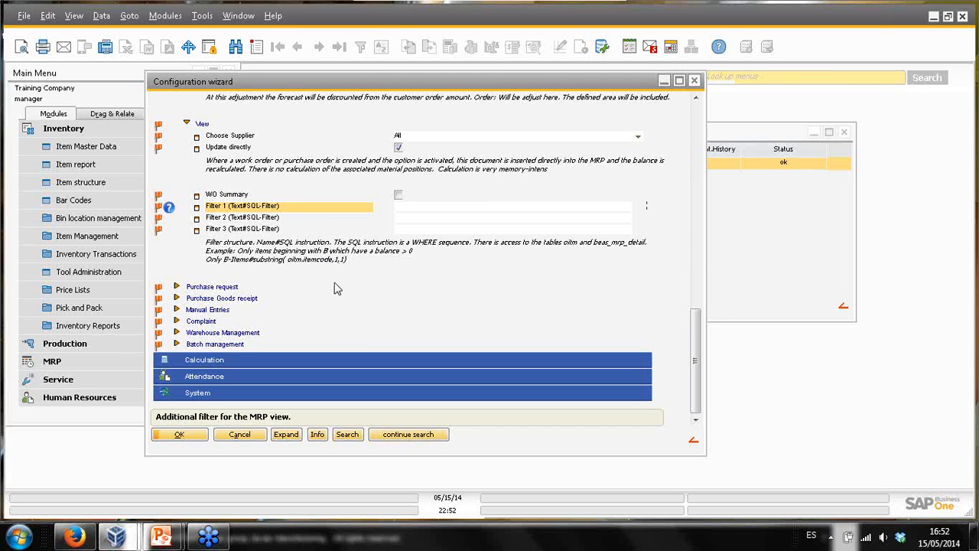
mouse_move(160, 538)
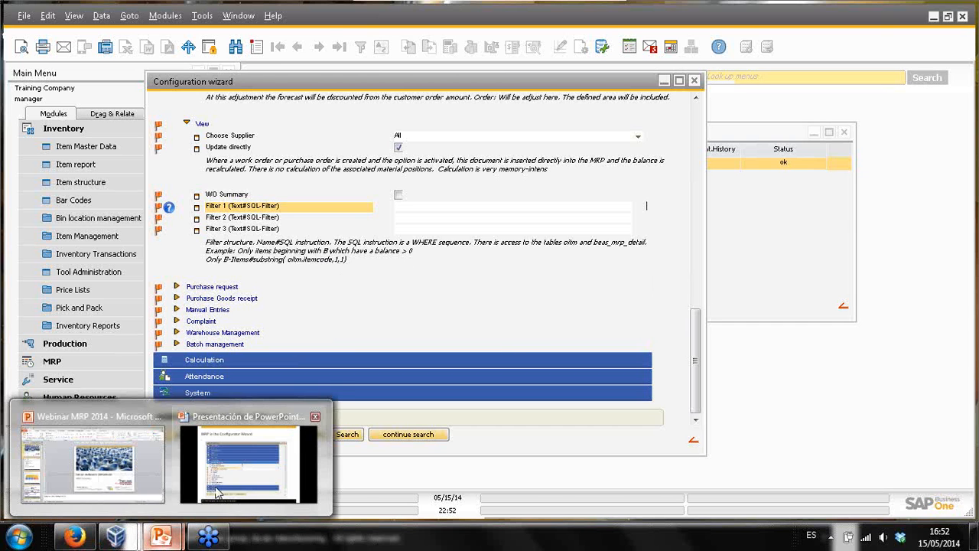
click(252, 467)
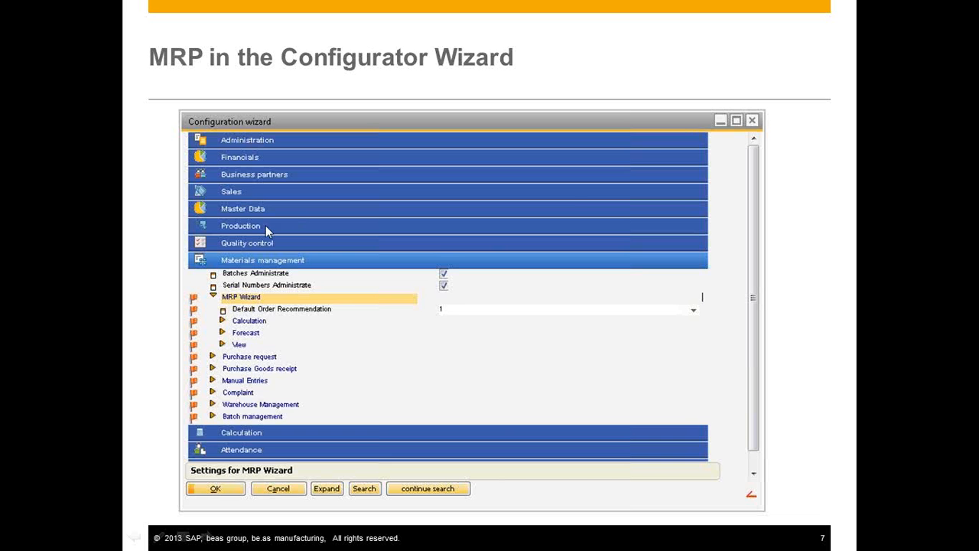
click(372, 372)
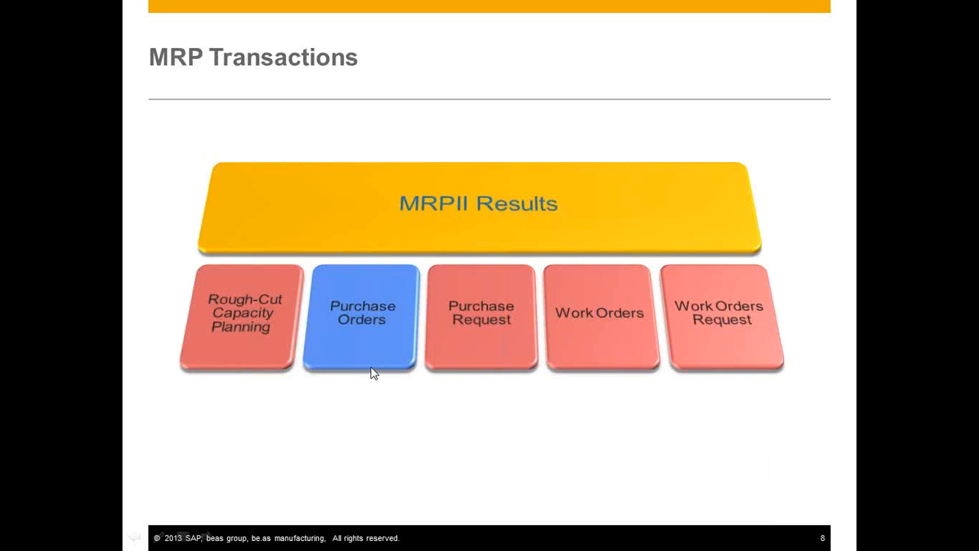
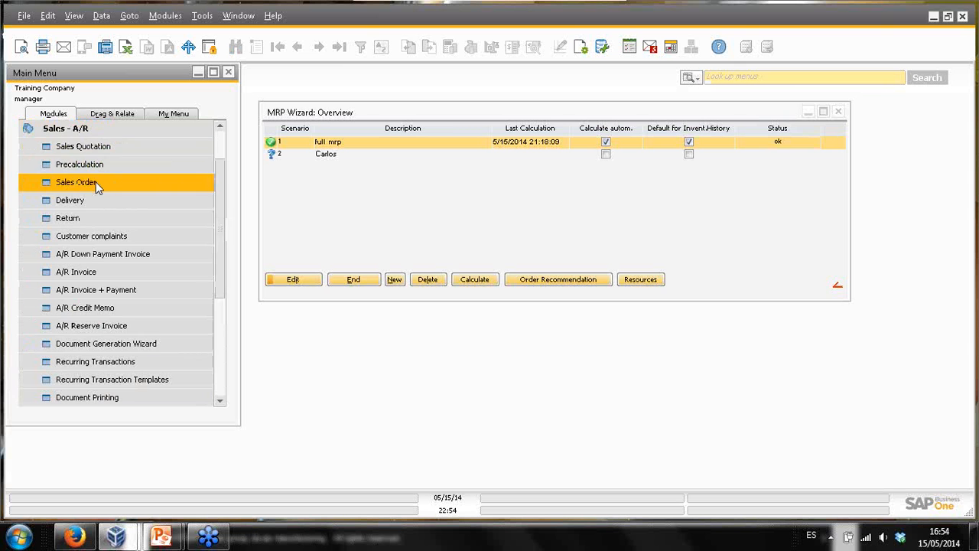
Step: Open the last sales order and review the planning data in the extended master of its item Frozen Beans 1KG, closing the item
click(90, 187)
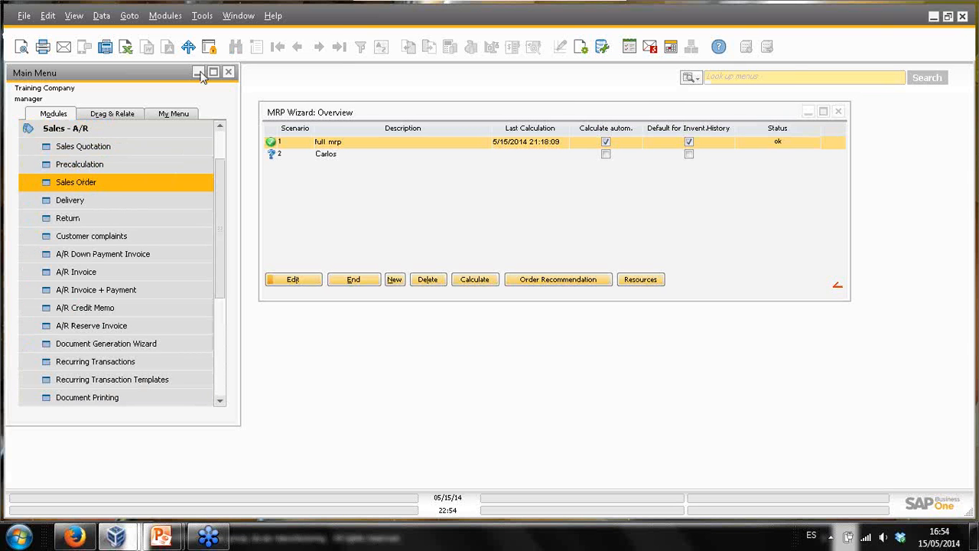
click(339, 48)
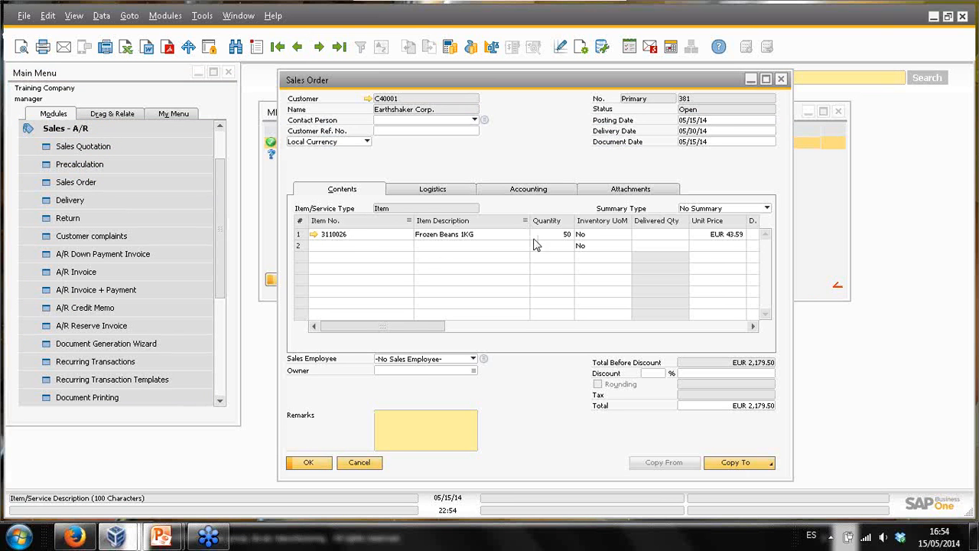
click(483, 240)
right_click(482, 239)
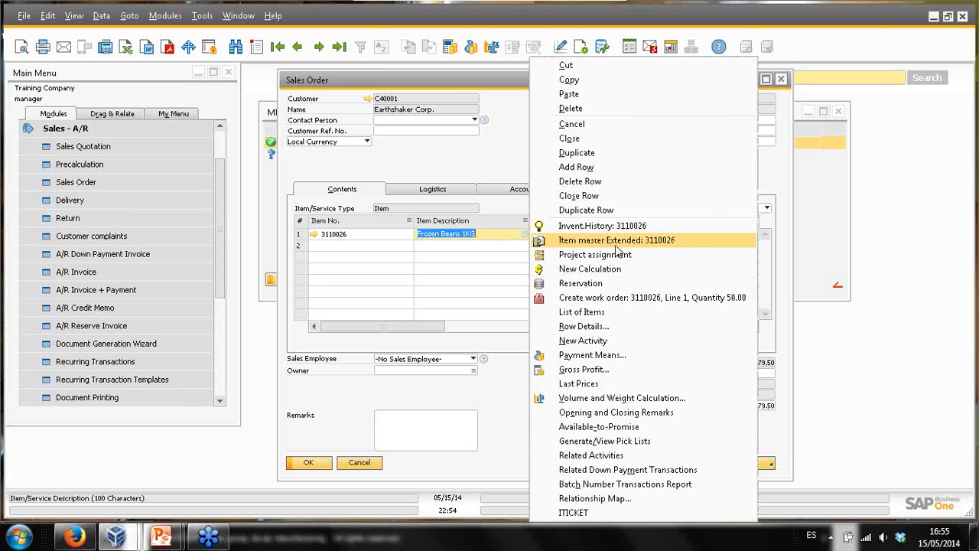
click(626, 243)
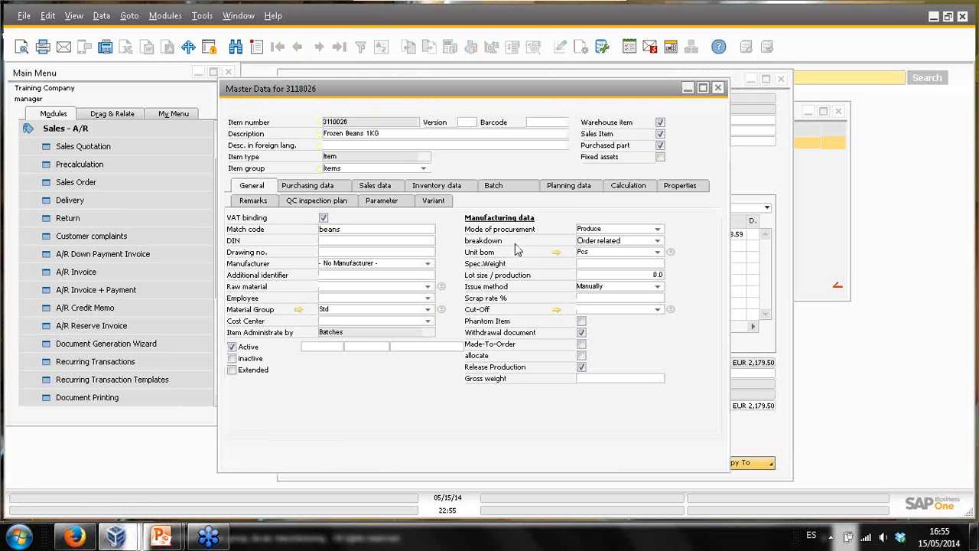
click(571, 190)
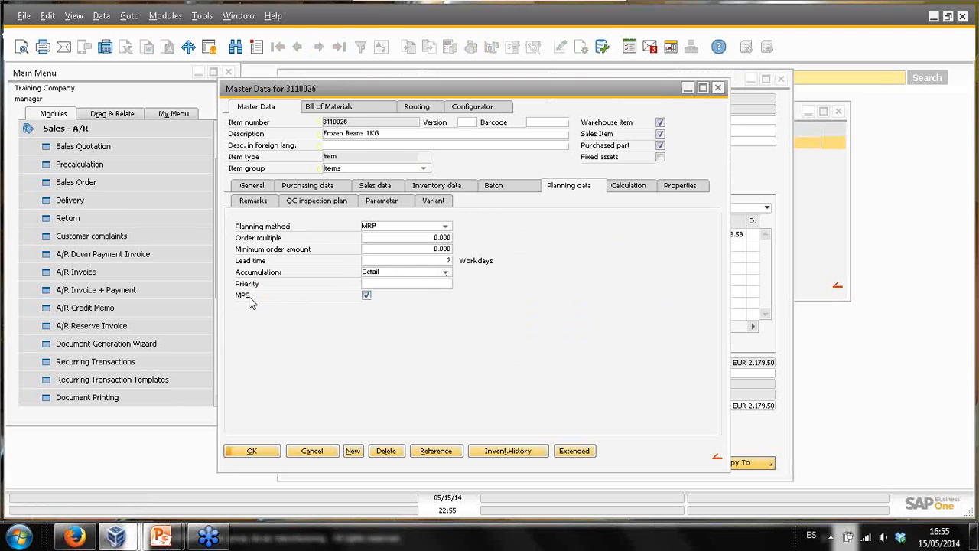
click(312, 451)
Step: Find the MRP forecast with code beans, review its weekly quantities for Frozen Beans 1KG, and close the forecast
click(73, 129)
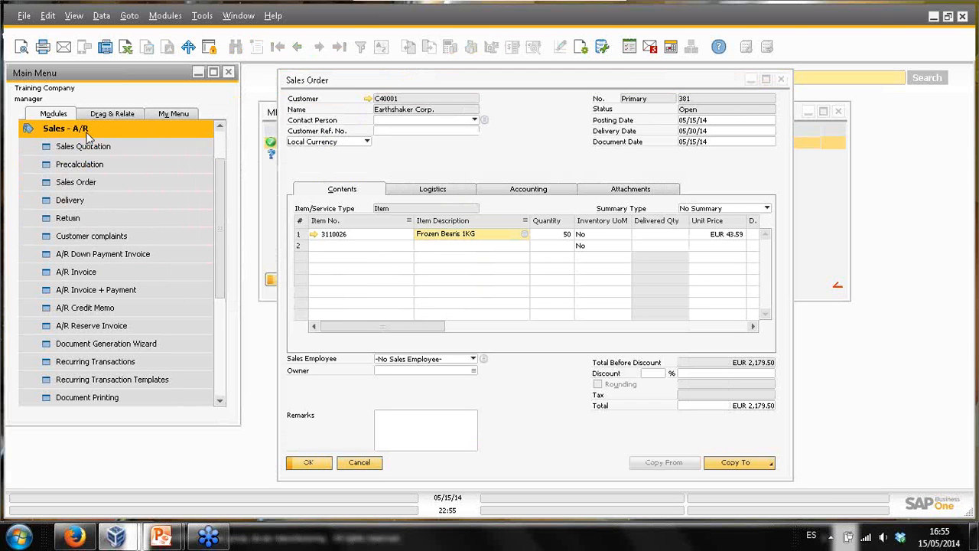
click(98, 274)
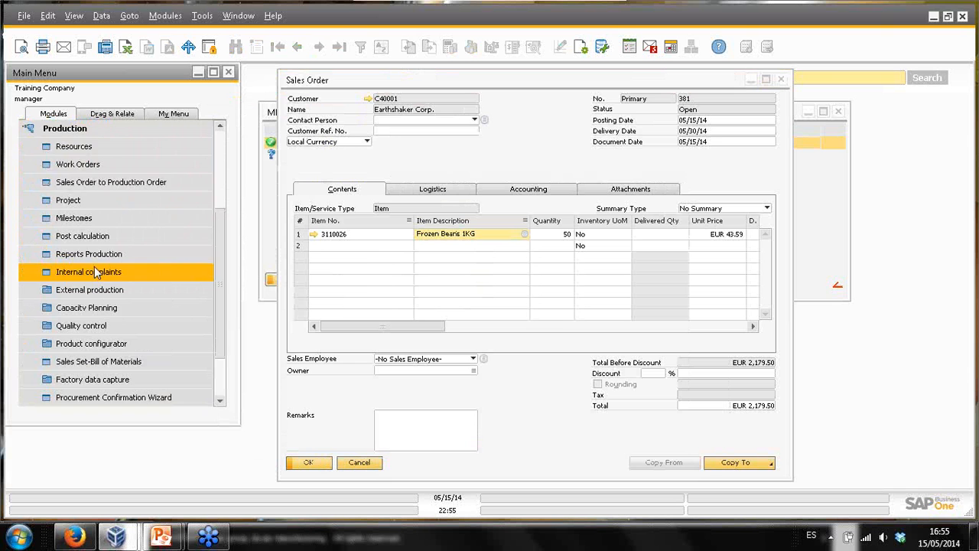
click(82, 132)
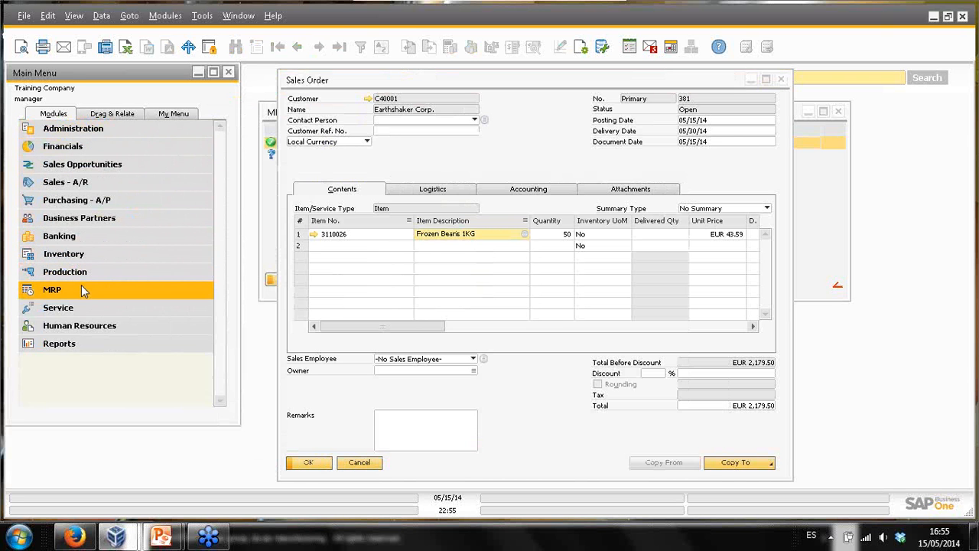
click(81, 288)
click(73, 308)
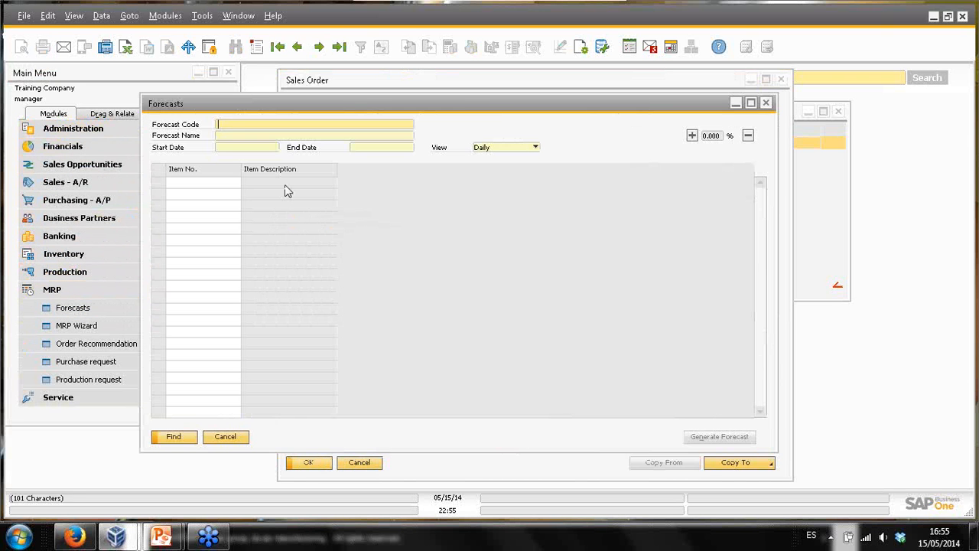
text(beans)
key(Return)
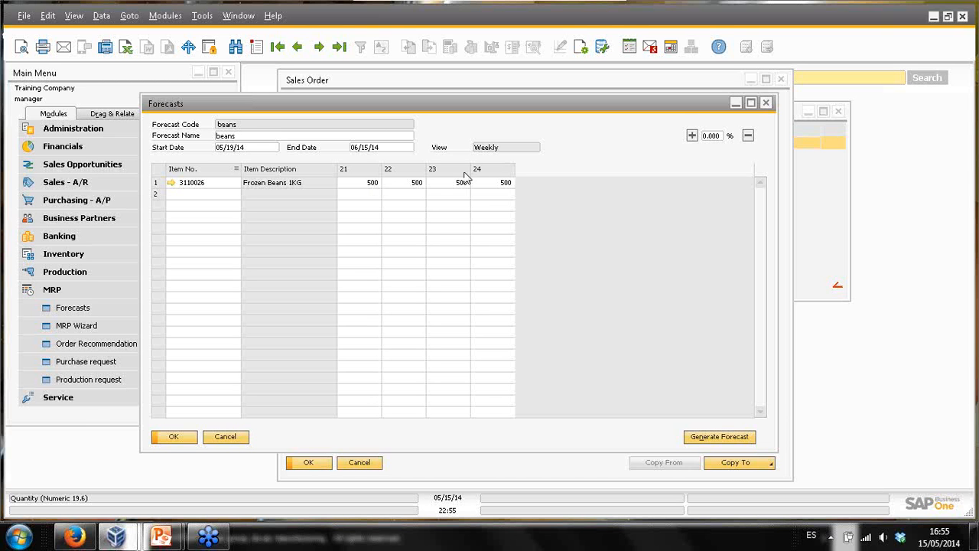
click(765, 102)
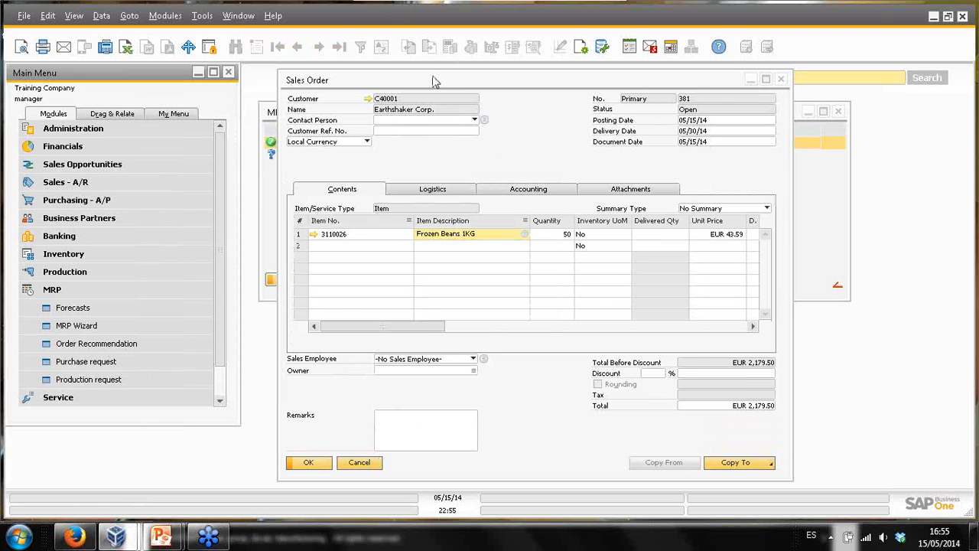
Step: Show the previous sales order, review forecast B17272 for its Industrial Unit item, and close both the forecast and the order
drag(434, 81, 450, 80)
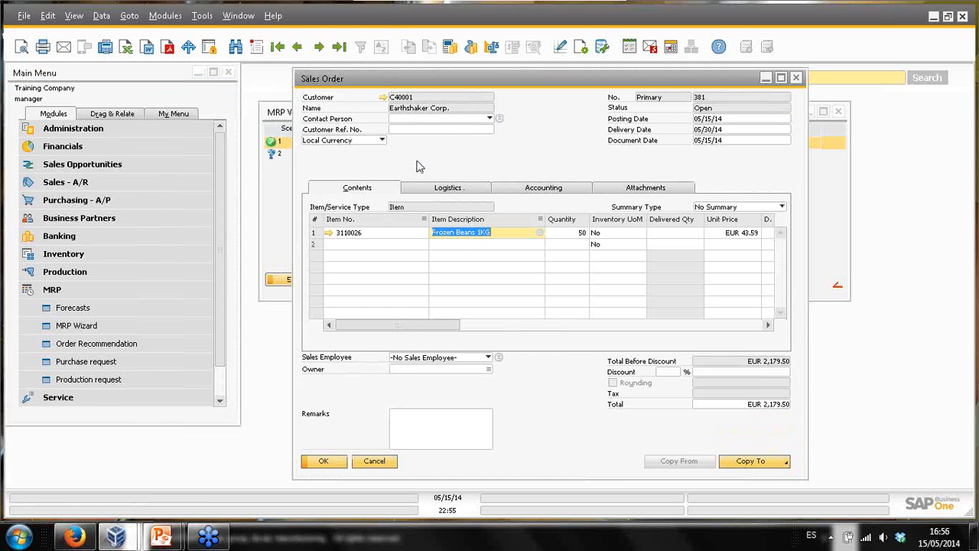
click(297, 47)
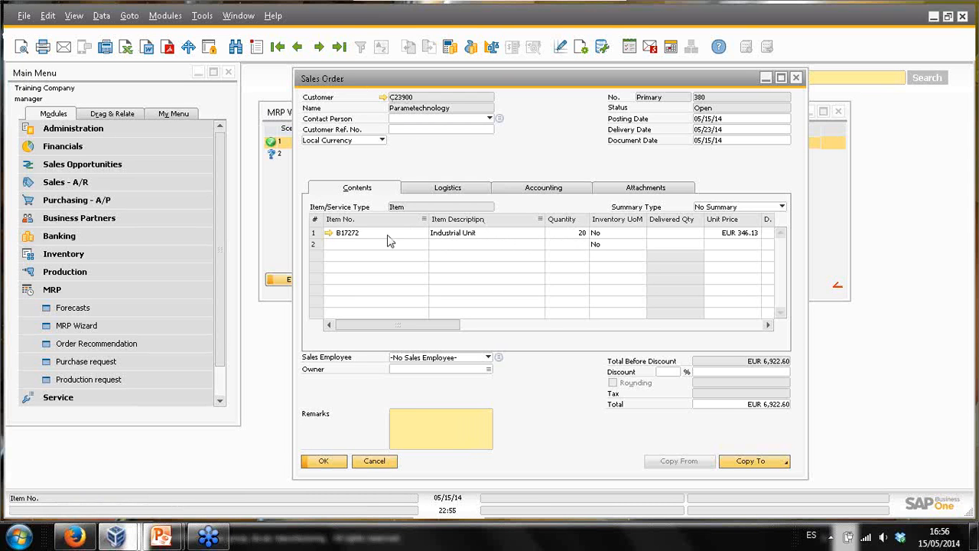
click(84, 307)
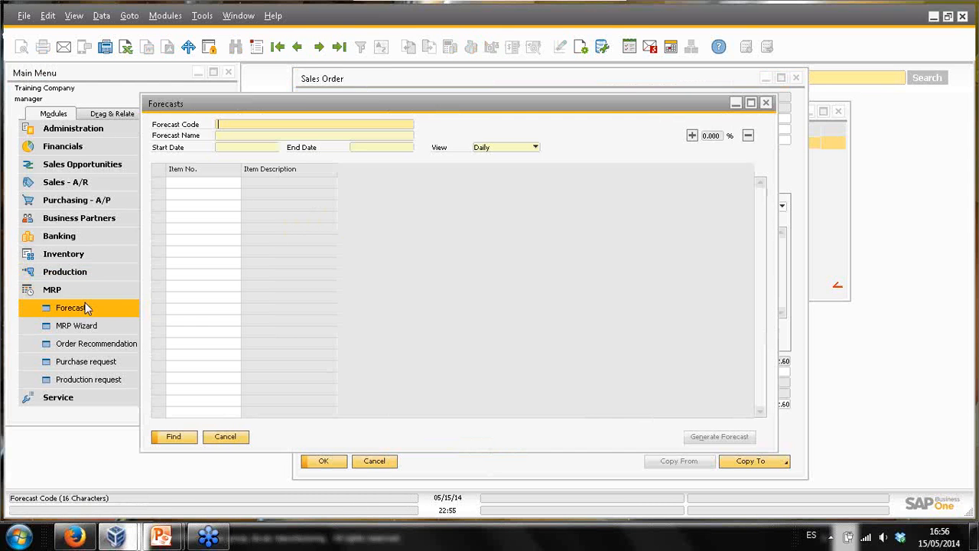
click(299, 47)
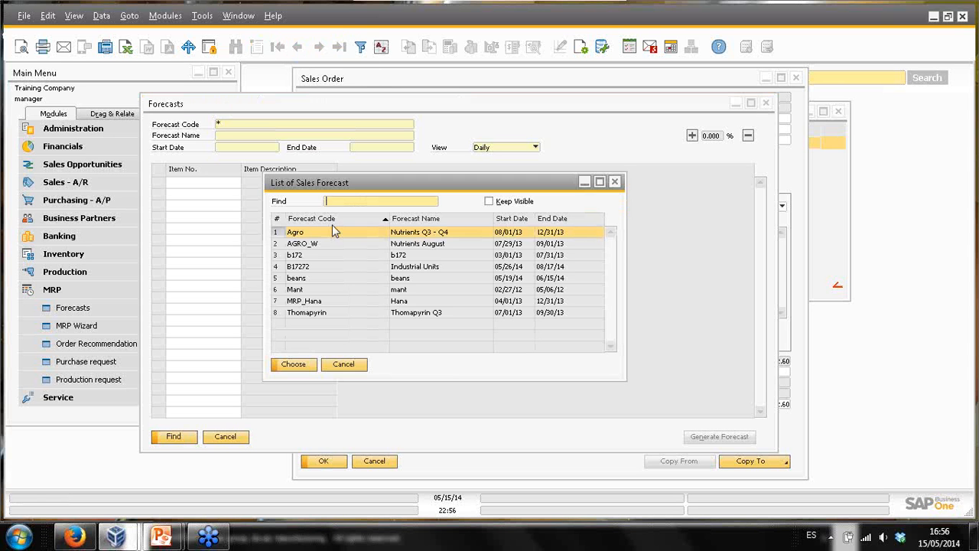
double_click(337, 272)
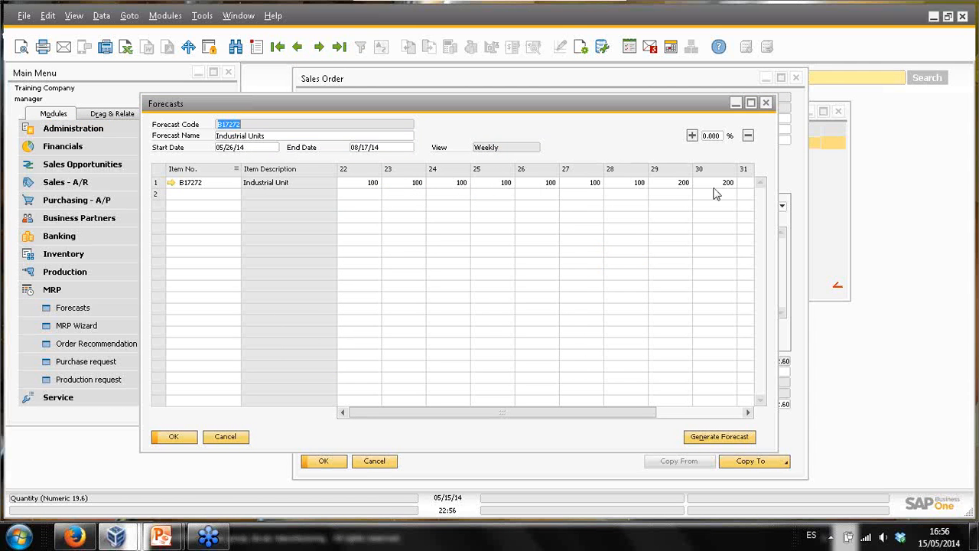
click(767, 105)
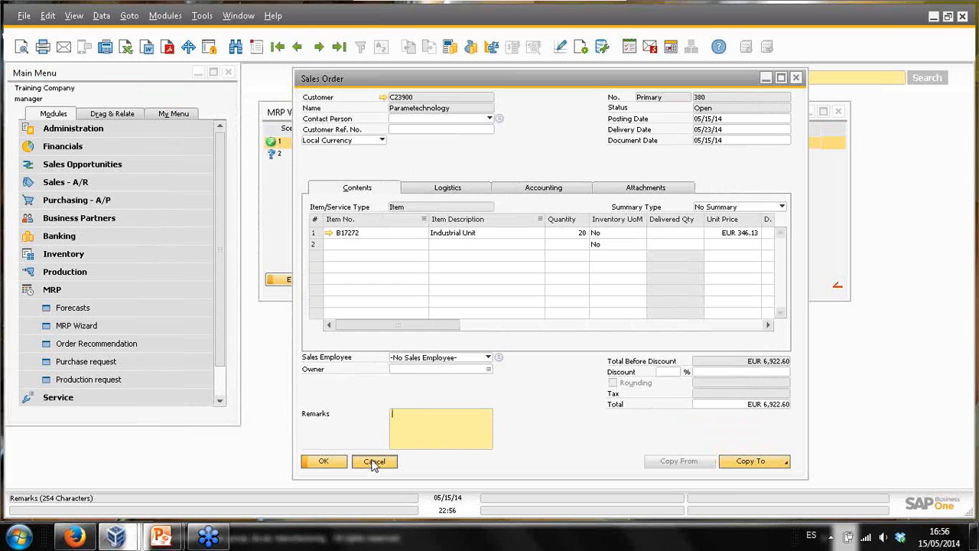
click(374, 460)
Step: Edit the full mrp scenario, check its Forecast and MPS assignments, set the summary to Month and save the scenario
click(302, 281)
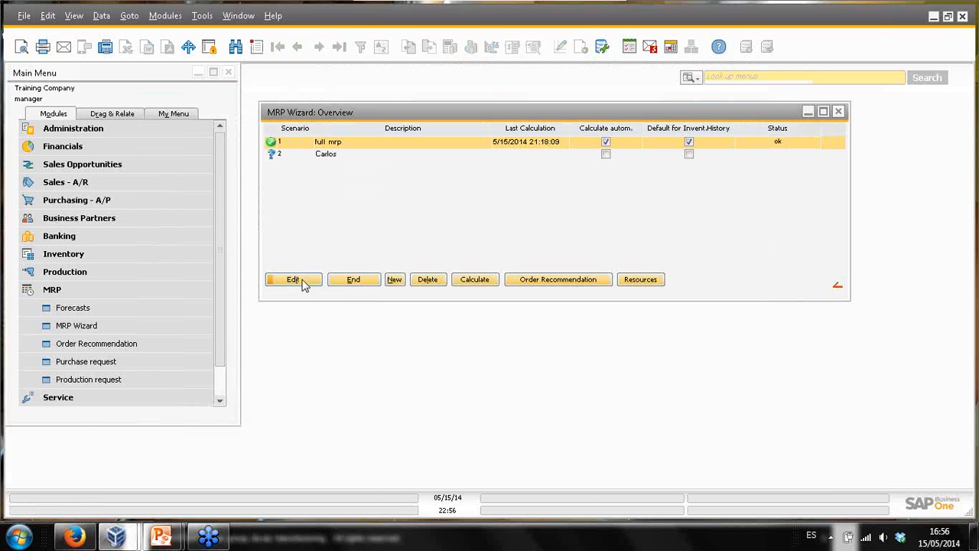
drag(364, 92, 403, 104)
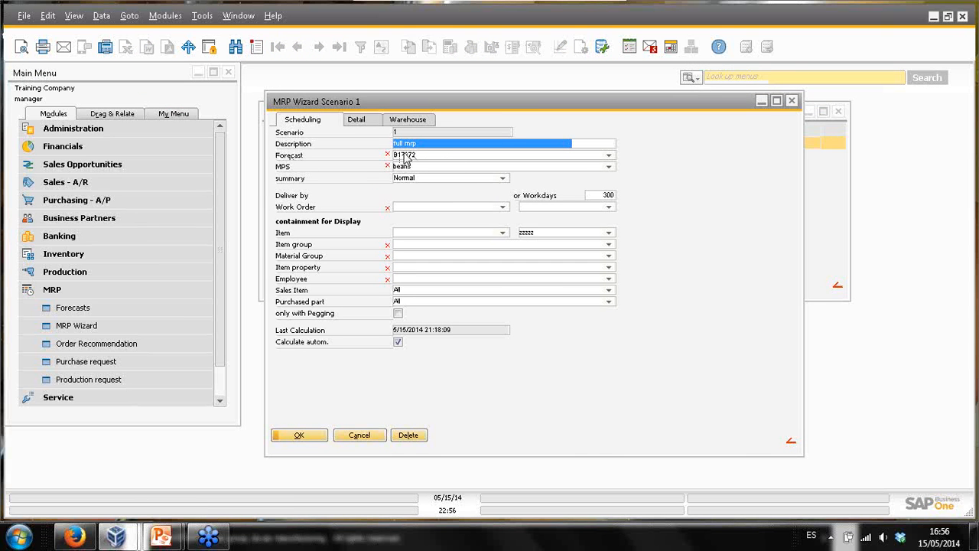
double_click(413, 167)
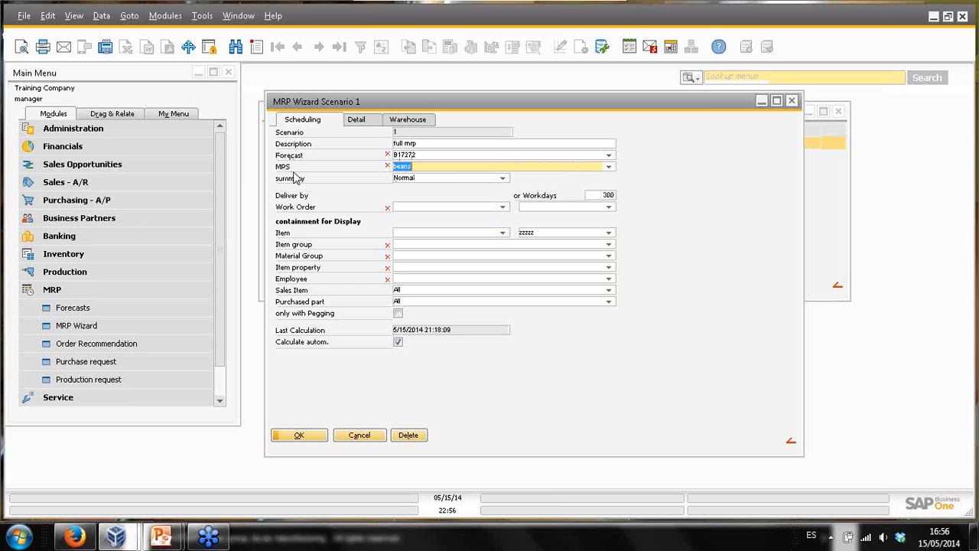
click(503, 179)
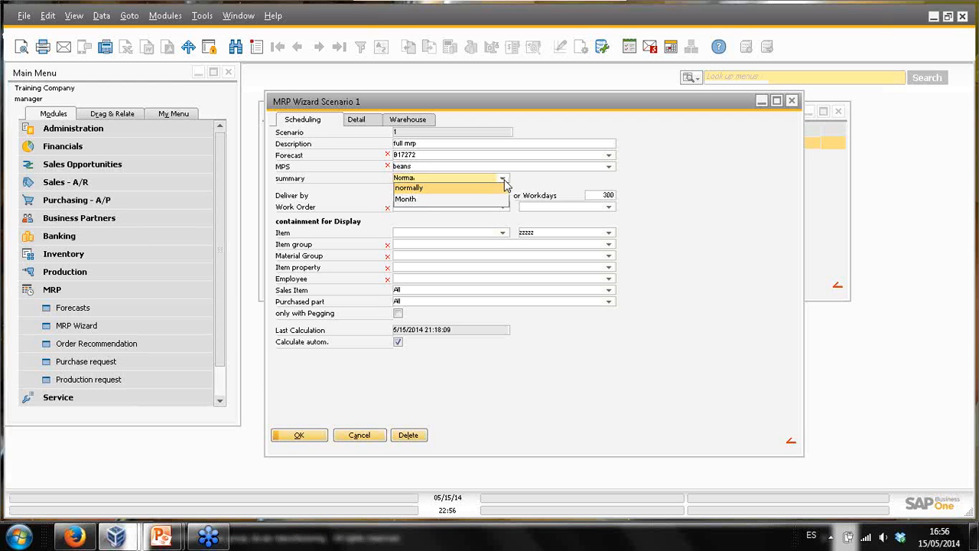
click(416, 200)
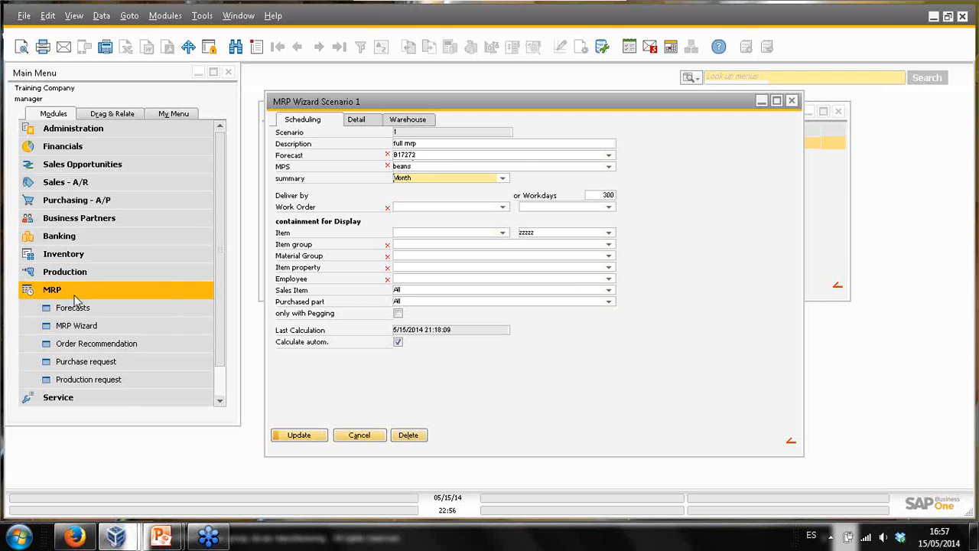
click(296, 435)
click(297, 435)
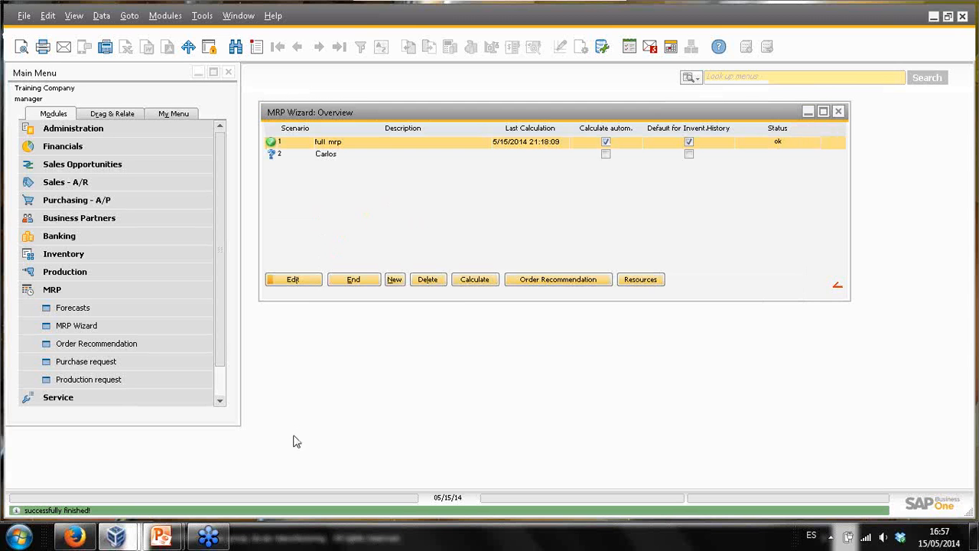
Step: Run the calculation of the full mrp scenario and open its resource utilization chart
click(475, 280)
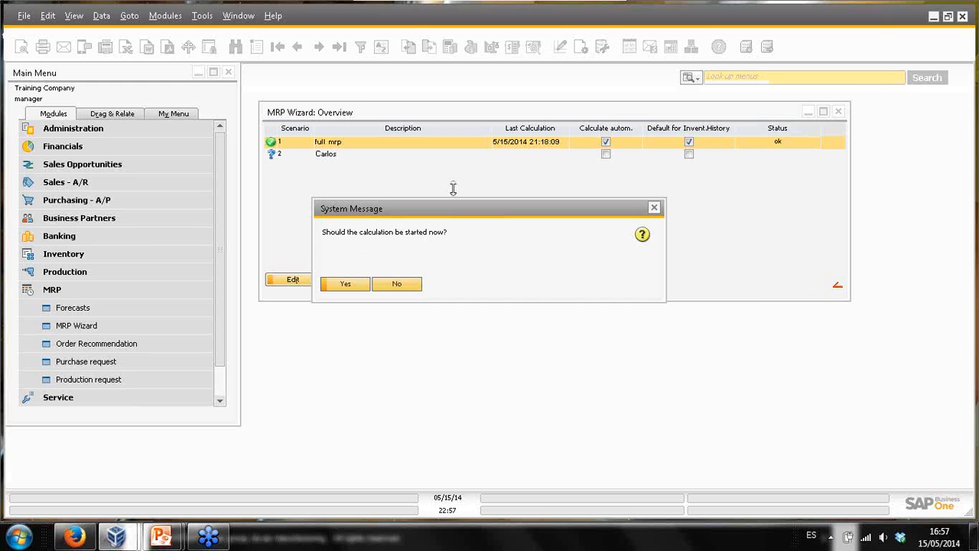
click(345, 284)
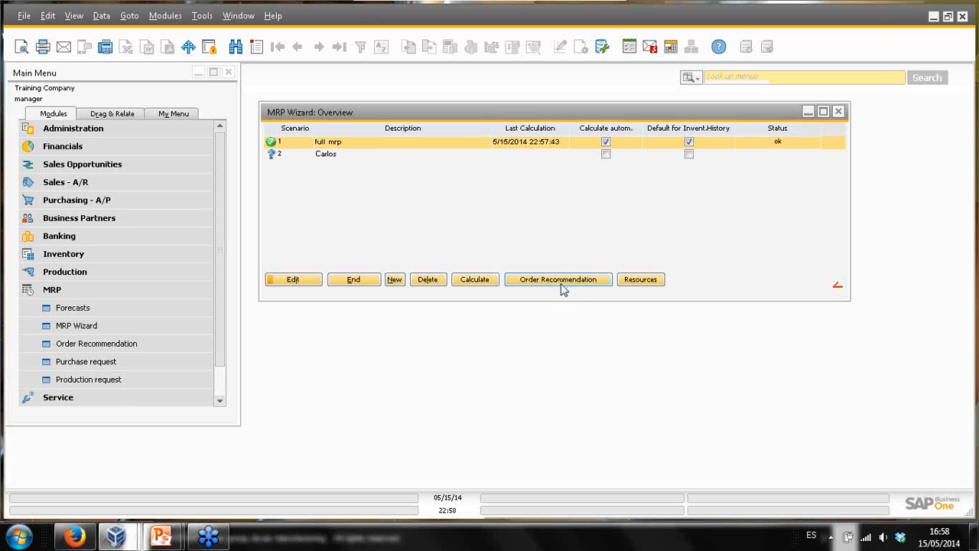
click(632, 280)
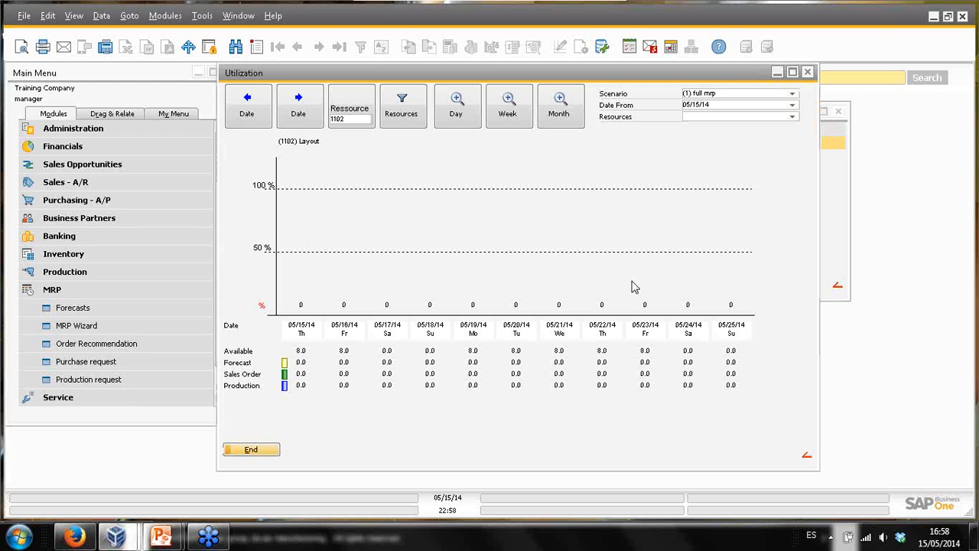
drag(408, 77, 442, 84)
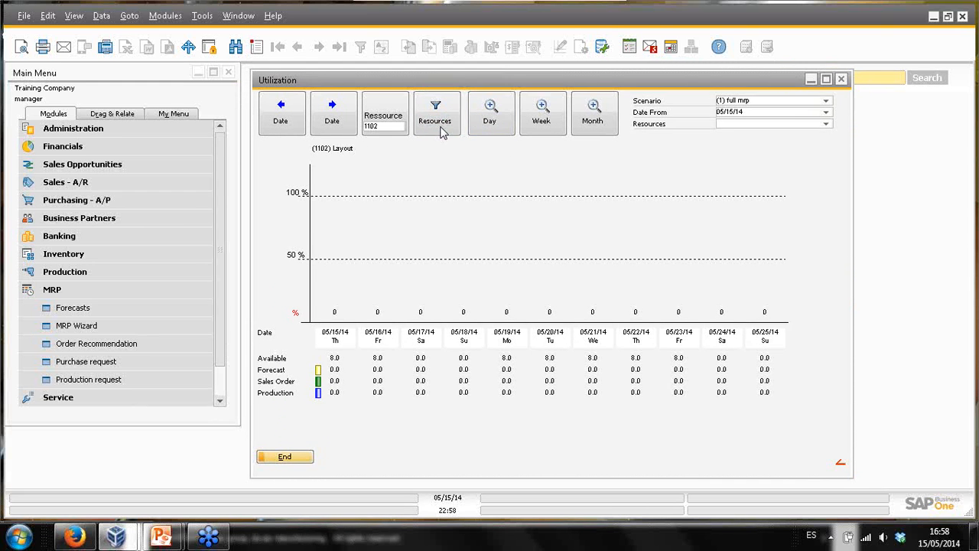
Step: Filter the utilization chart's resources to 1201 A1 Assembly, 1300 Welding, Sawing Machine and 2600 CNC Turning machining center
double_click(385, 127)
click(436, 124)
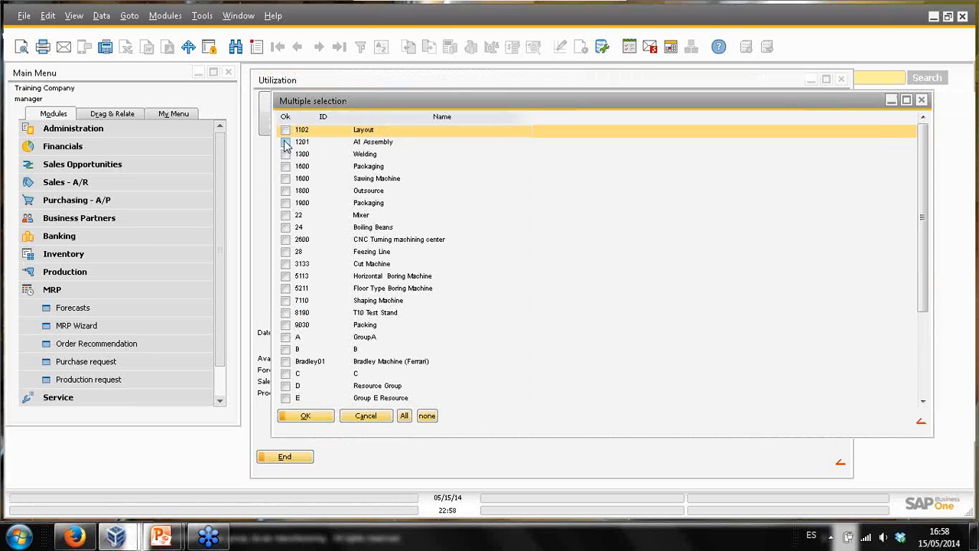
click(286, 142)
click(286, 154)
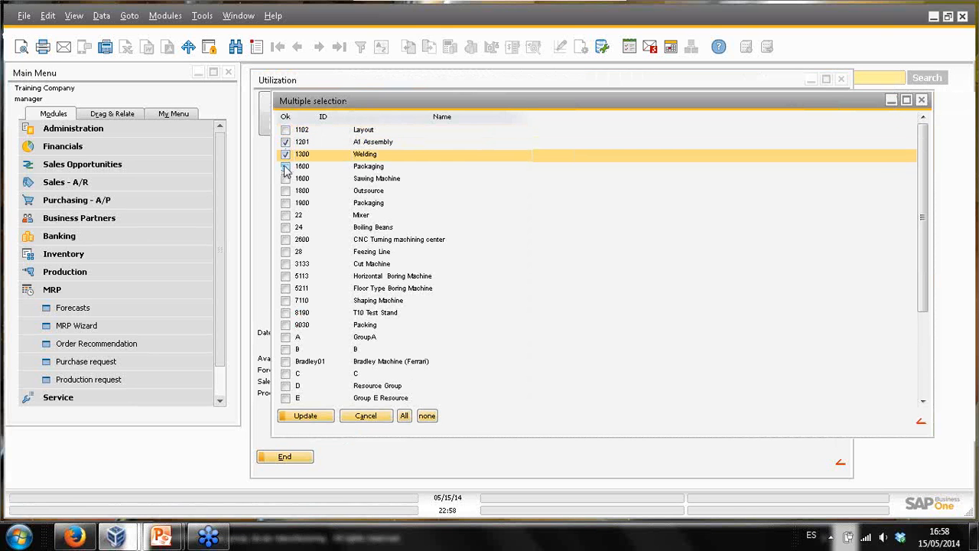
click(285, 180)
click(285, 240)
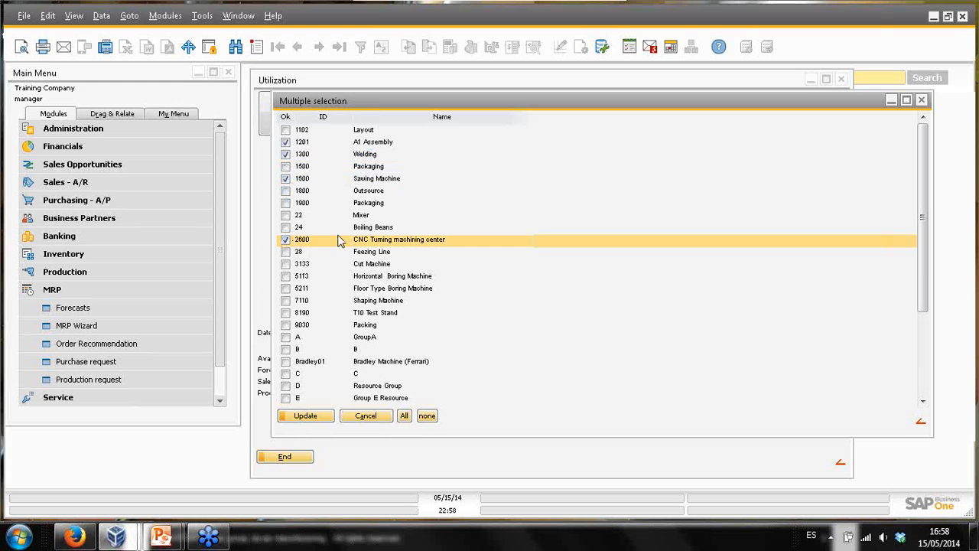
Step: Apply the selection of resources 1201, 1300, 1600 and 2600, and review each resource's utilization chart by week
click(316, 417)
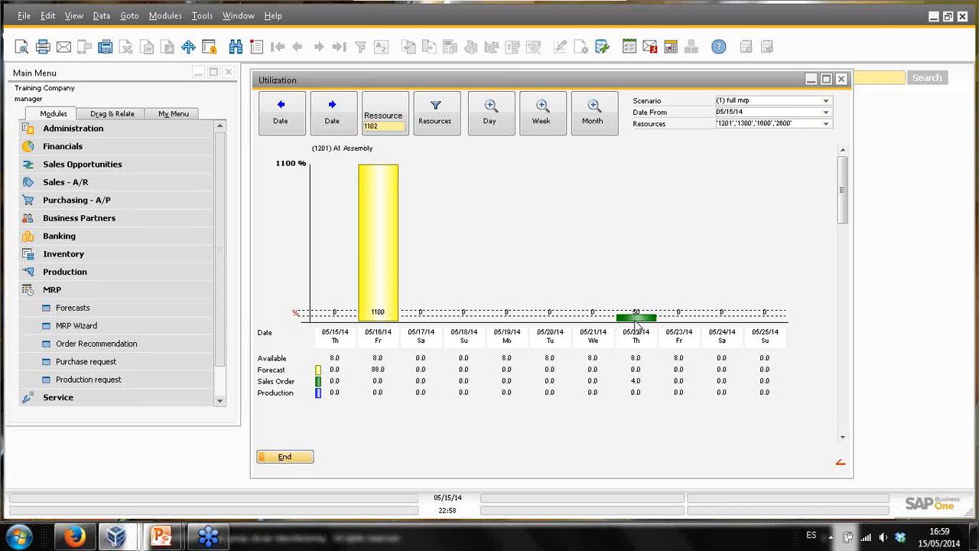
click(542, 120)
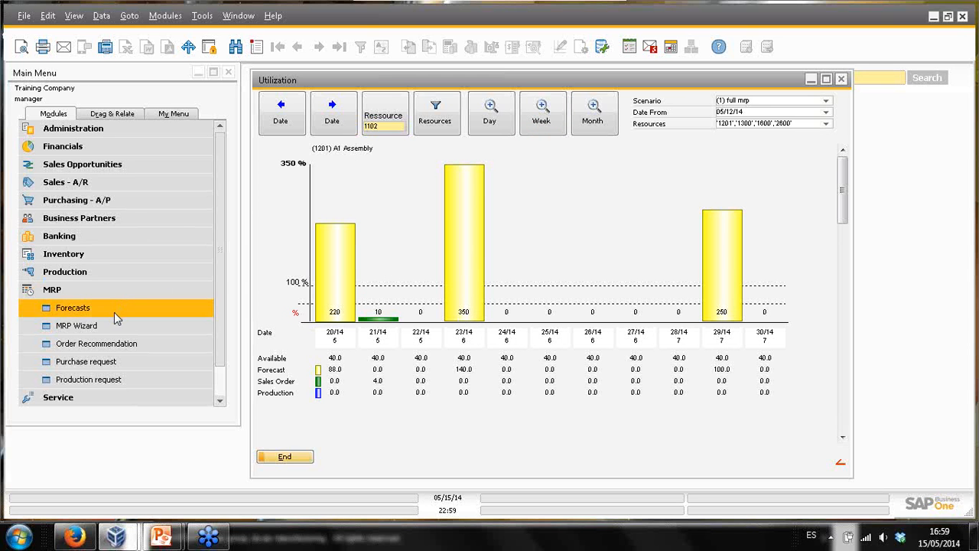
click(843, 386)
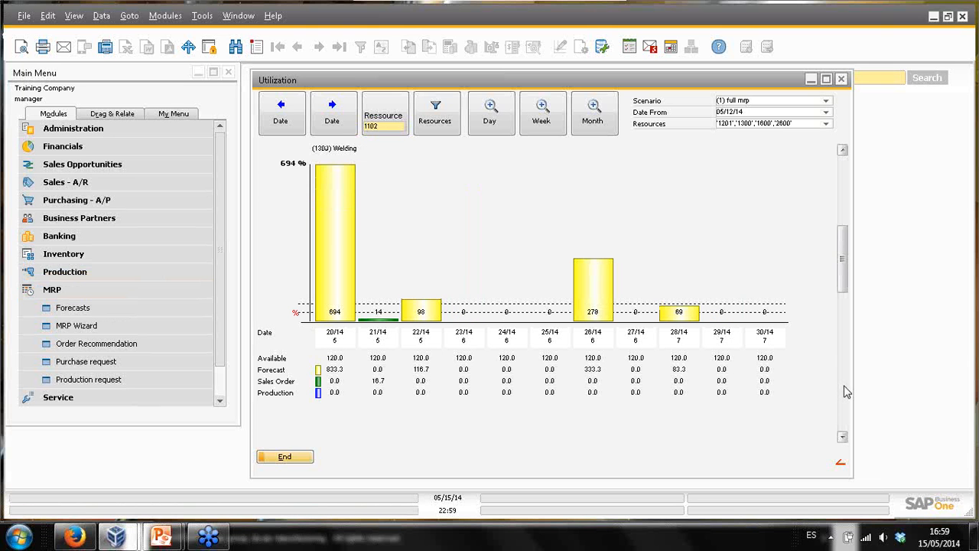
click(843, 390)
click(843, 391)
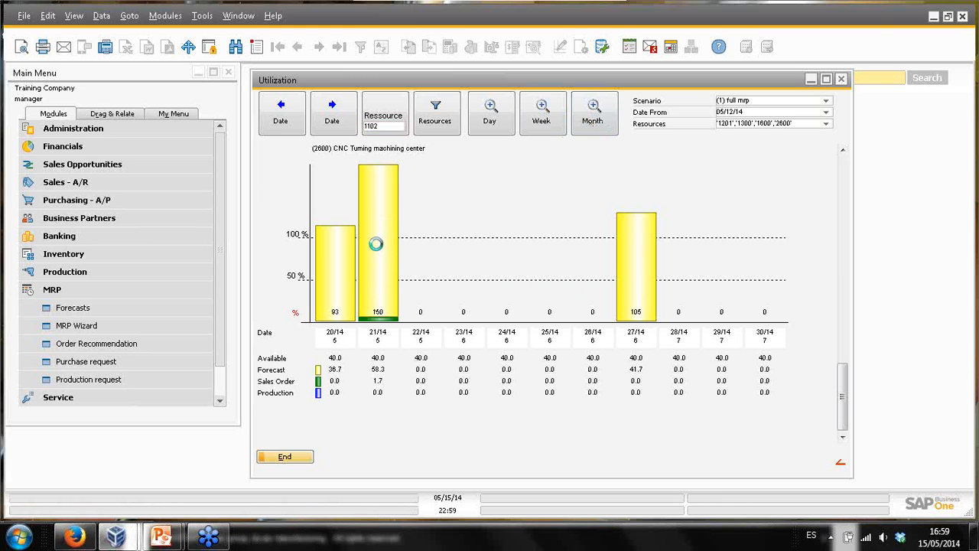
Step: Inspect the originators of the CNC Turning machining center's load in weeks 21 and 20, and close the utilization view
double_click(375, 246)
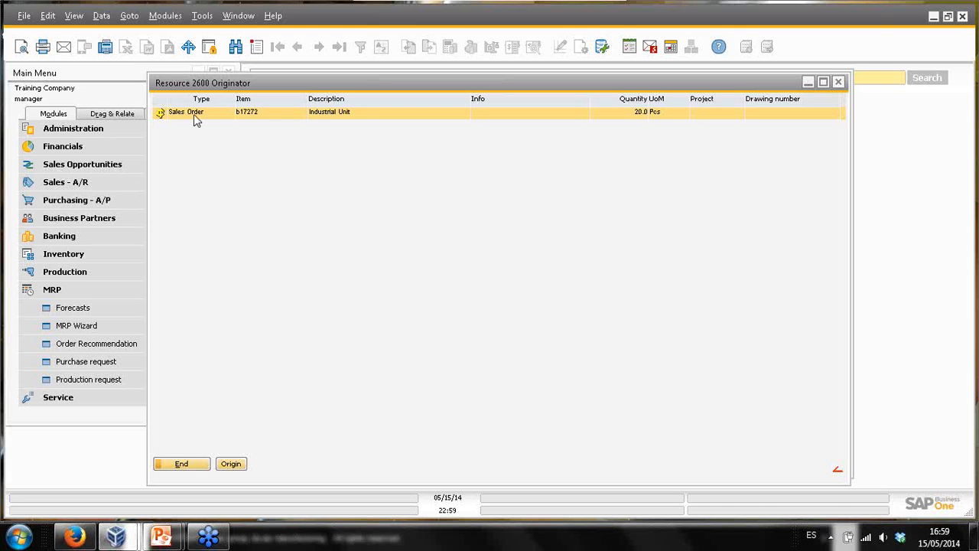
click(838, 82)
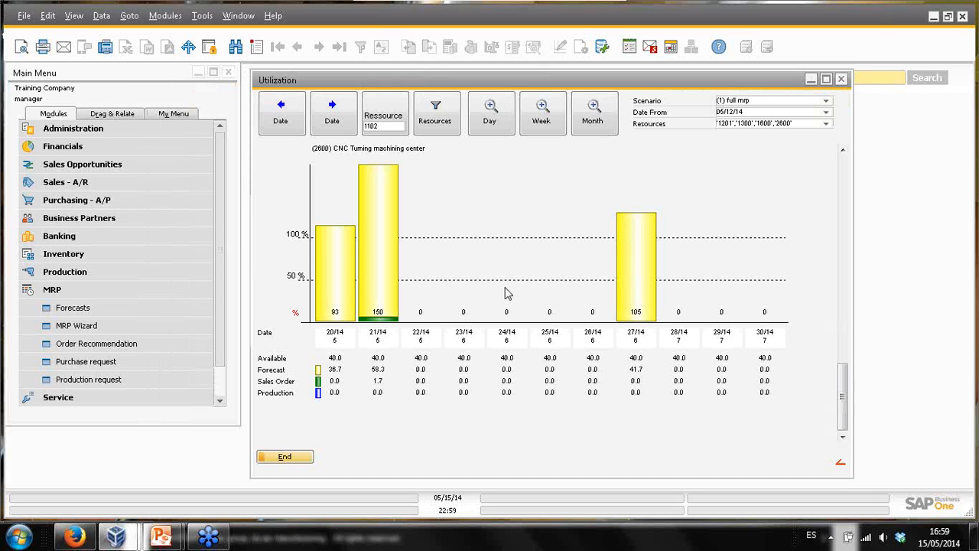
double_click(340, 286)
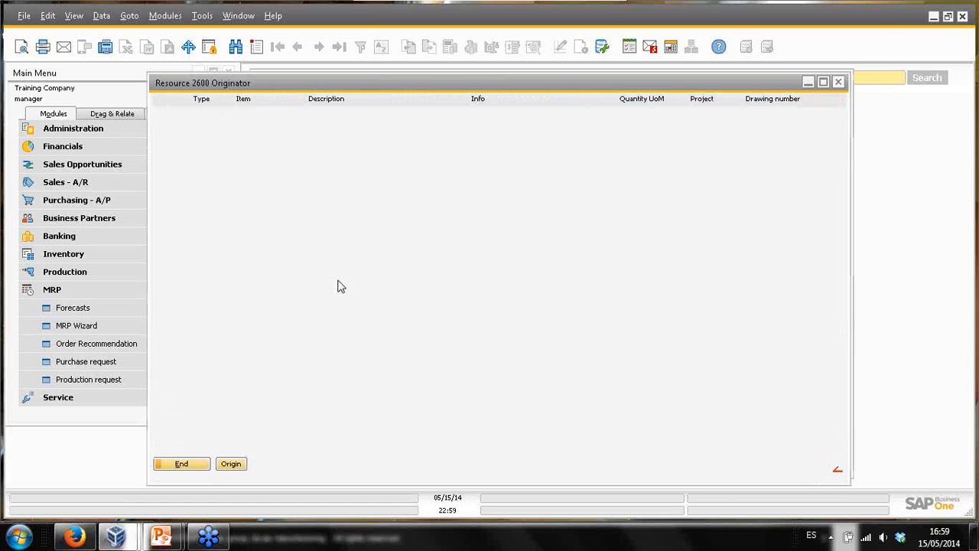
click(193, 465)
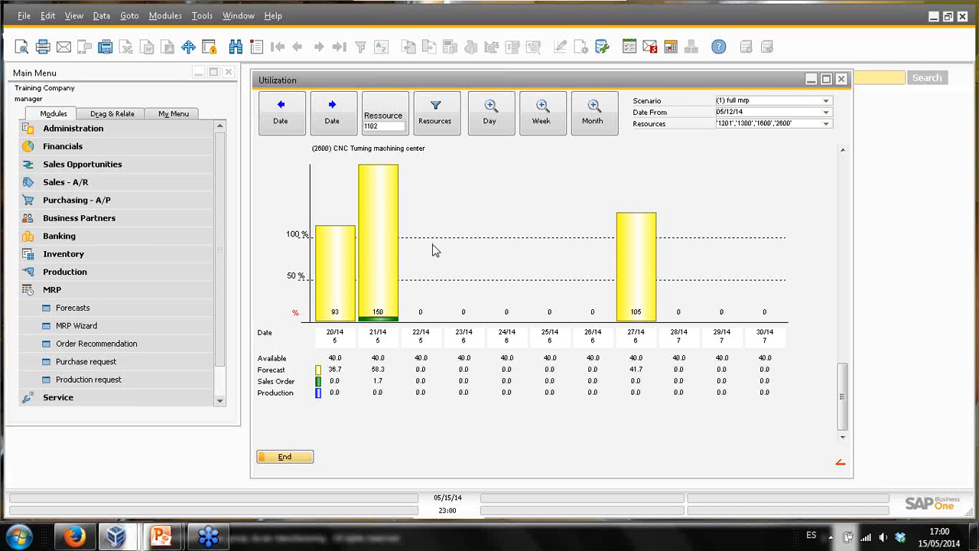
click(842, 80)
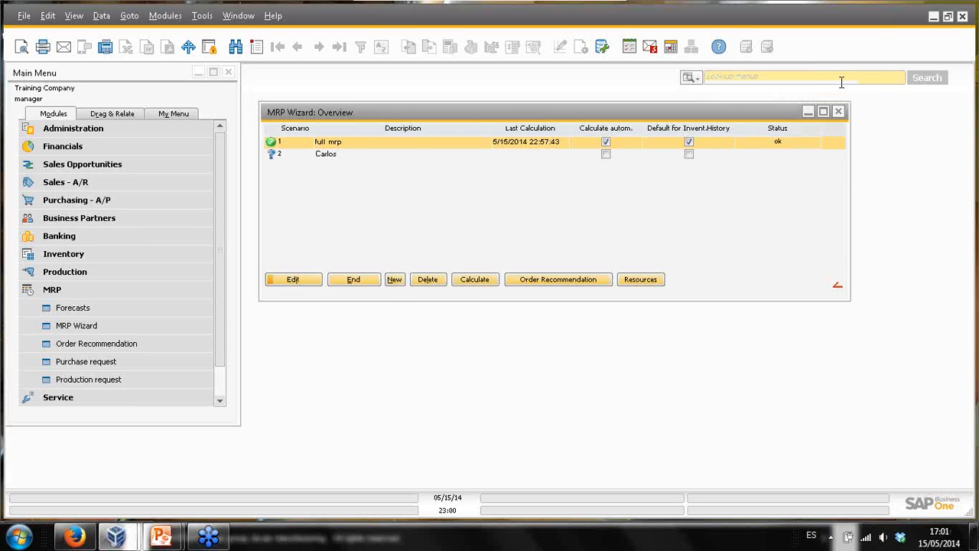
Step: Open the full mrp scenario's order recommendation and compare the purchased, in-house production and complete item lists
click(546, 280)
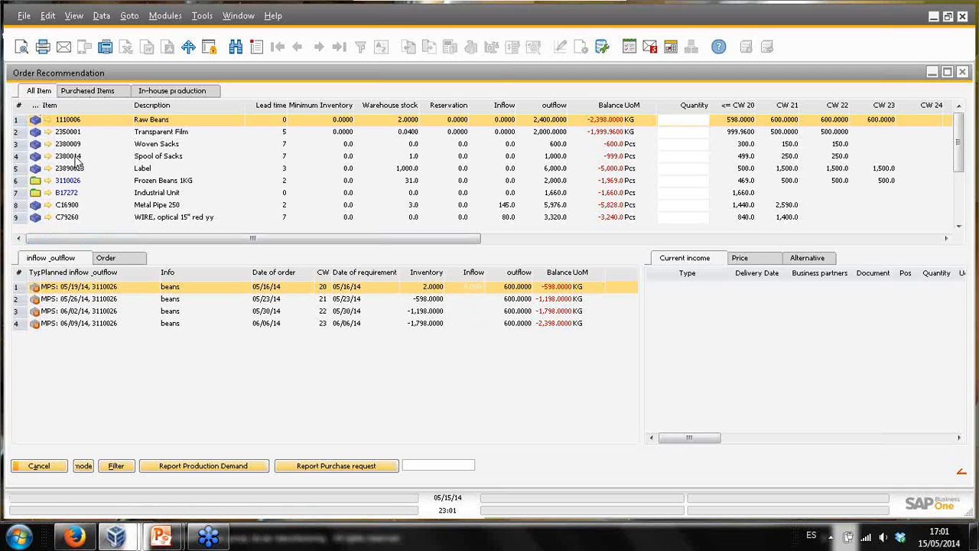
click(103, 93)
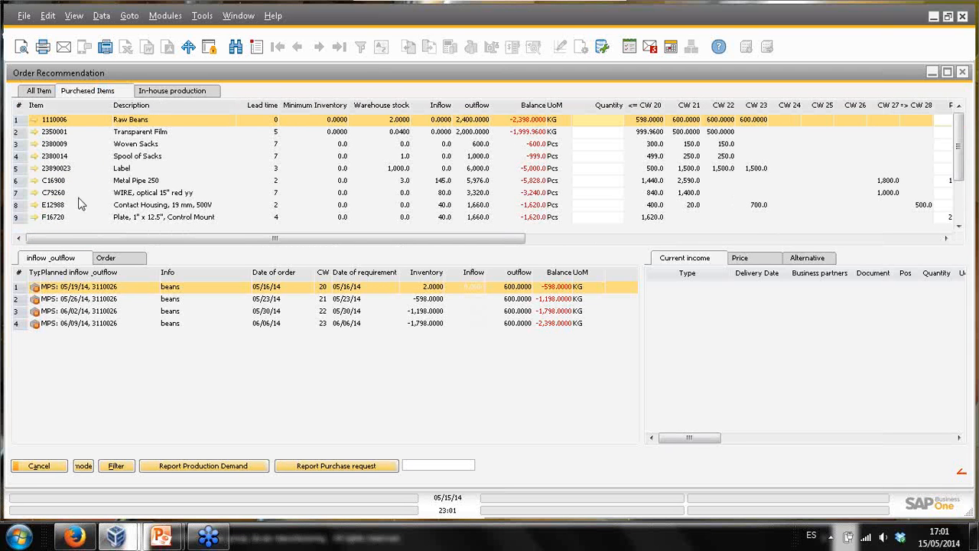
click(176, 93)
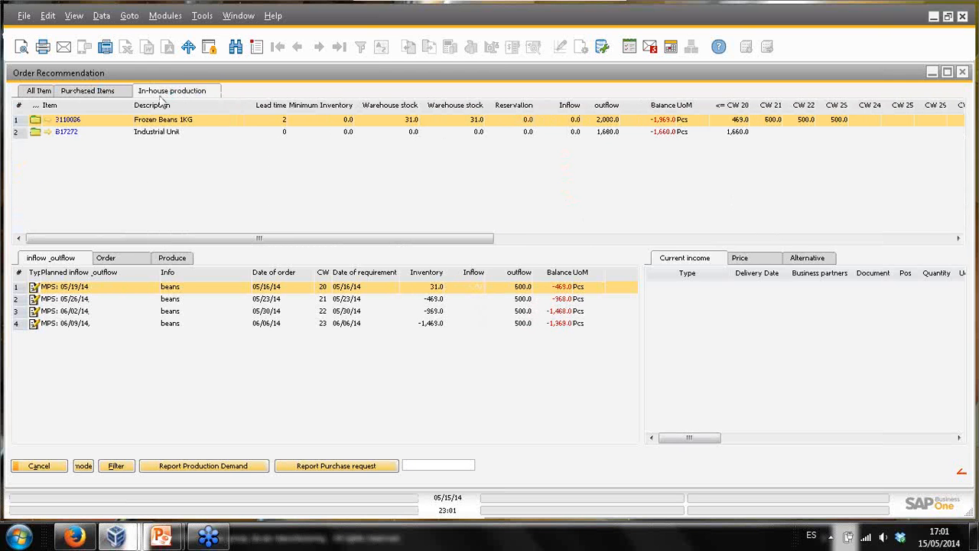
click(47, 93)
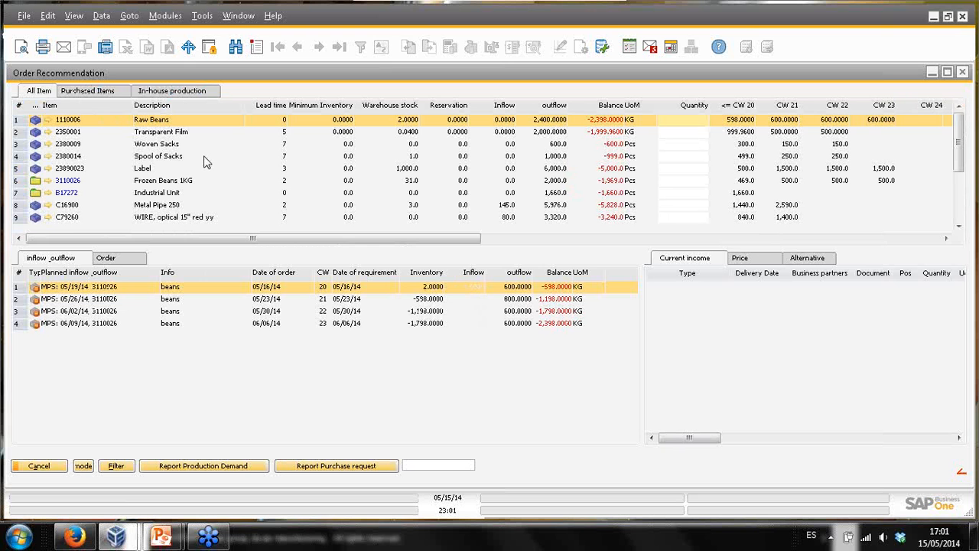
Step: Examine the sales order and monthly forecast requirements planned for item B17272 Industrial Unit, and close the order recommendation
click(155, 196)
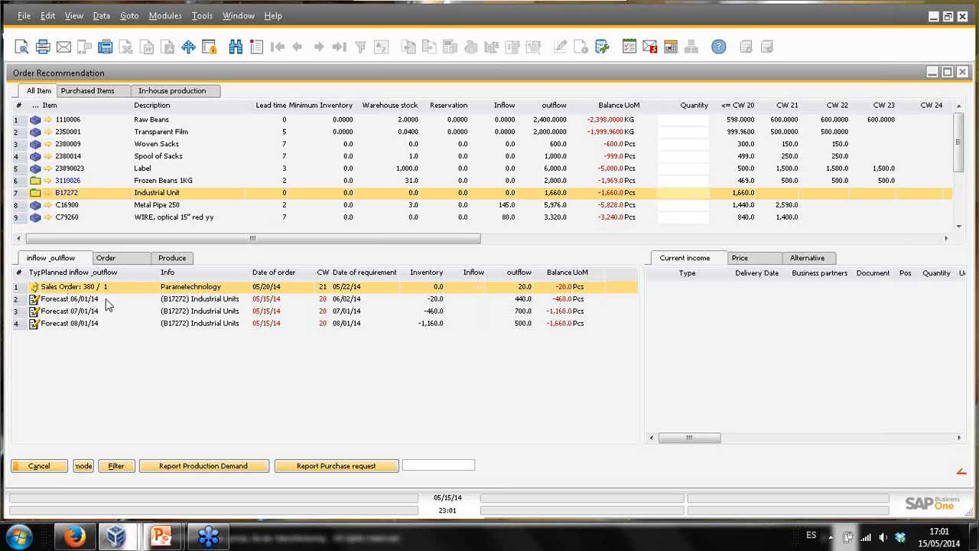
click(107, 301)
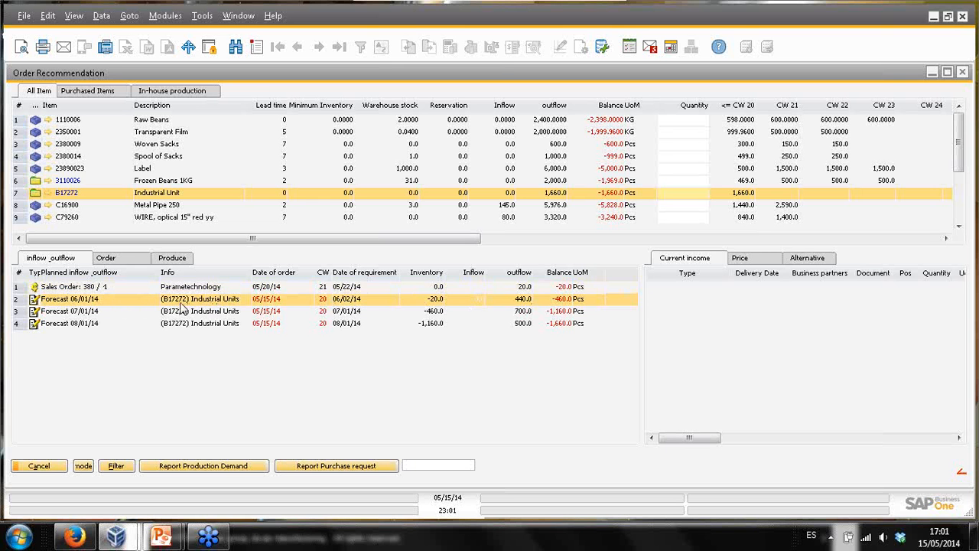
click(92, 314)
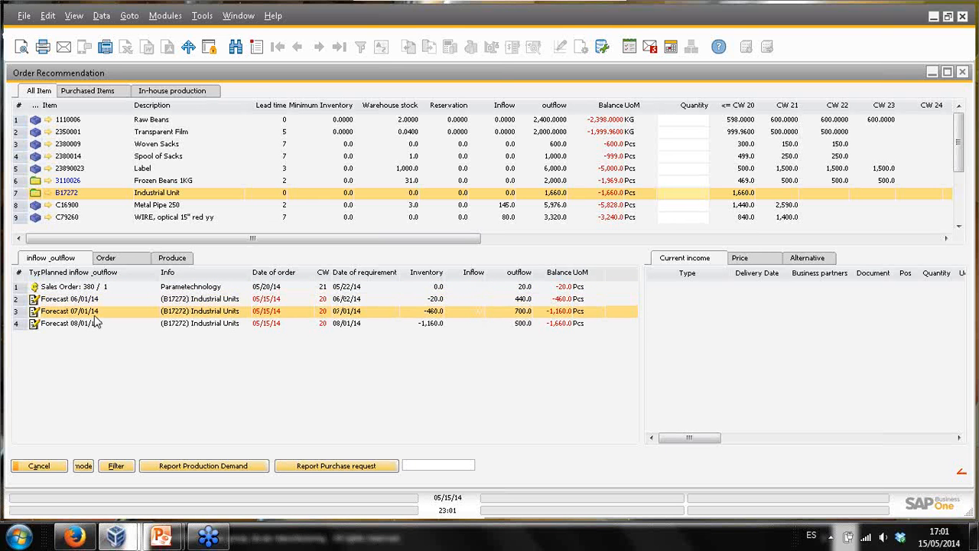
click(97, 325)
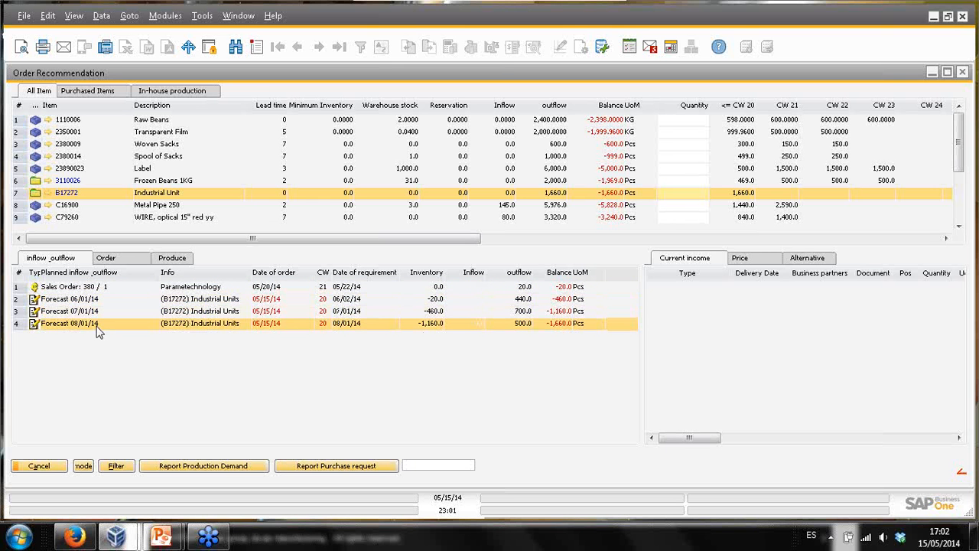
click(47, 466)
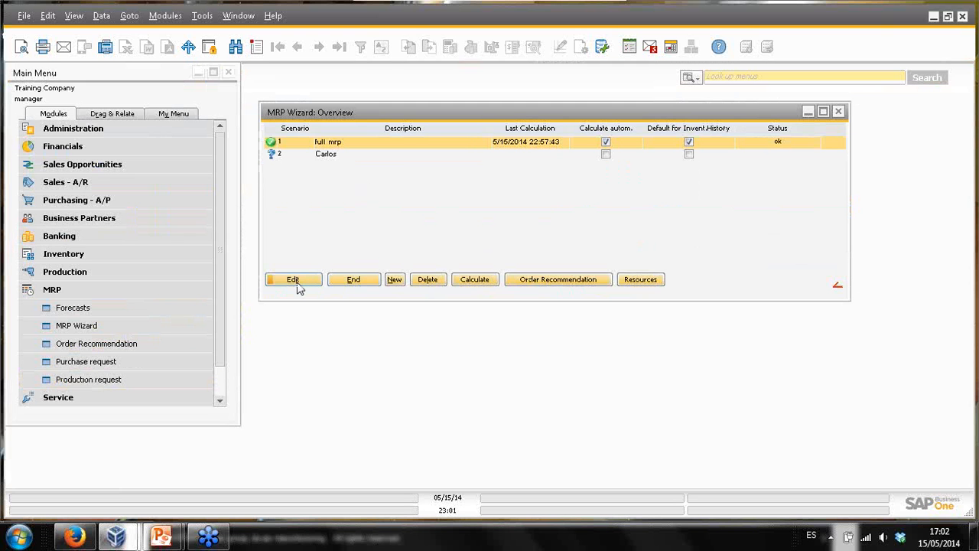
Step: Set the full mrp scenario's summary to Normal, save the scenario and recalculate it
click(296, 280)
click(502, 178)
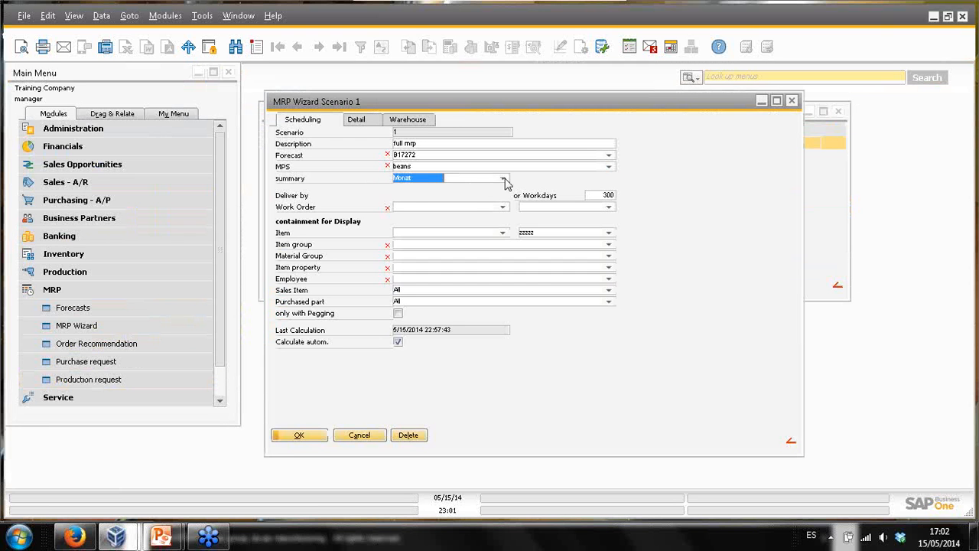
click(440, 188)
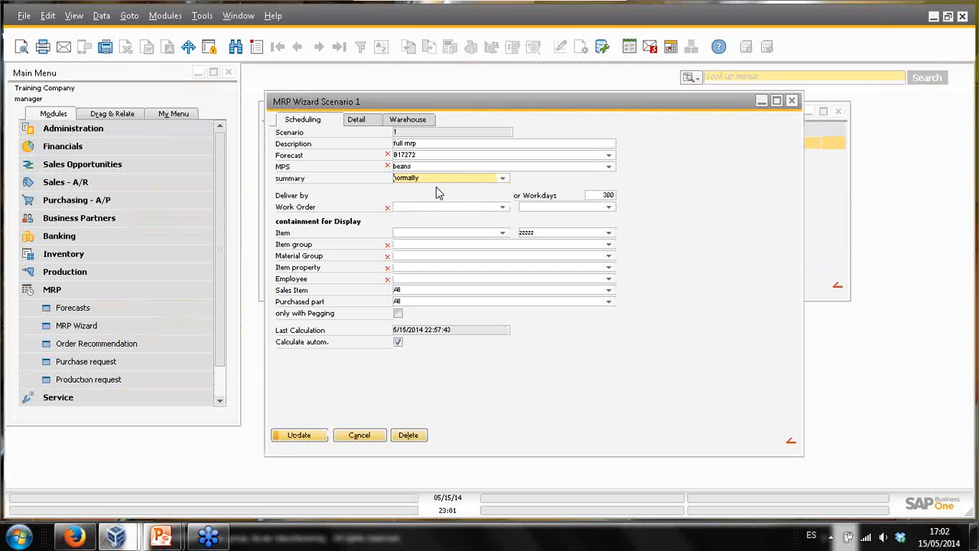
click(298, 435)
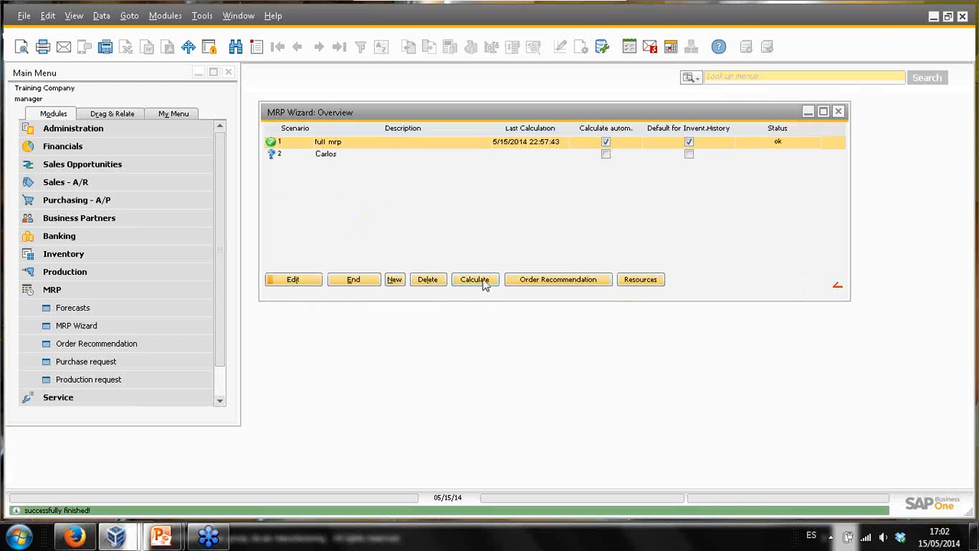
click(478, 281)
click(353, 283)
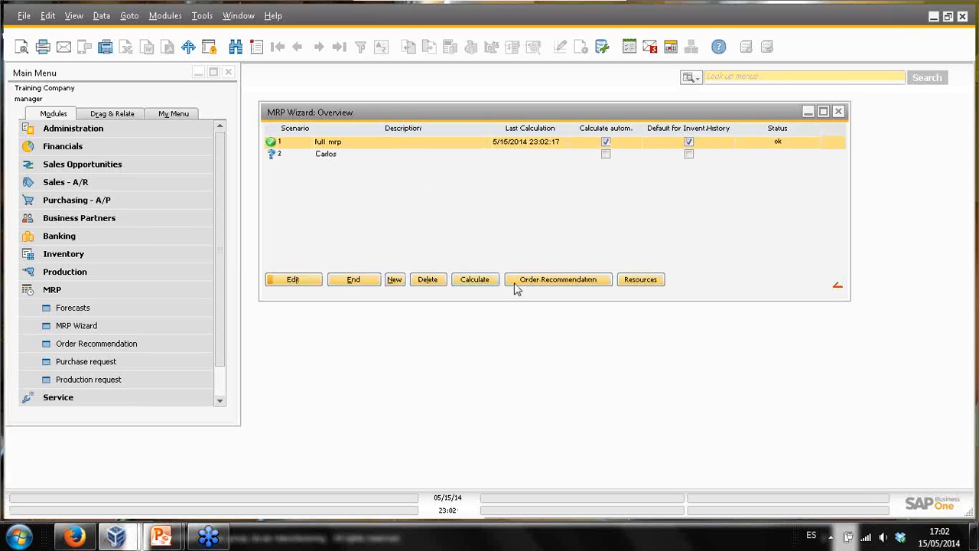
Step: Review the planned requirements of Industrial Unit B17272 and Frozen Beans 1KG in the recalculated order recommendation, and close it
click(554, 281)
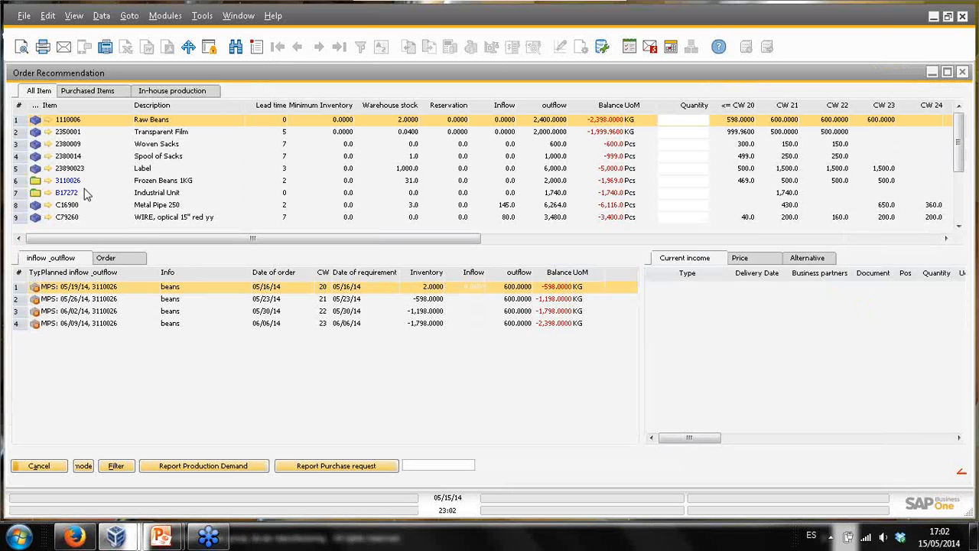
click(165, 197)
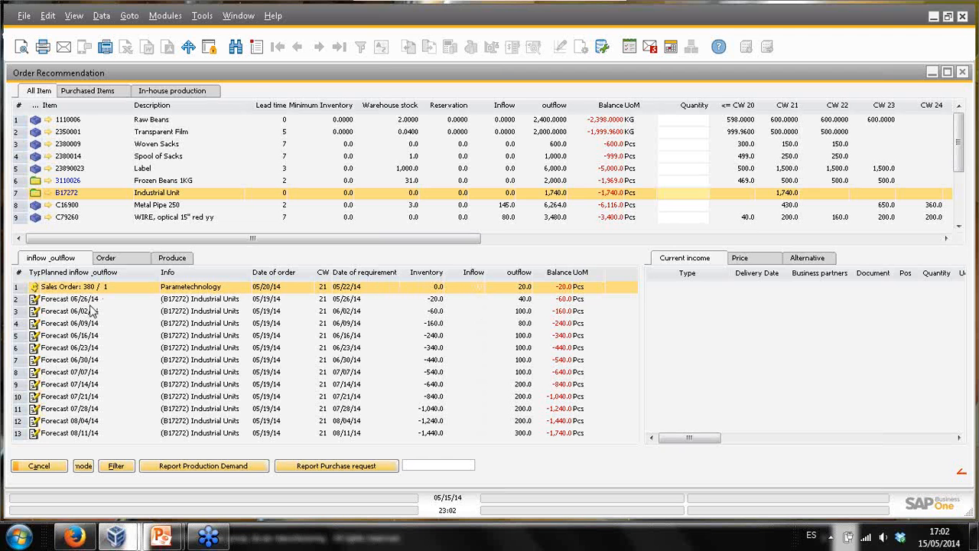
key(Down)
key(Down)
key(Down)
key(Down)
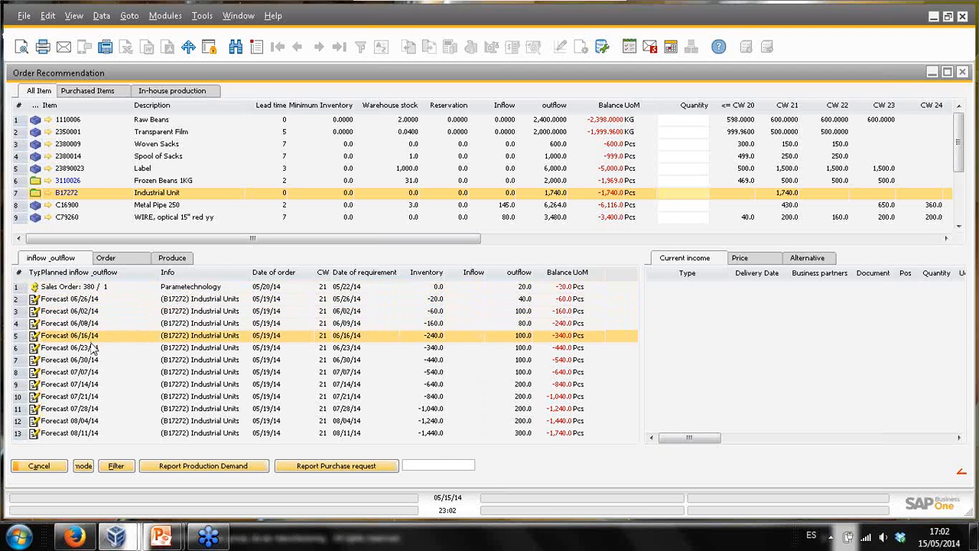
click(128, 288)
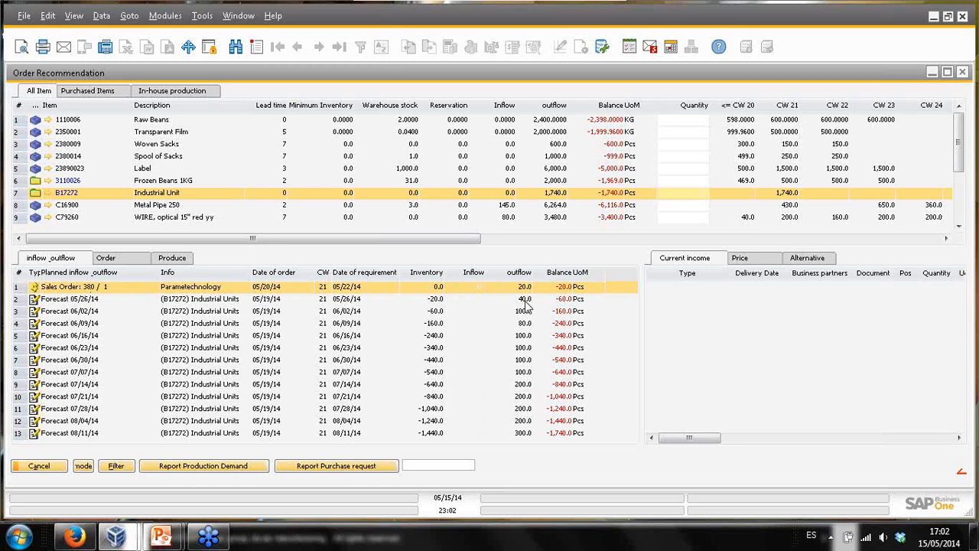
click(211, 302)
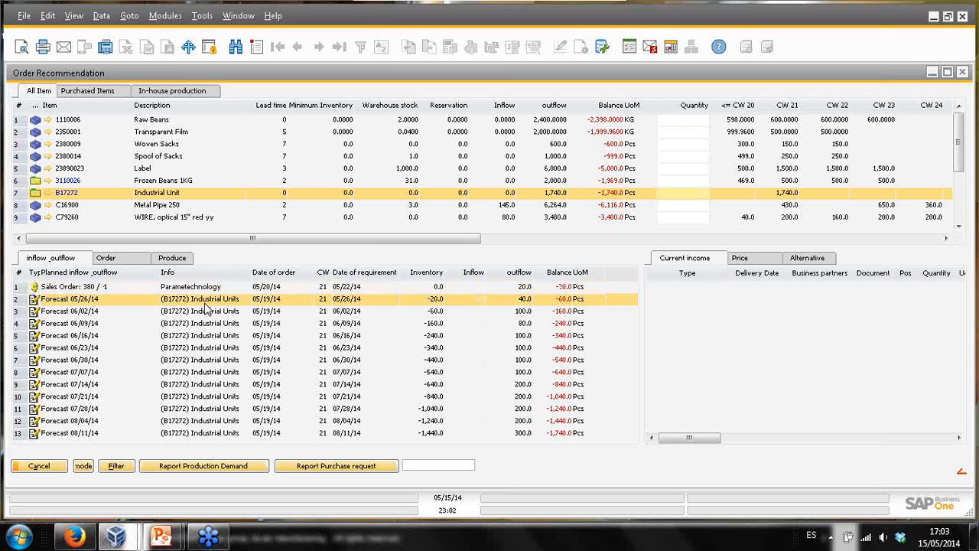
click(155, 183)
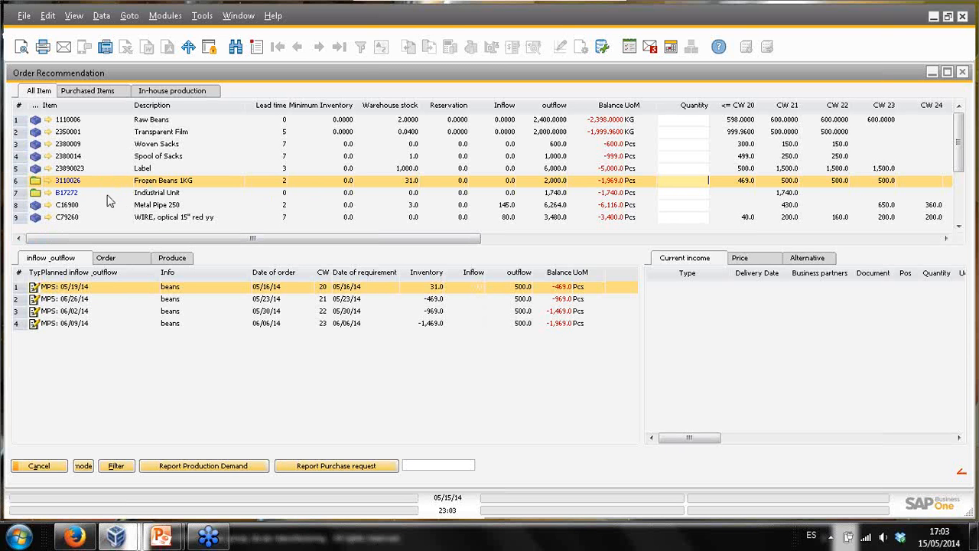
click(39, 465)
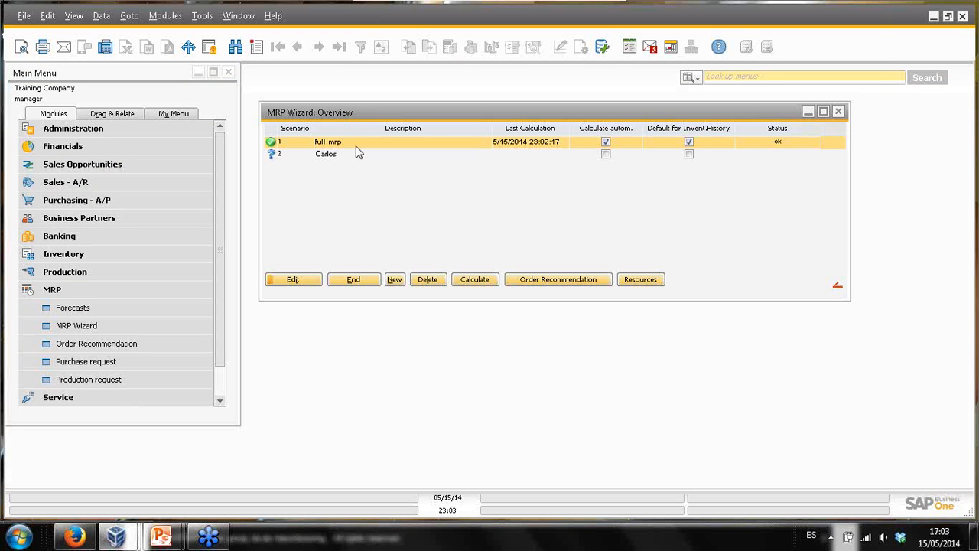
Step: Remove the MPS and the forecast from the full mrp scenario, save the scenario and recalculate it
click(295, 279)
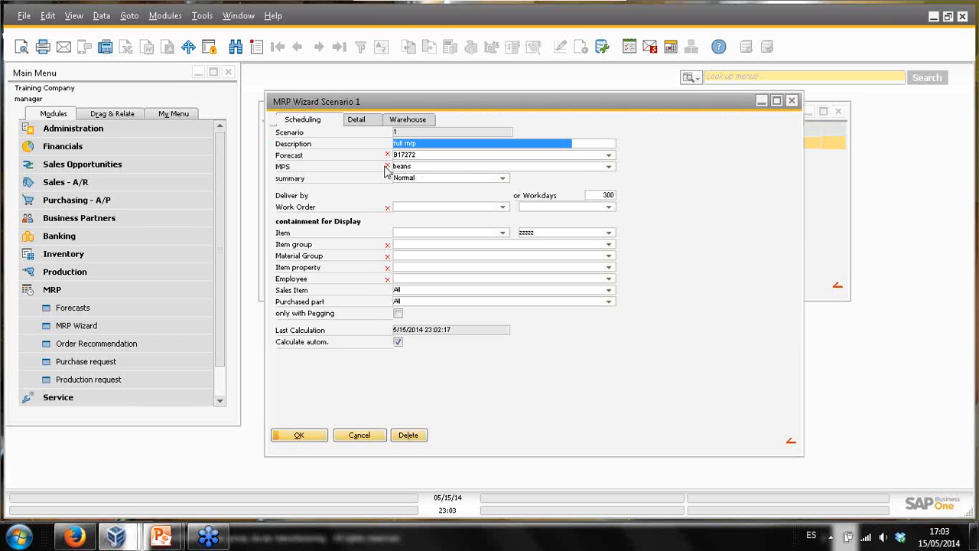
click(387, 165)
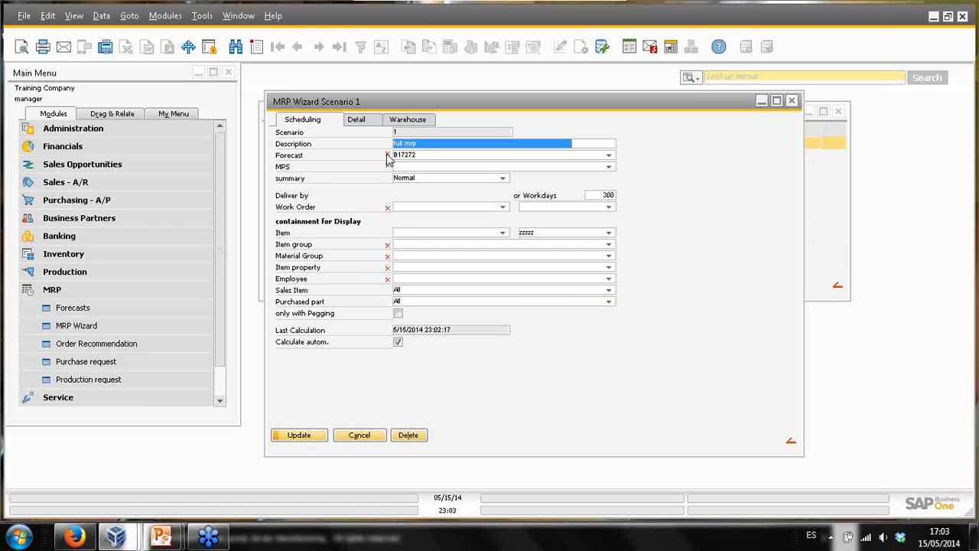
click(387, 154)
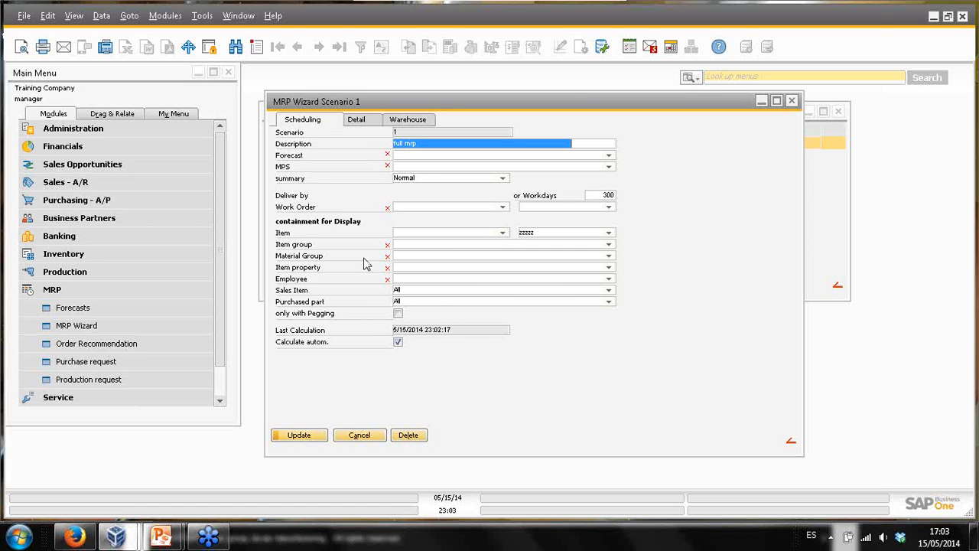
click(299, 435)
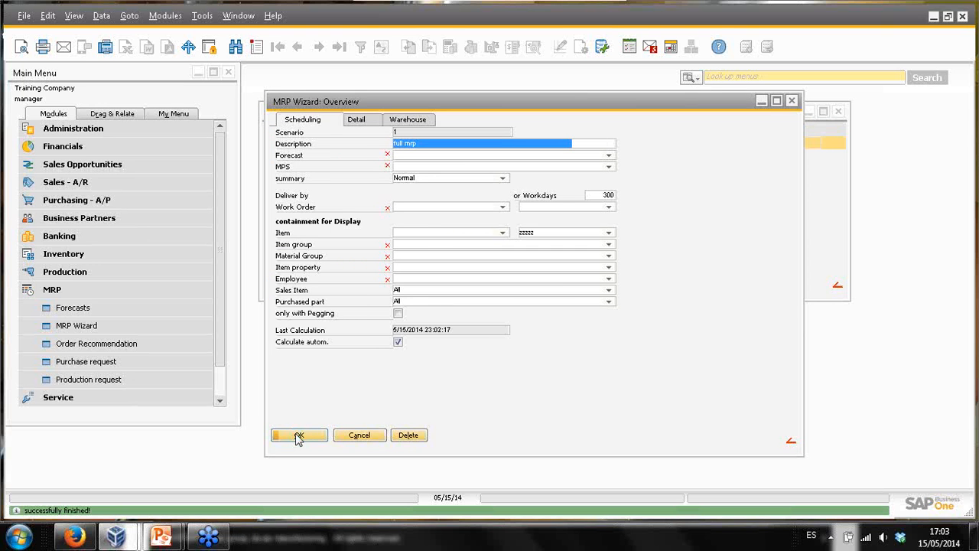
click(298, 434)
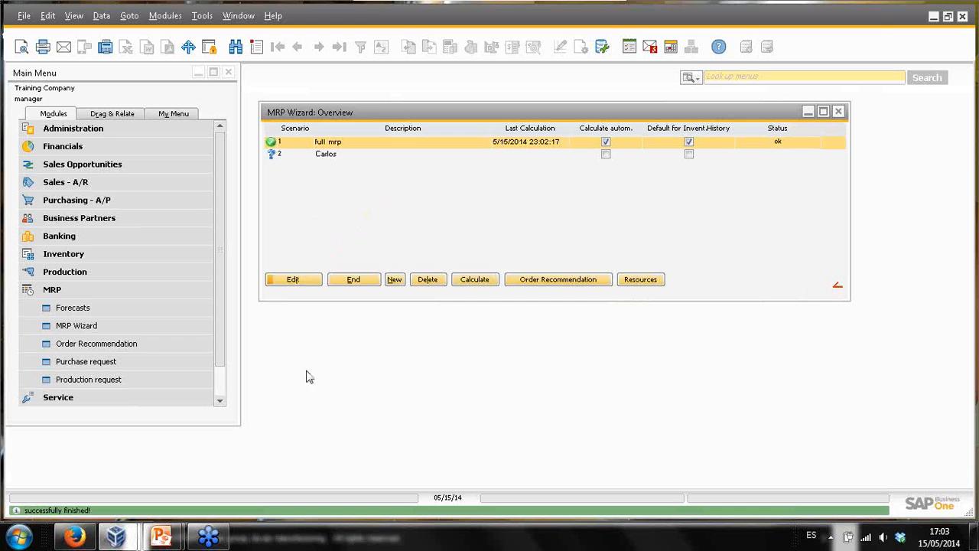
click(474, 280)
click(338, 284)
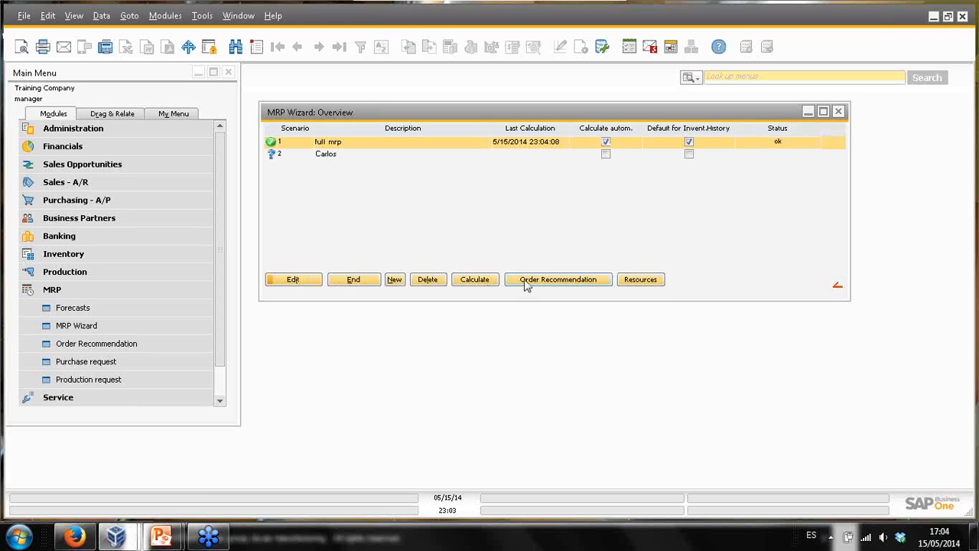
Step: Review the planned requirements of Frozen Beans 1KG and Industrial Unit B17272 in the scenario's order recommendation, and close it
click(525, 280)
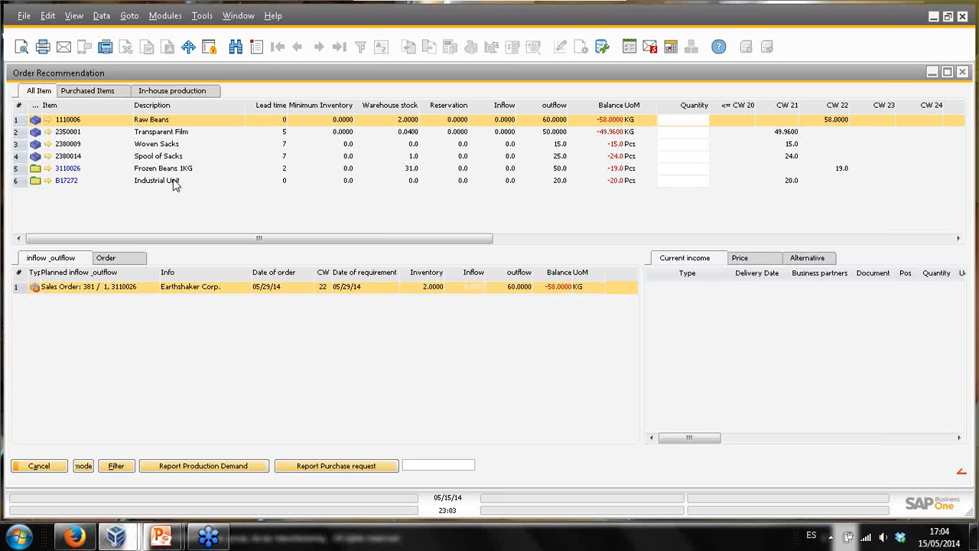
click(181, 170)
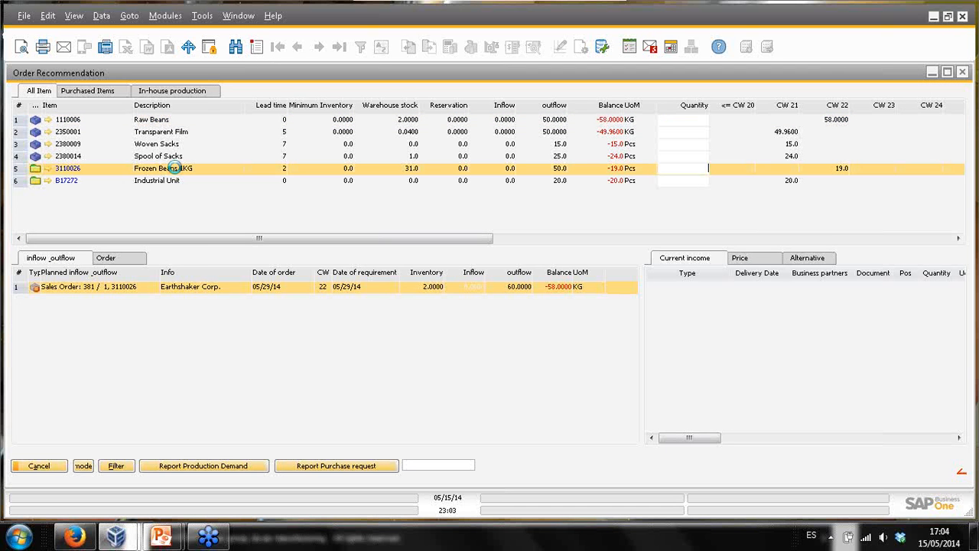
click(140, 185)
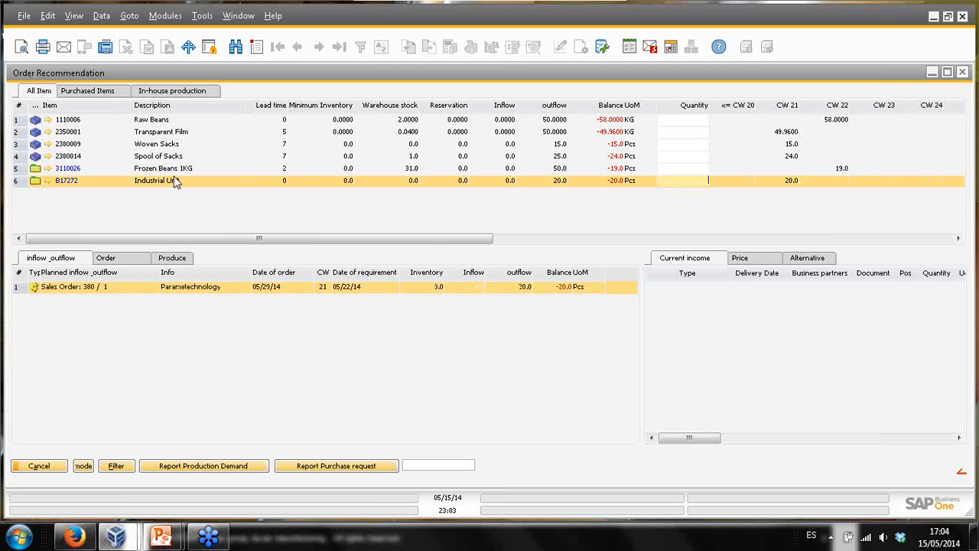
click(179, 169)
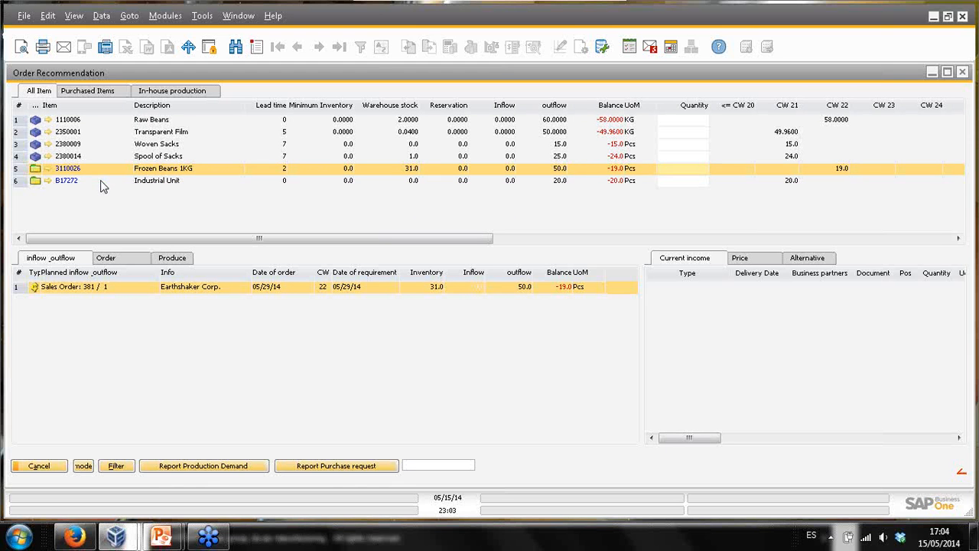
click(142, 182)
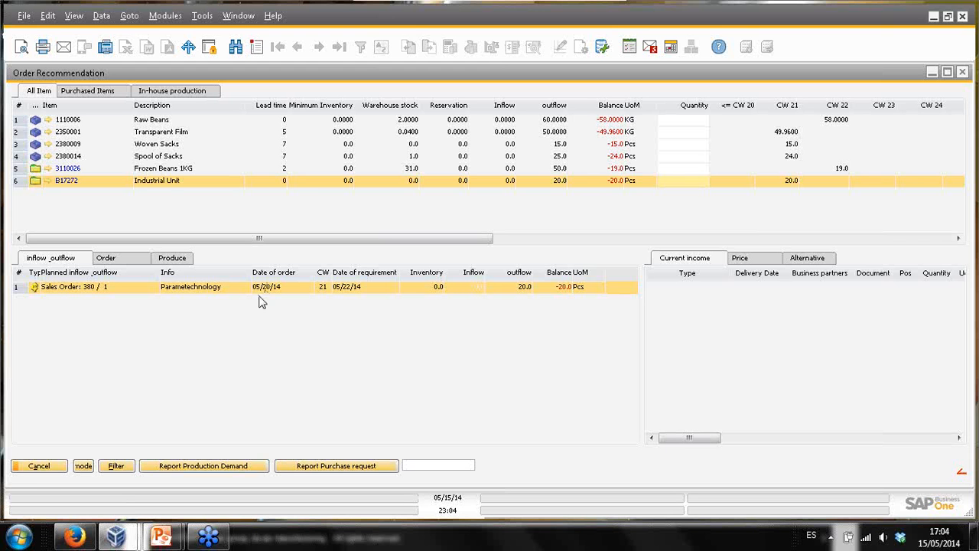
click(42, 467)
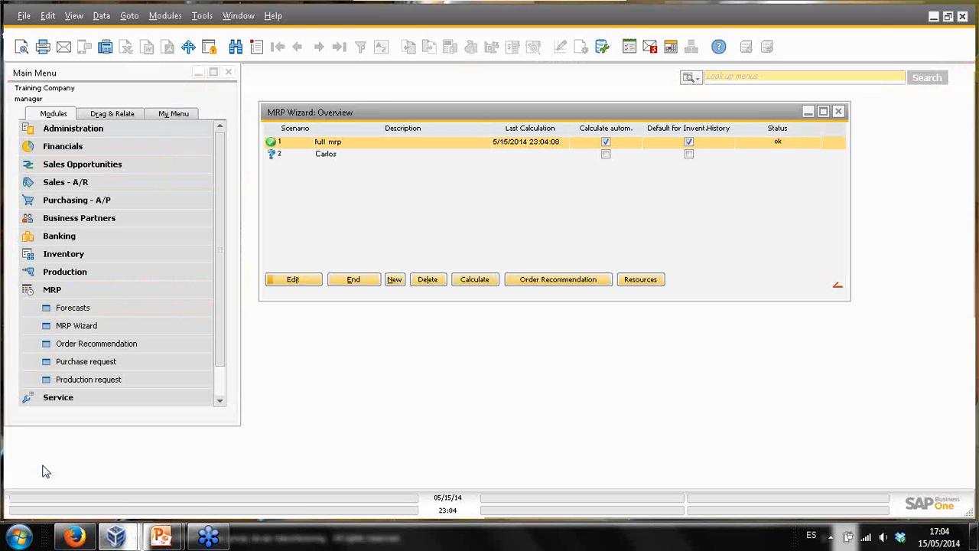
click(92, 185)
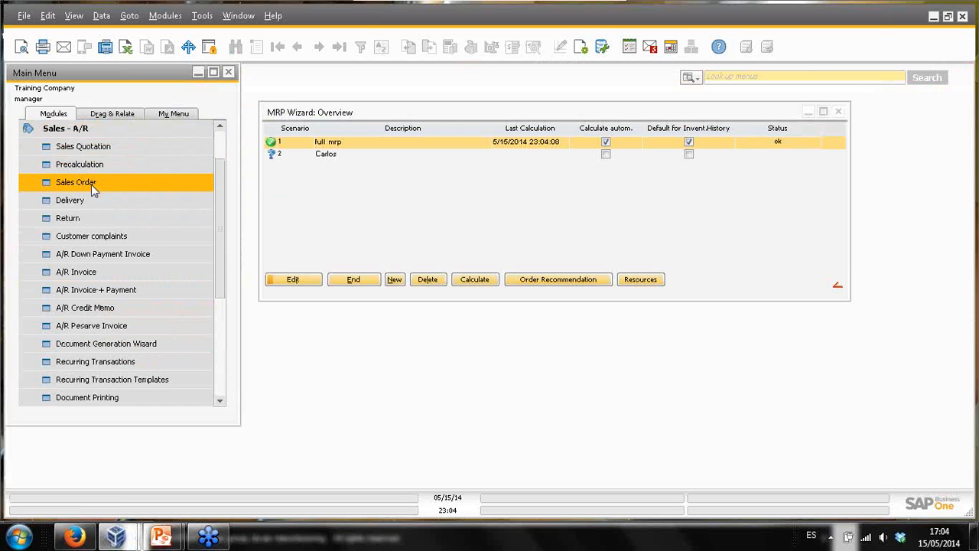
click(91, 184)
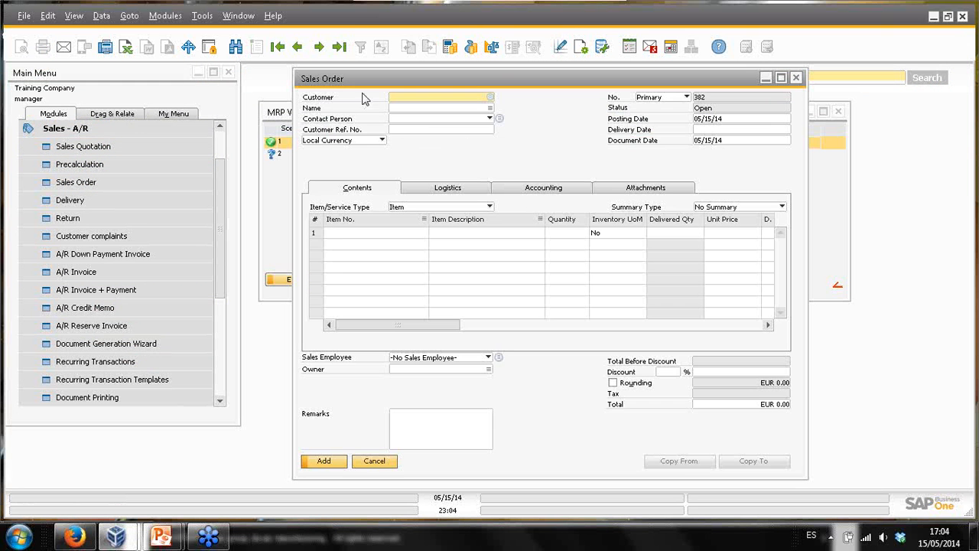
click(375, 461)
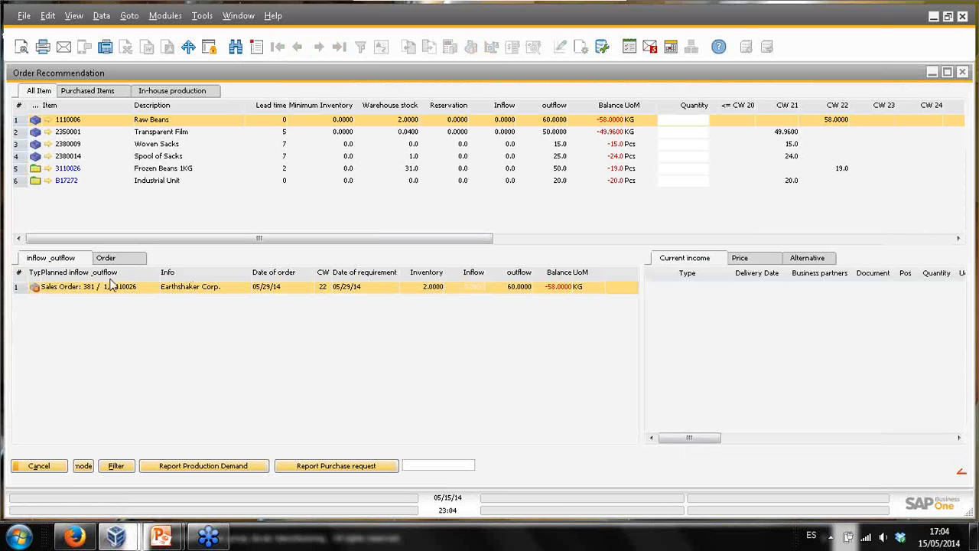
Step: Inspect sales order 380 behind the Industrial Unit requirement, close it, and view the planned requirement of Frozen Beans 1KG
click(86, 181)
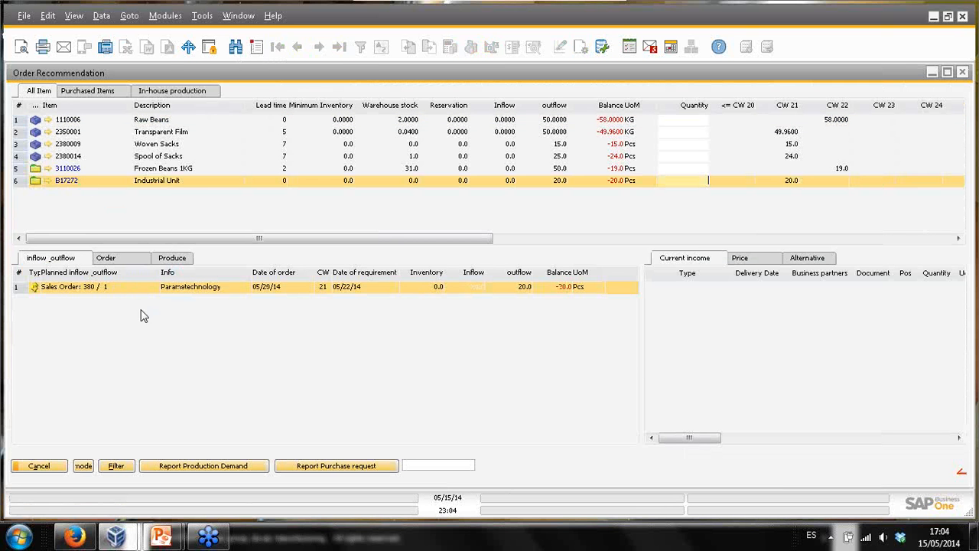
right_click(137, 286)
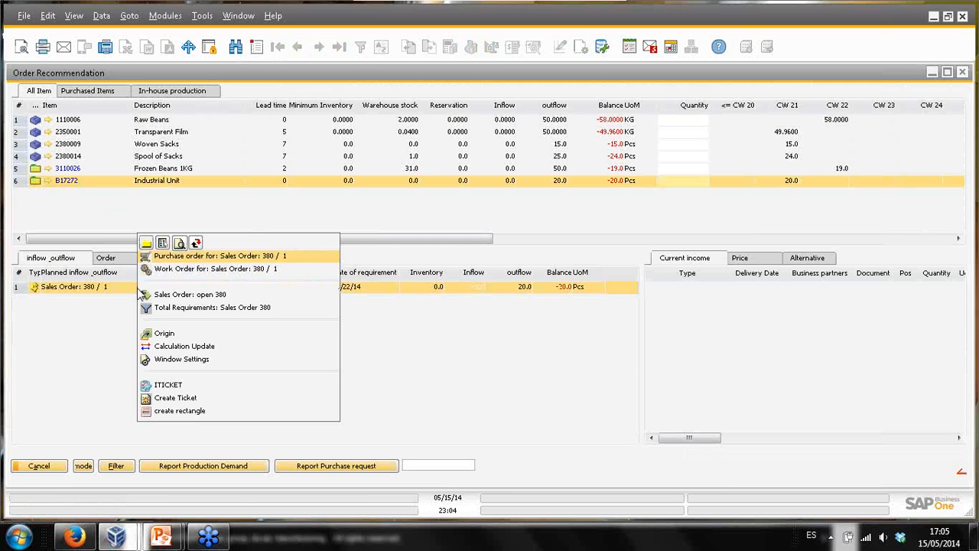
click(194, 297)
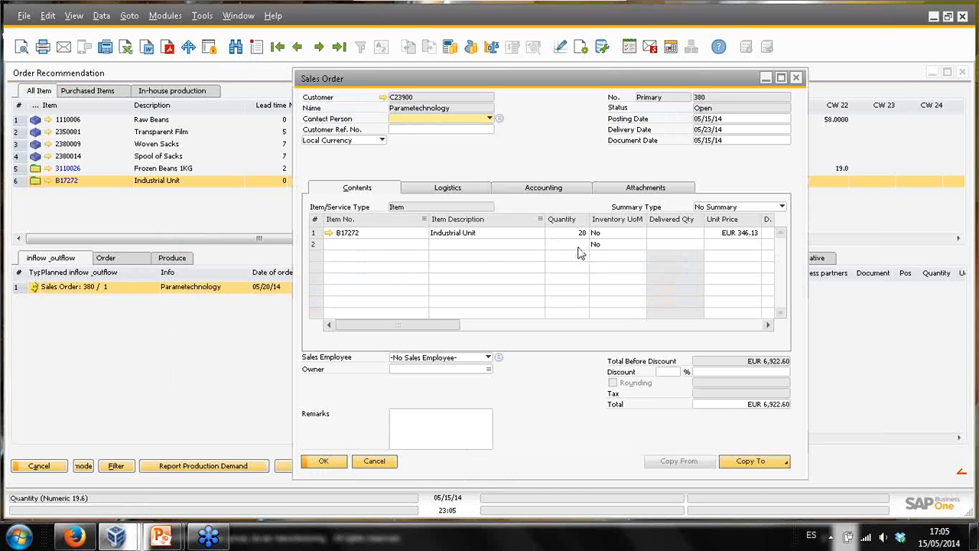
click(374, 460)
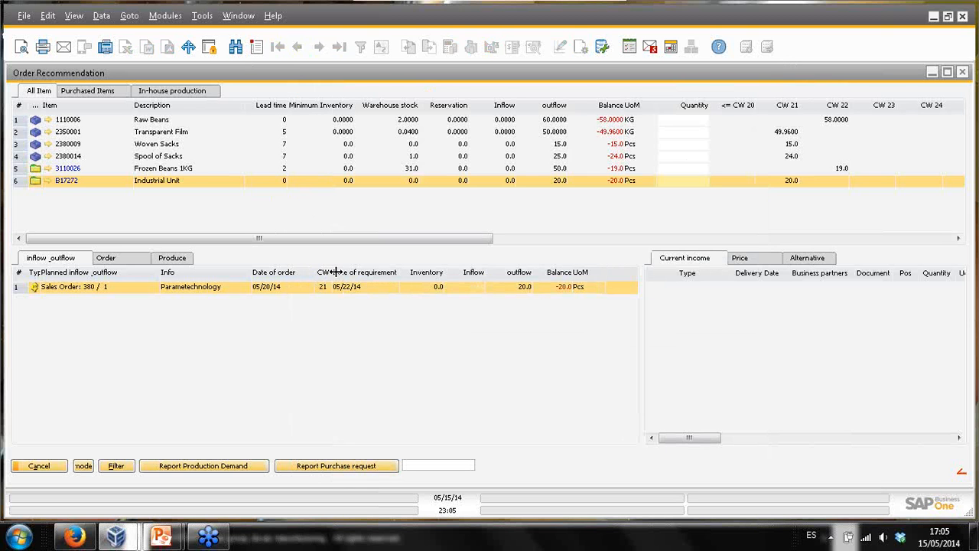
click(184, 169)
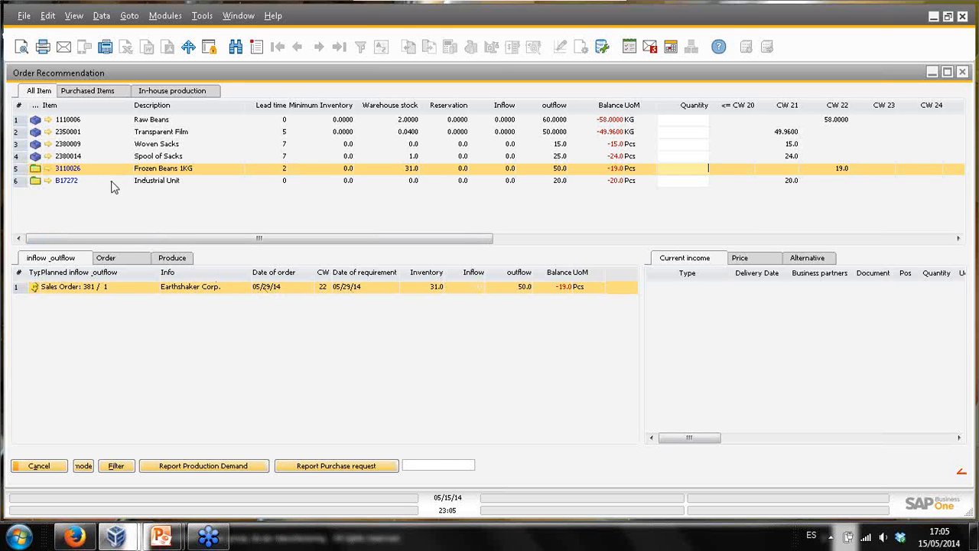
Step: Open the master data of item 2380014 Spool of Sacks and set its required inventory level to 10 Pcs
click(137, 155)
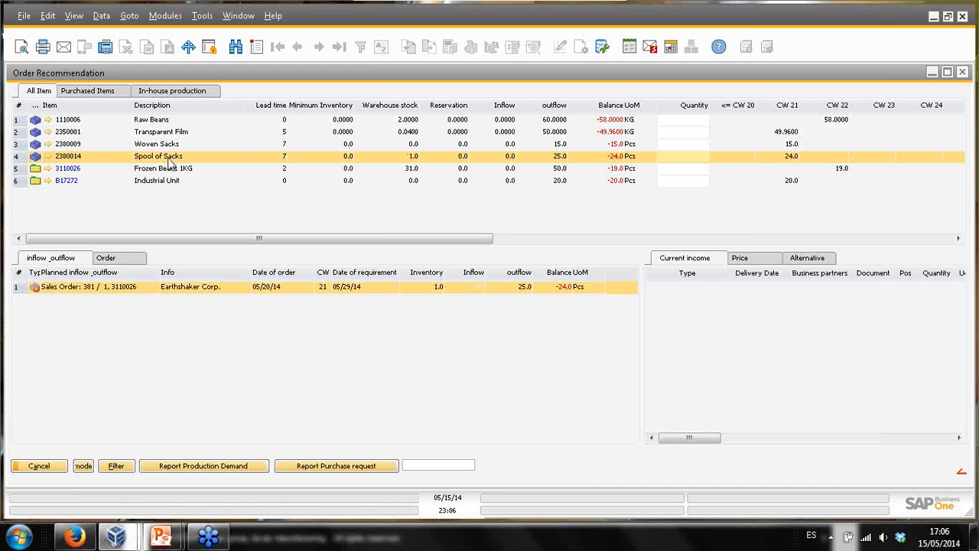
click(47, 156)
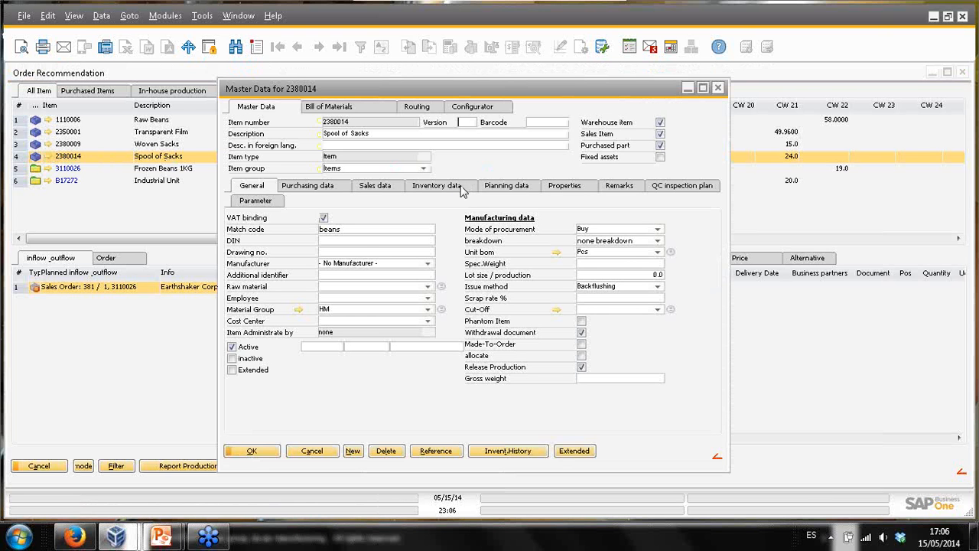
click(461, 191)
click(622, 263)
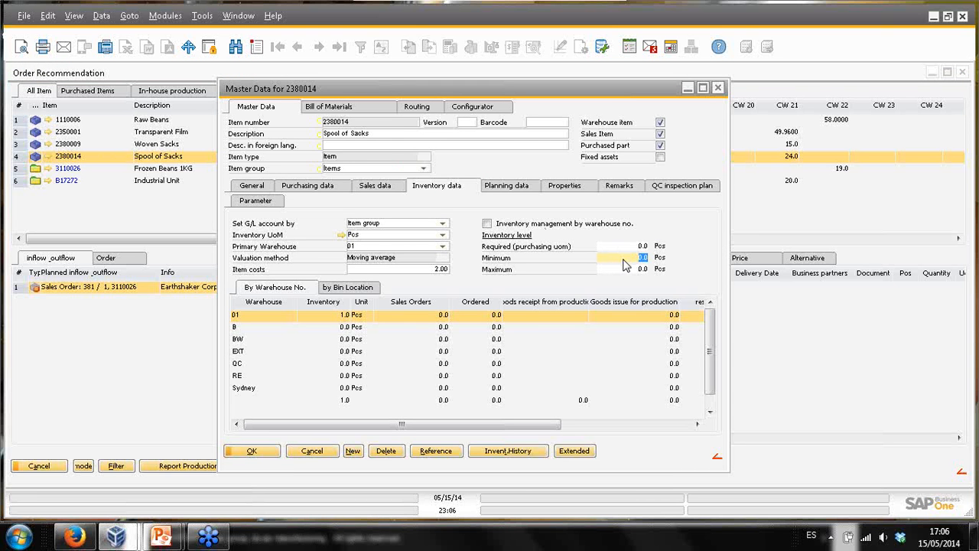
click(634, 247)
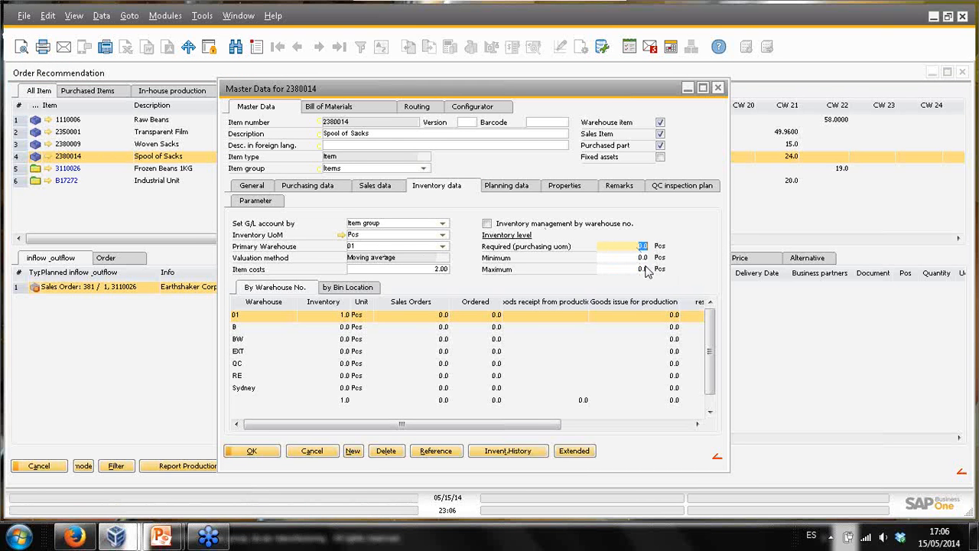
text(10)
key(Tab)
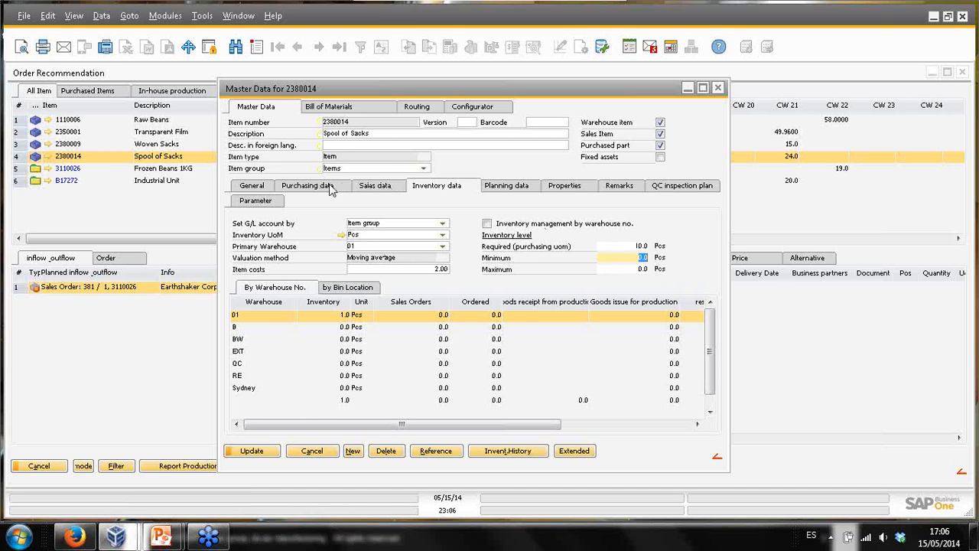
Step: Set the Spool of Sacks planning data to a minimum order amount of 50 and an order multiple of 5, and save the item
click(333, 190)
click(514, 191)
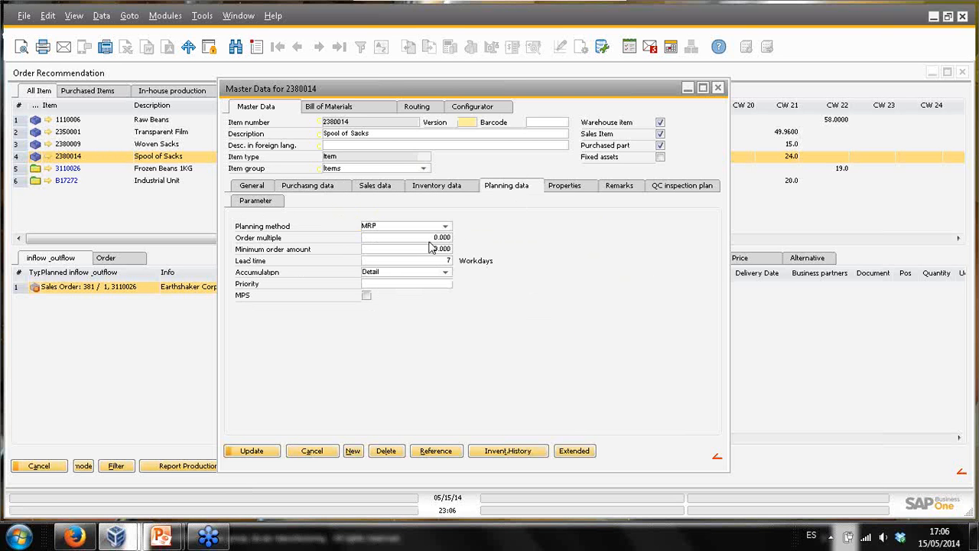
click(437, 251)
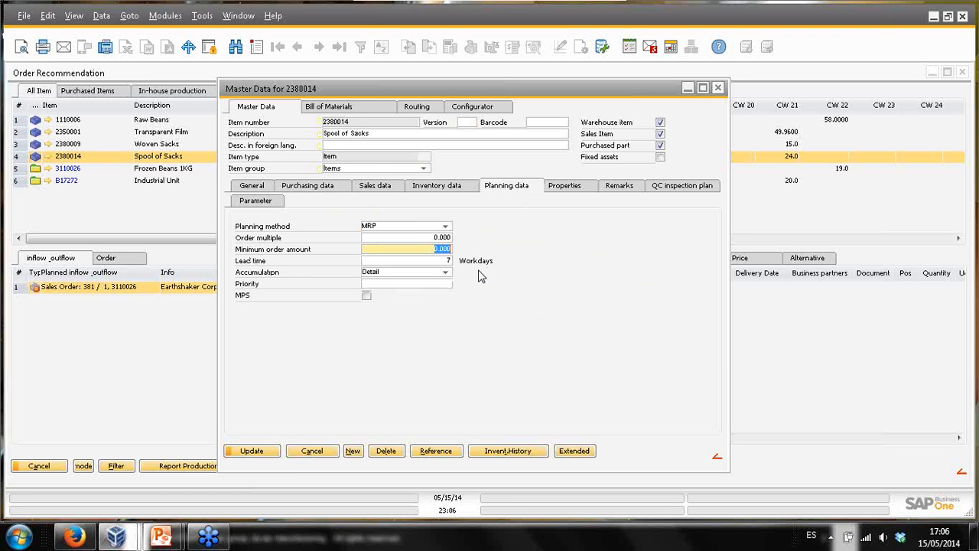
text(50)
click(400, 237)
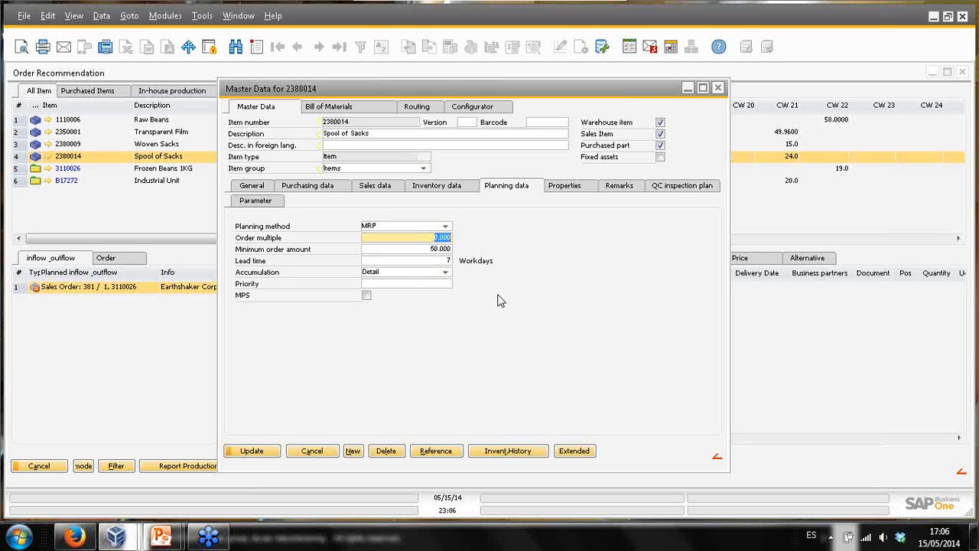
text(5)
key(Tab)
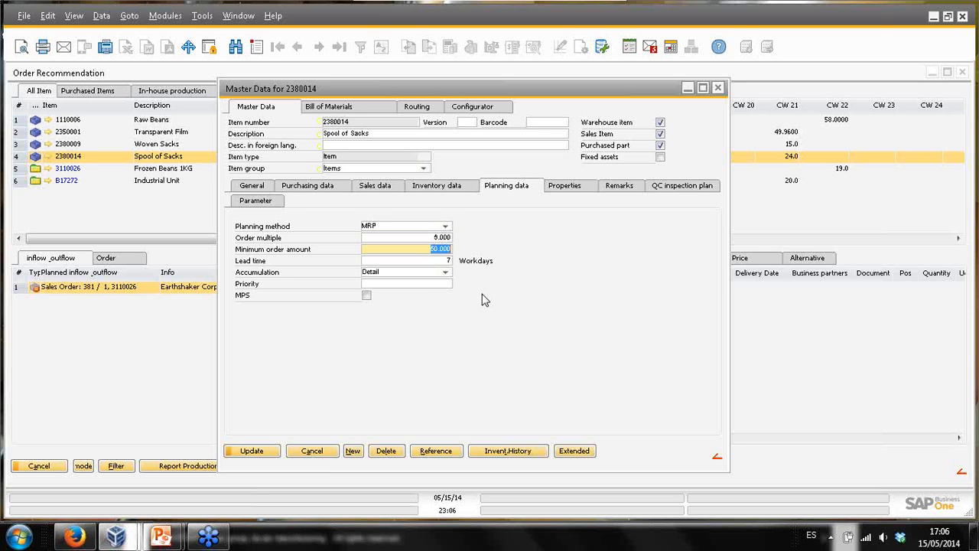
click(260, 451)
Step: Close the order recommendation and recalculate the full mrp scenario
click(42, 465)
click(47, 466)
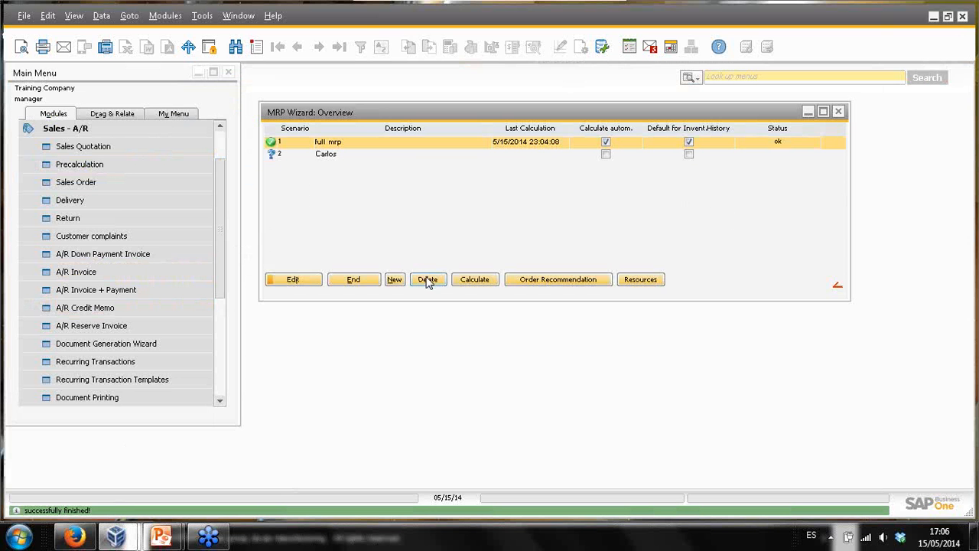
click(481, 282)
click(340, 283)
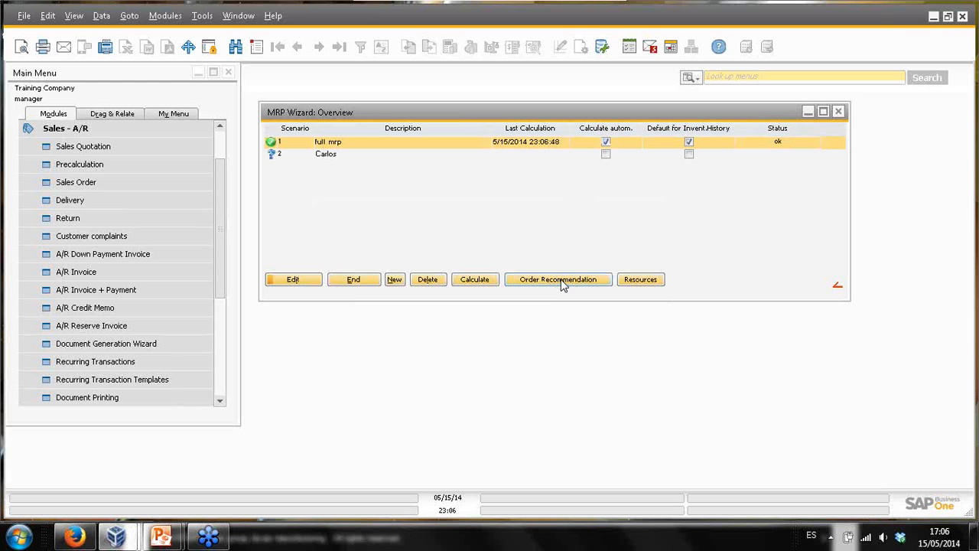
Step: From the recalculated order recommendation, prepare a purchase for the Spool of Sacks requirement of sales order 381, accepting the minimum quantity of 50
click(559, 281)
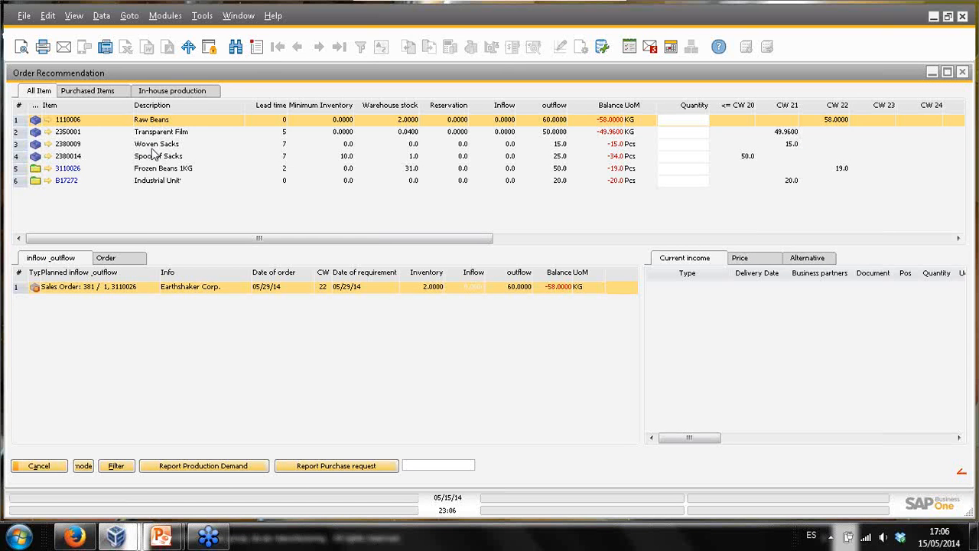
click(165, 158)
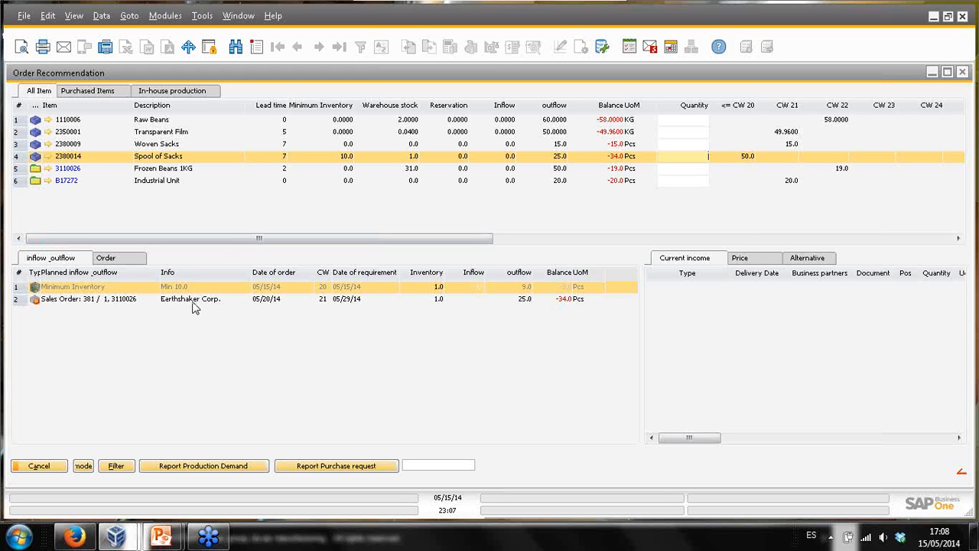
double_click(117, 299)
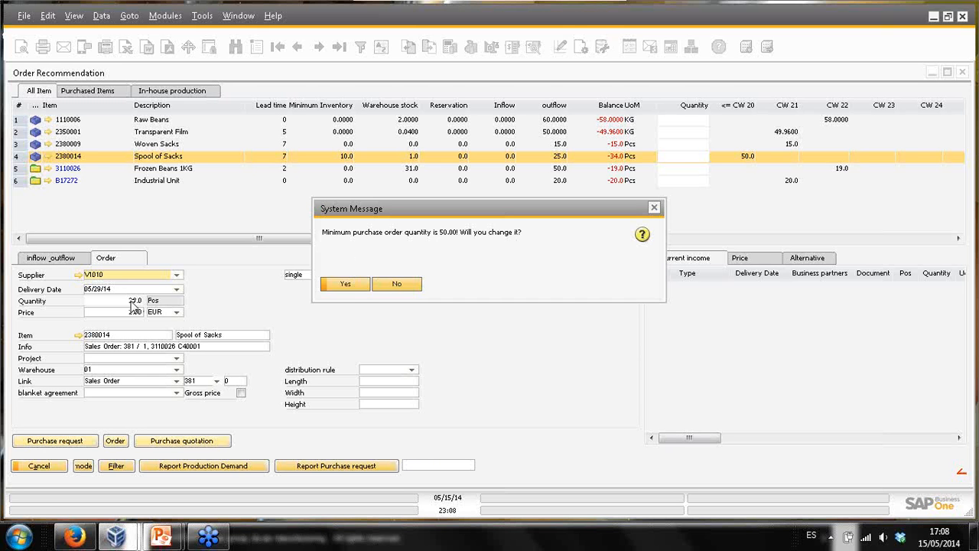
click(345, 285)
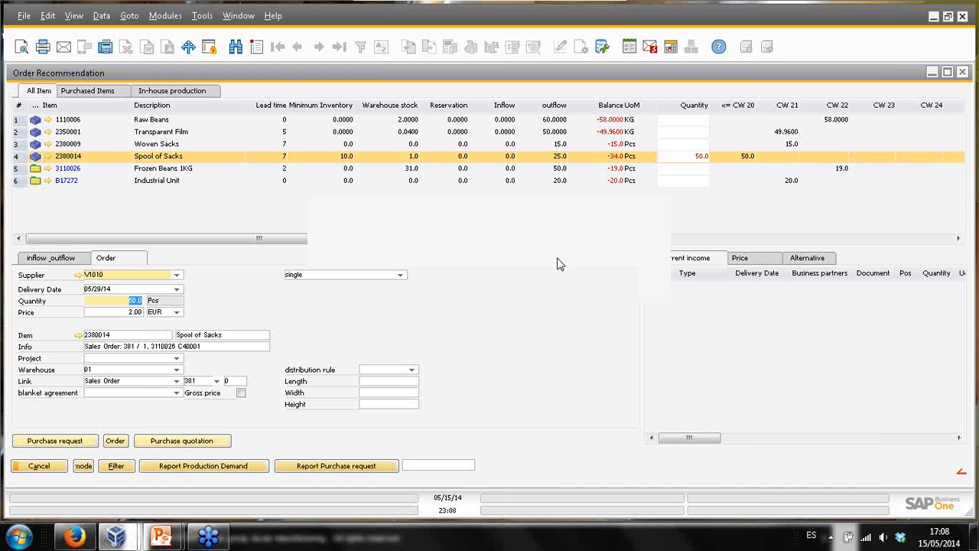
Step: Compare the daily and weekly delivery schedules for the Spool of Sacks order and set the delivery interval to Month
click(399, 274)
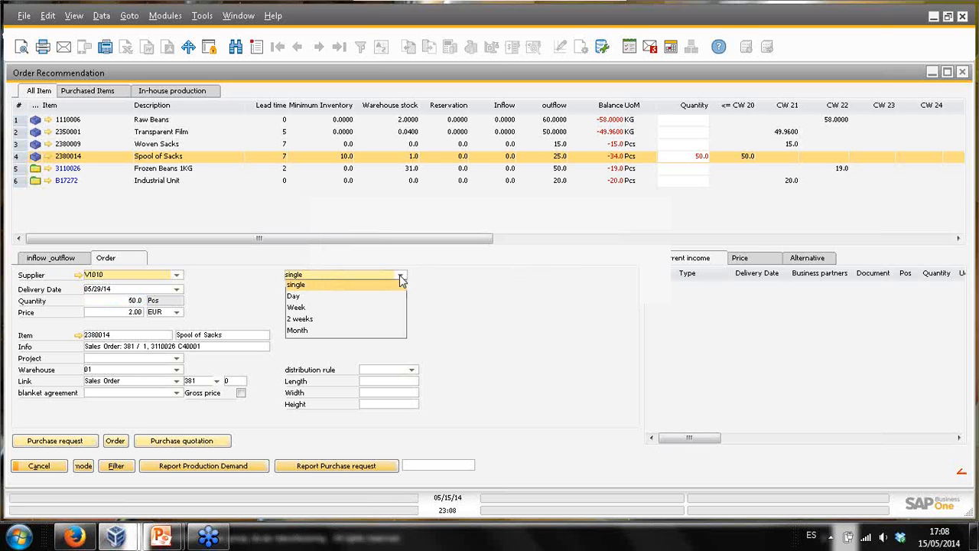
click(297, 297)
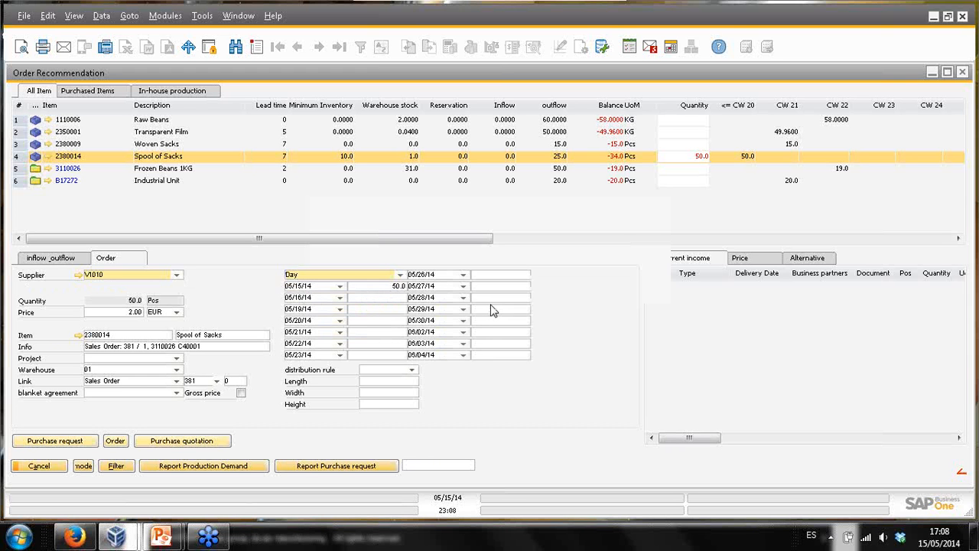
click(403, 275)
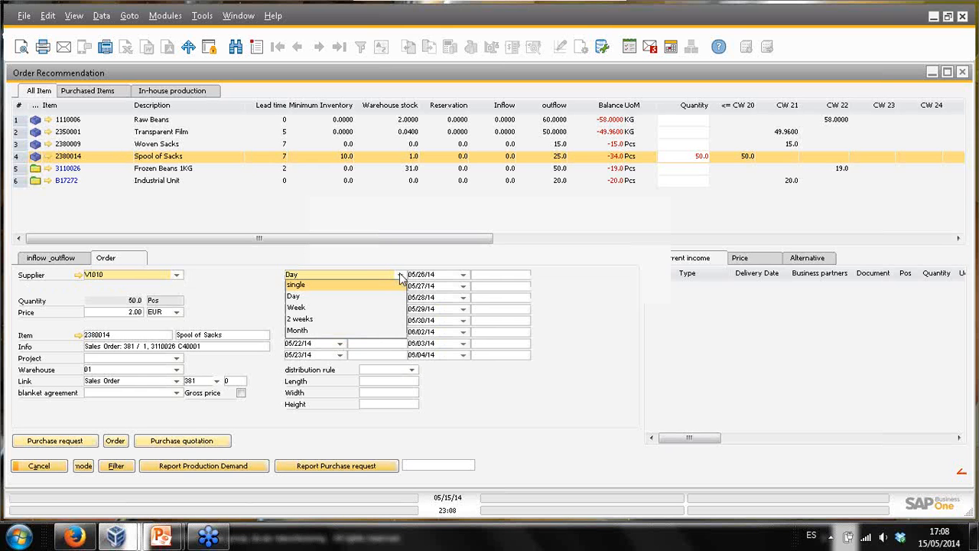
click(301, 309)
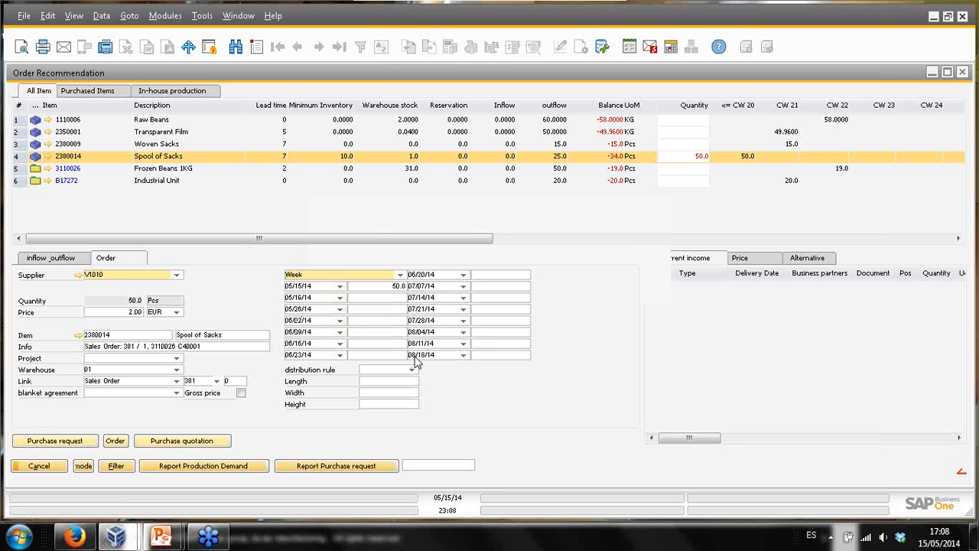
click(399, 275)
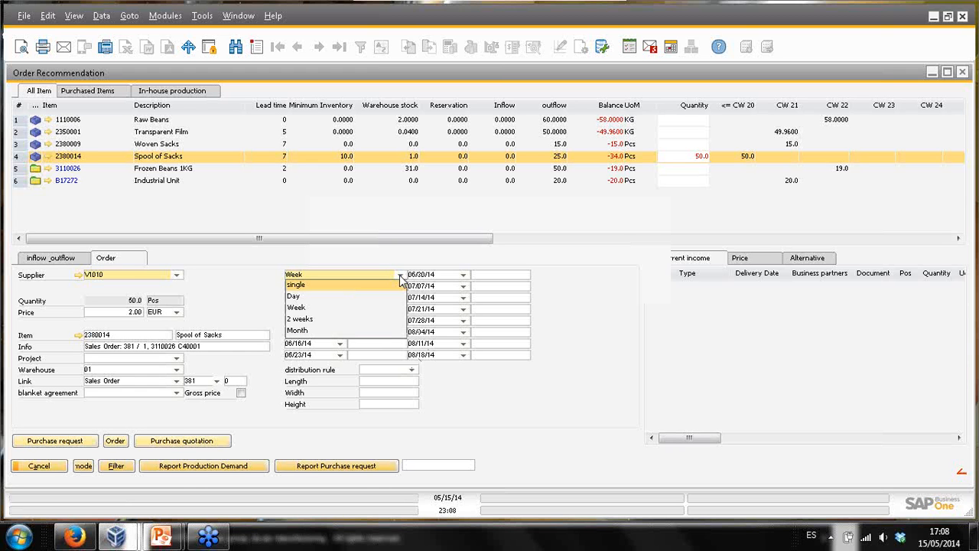
click(298, 330)
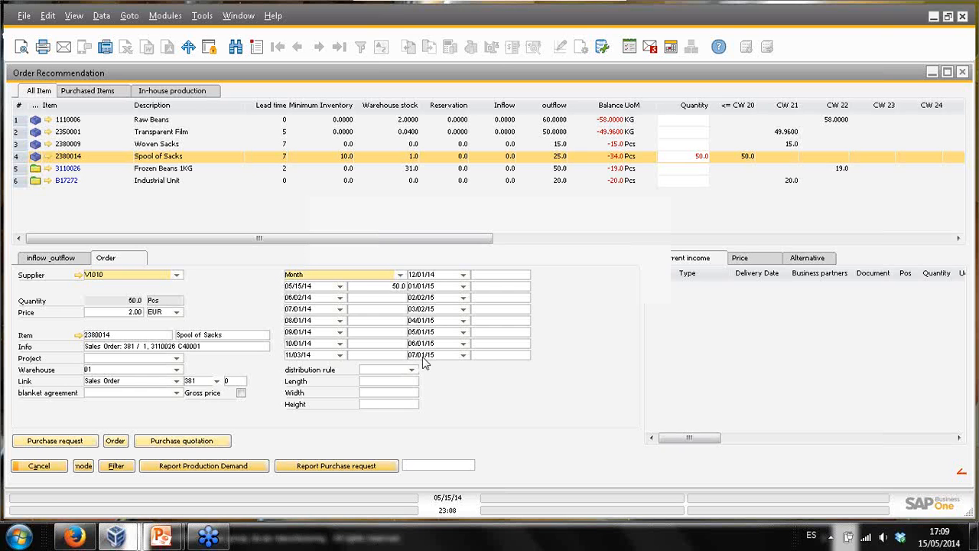
Step: Set the Spool of Sacks delivery interval to single and transfer the order quantity for CW 20
click(400, 278)
click(366, 284)
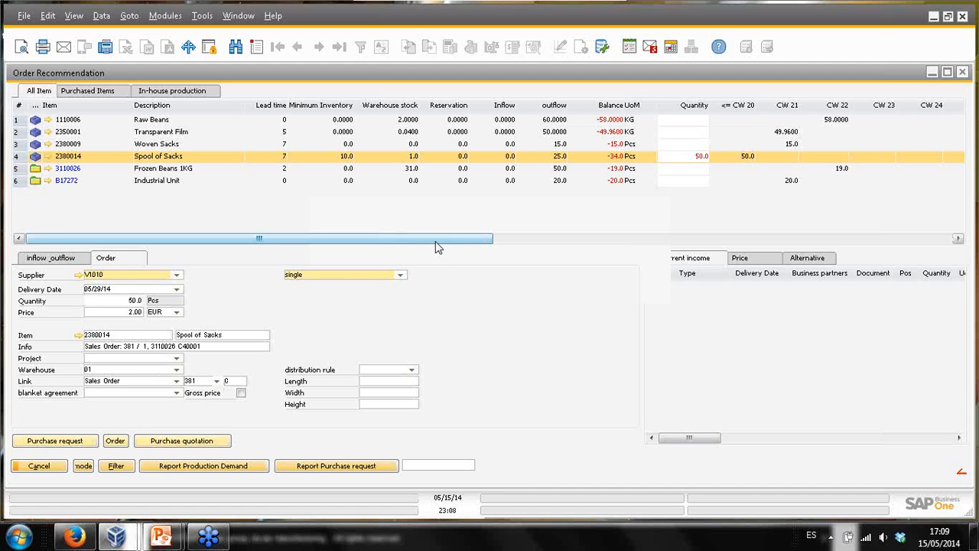
drag(430, 245, 542, 238)
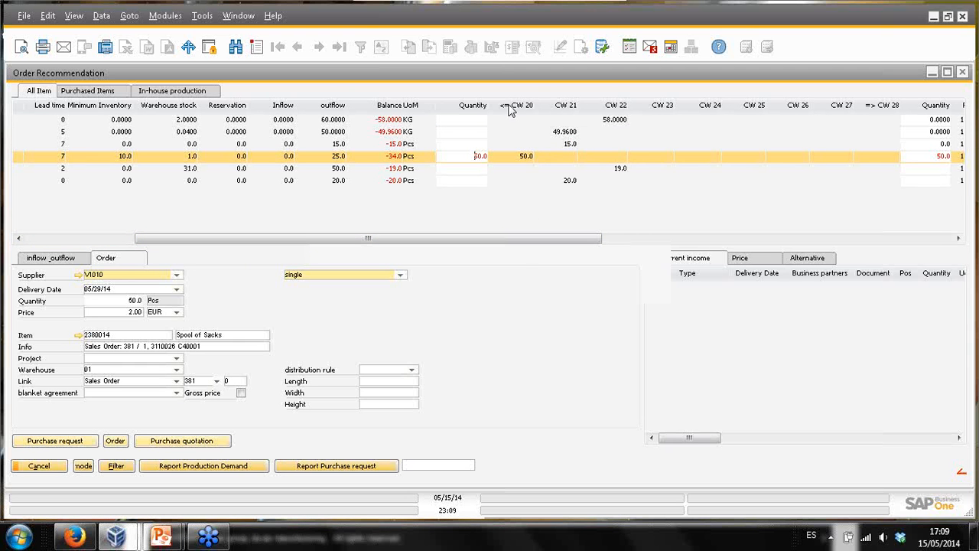
right_click(509, 109)
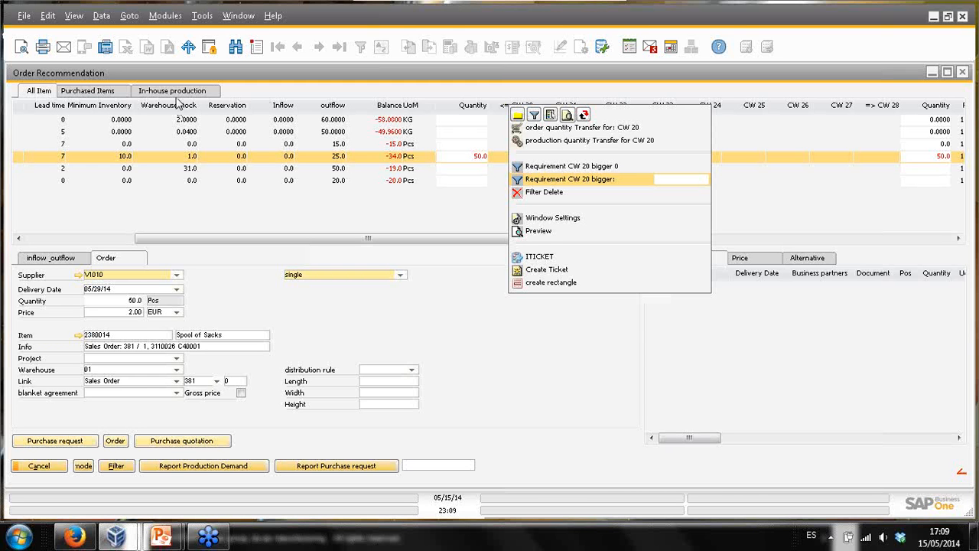
click(562, 131)
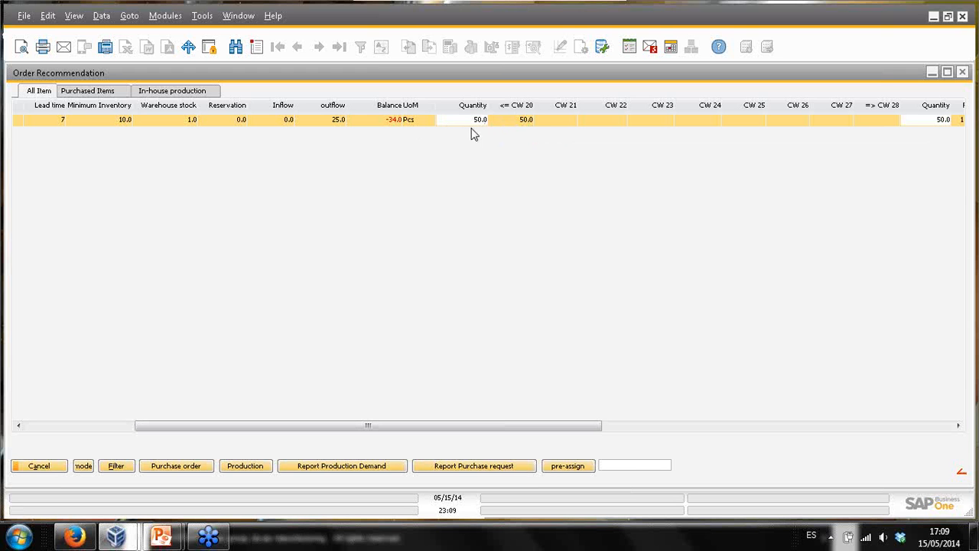
Step: Pre-assign the order quantities with 20 security workdays and Buy as the mode of procurement
click(569, 468)
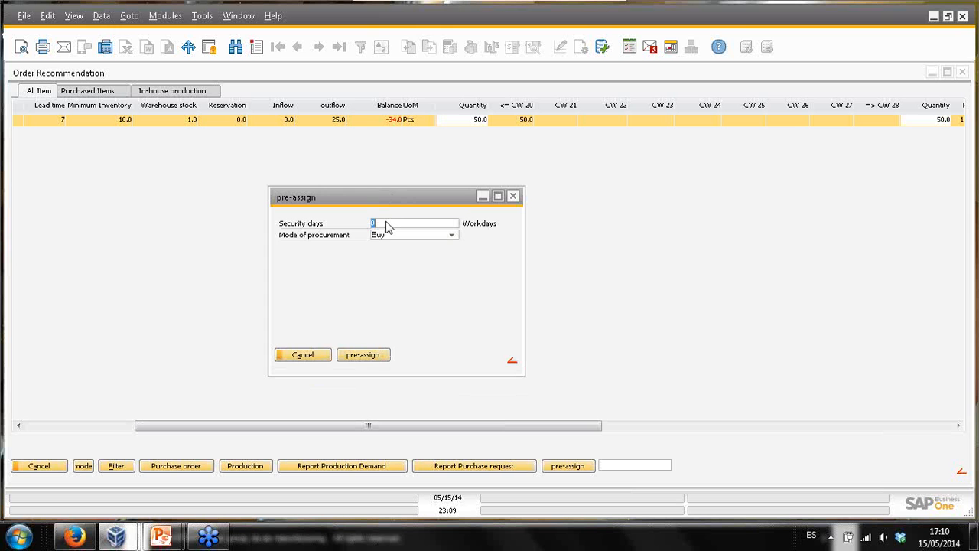
text(20)
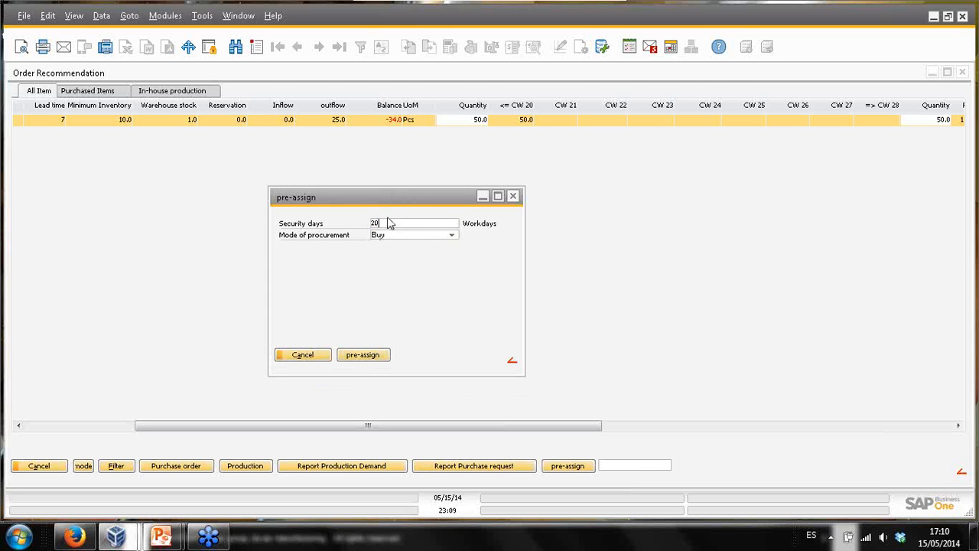
click(451, 235)
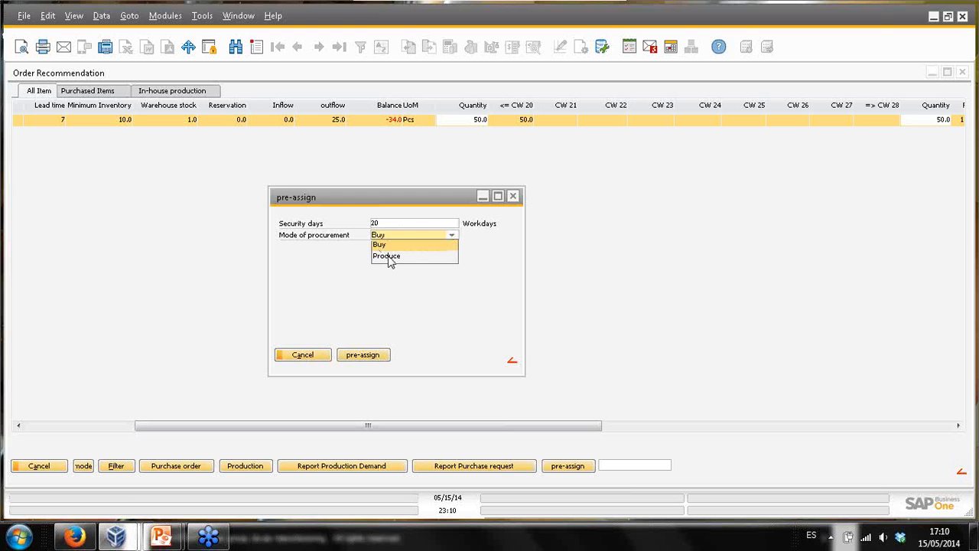
click(364, 355)
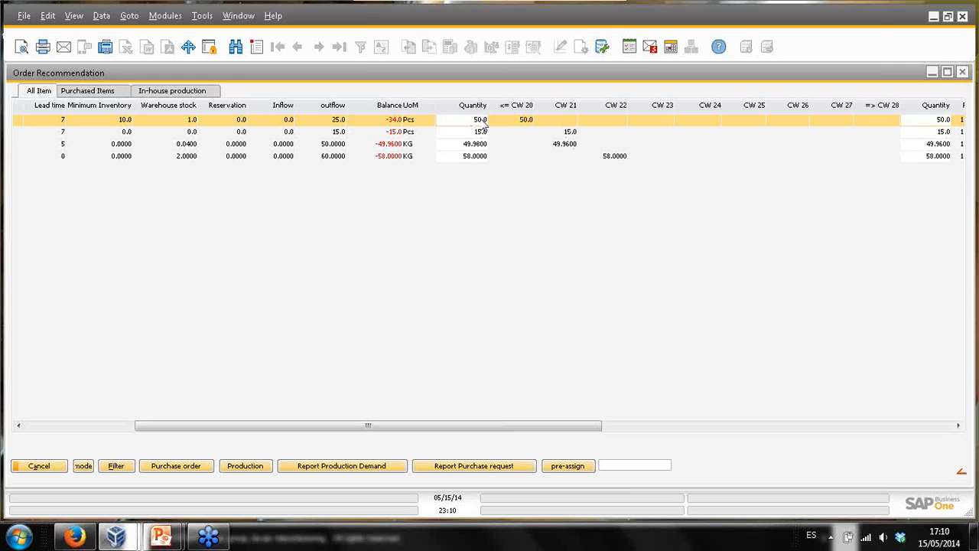
Step: Check the delivery and order dates of the pre-assigned items and the suppliers available for Spool of Sacks, keeping V1010
drag(489, 428, 684, 425)
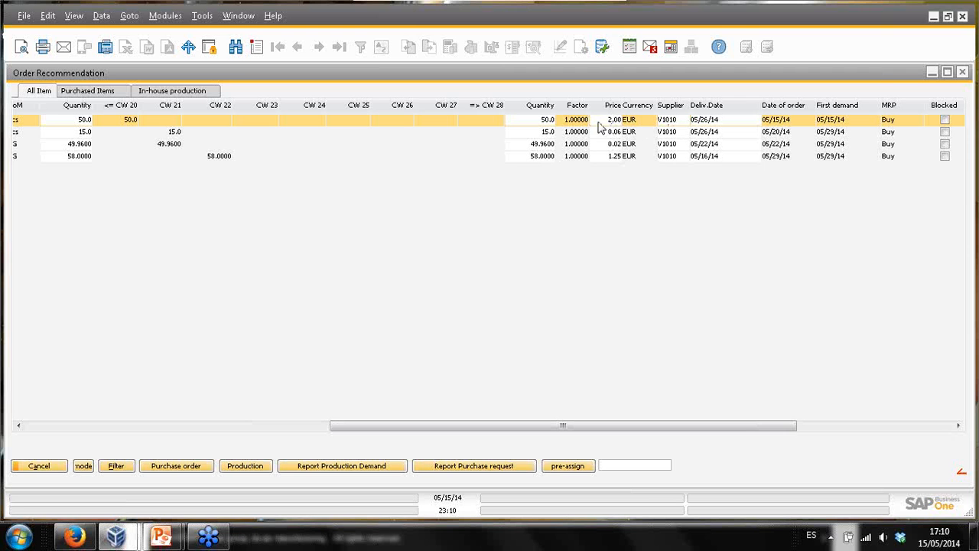
click(677, 122)
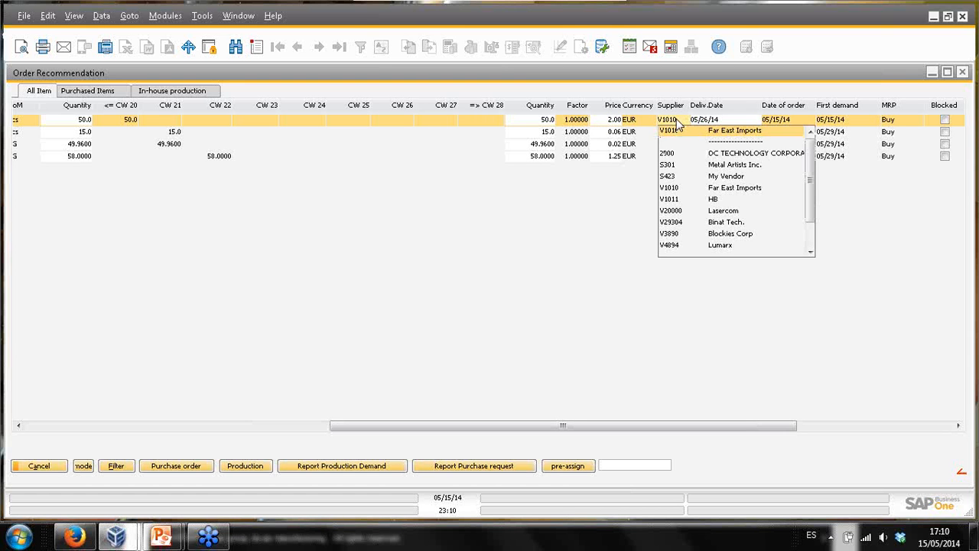
scroll(812, 163, down, 1)
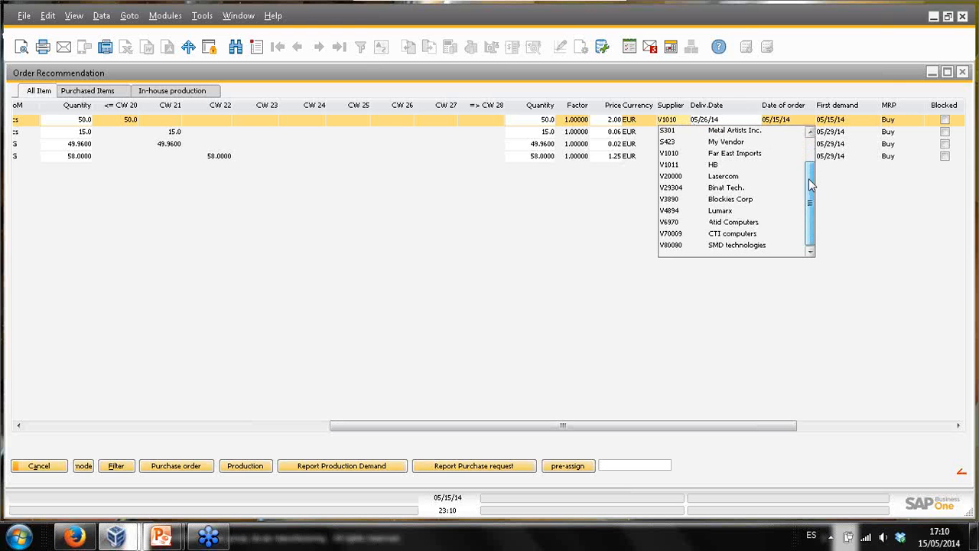
scroll(812, 188, up, 1)
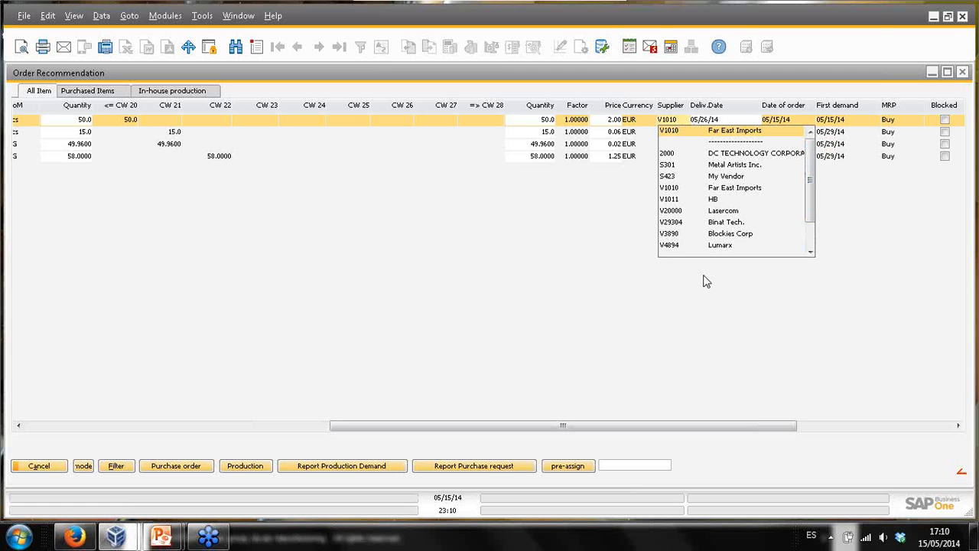
click(683, 283)
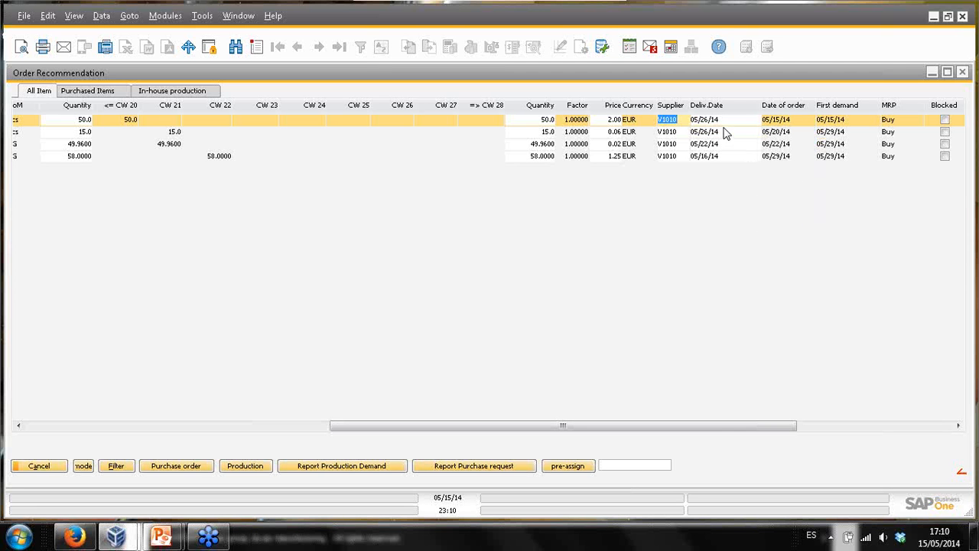
Step: Review the column visibility and formatting options in the order recommendation's window settings, and close them without changes
drag(699, 425, 513, 424)
right_click(478, 260)
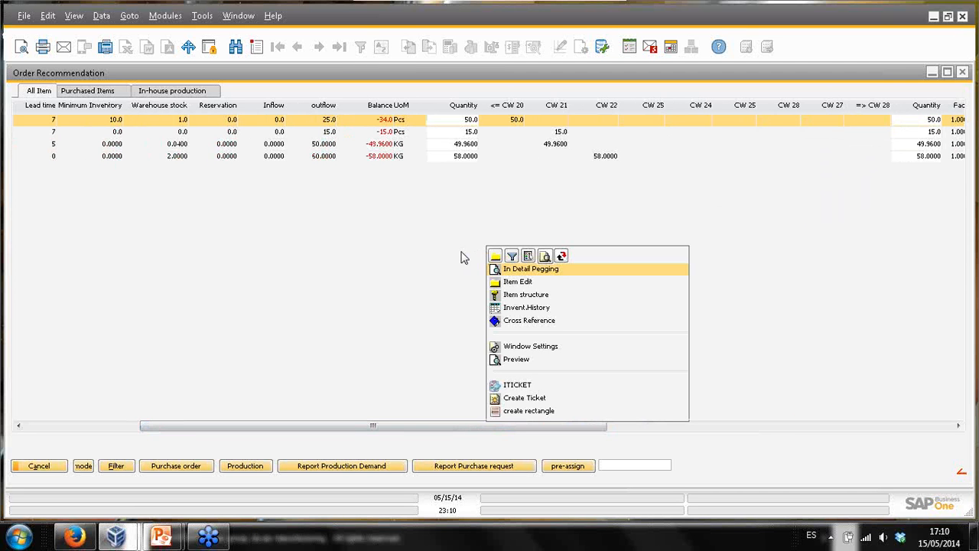
click(529, 348)
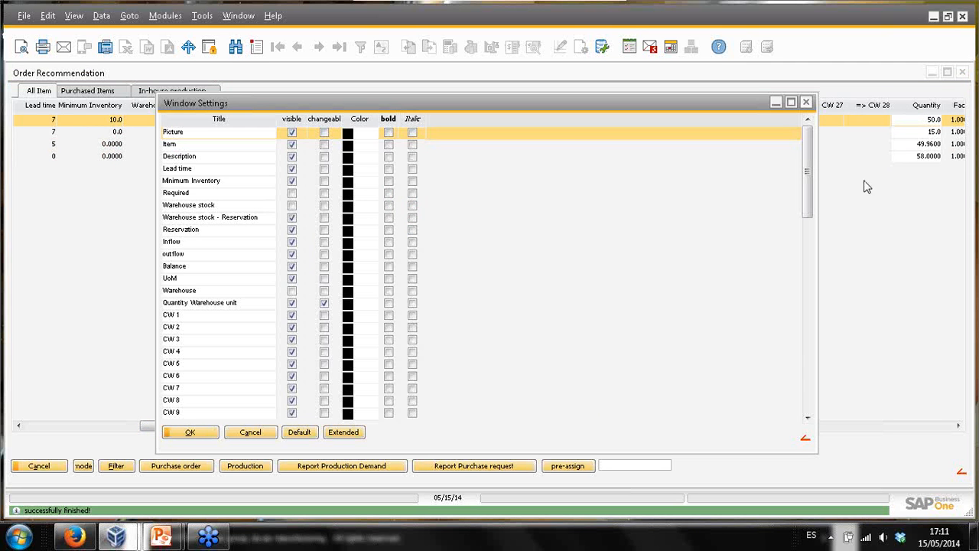
drag(808, 181, 806, 380)
click(263, 431)
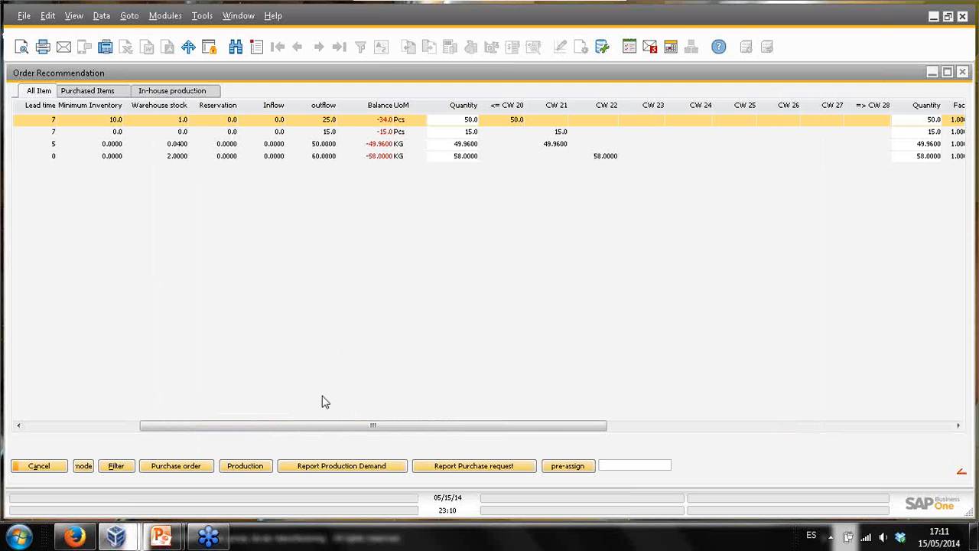
Step: Look at the detailed order view for Spool of Sacks and return to the plain list of pre-assigned items
drag(309, 426, 151, 425)
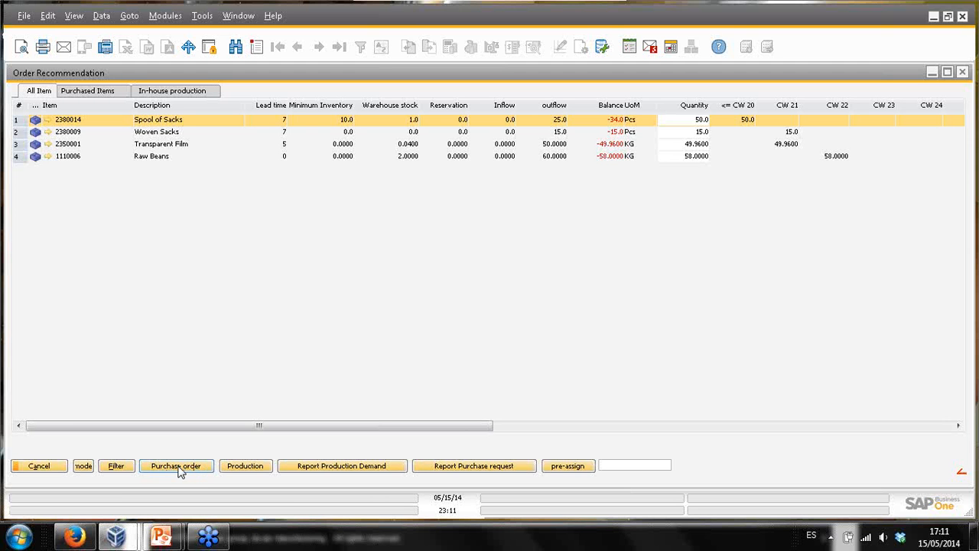
click(86, 467)
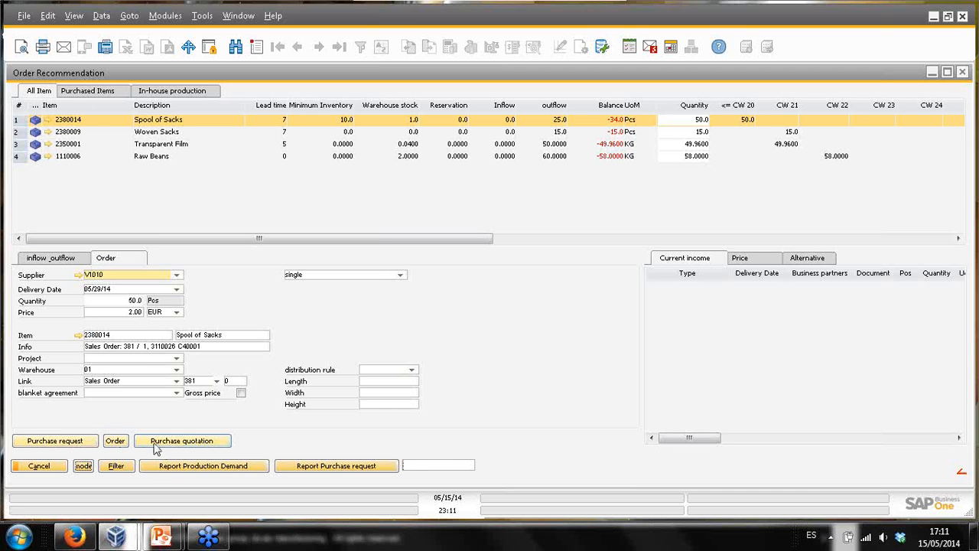
click(84, 468)
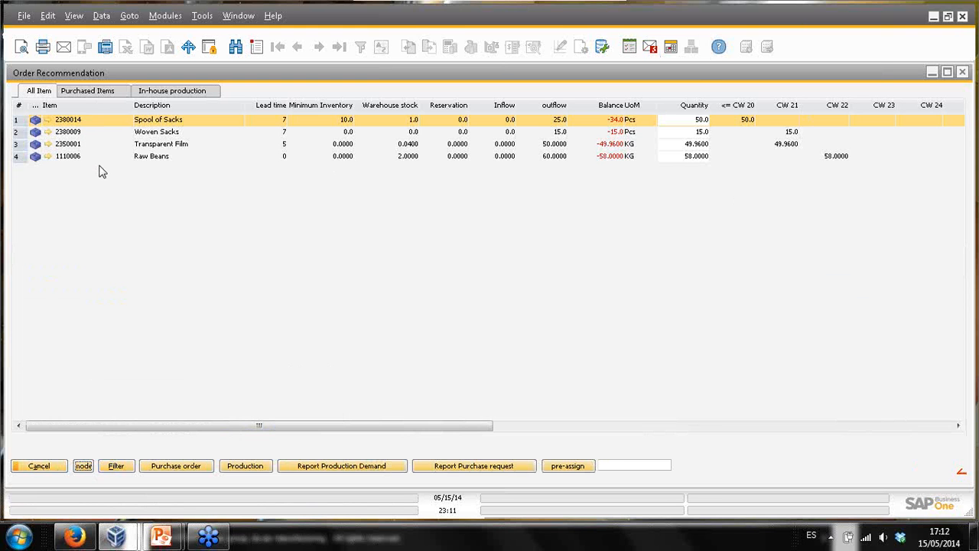
Step: Examine the MRP run filter's sales order, project and shortage or balance options, and cancel the filter
click(117, 468)
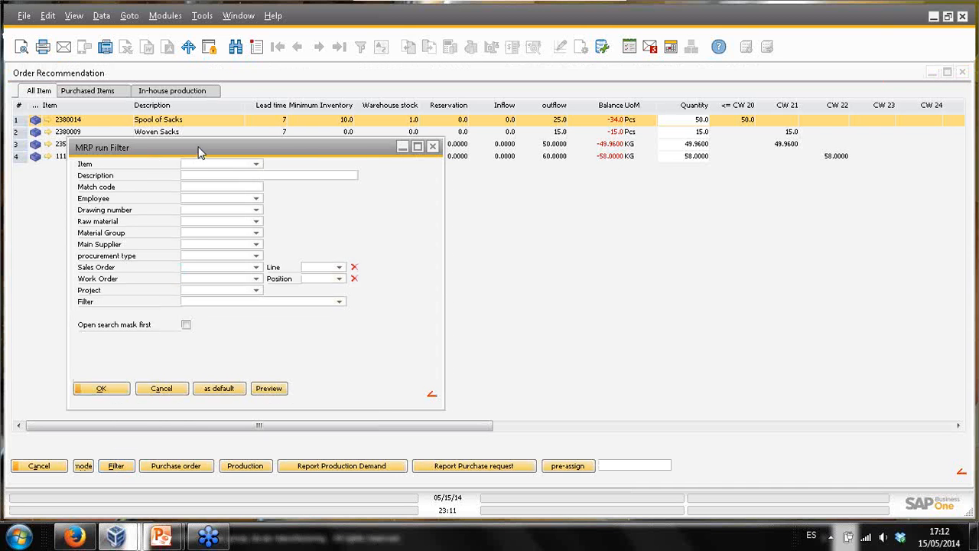
drag(198, 151, 219, 133)
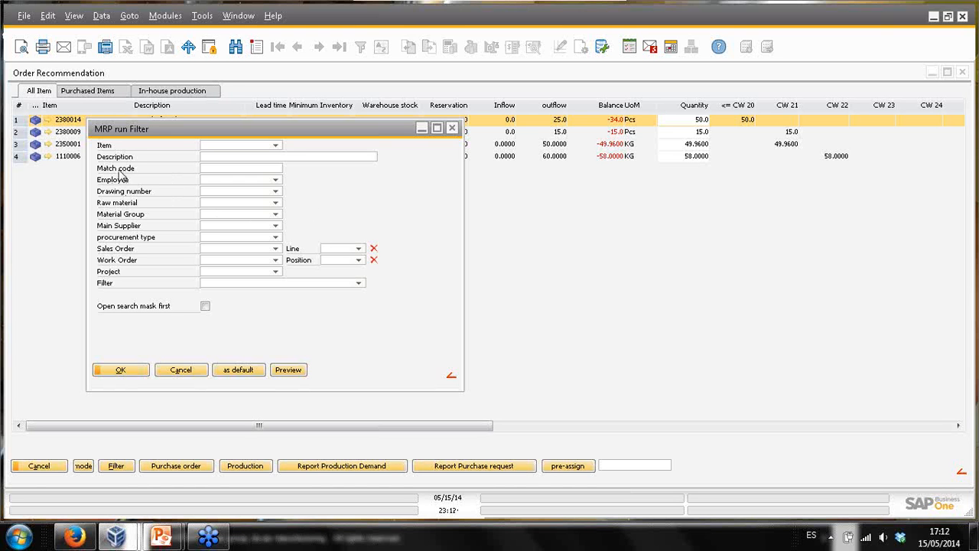
click(276, 249)
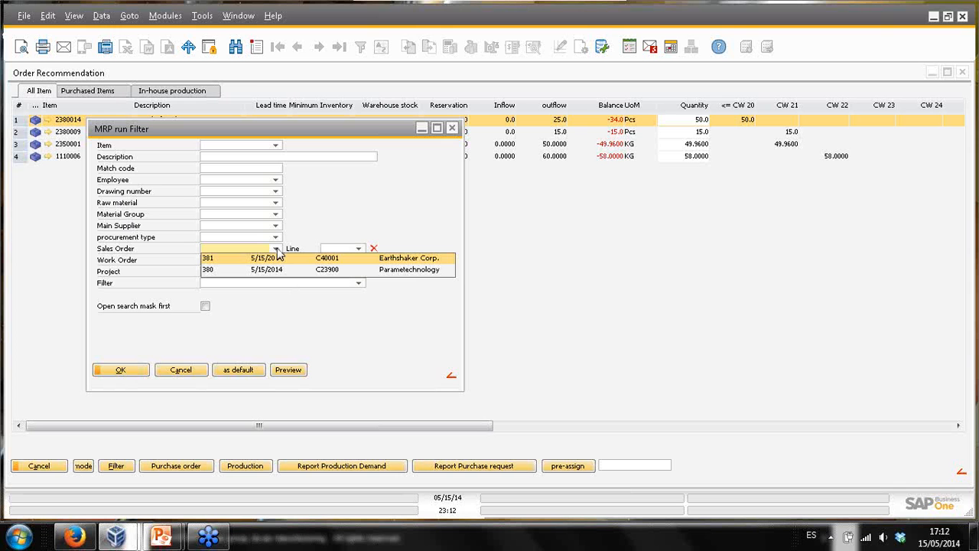
click(311, 223)
click(276, 271)
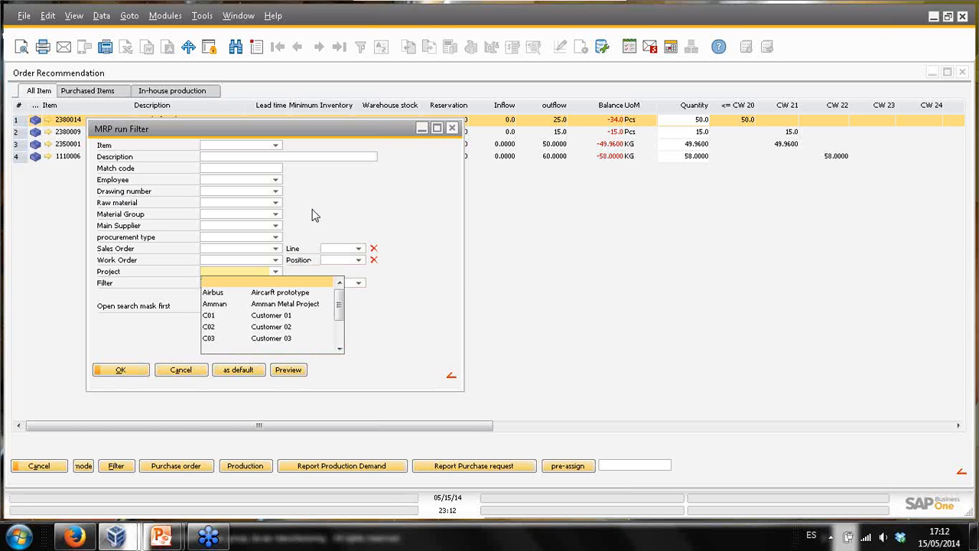
click(324, 227)
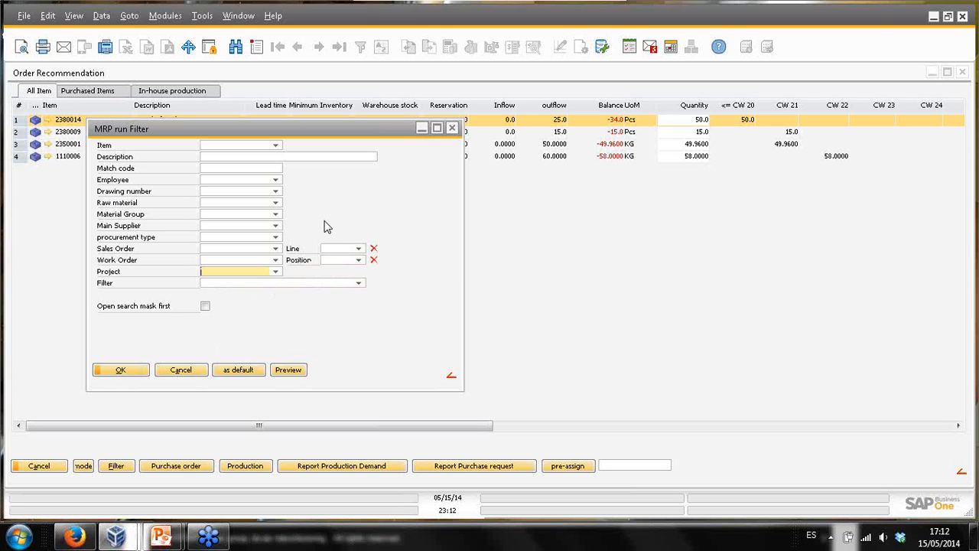
click(359, 284)
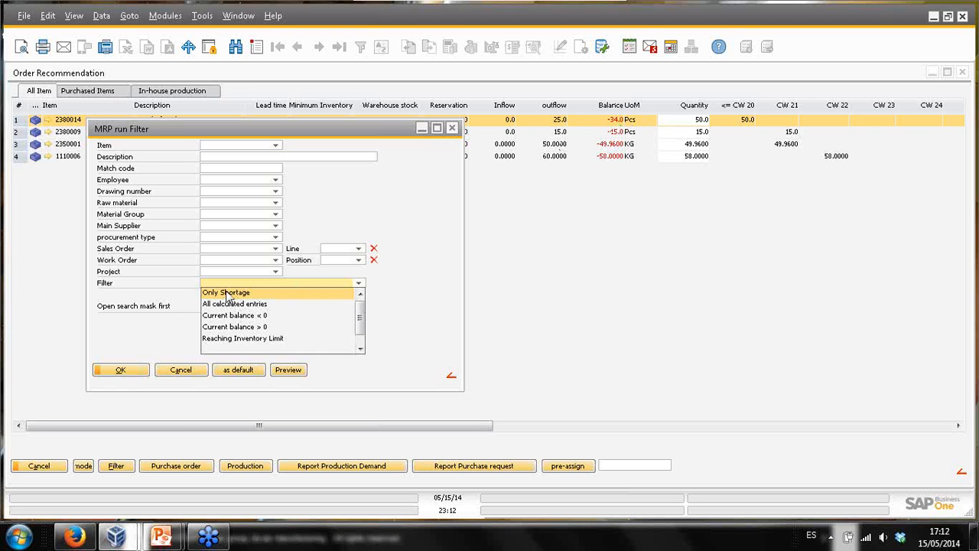
click(431, 312)
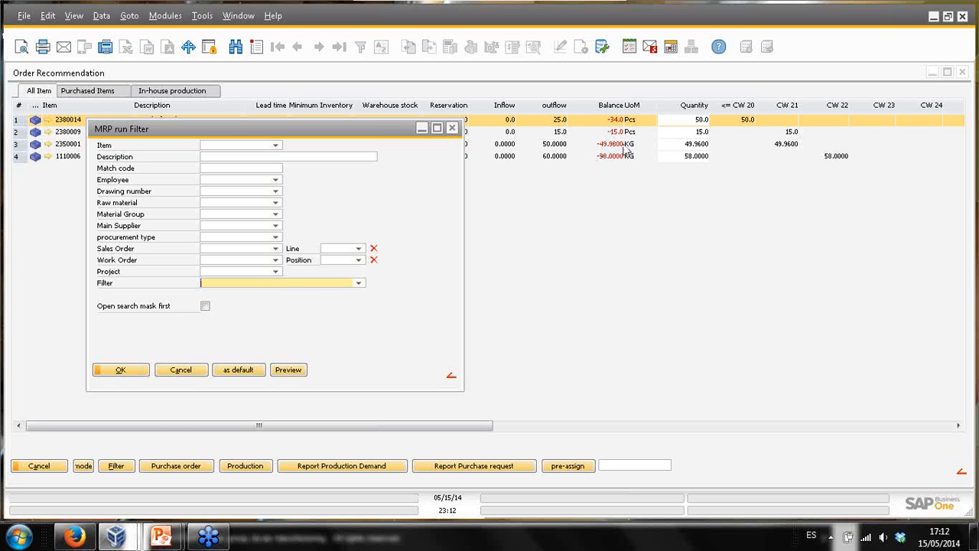
click(180, 370)
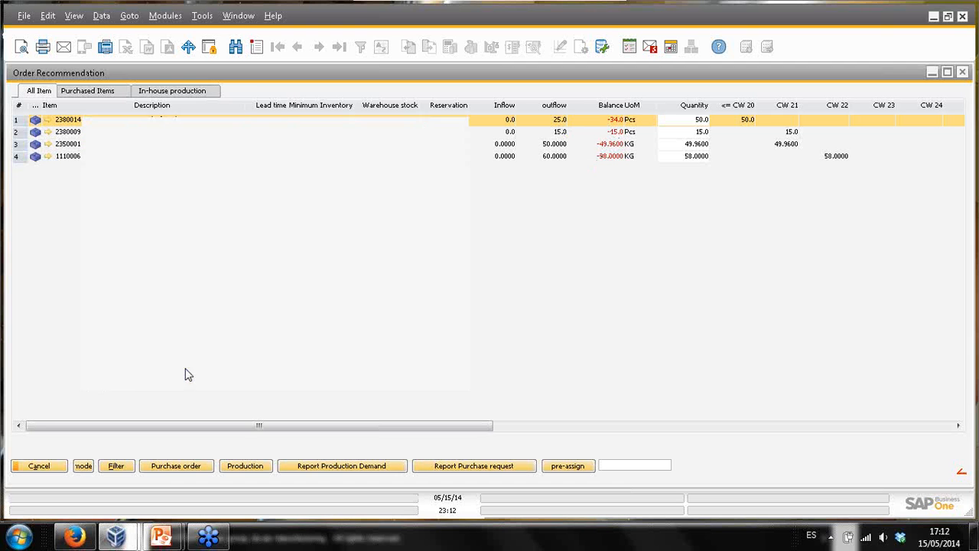
Step: Create purchase requests for all pre-assigned items and review the request lines for supplier Far East Imports
click(170, 469)
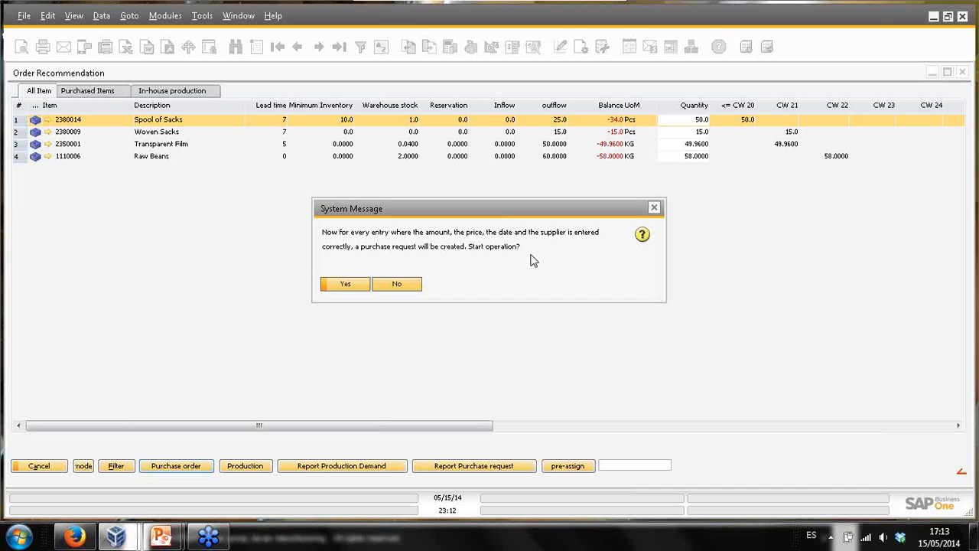
click(346, 286)
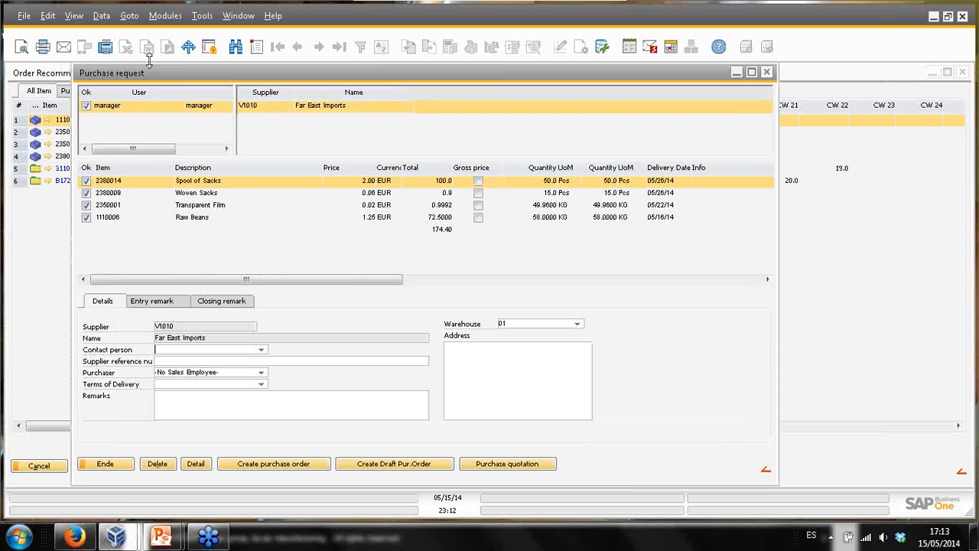
drag(191, 73, 323, 192)
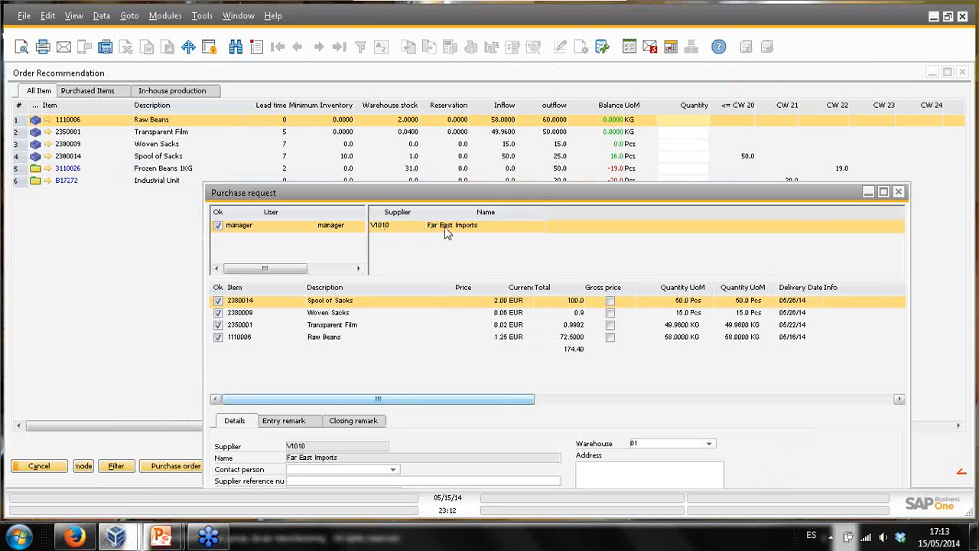
click(360, 315)
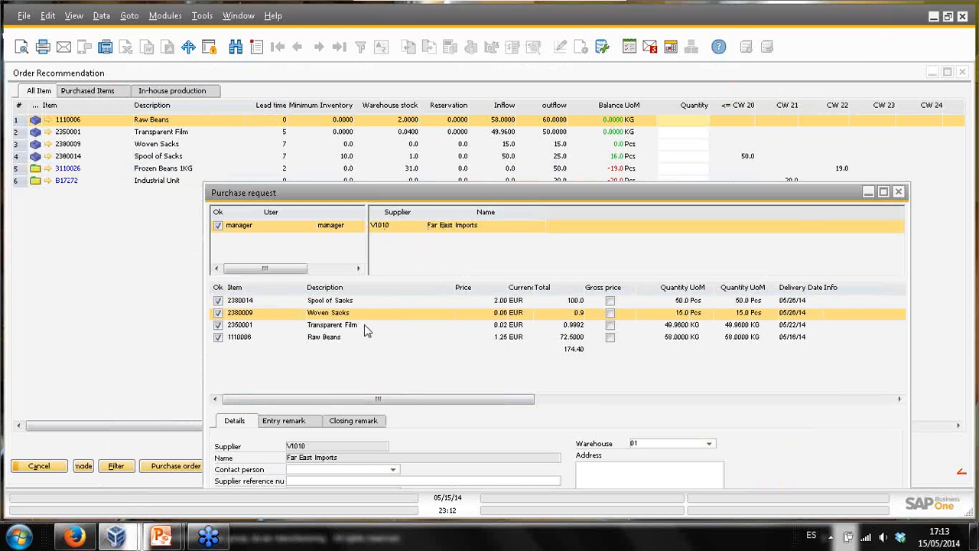
click(366, 328)
click(361, 338)
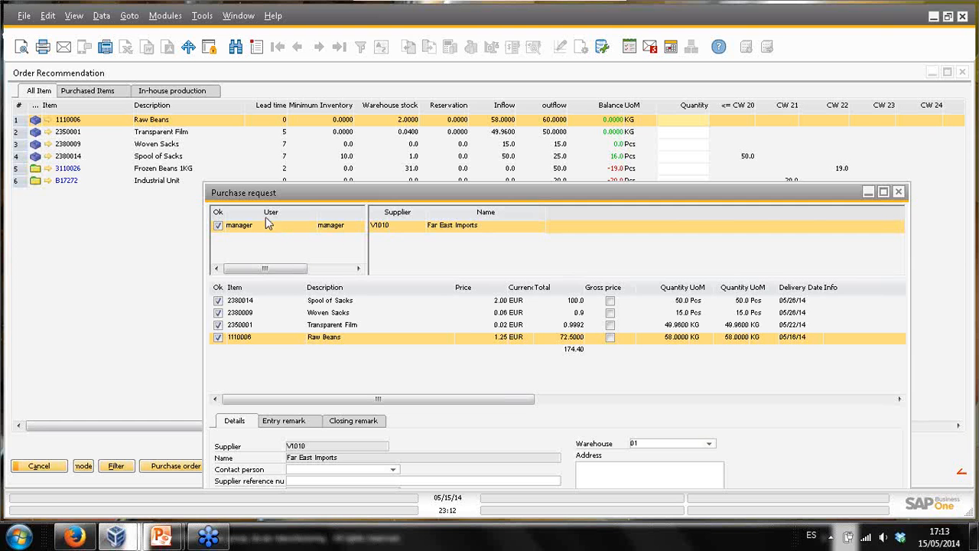
drag(310, 192, 220, 78)
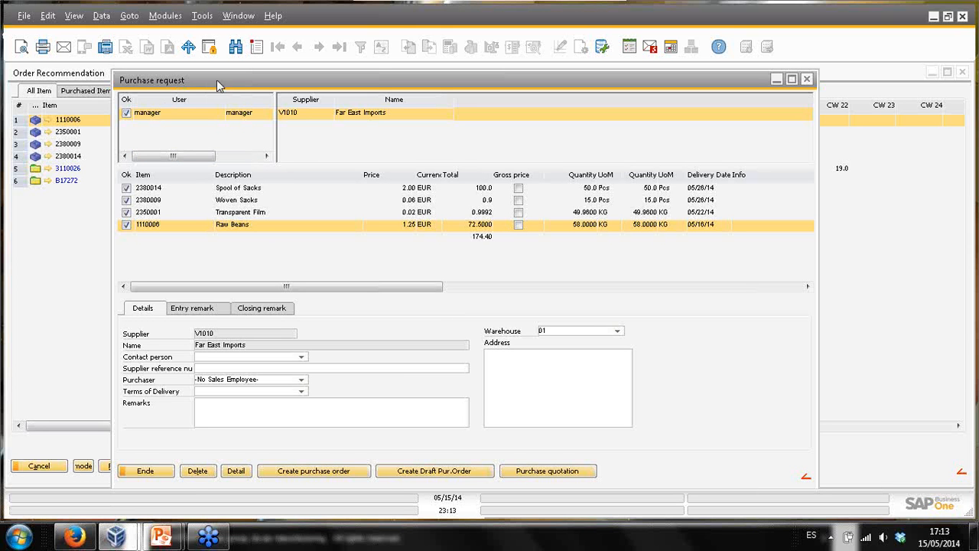
Step: Open the Raw Beans request line and change its supplier to HB (V1011) and its price to 1.00 EUR
double_click(254, 231)
drag(311, 191, 349, 180)
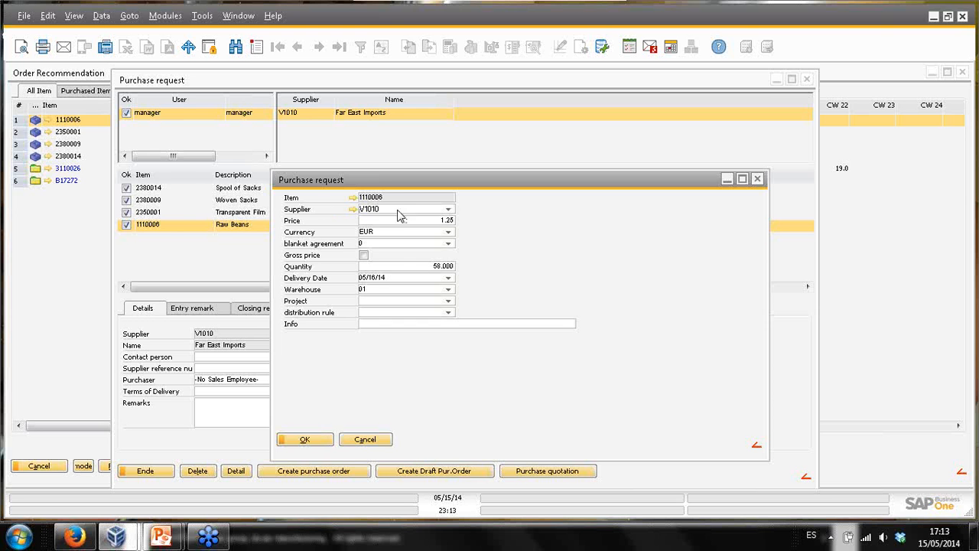
click(449, 210)
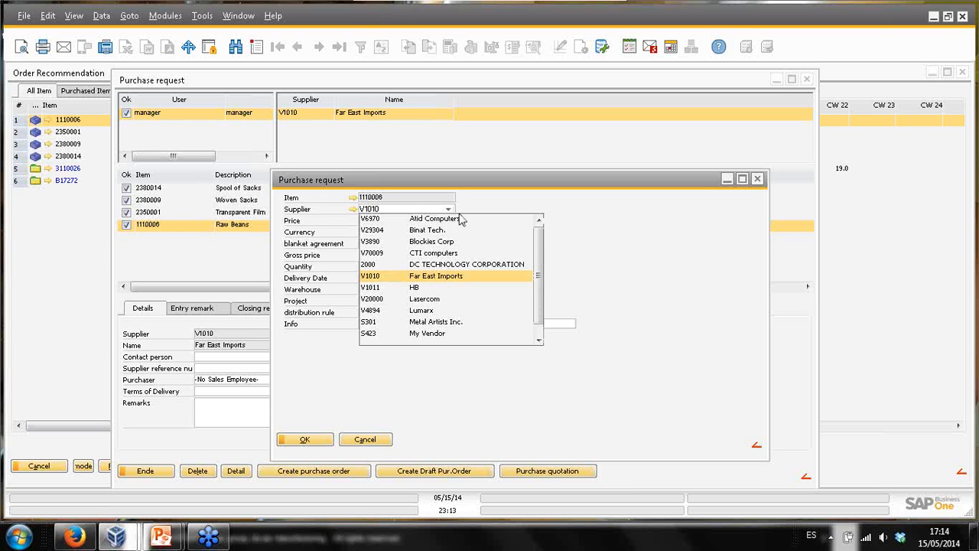
click(426, 287)
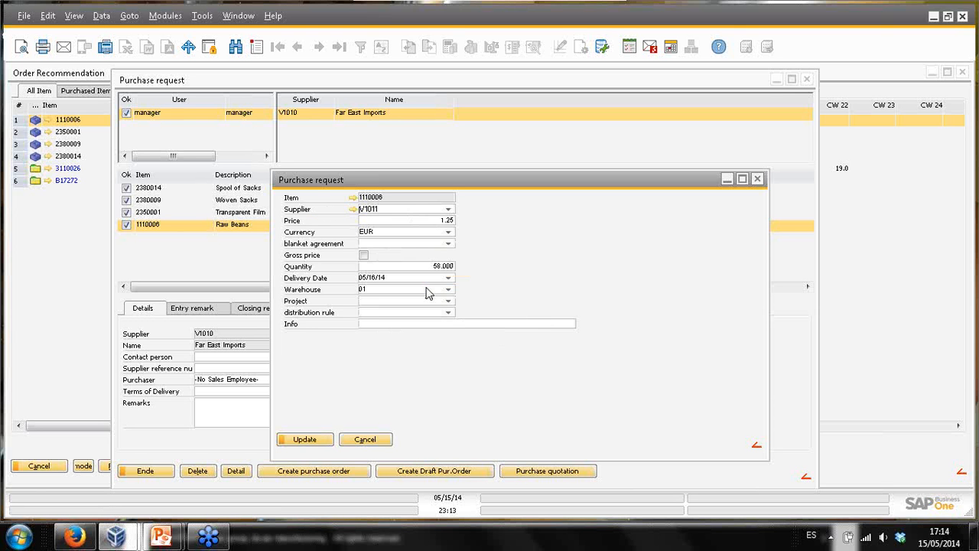
click(448, 221)
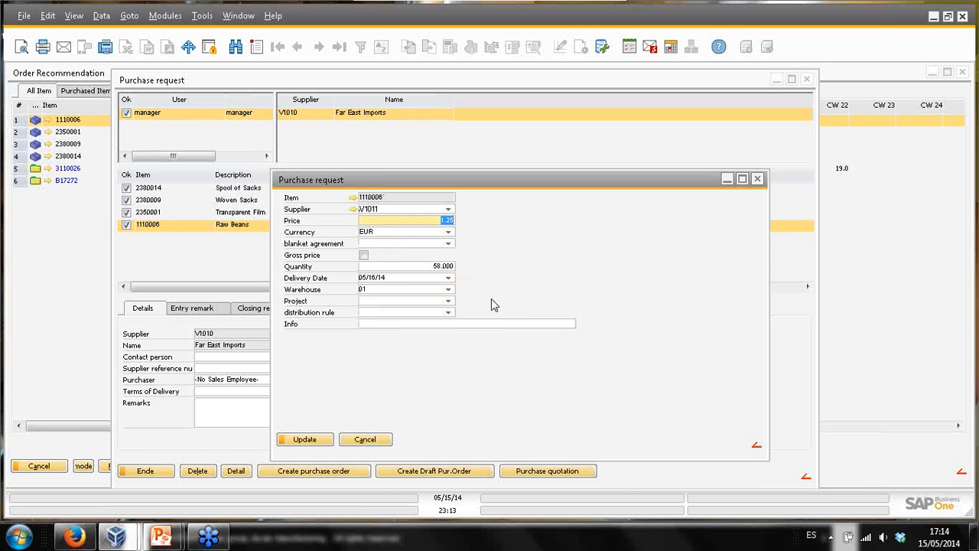
text(1)
key(Tab)
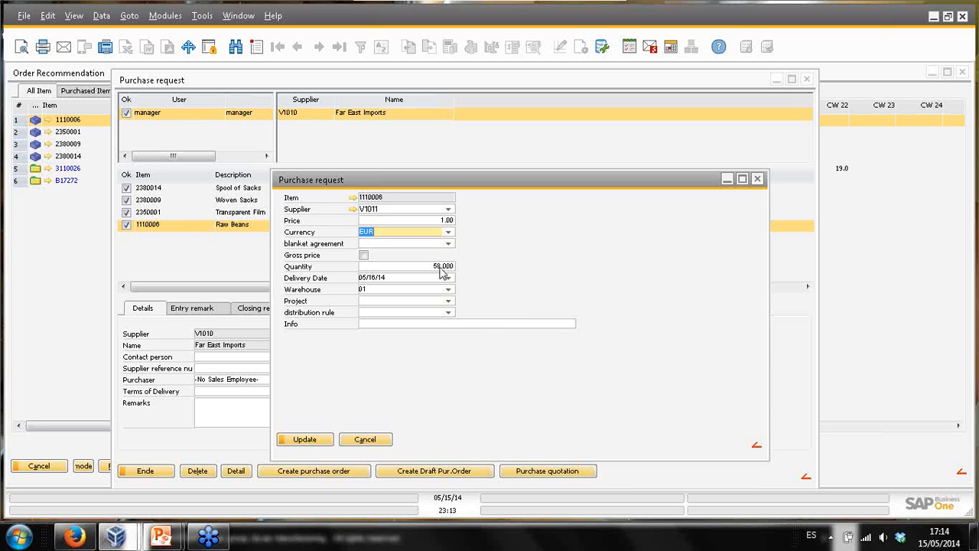
Step: Set the Raw Beans request's quantity to 70 and delivery date to 05/20/2014, and save the line
click(439, 268)
text(70)
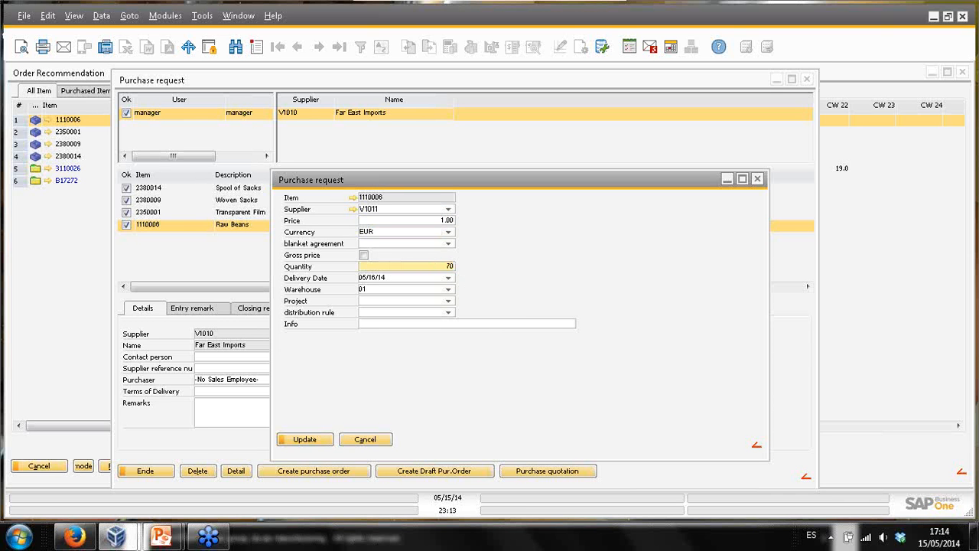
key(Tab)
click(448, 280)
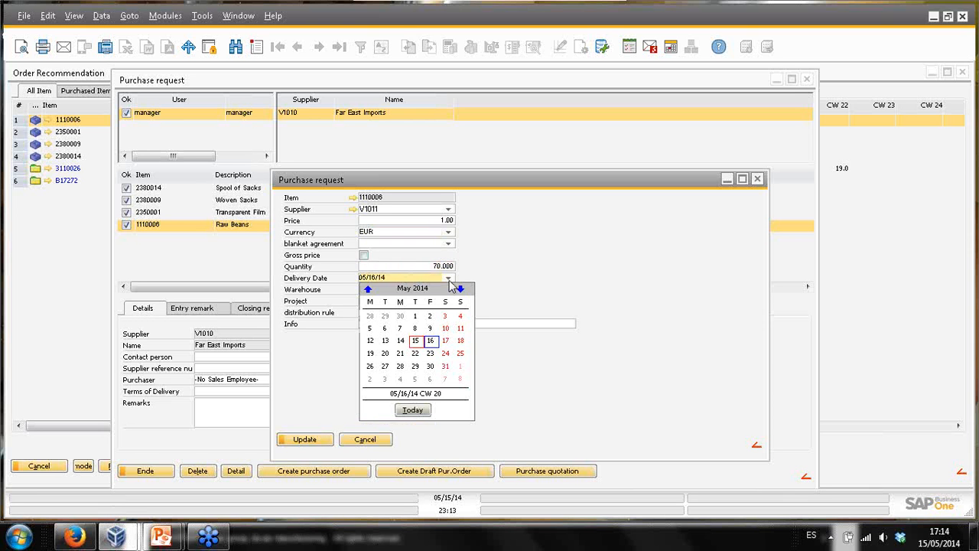
click(385, 353)
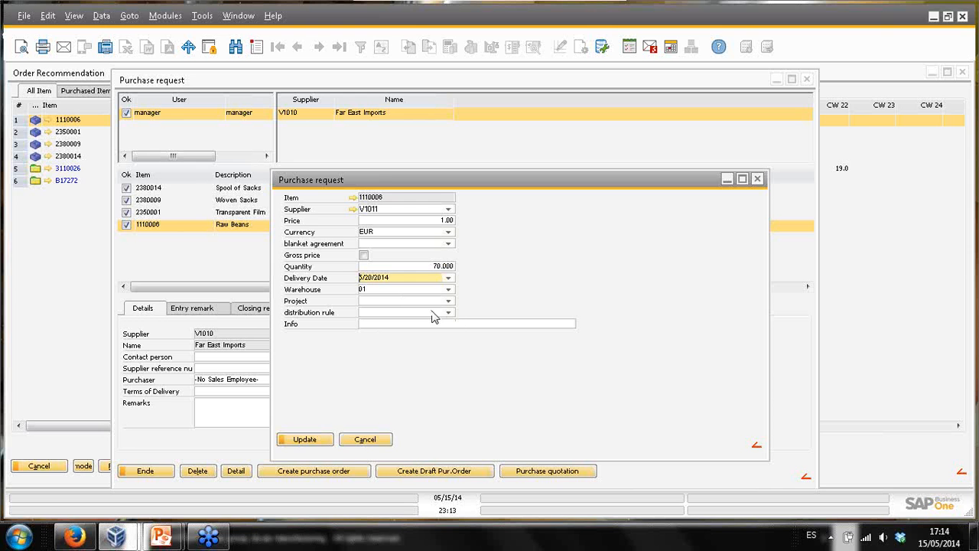
click(304, 439)
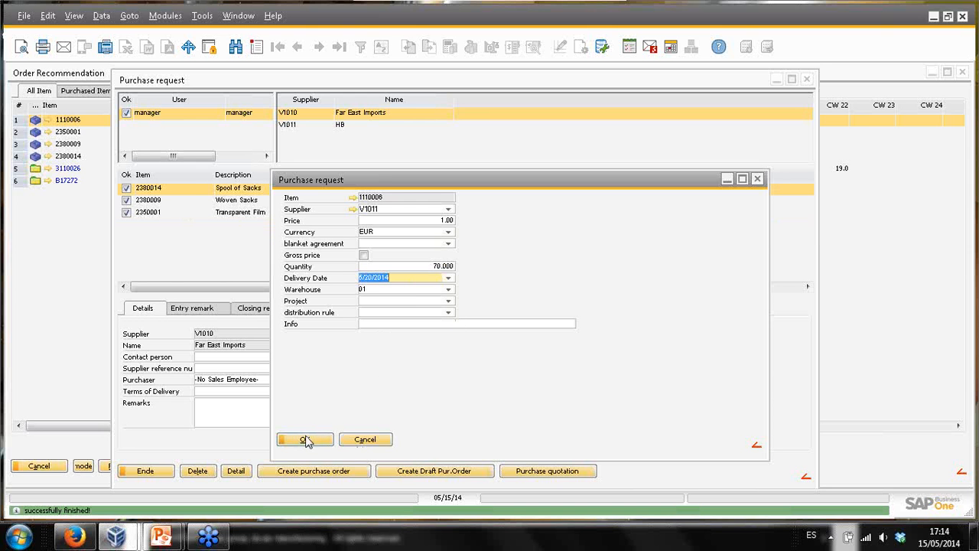
click(306, 440)
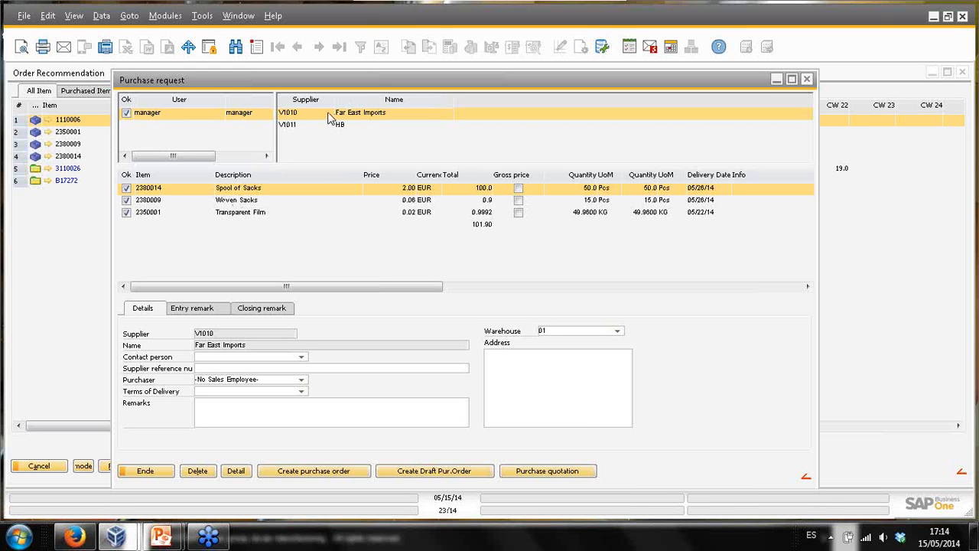
Step: Create the purchase order for supplier HB from its purchase request
click(348, 130)
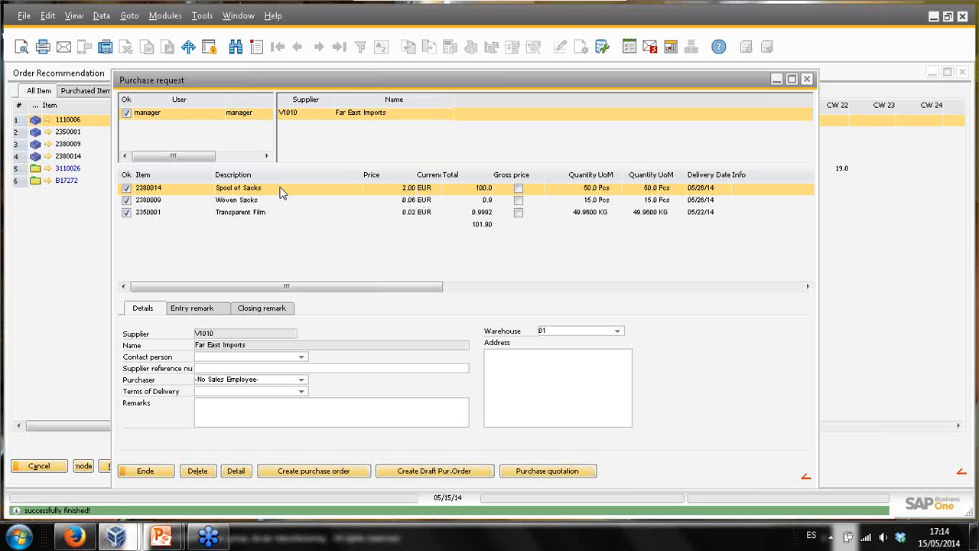
Step: Try excluding the Woven Sacks and Transparent Film lines from the Far East Imports request, and include them again
click(127, 213)
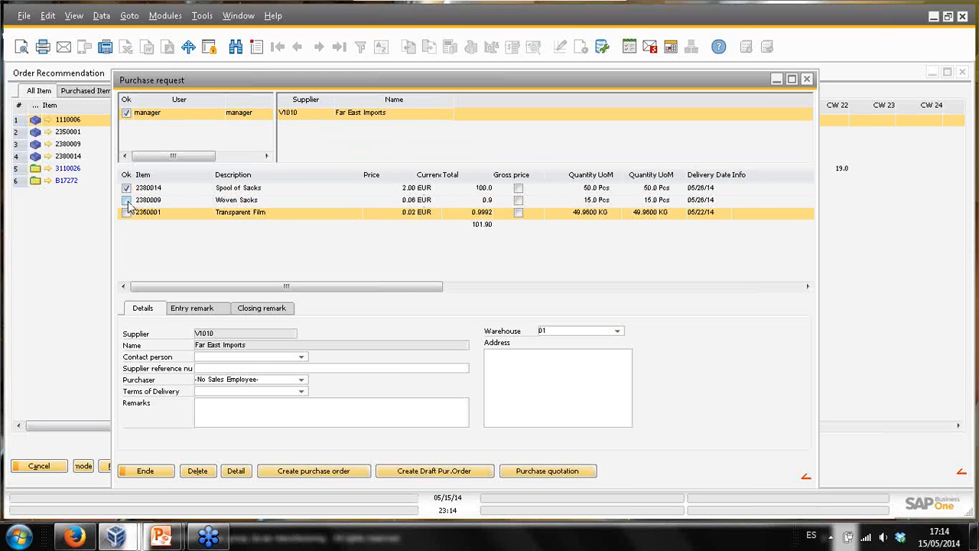
click(127, 199)
click(127, 212)
click(127, 200)
click(127, 212)
Step: Add the remark "Don't forget the woven sacks" to the Far East Imports request and create its purchase order
click(267, 414)
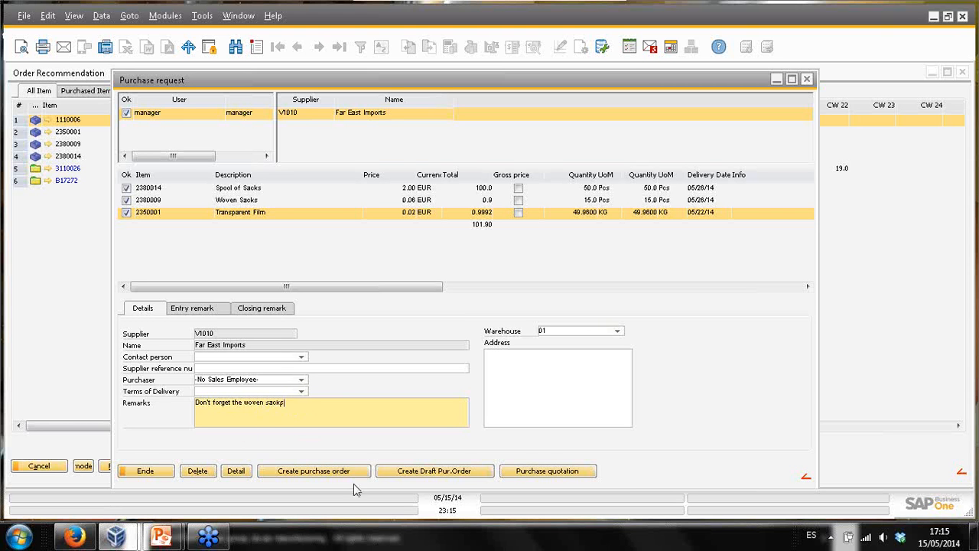
click(317, 473)
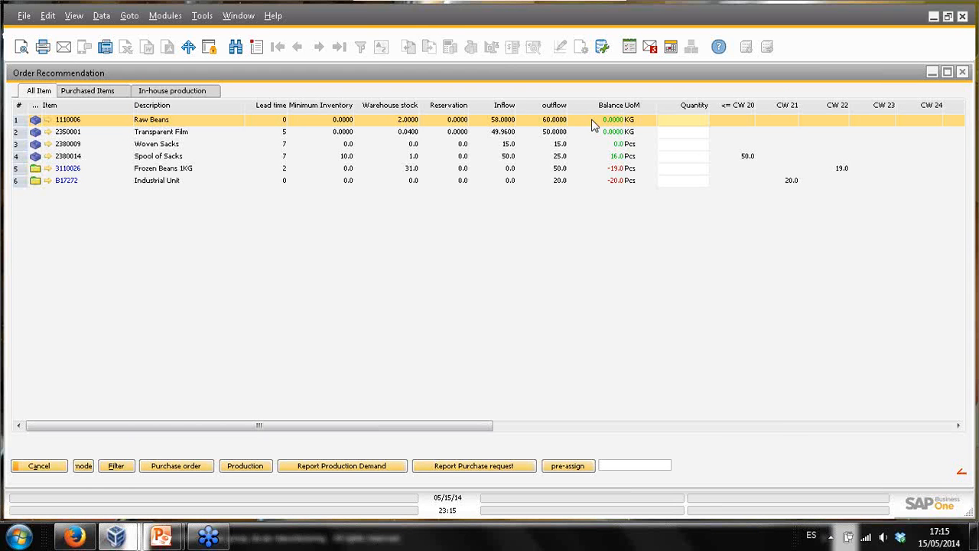
Step: Switch the order recommendation to the detailed view and examine the planned inflows and outflows for Raw Beans
click(82, 468)
click(99, 132)
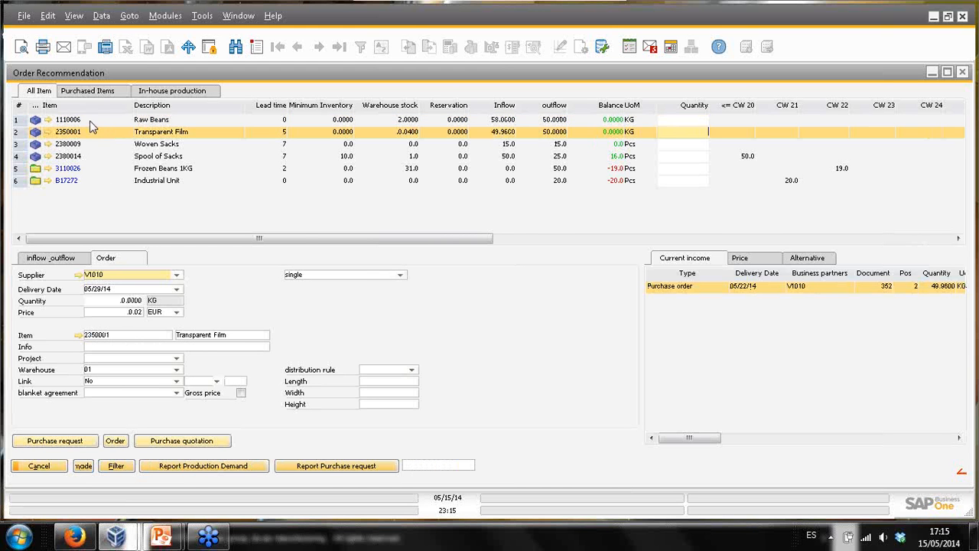
click(89, 121)
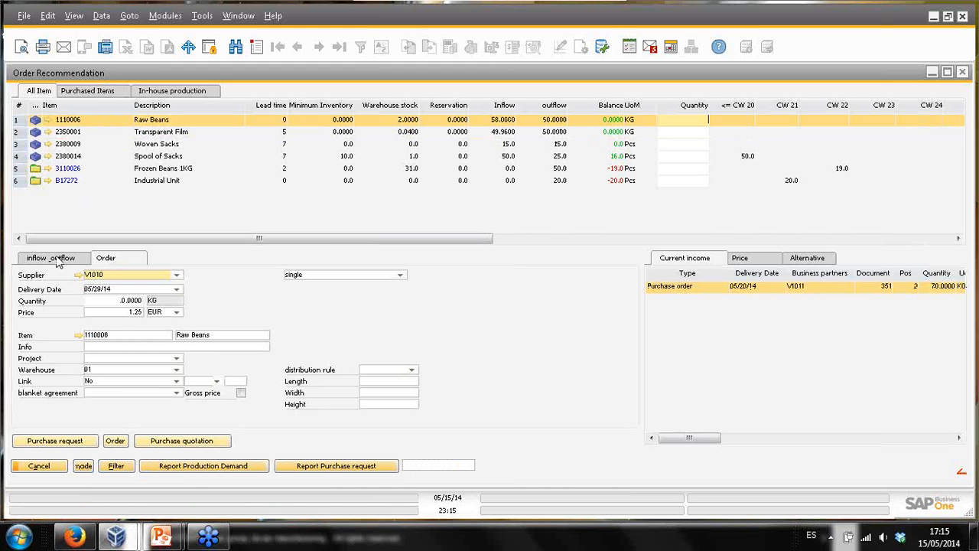
click(46, 259)
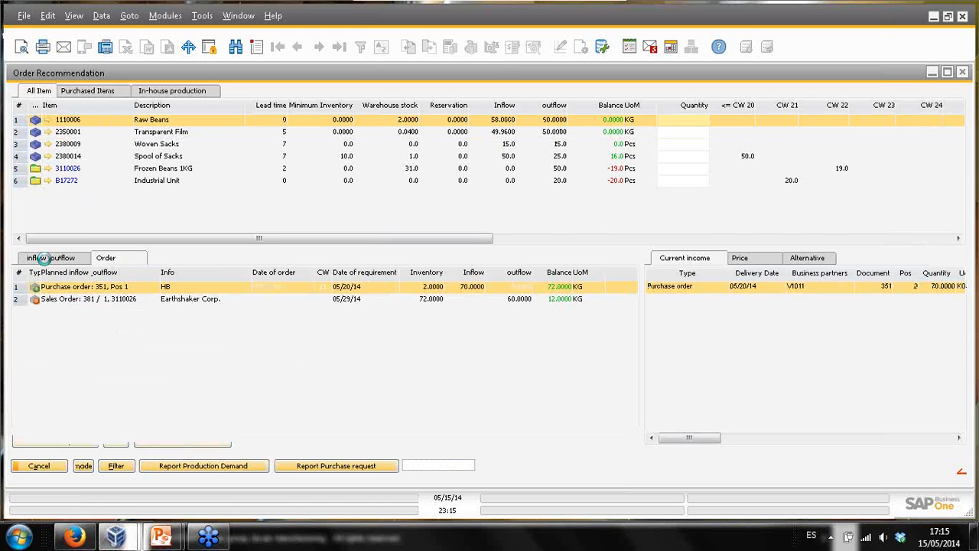
click(78, 298)
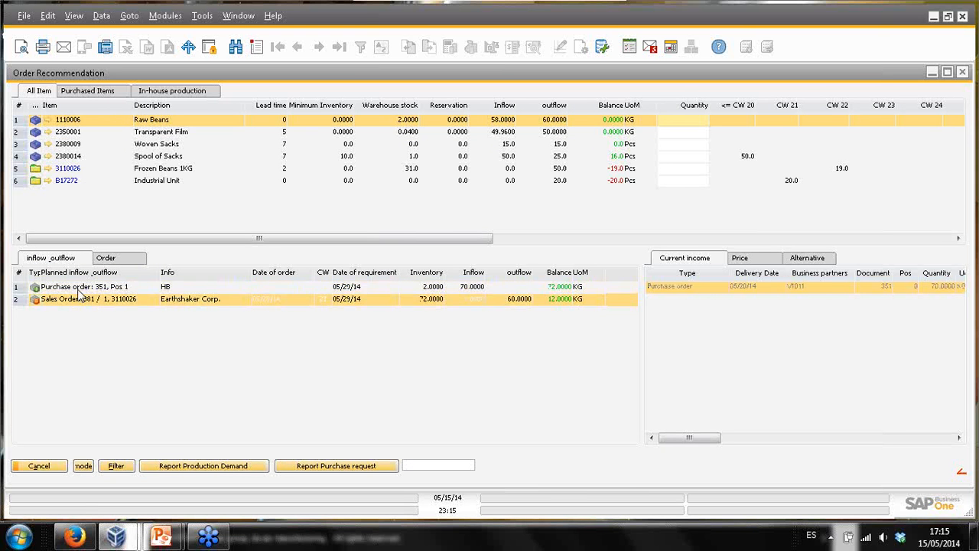
click(76, 288)
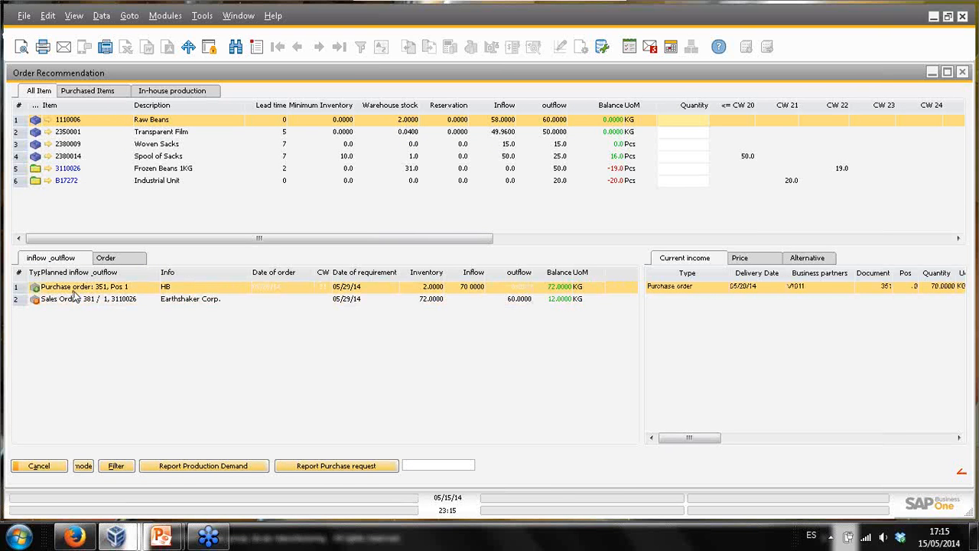
Step: Open the HB purchase order for Raw Beans from its planned inflow, check it, and close it
right_click(165, 289)
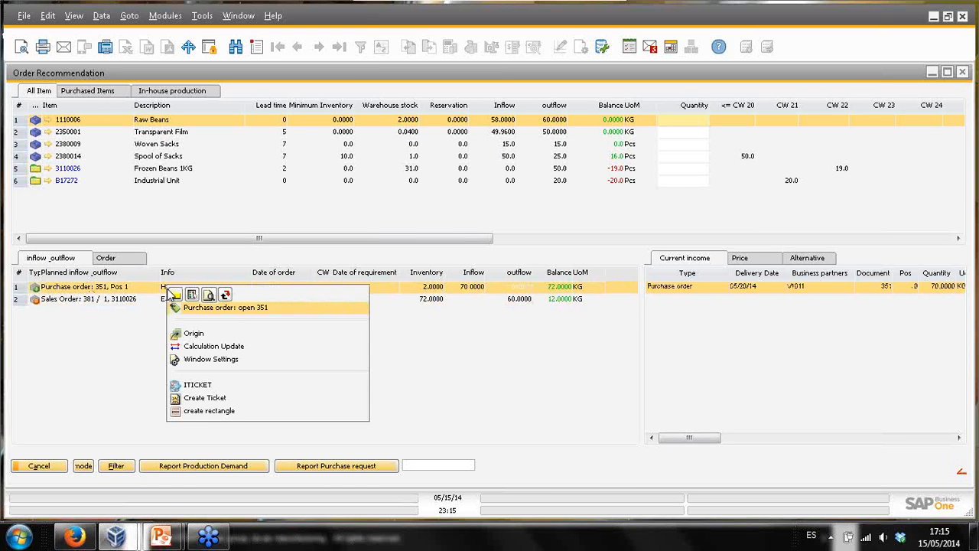
click(206, 310)
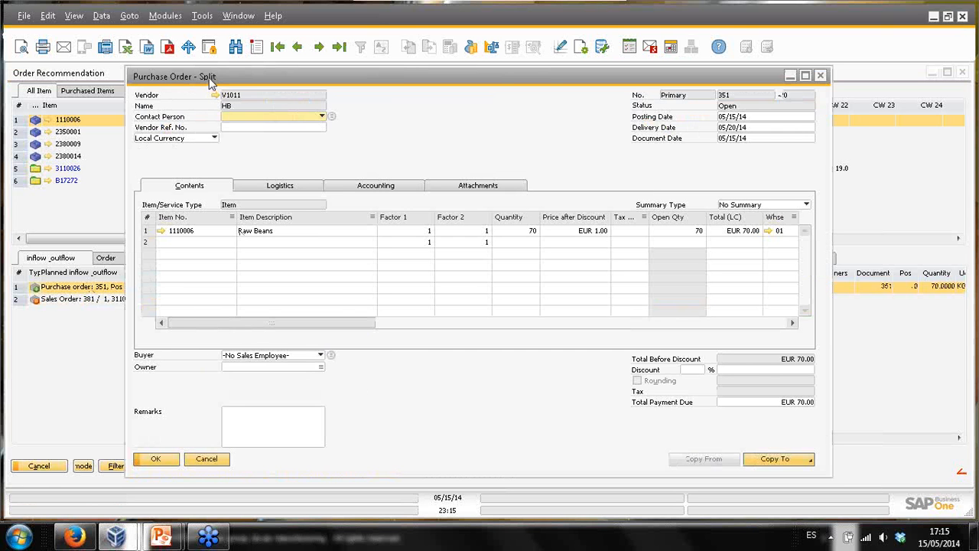
click(206, 459)
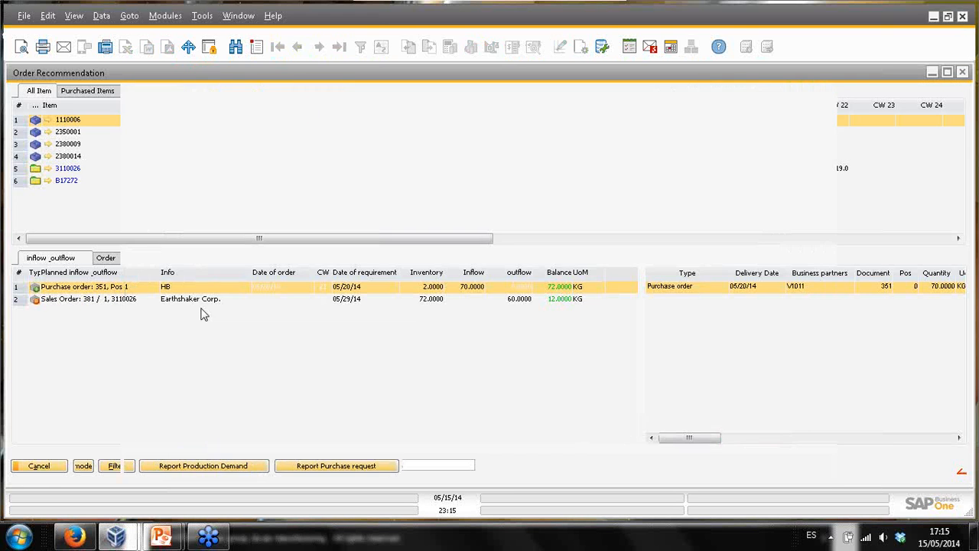
Step: Review the planned inflows and outflows for Transparent Film, Woven Sacks and Spool of Sacks
click(105, 132)
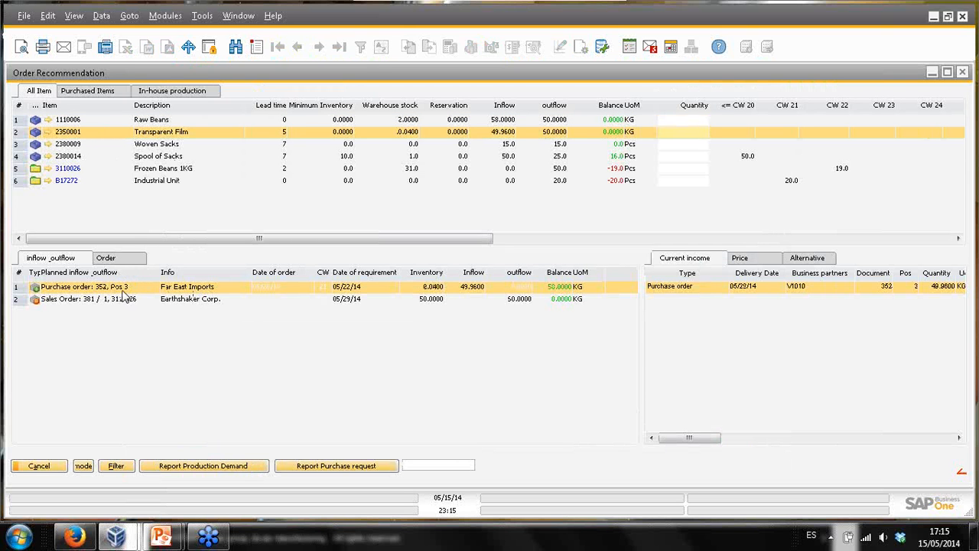
click(106, 144)
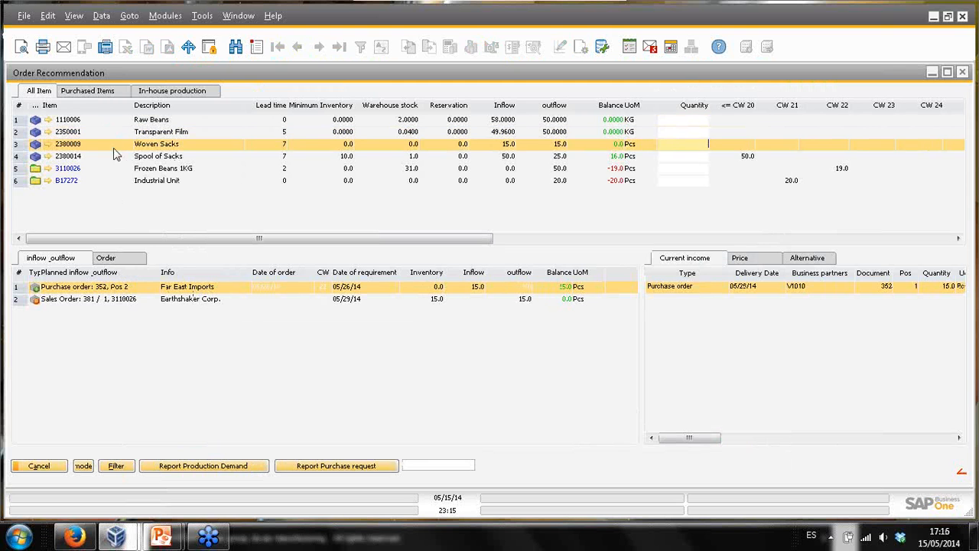
click(115, 159)
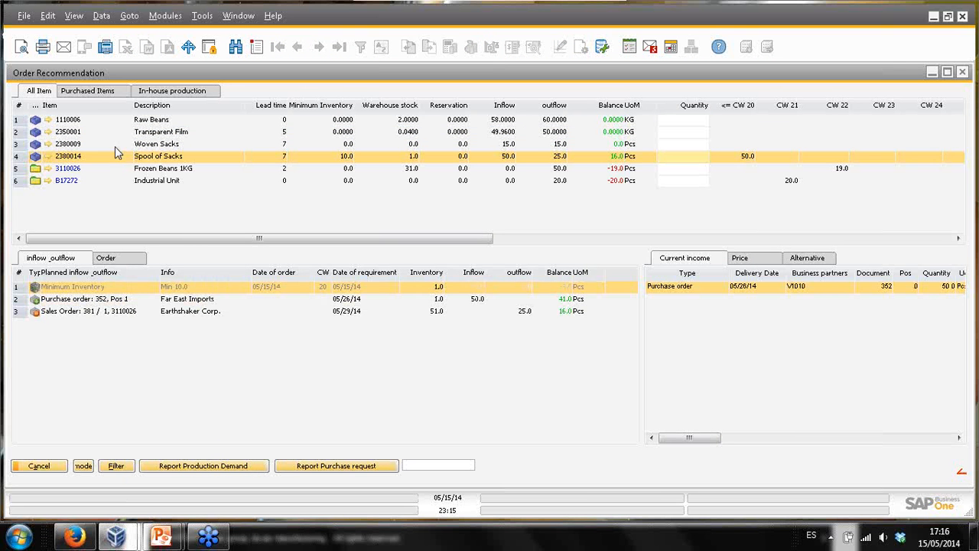
click(115, 146)
click(115, 132)
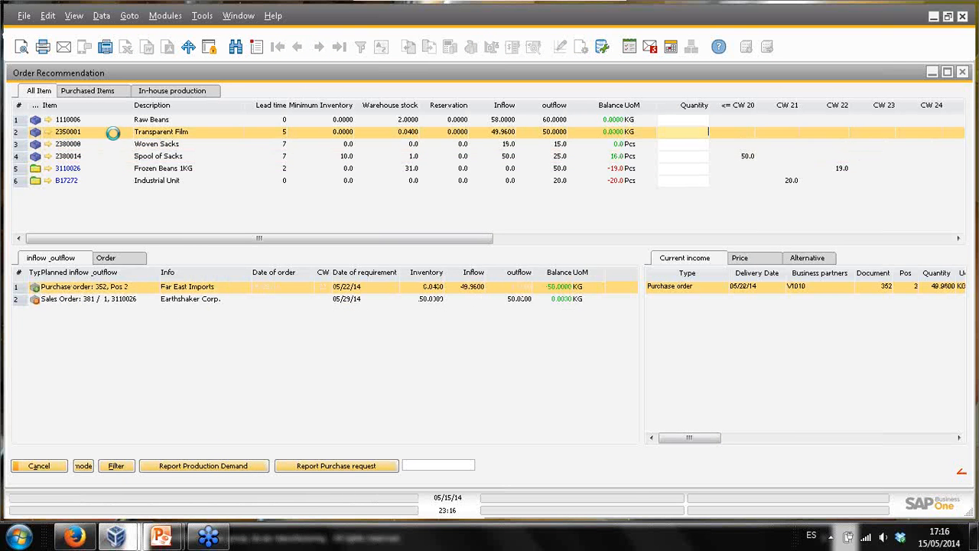
Step: Open the Far East Imports purchase order from Transparent Film's inflow, check its quantities and remark, and close it
right_click(127, 288)
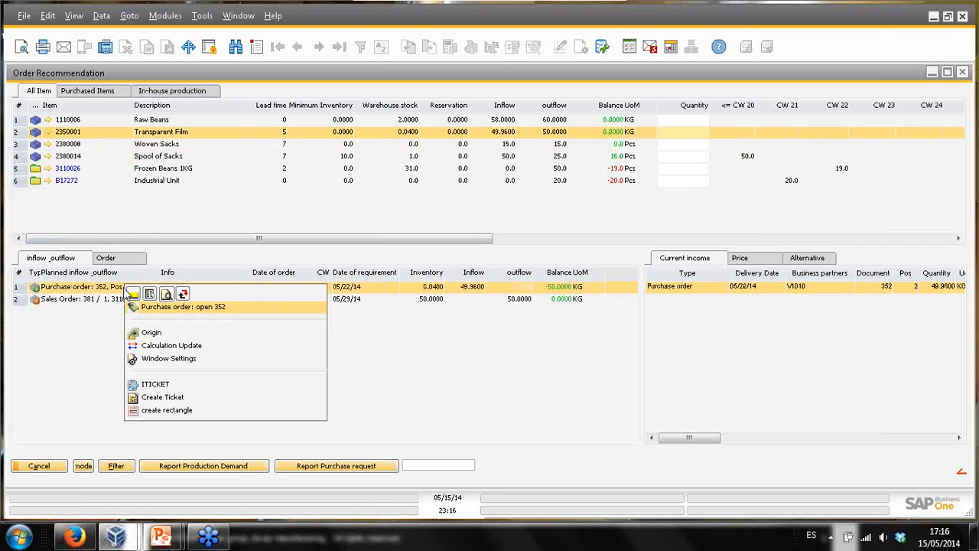
click(193, 312)
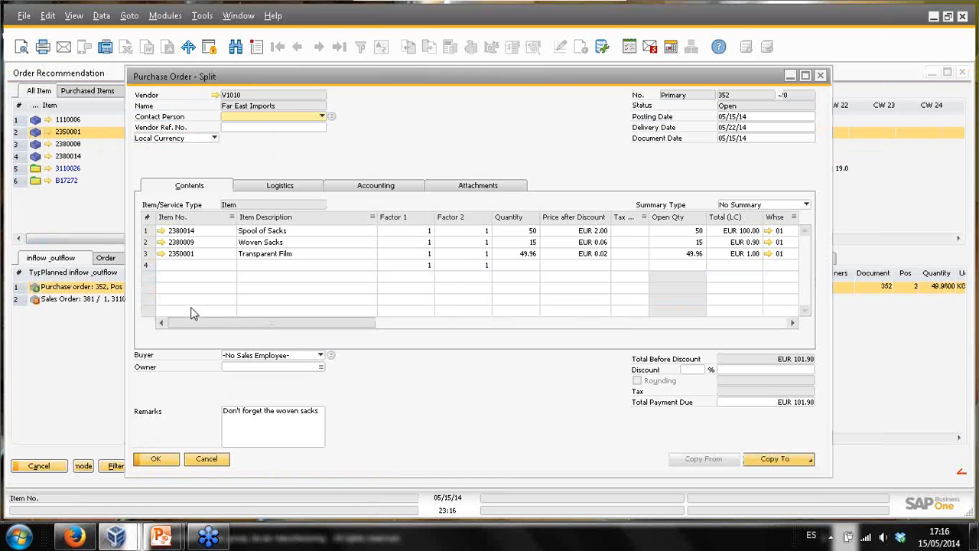
click(528, 231)
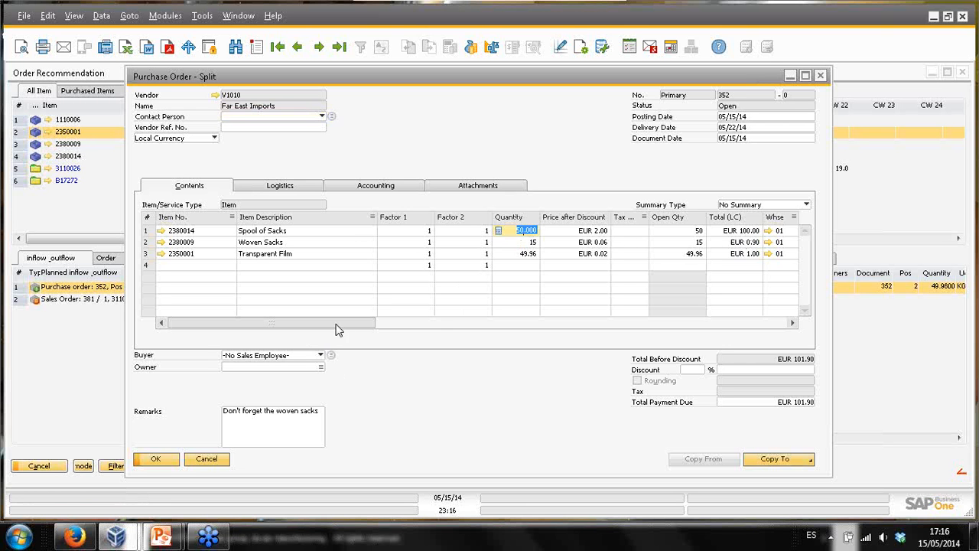
click(227, 412)
drag(225, 412, 321, 410)
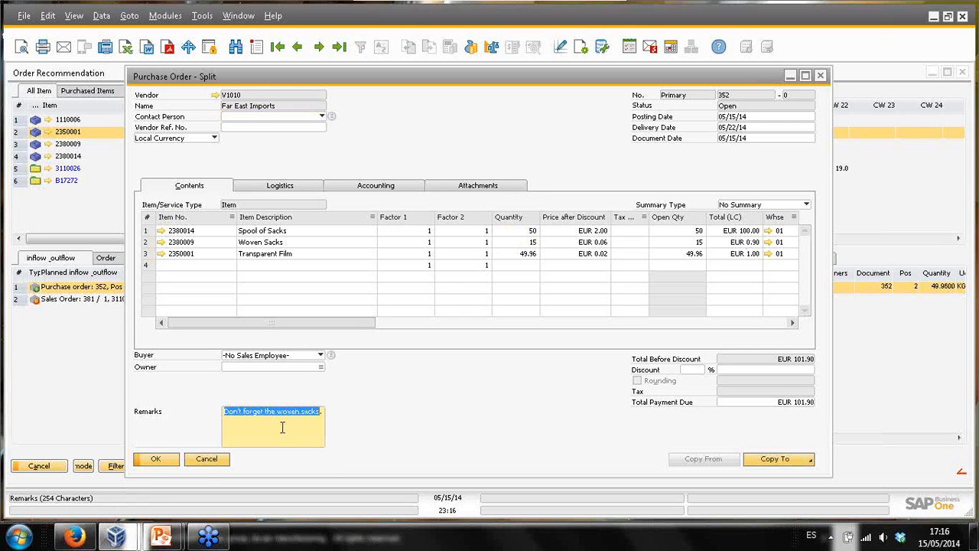
click(207, 460)
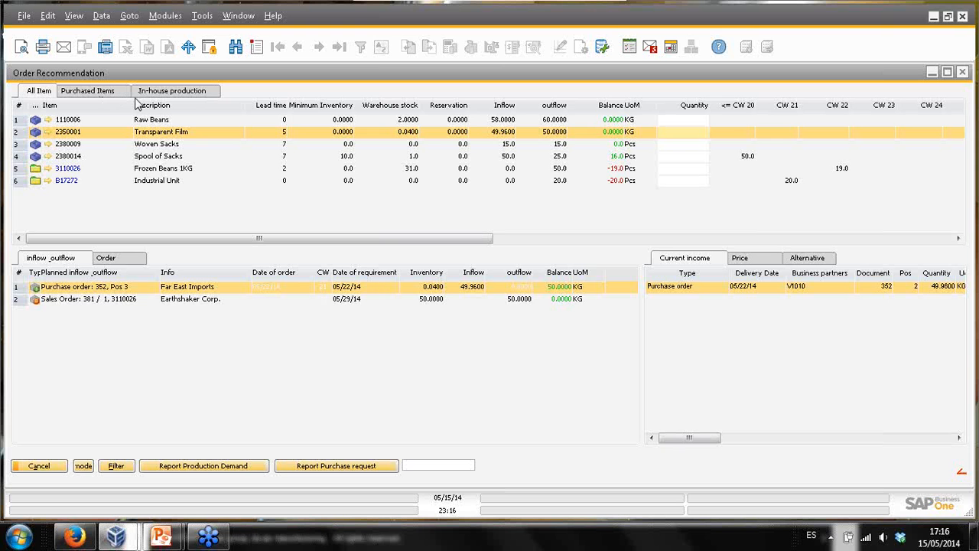
Step: Show the in-house production recommendations, restore the window's smaller size, and open the Earthshaker Corp. sales order for Frozen Beans 1KG
click(159, 93)
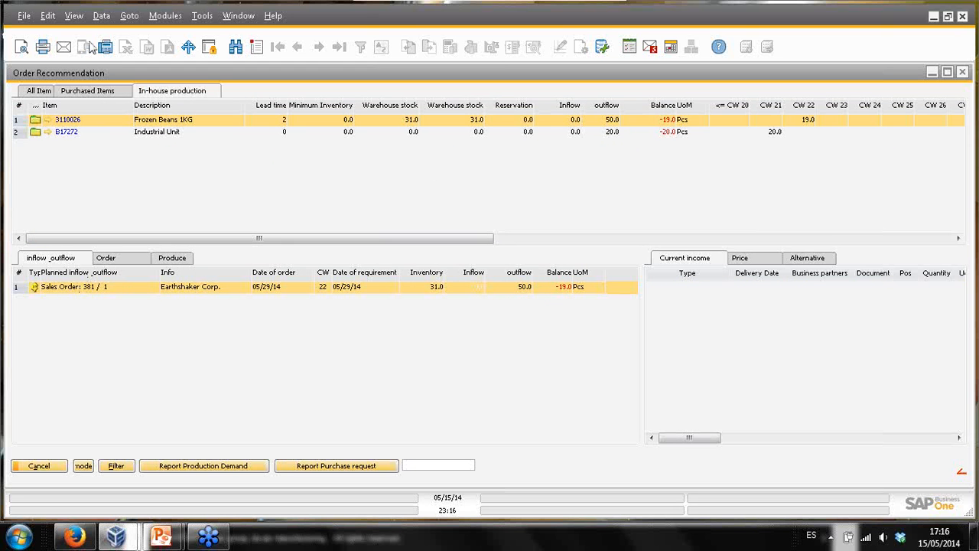
double_click(96, 73)
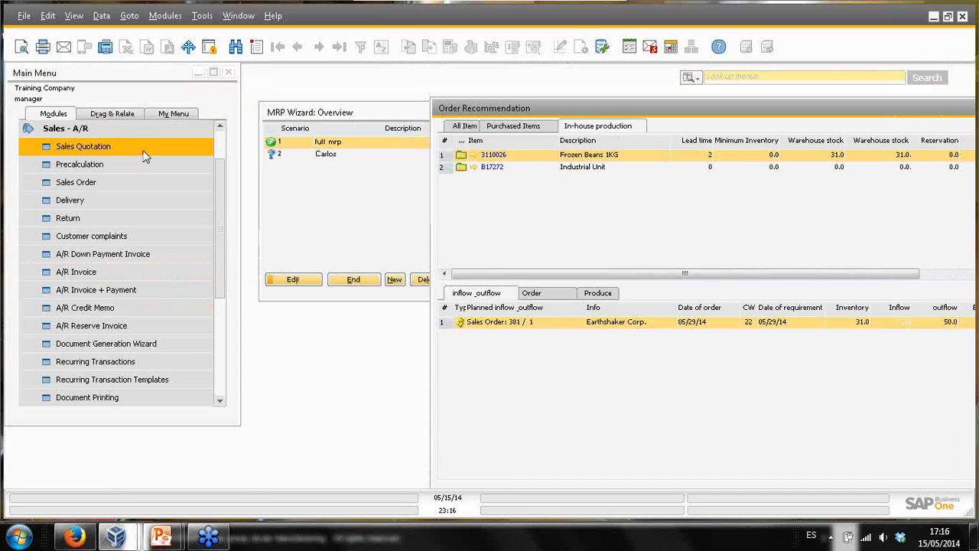
click(94, 128)
click(92, 181)
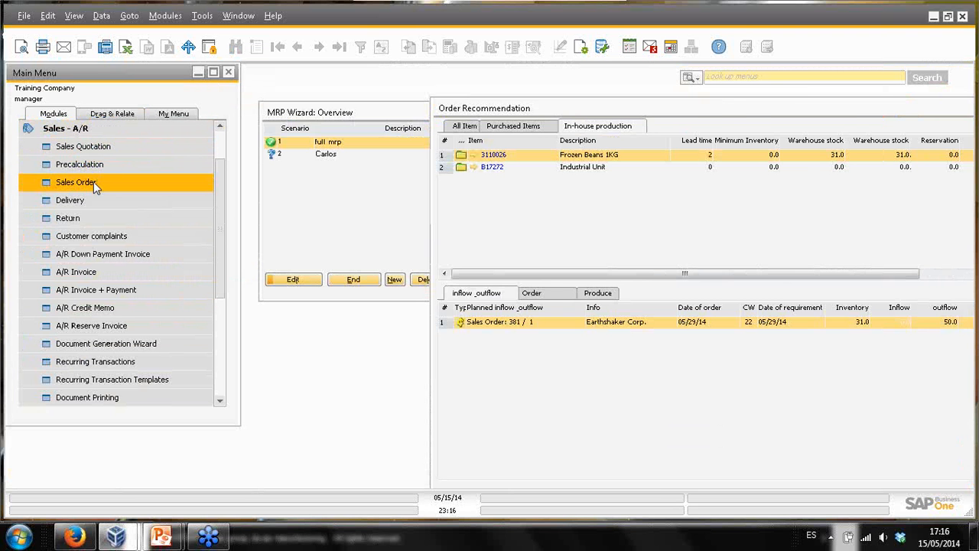
click(93, 181)
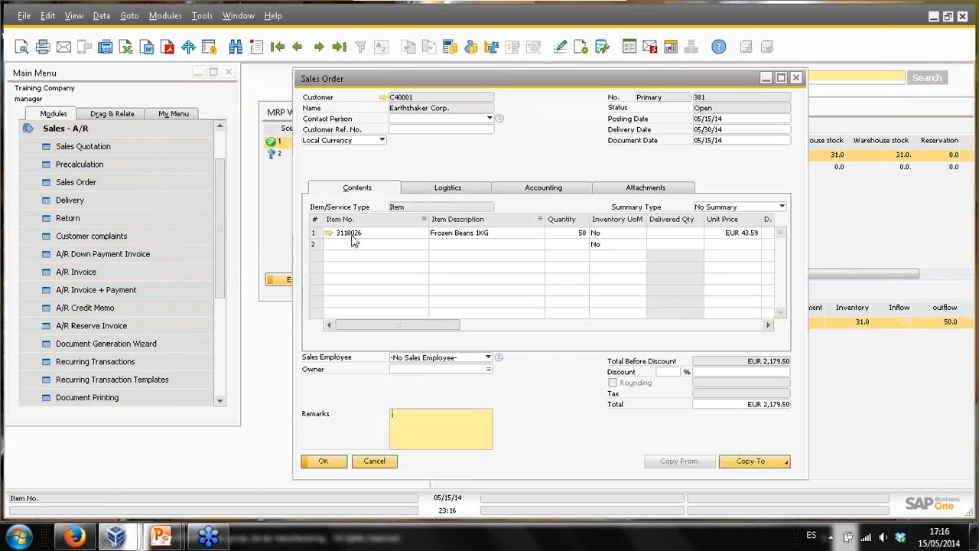
Step: Check the available actions for the Frozen Beans 1KG row of the sales order, including work order creation, and close the order
click(392, 233)
right_click(394, 236)
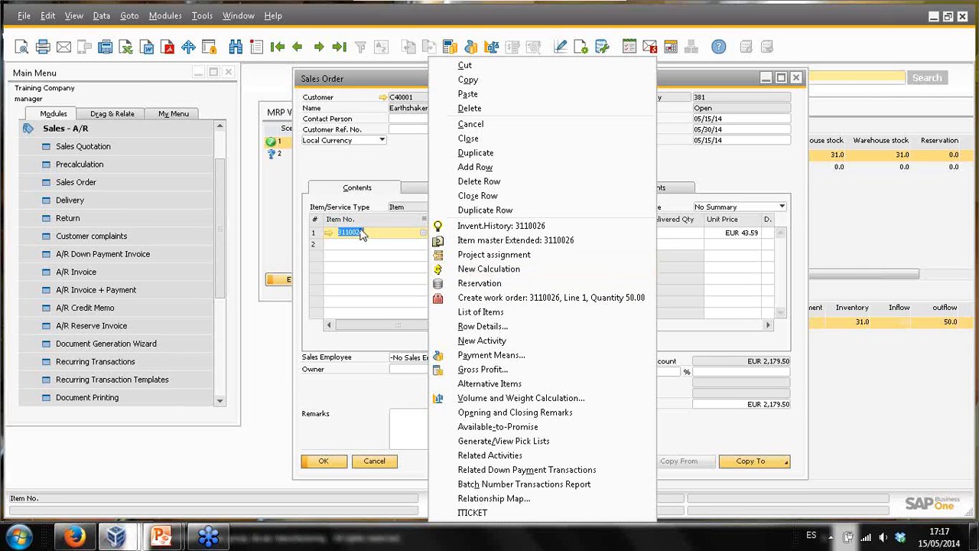
click(386, 462)
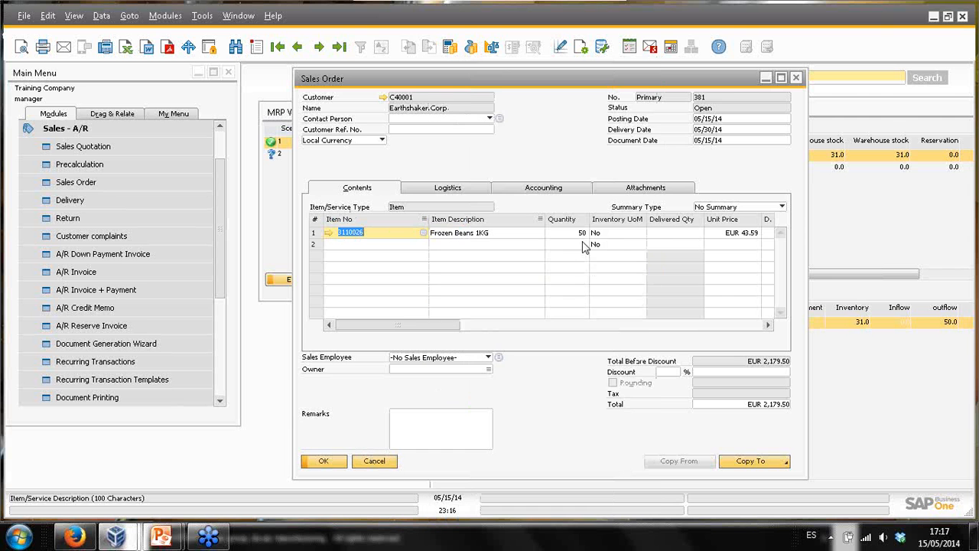
click(795, 78)
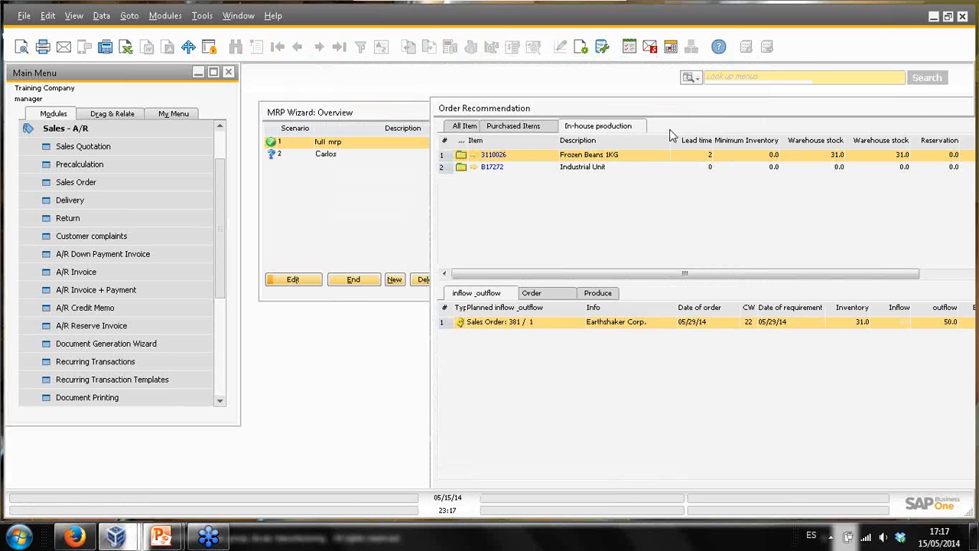
Step: Create a work order for 50 pcs of Frozen Beans 1KG from the Earthshaker Corp. sales order demand
drag(337, 101, 310, 79)
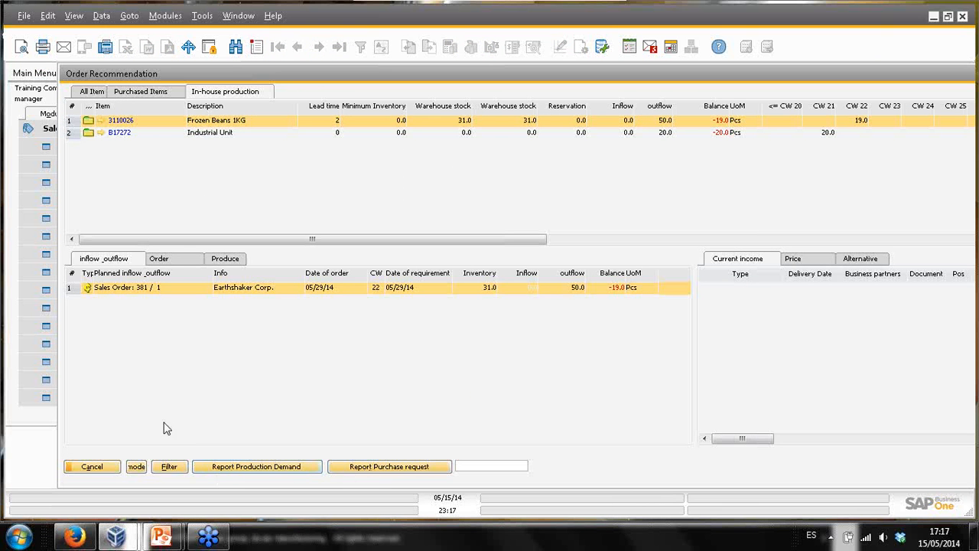
double_click(135, 288)
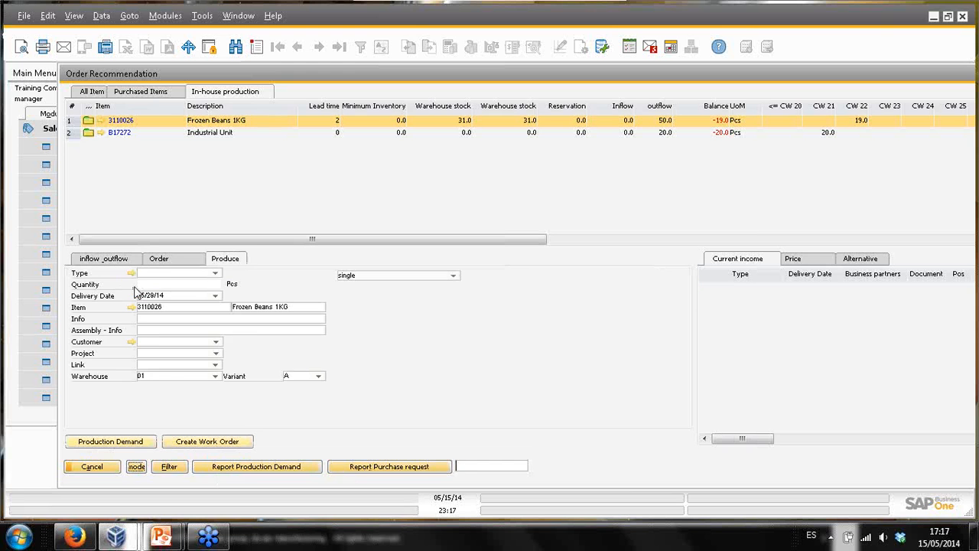
double_click(214, 284)
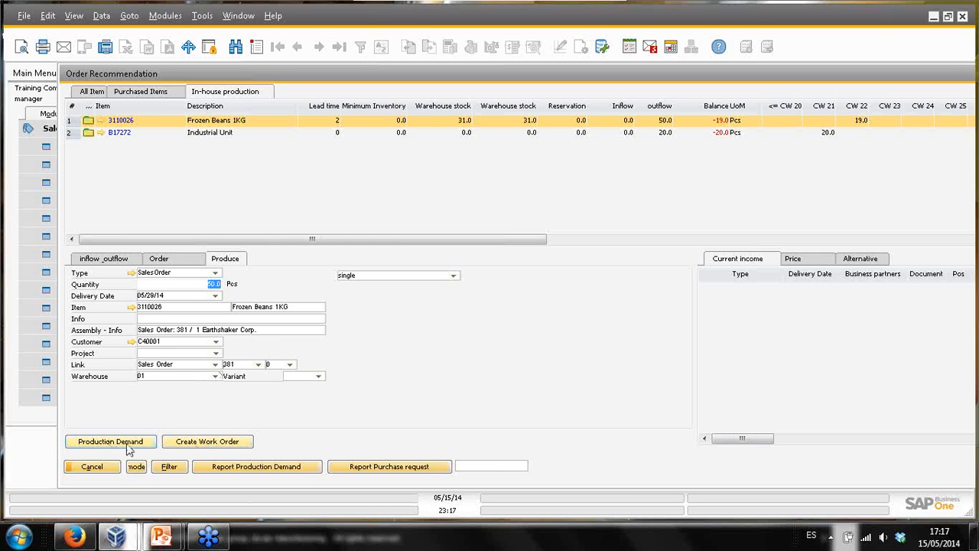
click(208, 442)
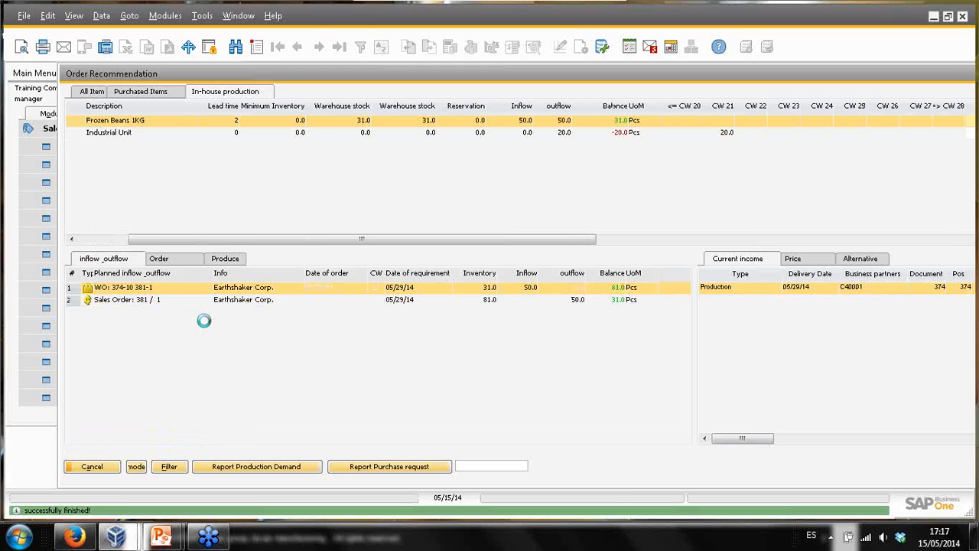
Step: Open the new Frozen Beans 1KG work order, review its available order types, and close it without changes
drag(283, 120, 364, 131)
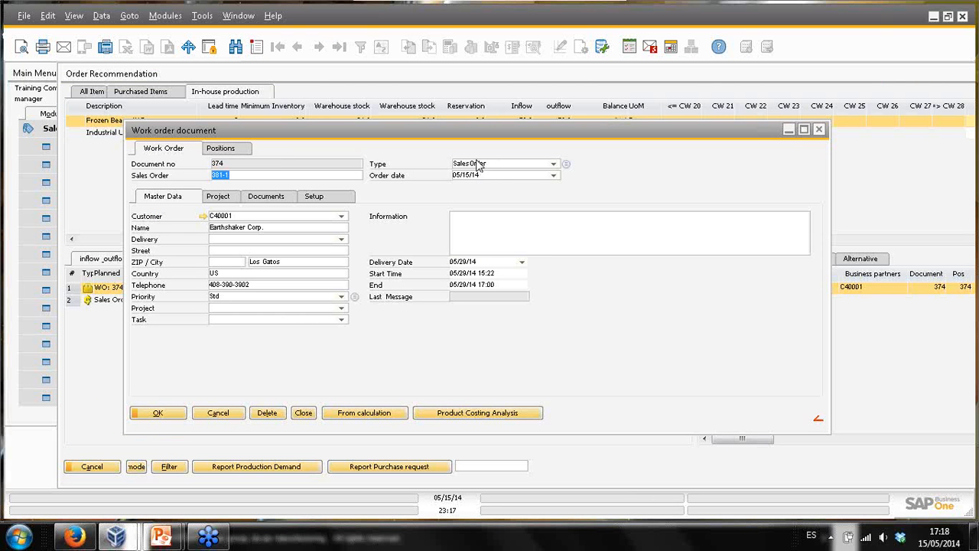
click(553, 164)
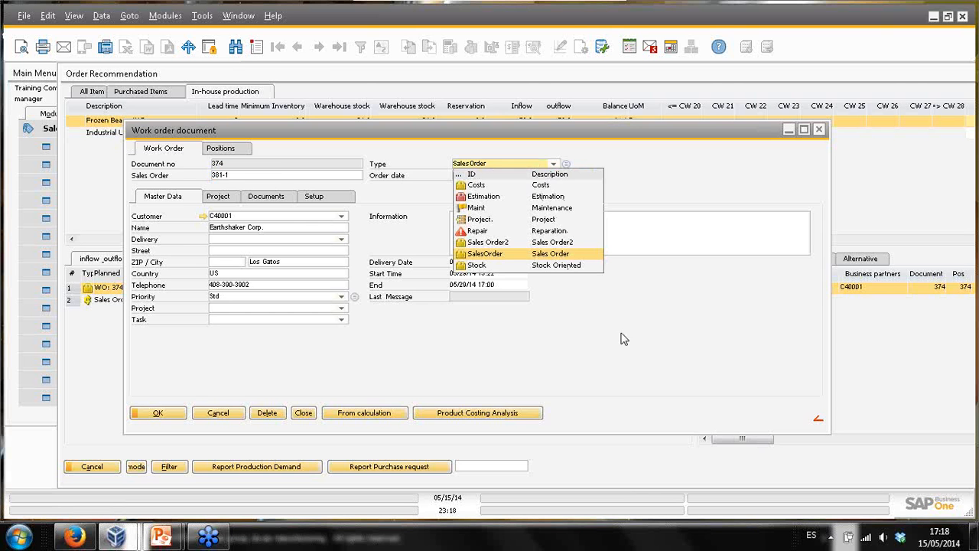
click(507, 346)
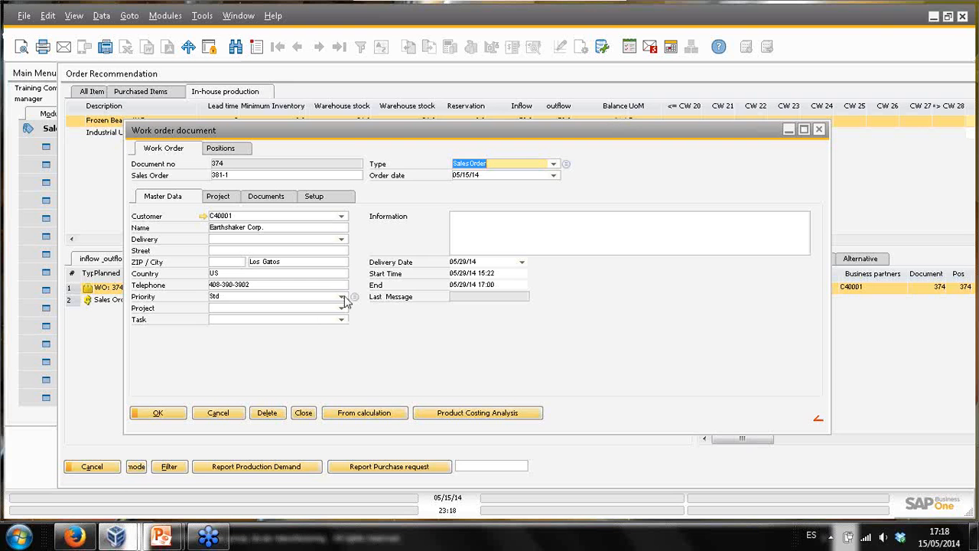
click(220, 413)
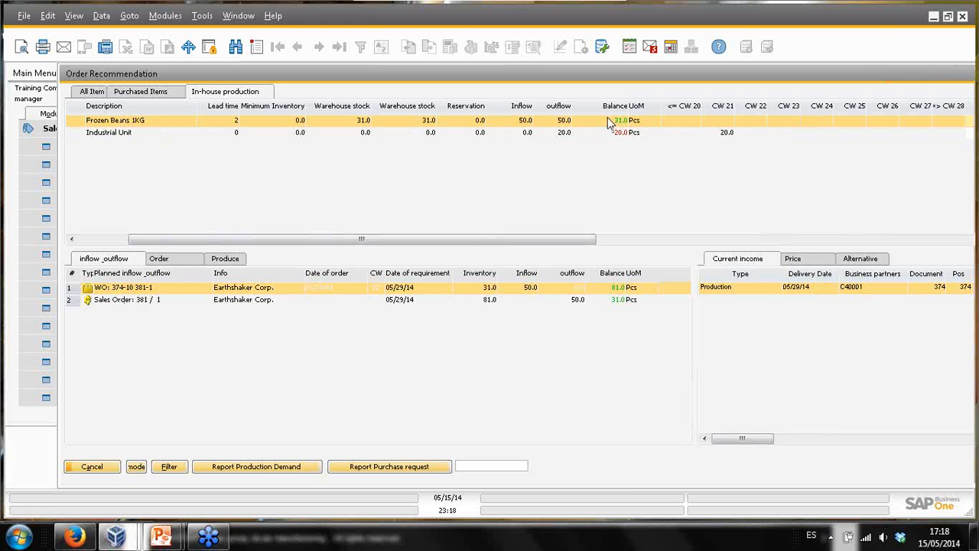
Step: Review the sales order outflow and the actions available for the work order inflow of Frozen Beans 1KG
click(119, 299)
click(125, 288)
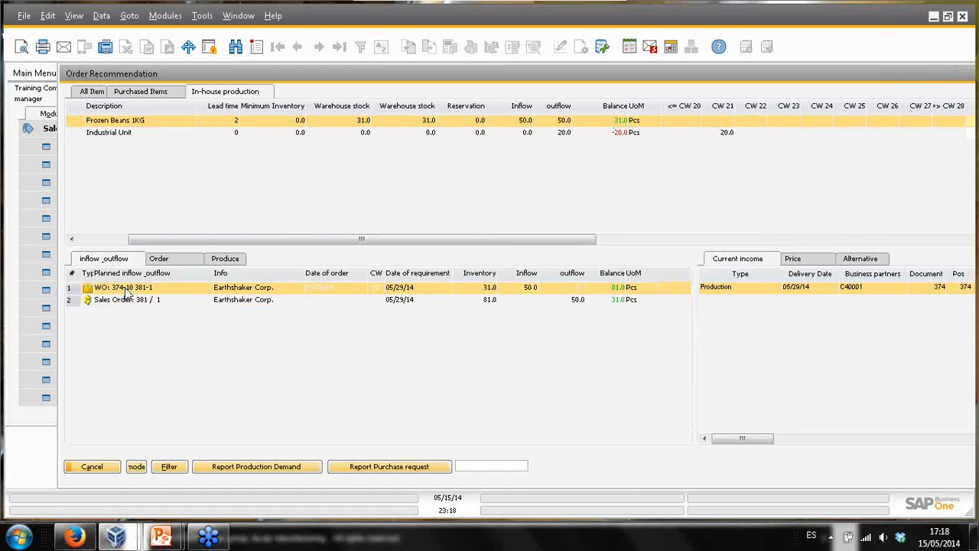
right_click(127, 291)
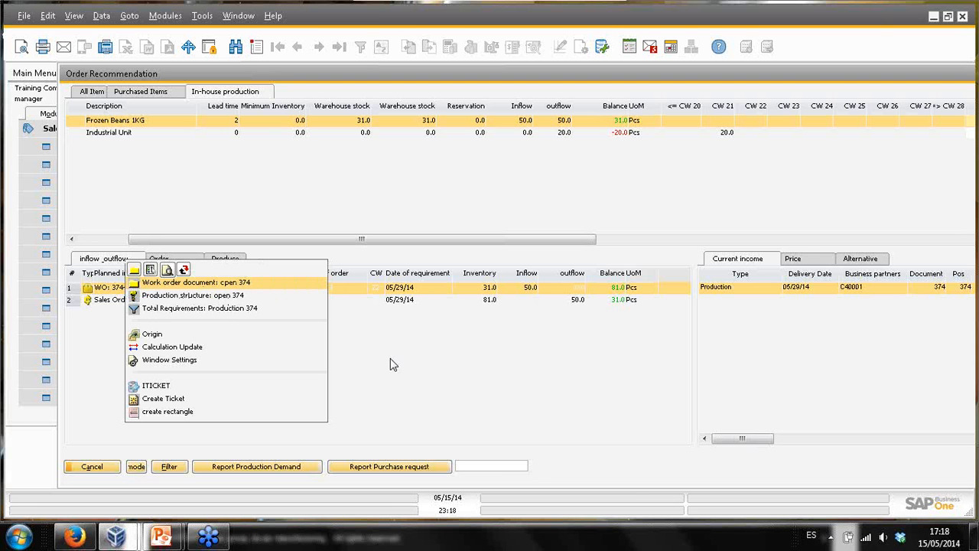
click(418, 377)
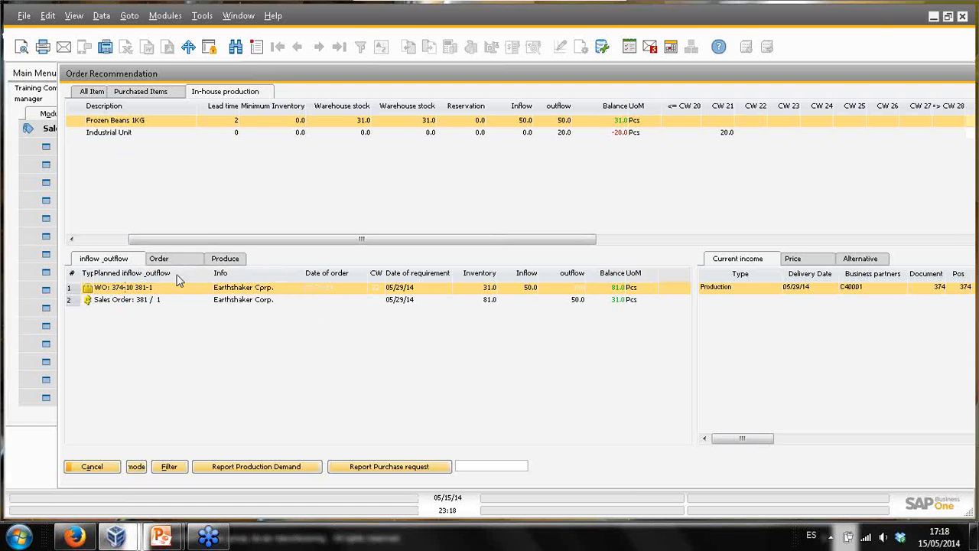
Step: Select Industrial Unit, switch modes to inspect the pre-assign settings, and return to the inflow and outflow view
drag(195, 238, 91, 204)
click(150, 133)
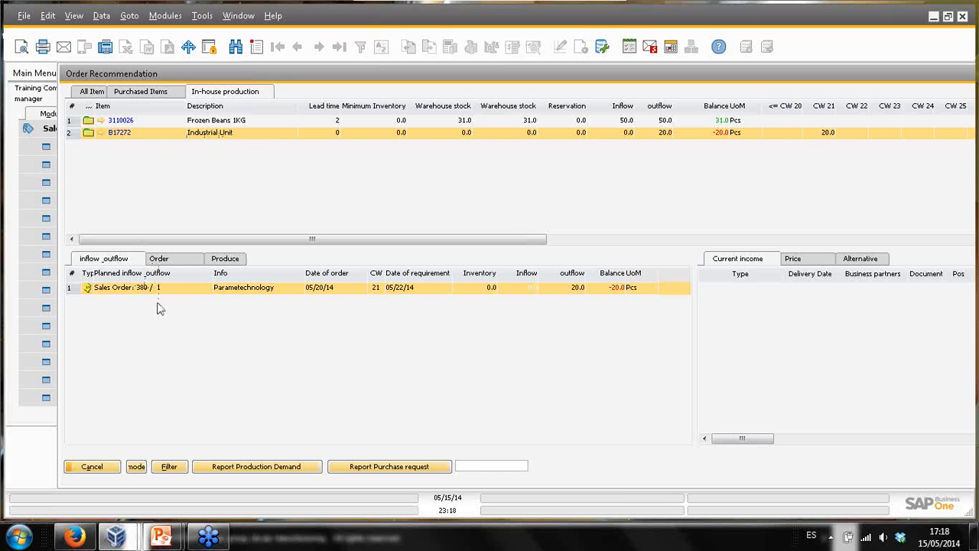
click(136, 468)
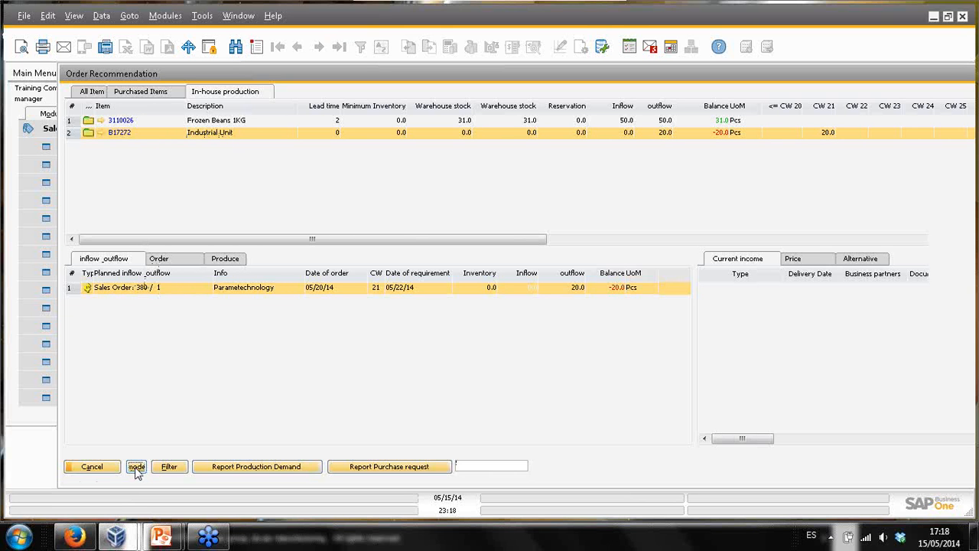
click(617, 467)
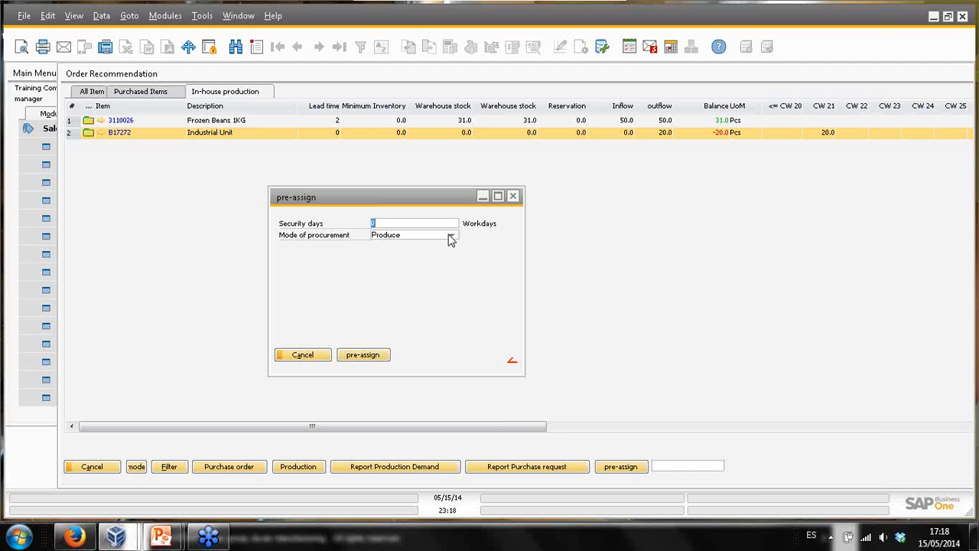
click(299, 358)
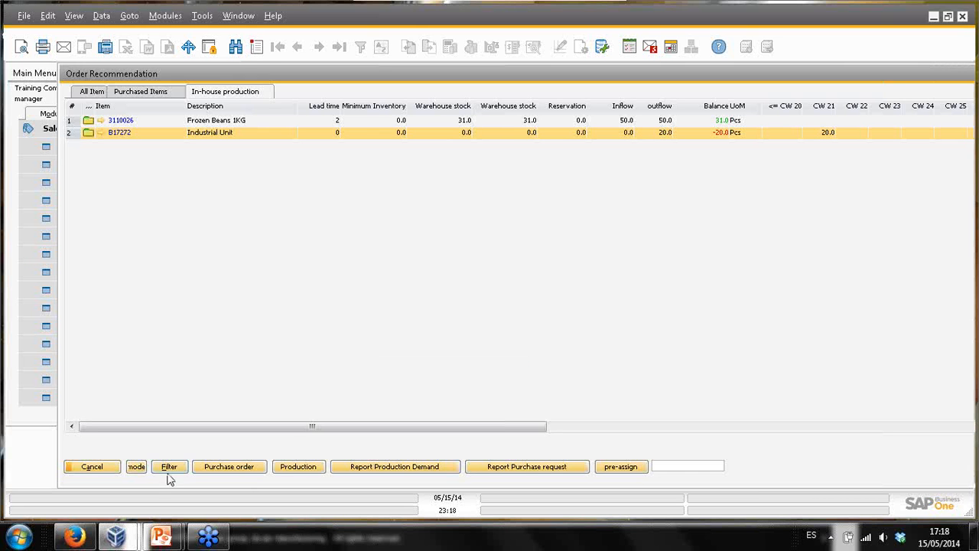
click(136, 466)
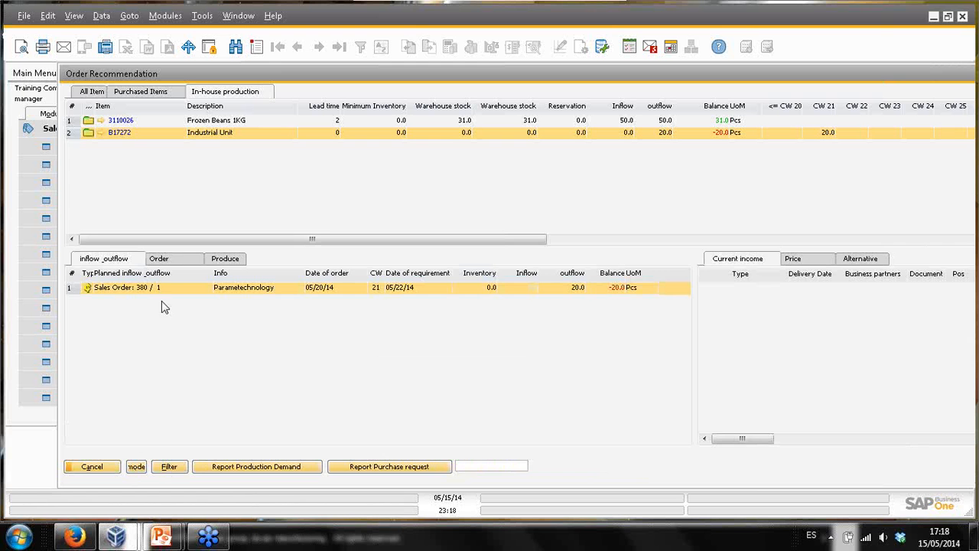
Step: Create a production demand for 20 pcs of Industrial Unit from the Parametechnology sales order
double_click(176, 290)
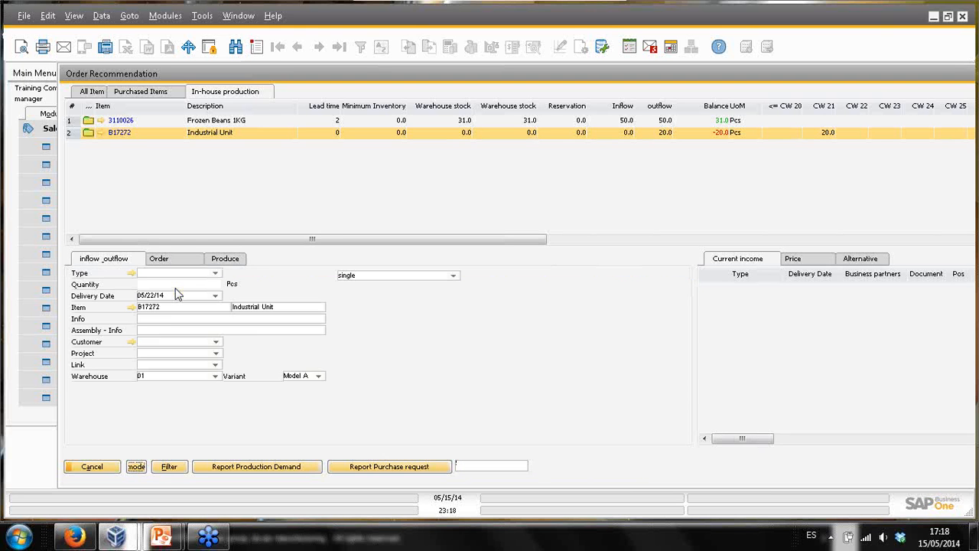
double_click(214, 286)
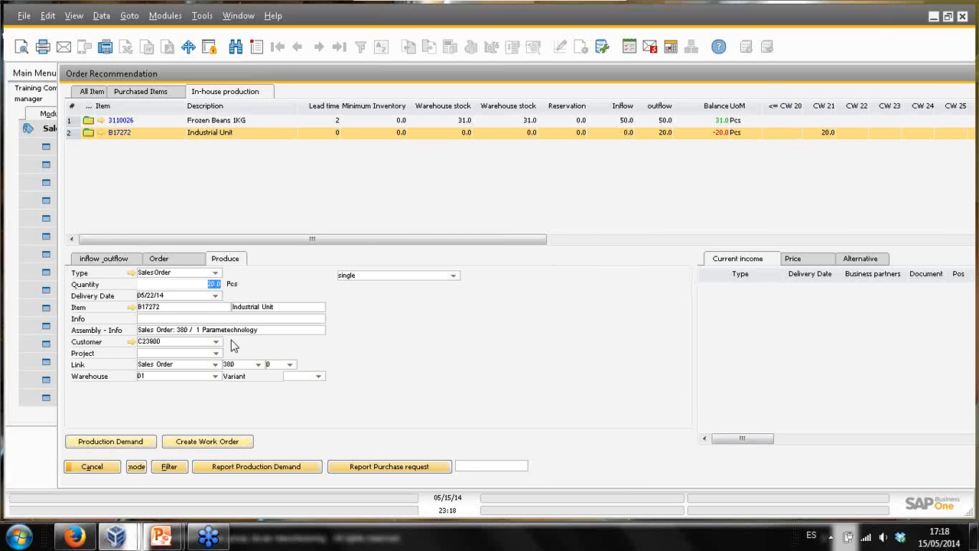
click(111, 442)
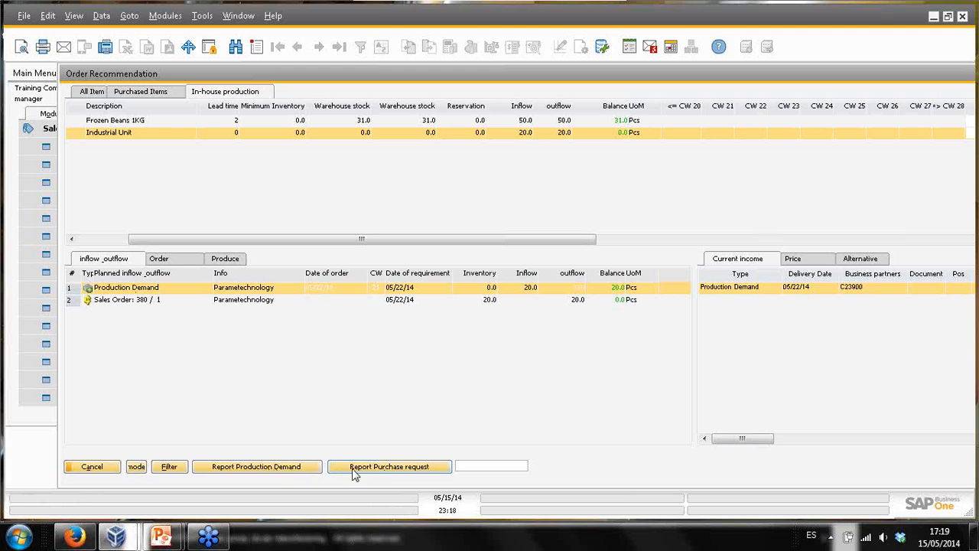
Step: Review the Industrial Unit entry and the order creation options in the production demand report, then return to its planned movements
click(271, 468)
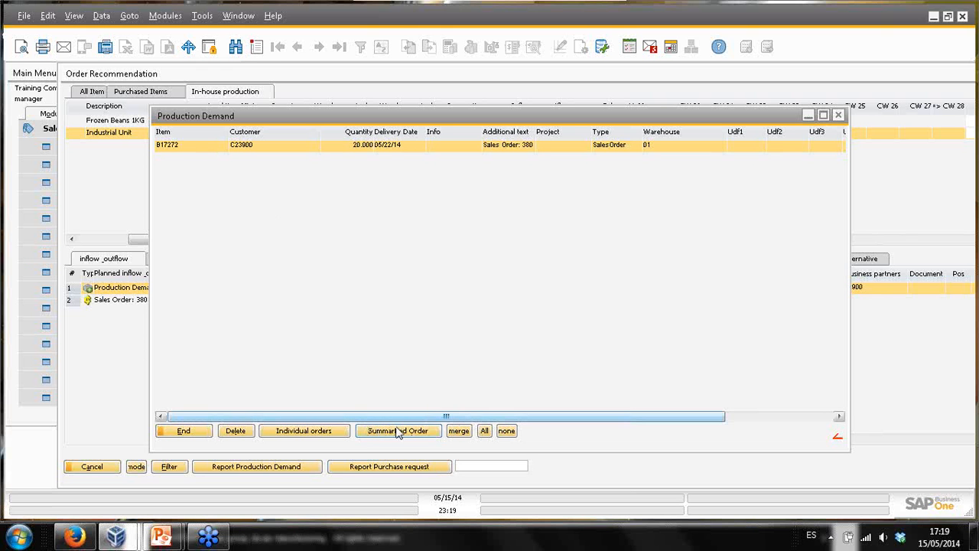
click(207, 148)
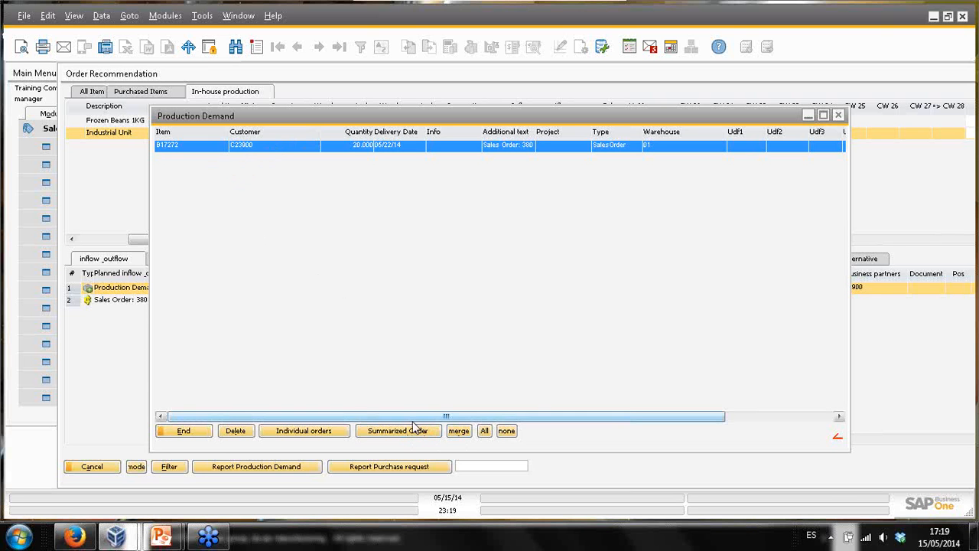
click(185, 431)
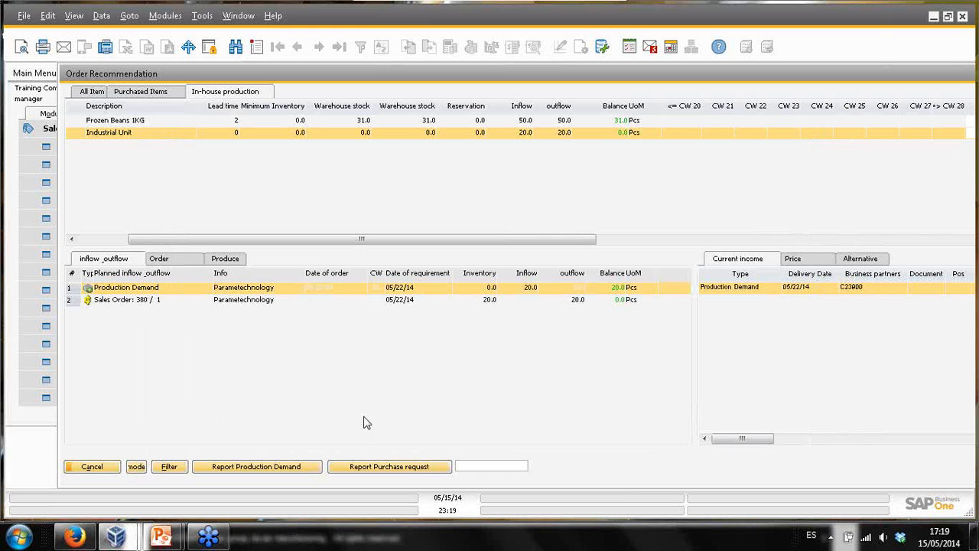
click(170, 299)
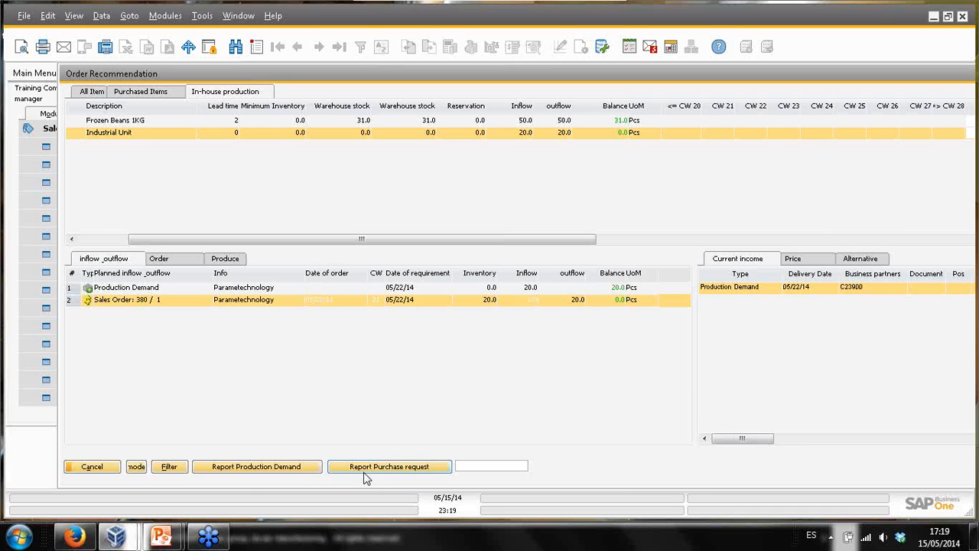
Step: Delete the Industrial Unit entry from the production demand report and close the report
click(271, 468)
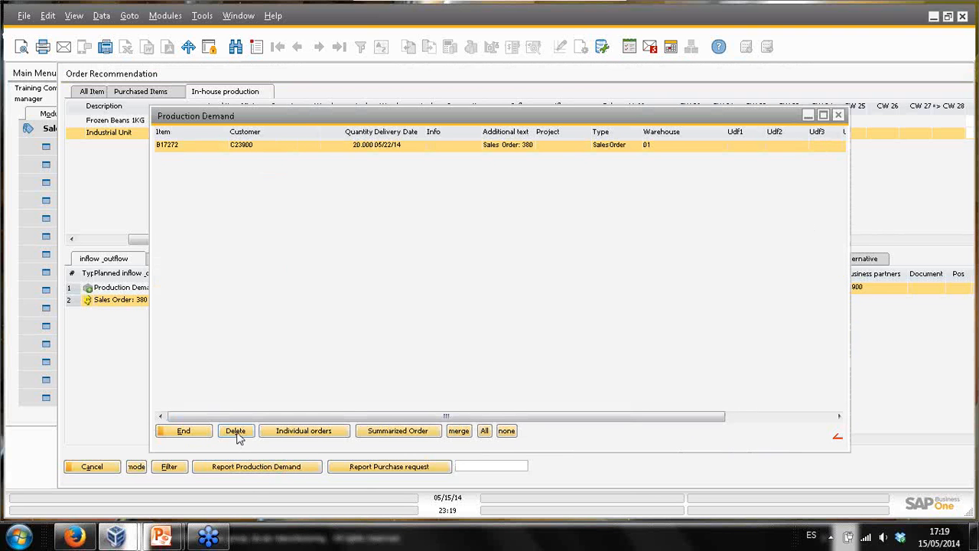
click(237, 433)
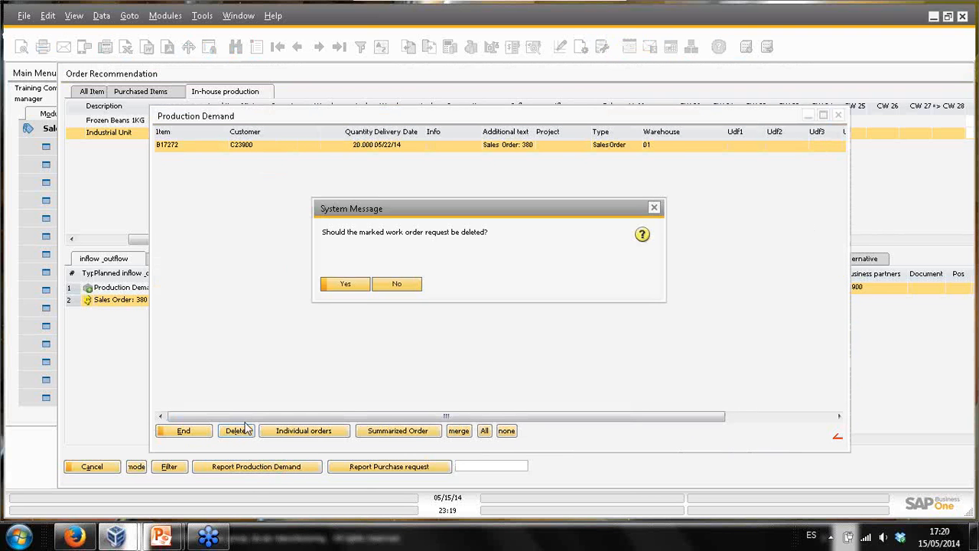
click(340, 285)
click(184, 431)
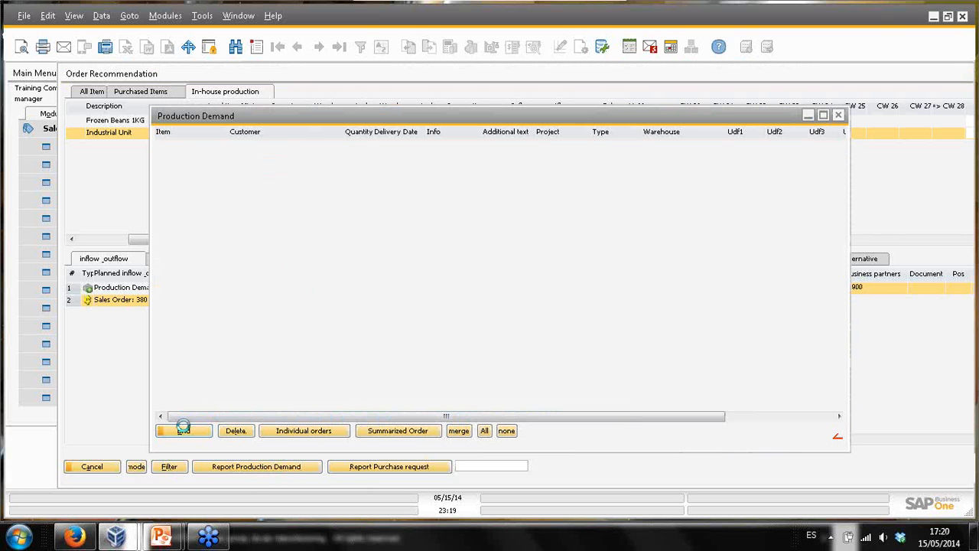
Step: Close the order recommendations and set the Industrial Unit quantity to 100 in the Parametechnology sales order, continuing despite the availability check
click(90, 467)
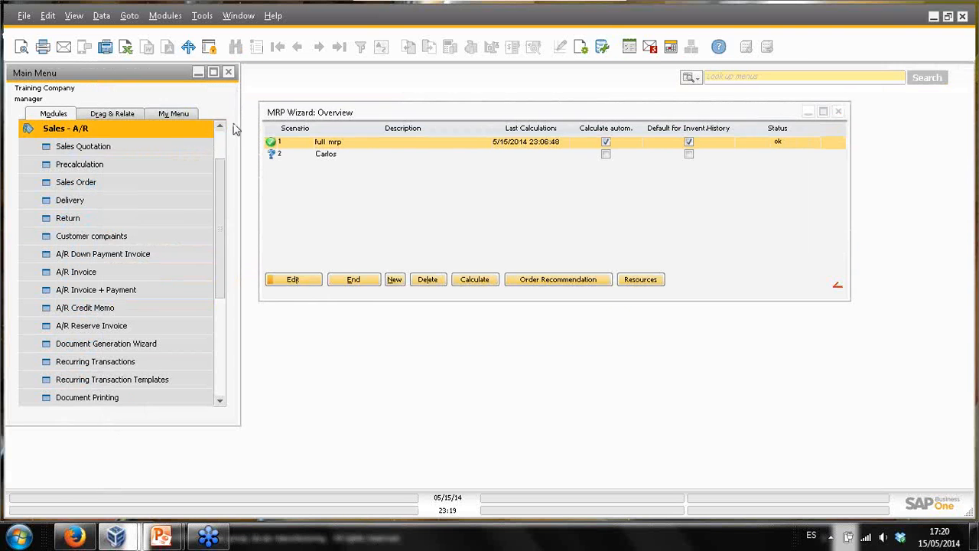
click(94, 183)
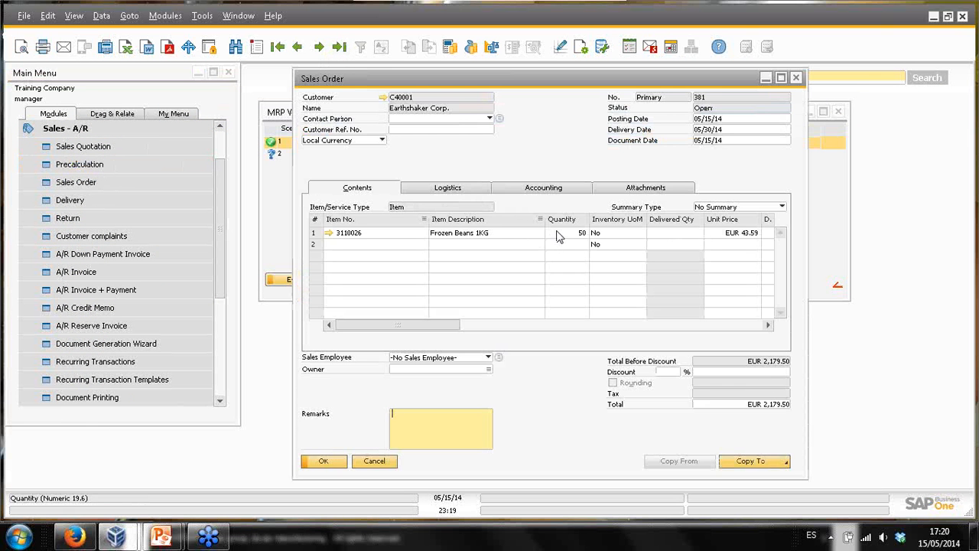
click(297, 47)
double_click(570, 232)
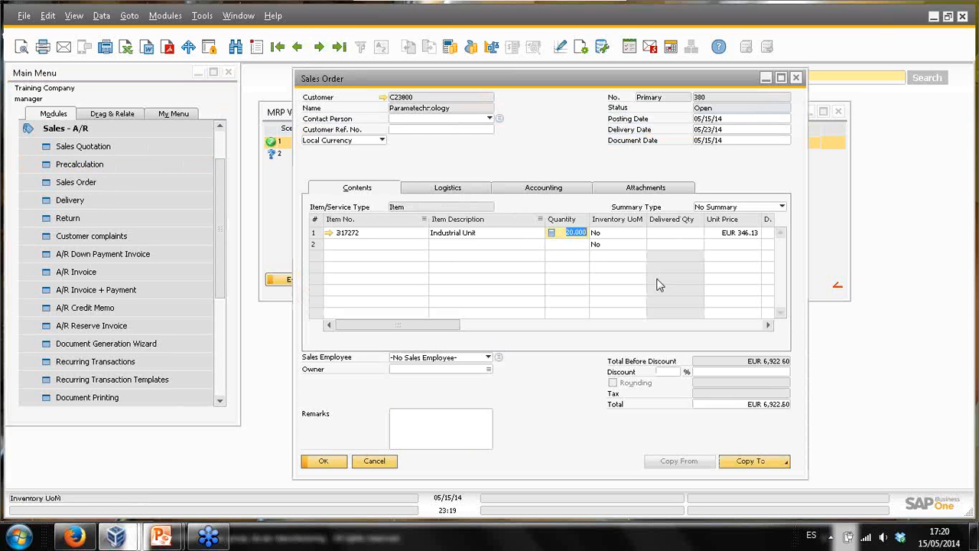
text(10)
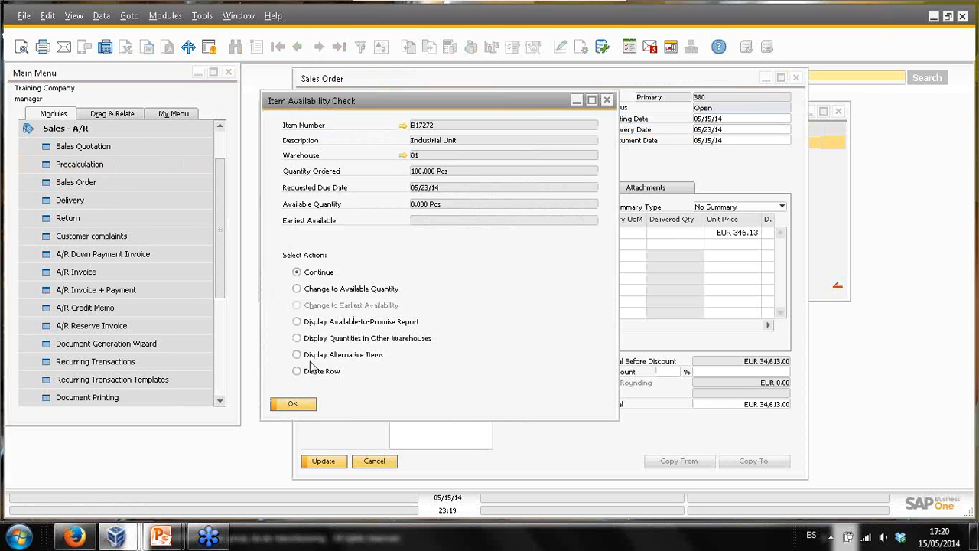
click(293, 404)
Step: Set the sales order's delivery date to 05/30/14, apply it to the existing rows and update the order
click(746, 129)
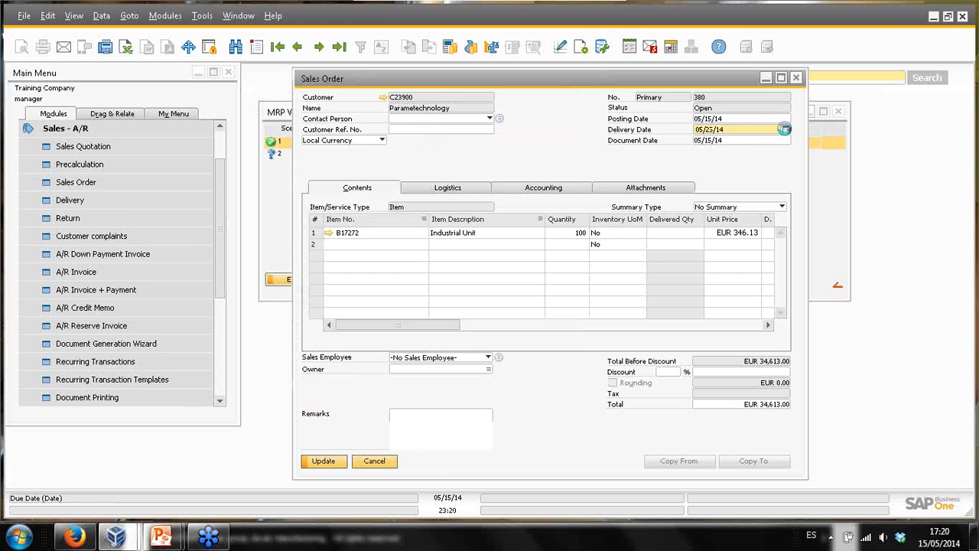
click(785, 129)
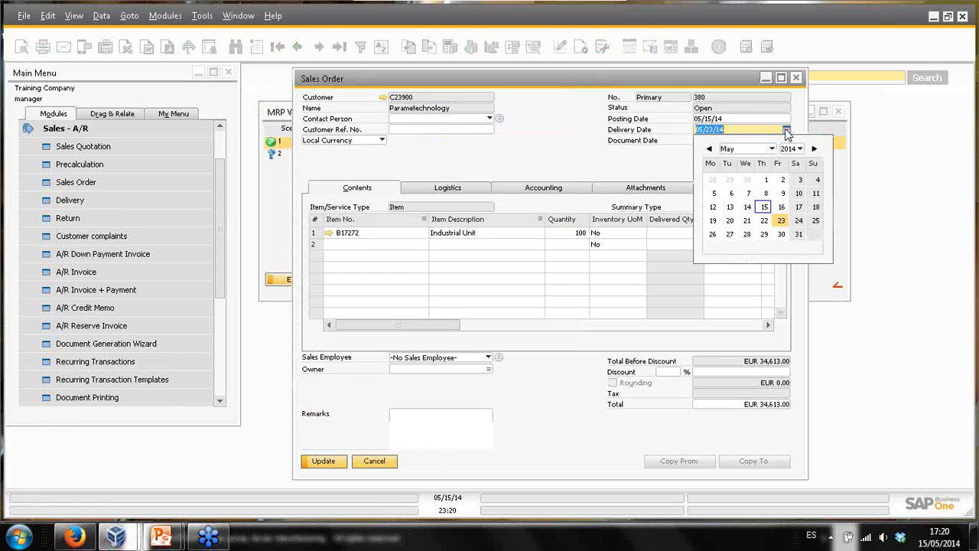
click(781, 235)
click(335, 462)
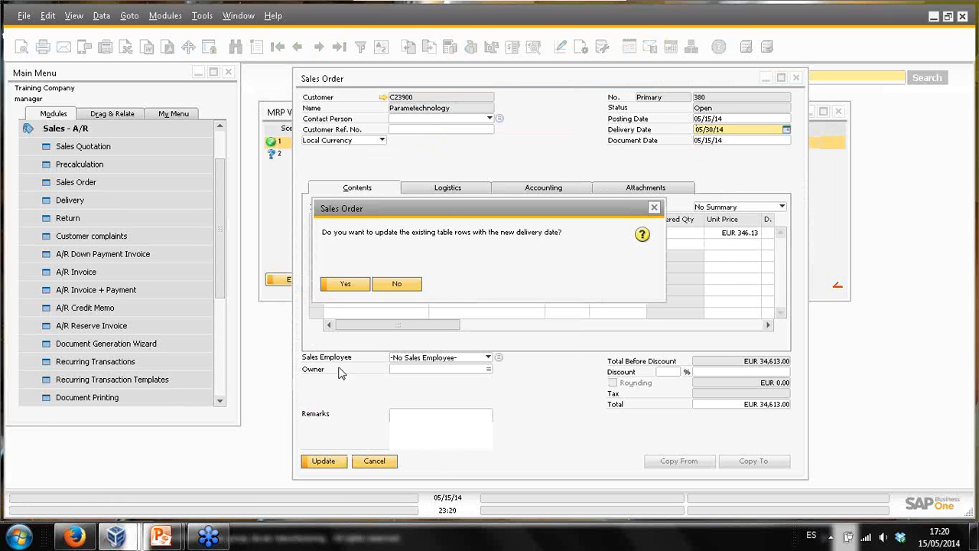
click(343, 284)
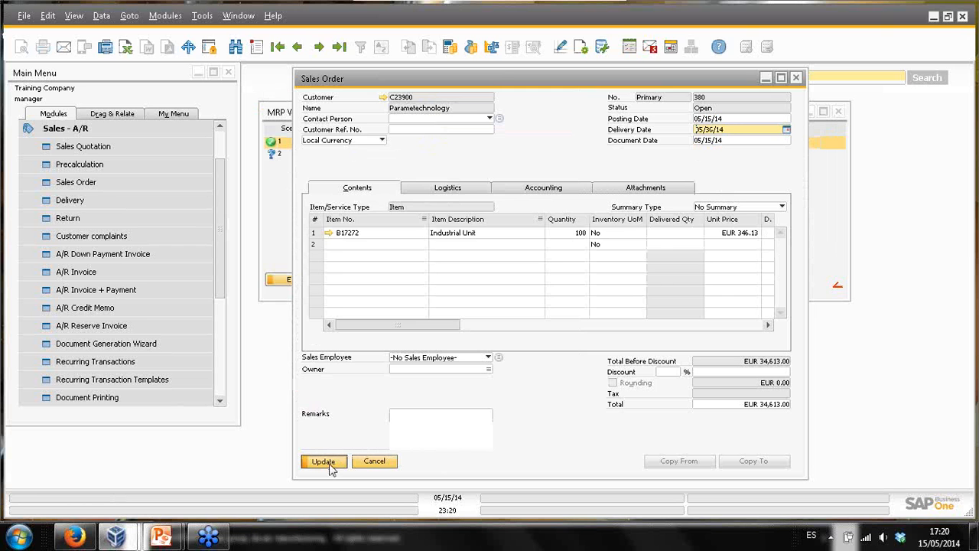
click(331, 466)
click(341, 284)
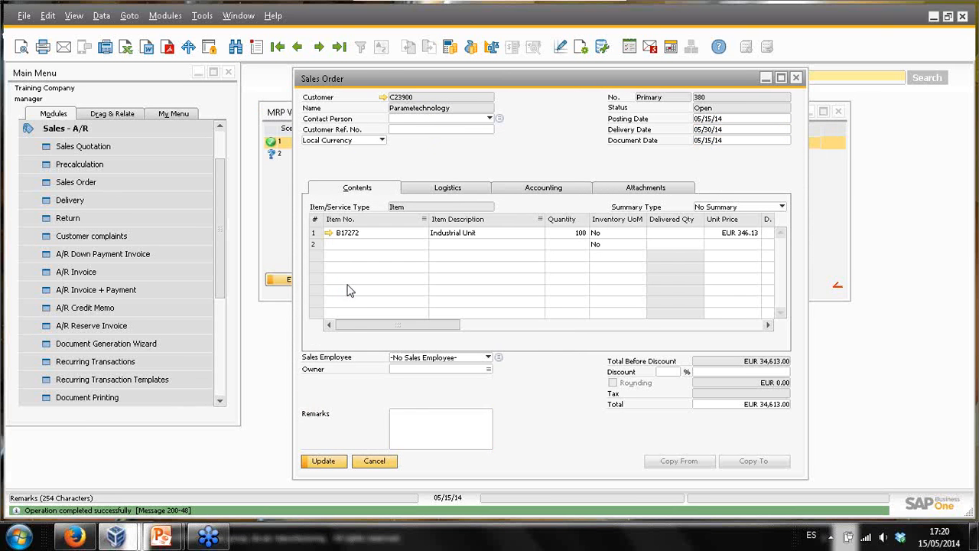
Step: Create a work order for 100 pcs of Industrial Unit B17272 from line 1 of the Parametechnology sales order
click(470, 234)
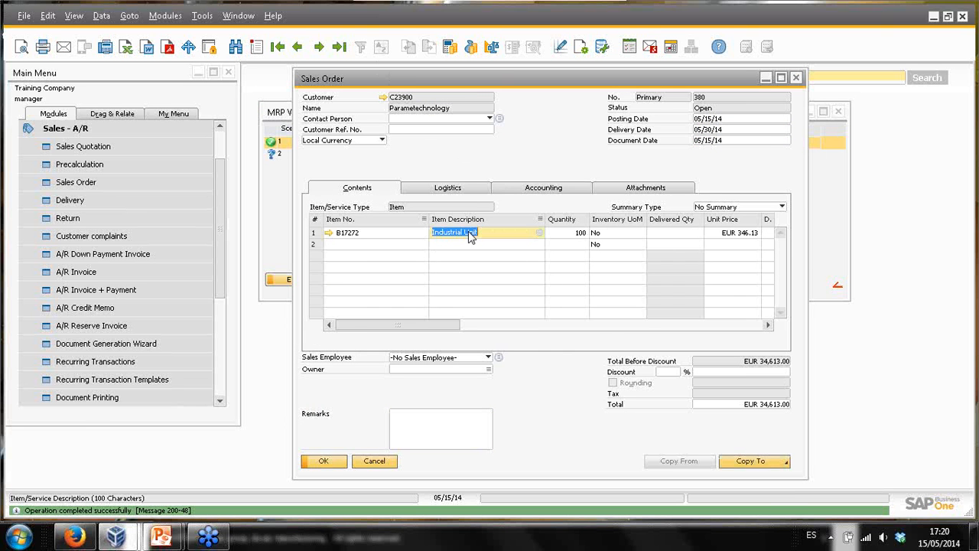
right_click(470, 236)
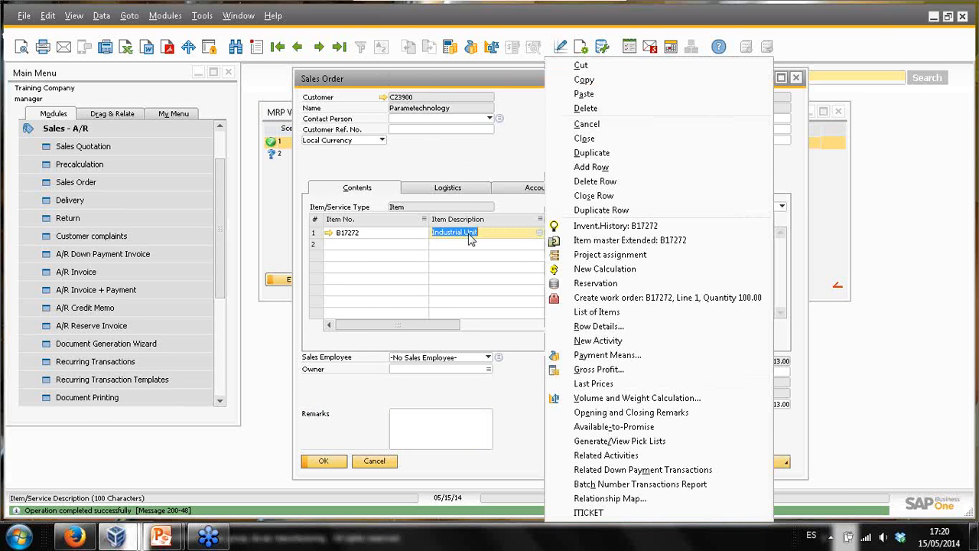
click(623, 299)
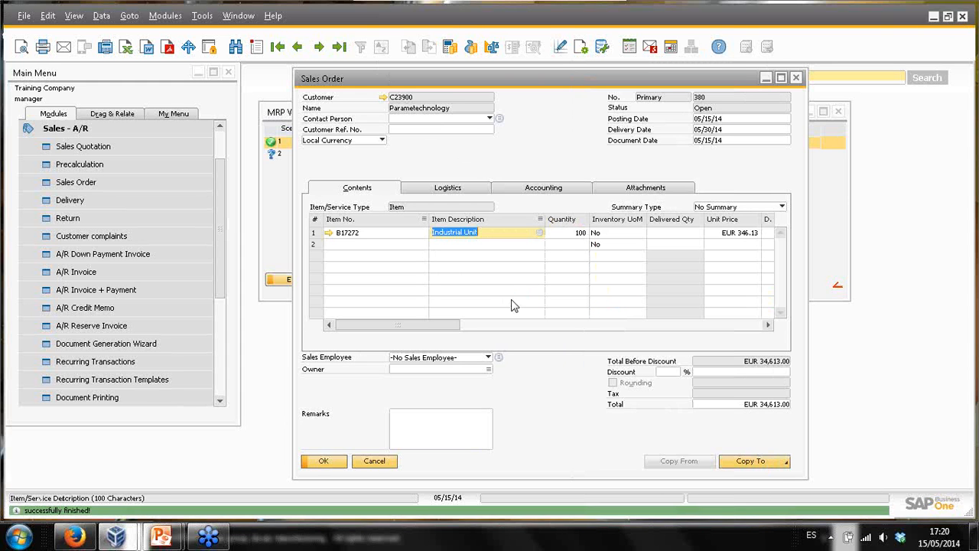
Step: Open the work order linked to the Industrial Unit line, expand Subassembly 65-50254 and check the operations and planned material quantities
right_click(485, 233)
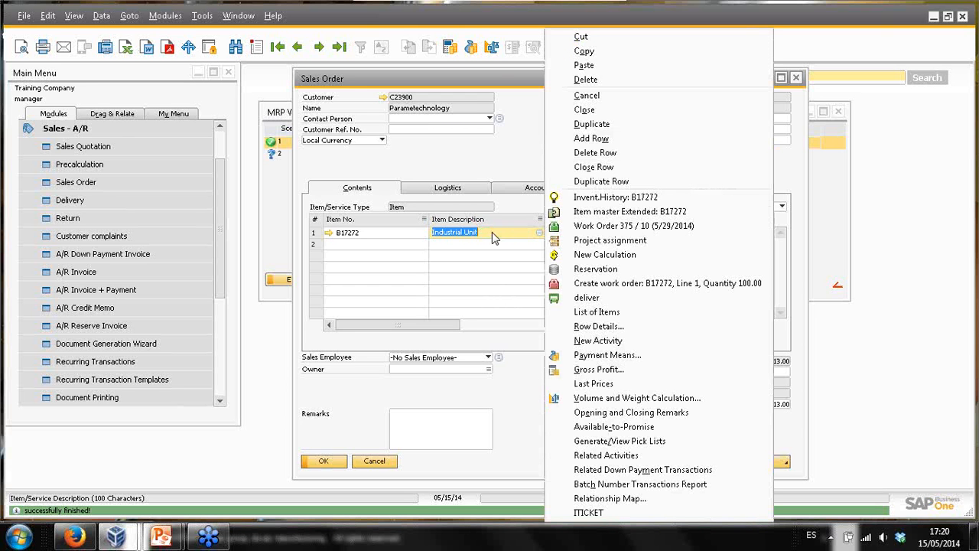
click(629, 227)
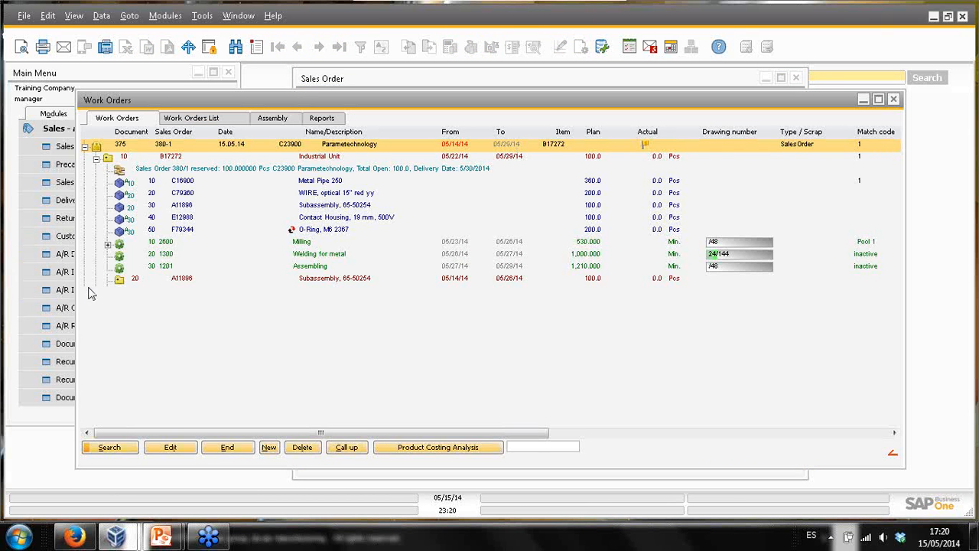
click(118, 281)
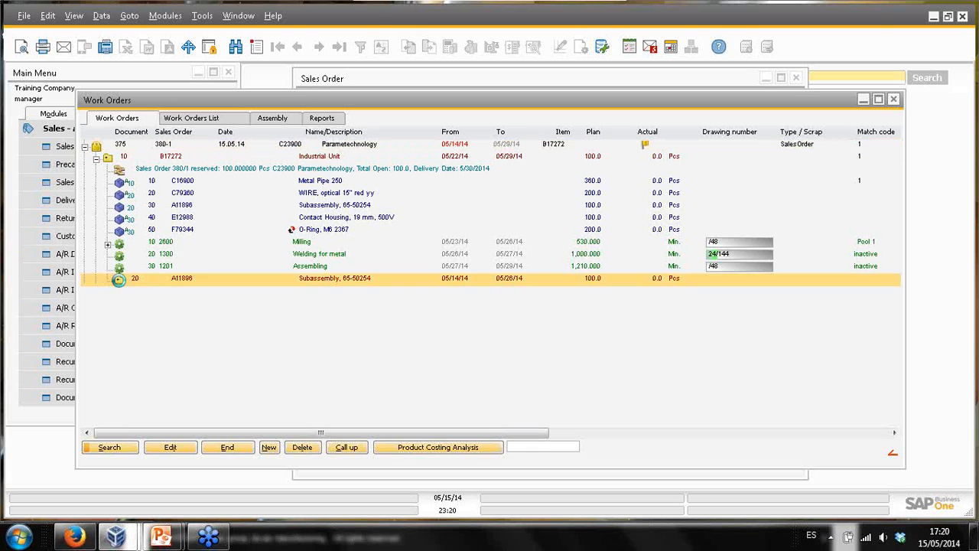
click(441, 243)
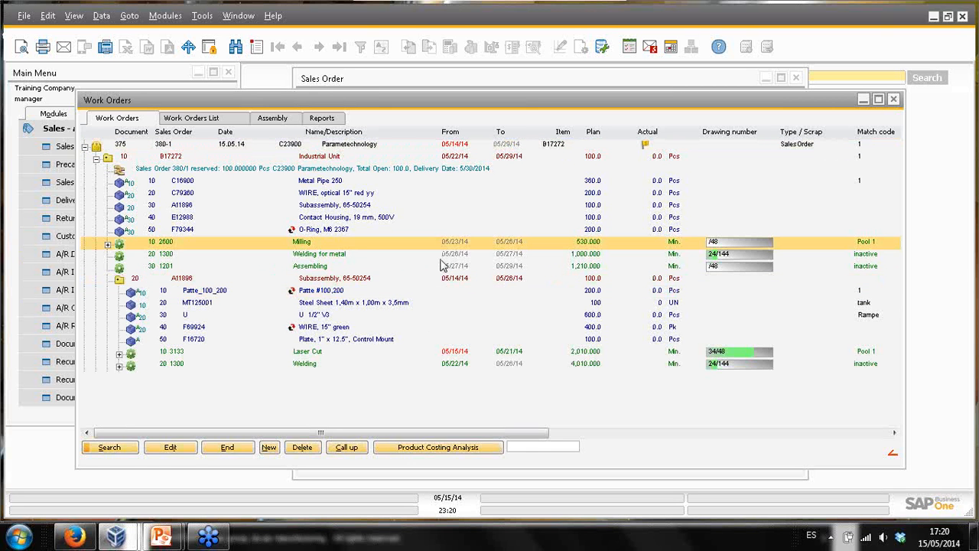
click(363, 254)
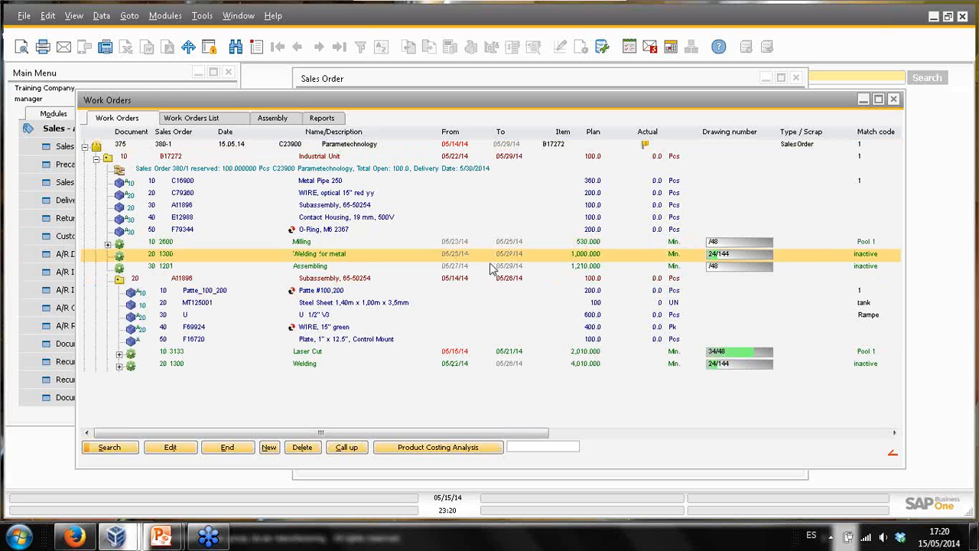
click(591, 182)
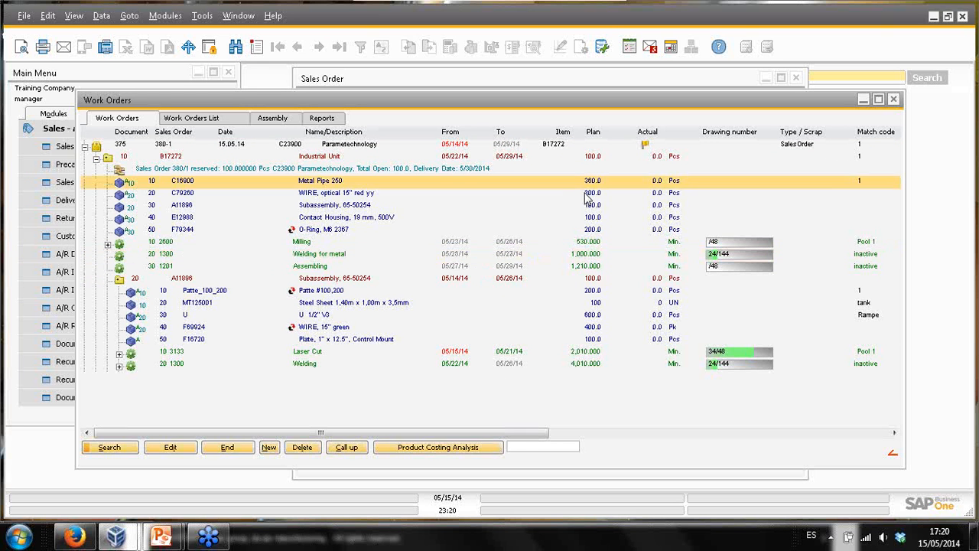
click(587, 205)
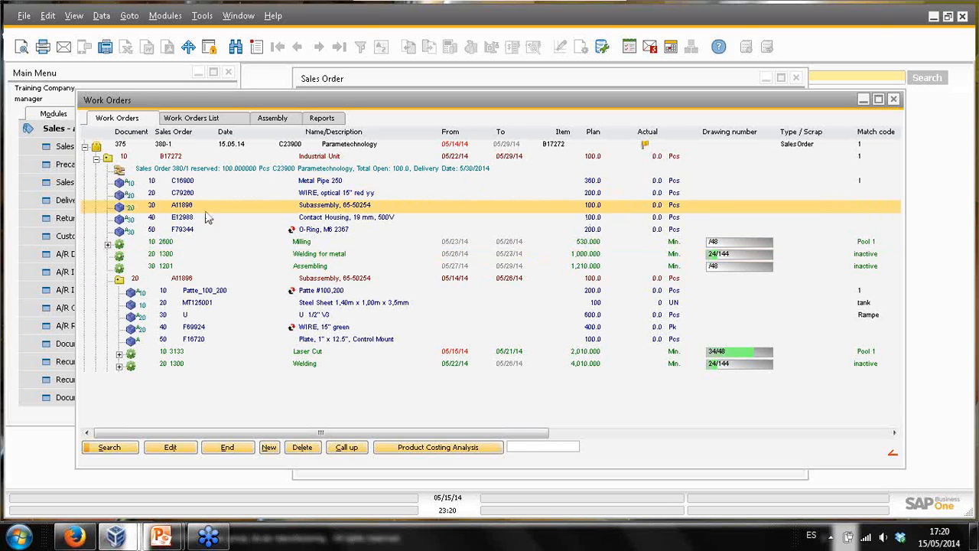
Step: Examine the materials of Subassembly 65-50254 and its Laser Cut and Welding operations in the work order
scroll(222, 220, up, 2)
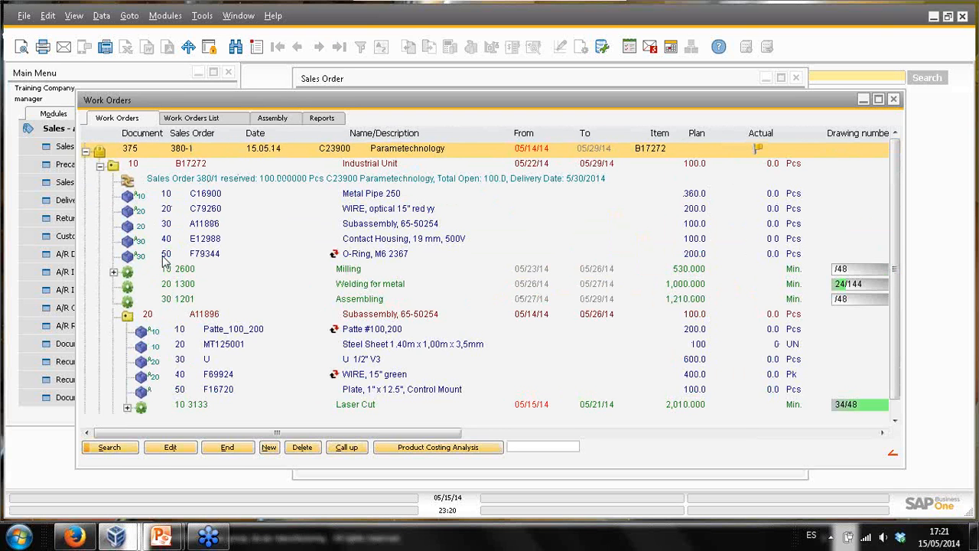
scroll(263, 289, down, 1)
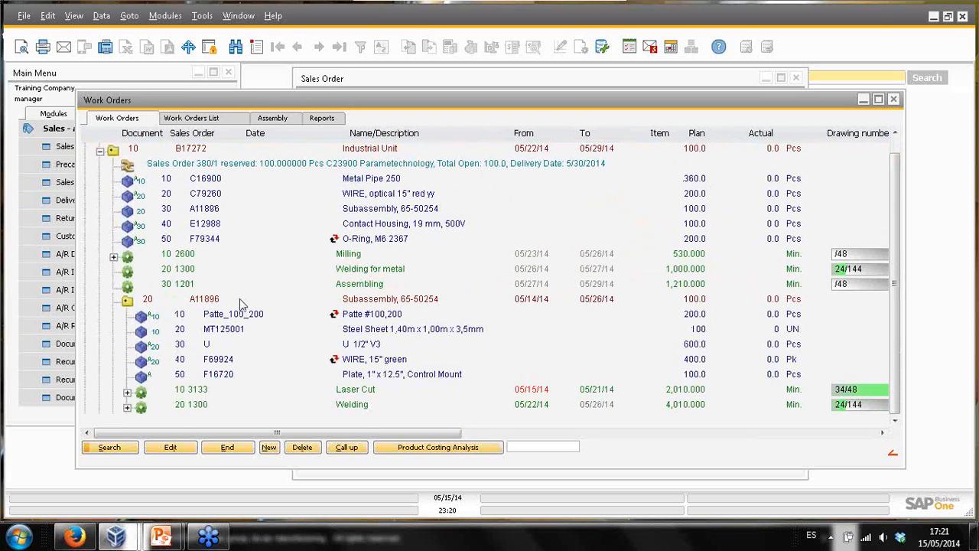
click(213, 303)
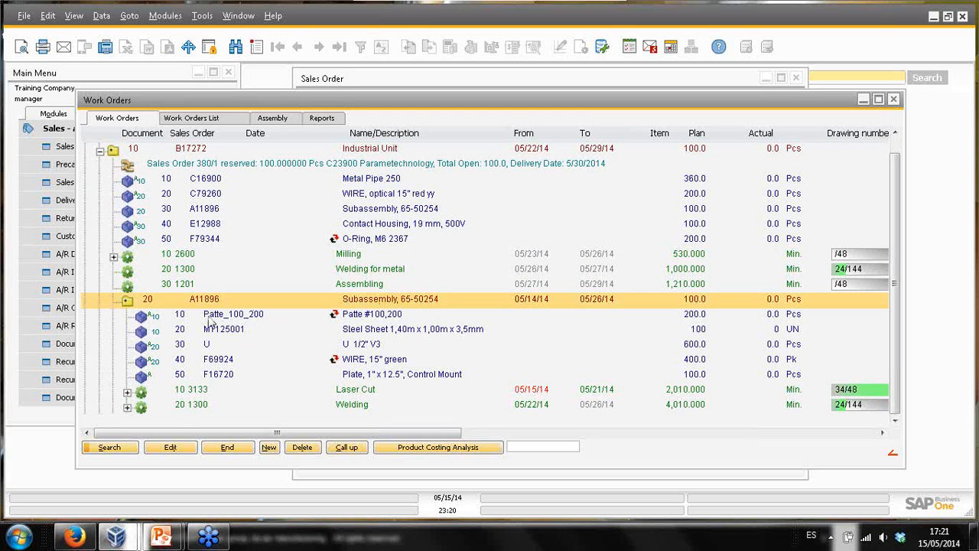
click(197, 315)
click(202, 324)
click(202, 315)
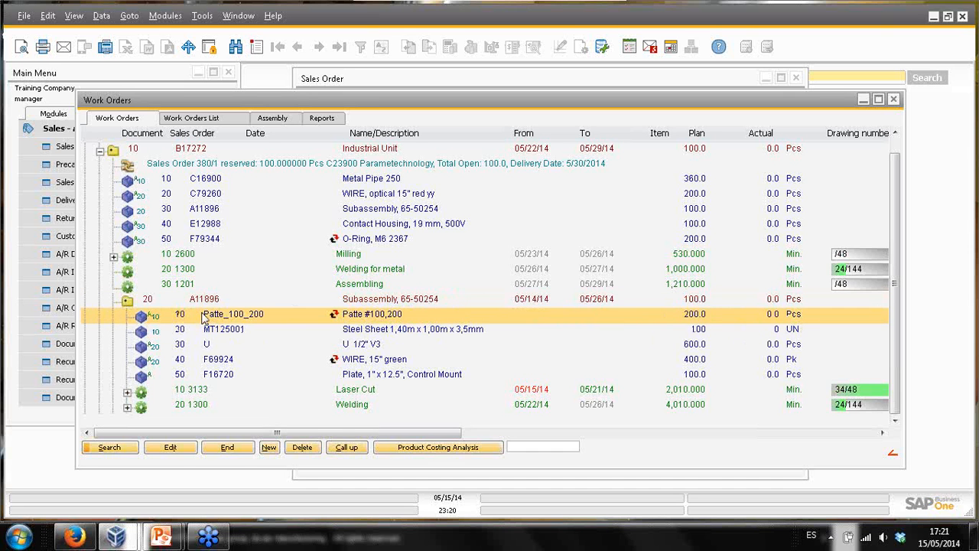
click(215, 392)
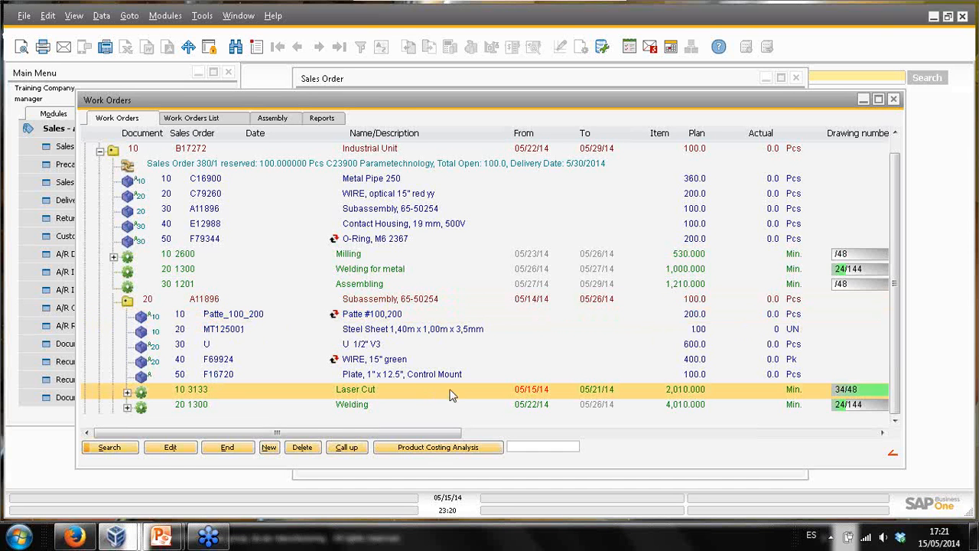
click(204, 348)
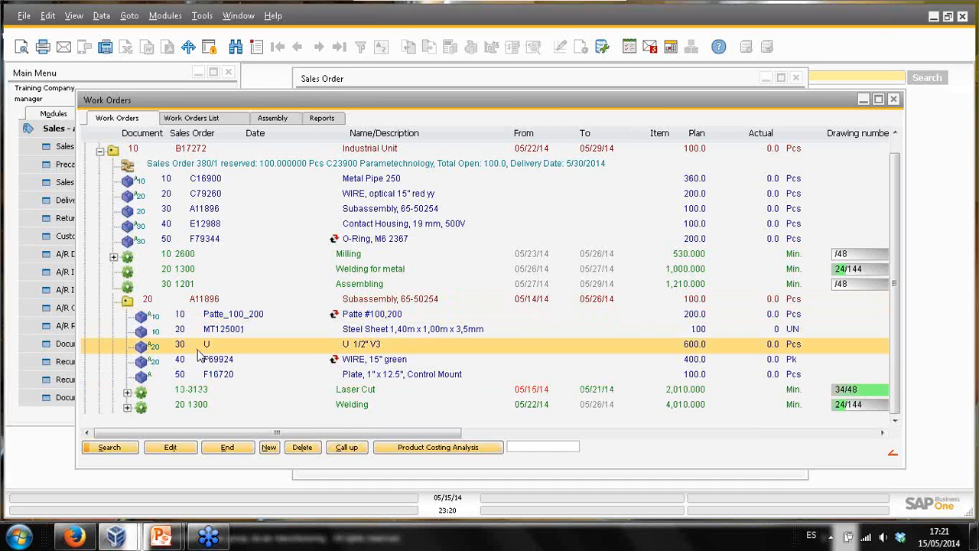
click(205, 360)
click(208, 405)
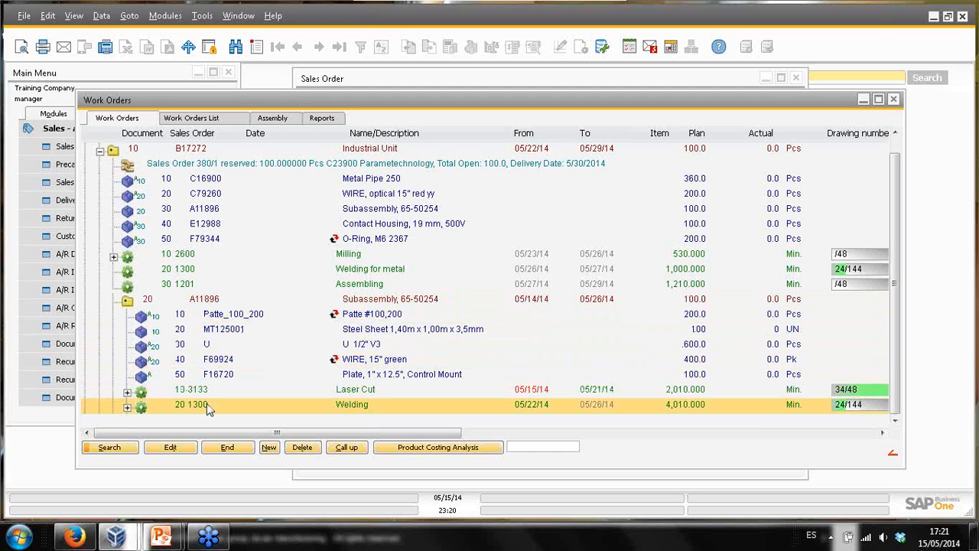
Step: Examine the Industrial Unit's materials and its Milling and Welding for metal operations, and close the work order and sales order
click(181, 178)
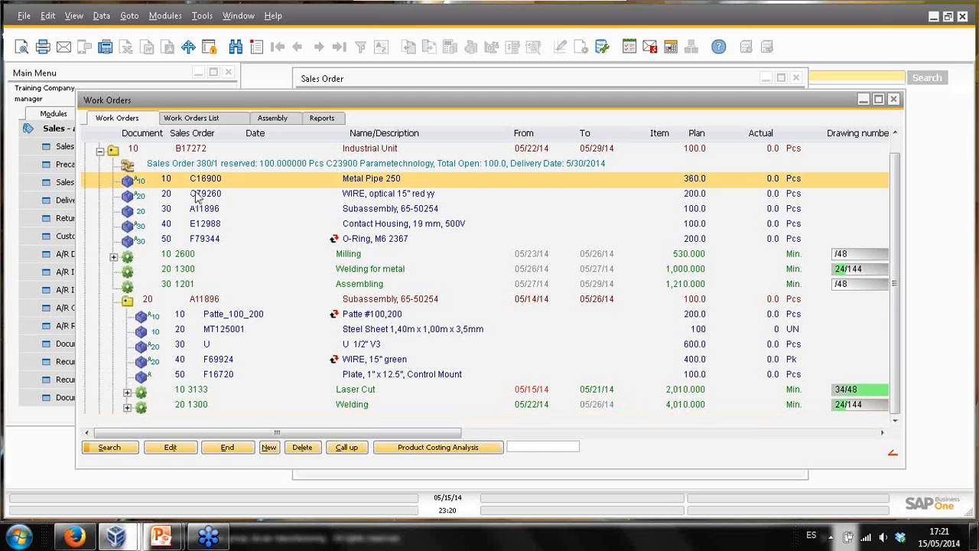
click(198, 194)
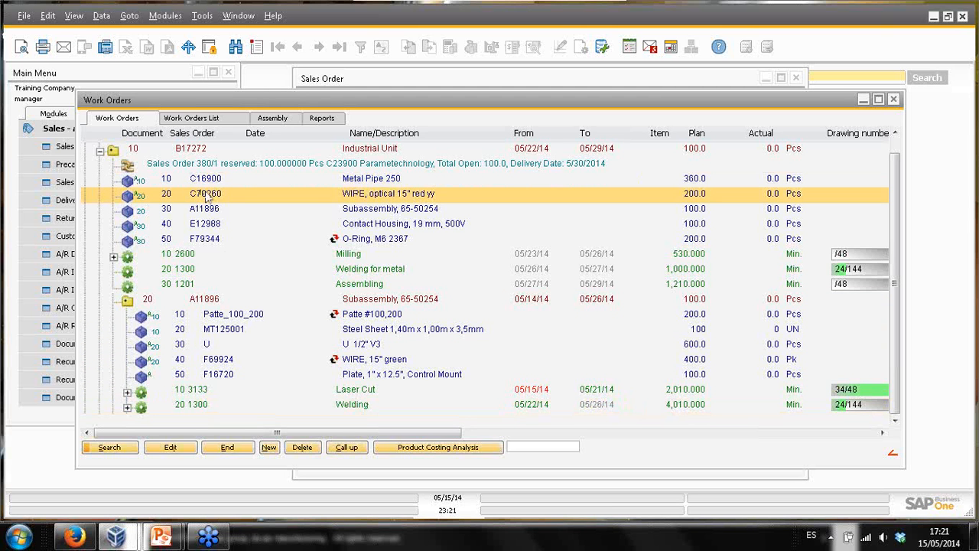
click(379, 182)
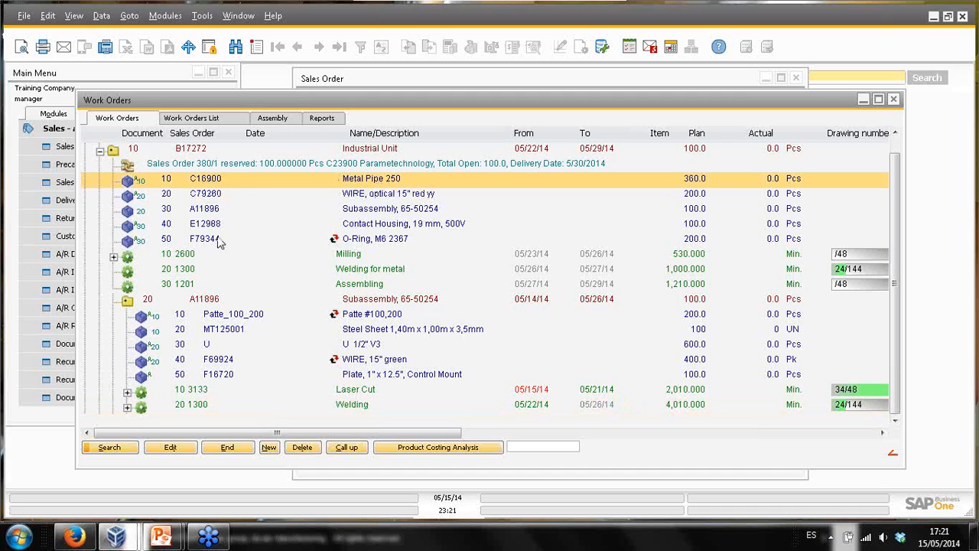
click(234, 258)
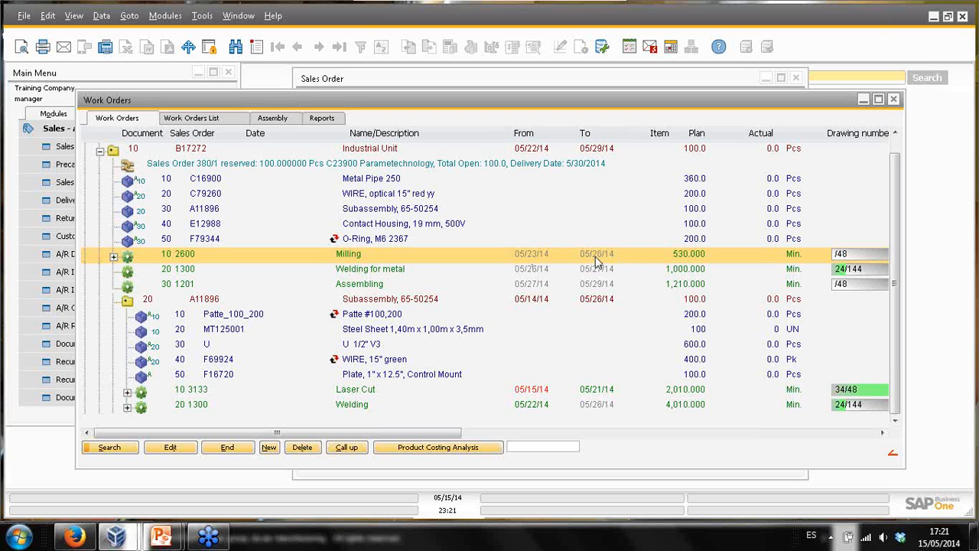
click(383, 271)
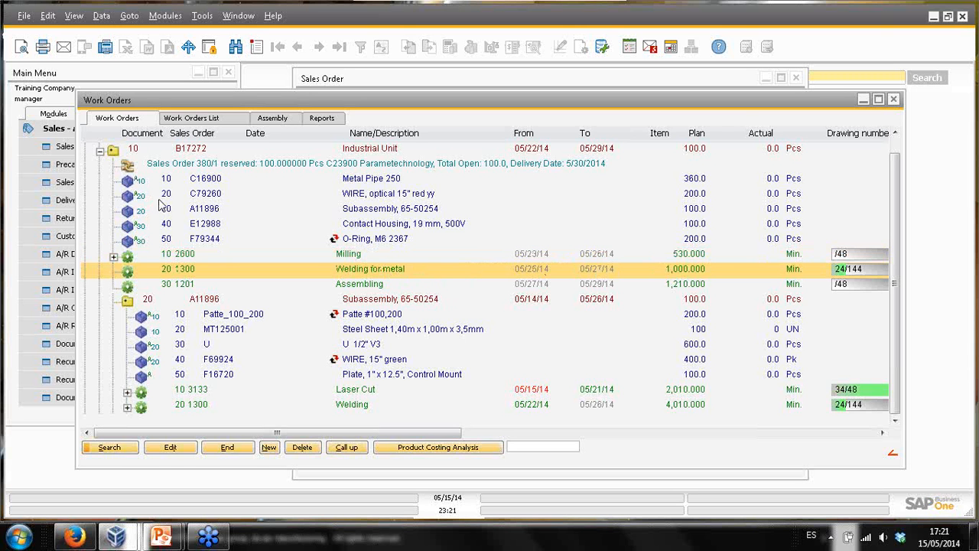
click(224, 448)
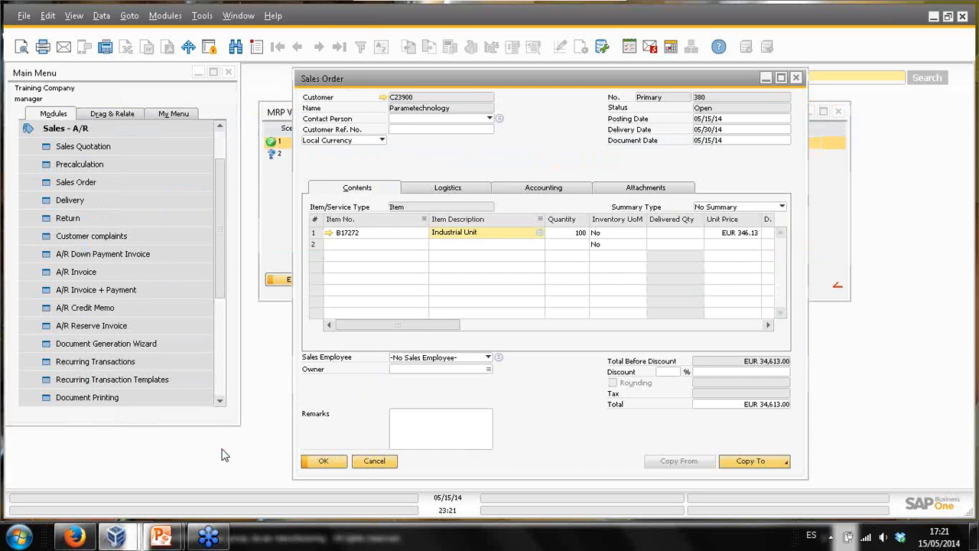
click(375, 461)
Step: Recalculate the full mrp scenario and open its order recommendations
drag(451, 114, 391, 121)
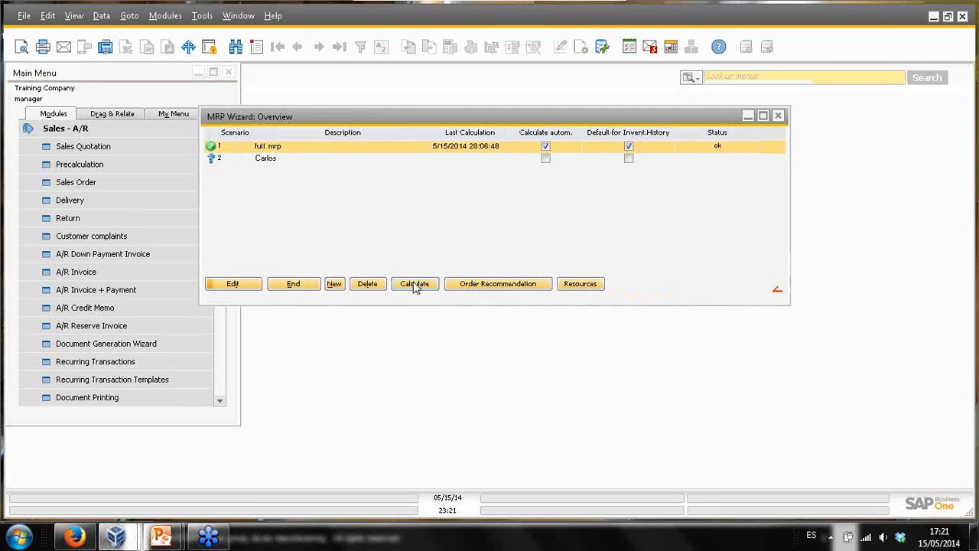
click(416, 285)
click(344, 285)
click(472, 284)
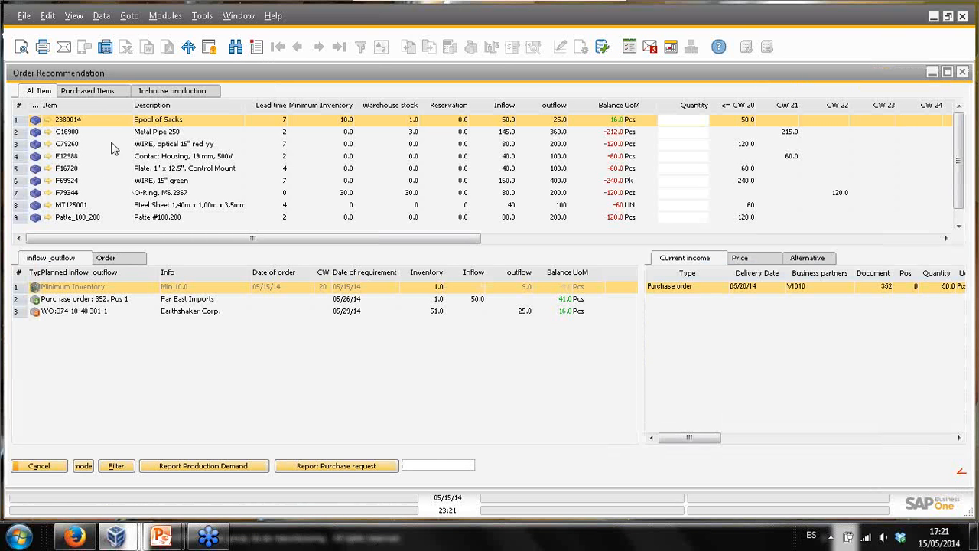
Step: Examine the planned movements, order dates and weekly requirements of WIRE, optical 15" red yy and Contact Housing, 19 mm, 500V
click(159, 147)
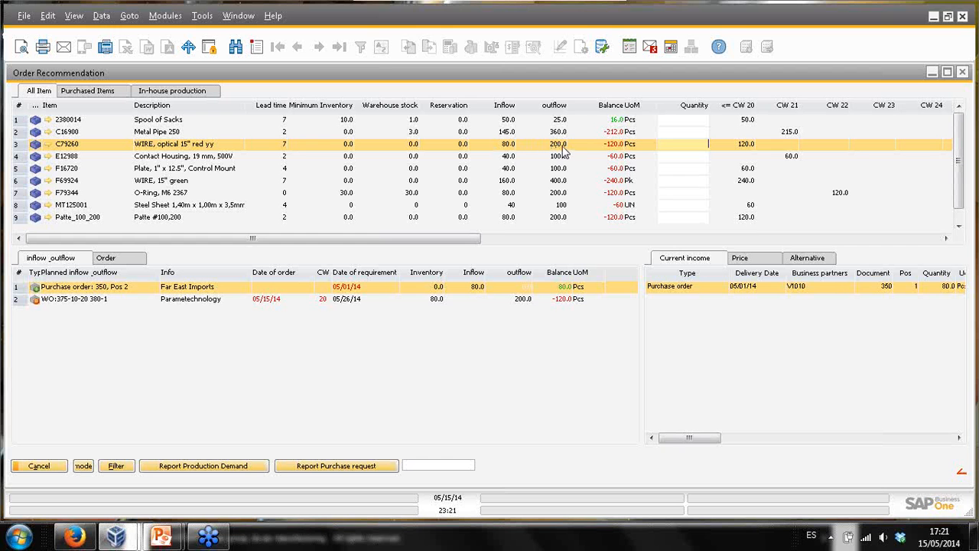
click(205, 301)
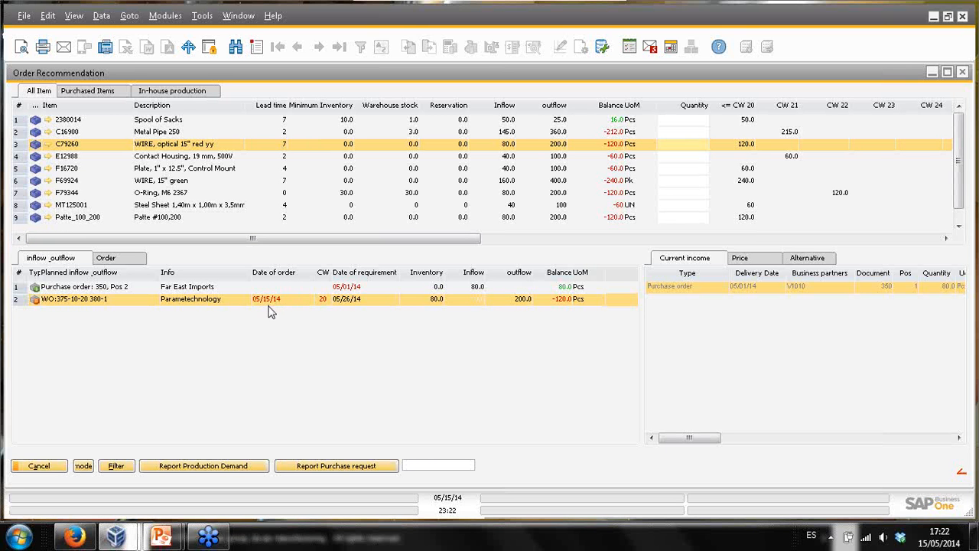
click(222, 156)
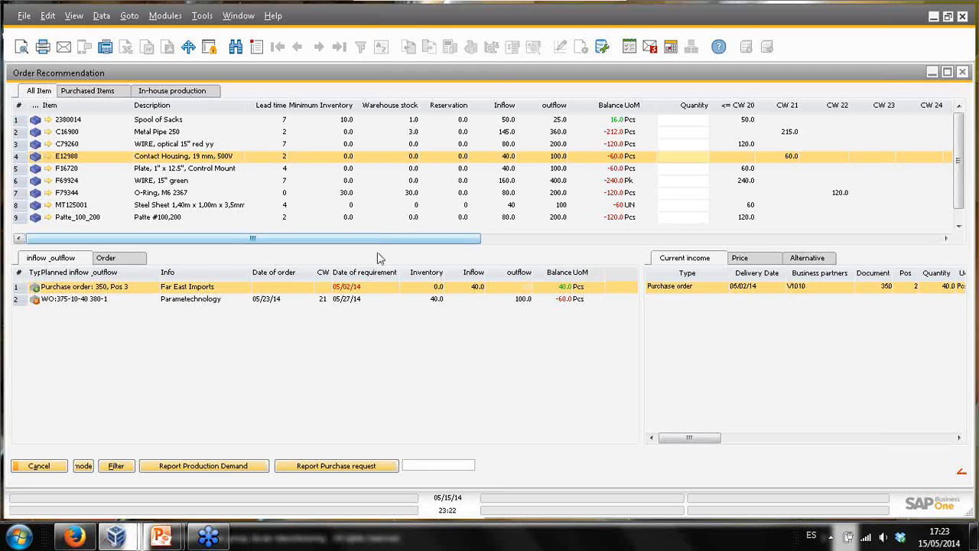
click(349, 301)
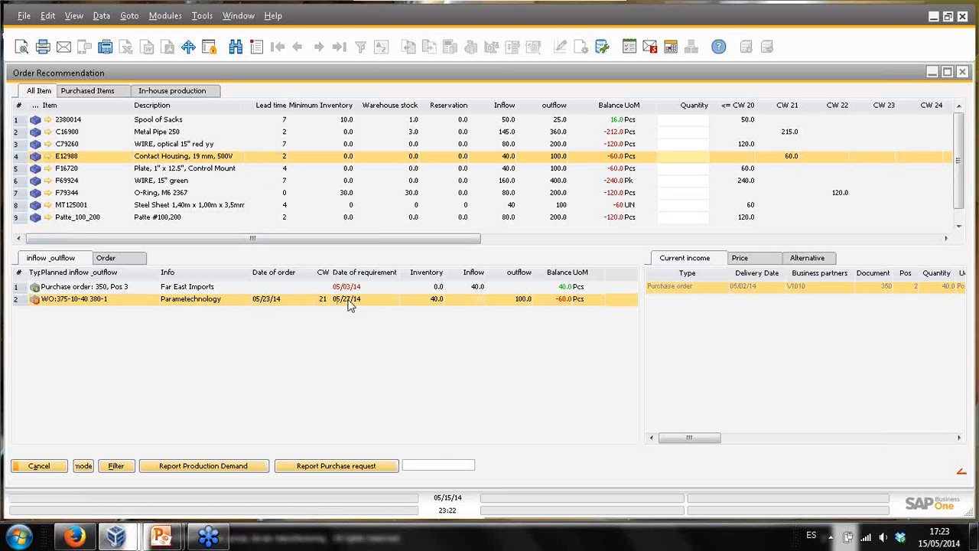
click(939, 538)
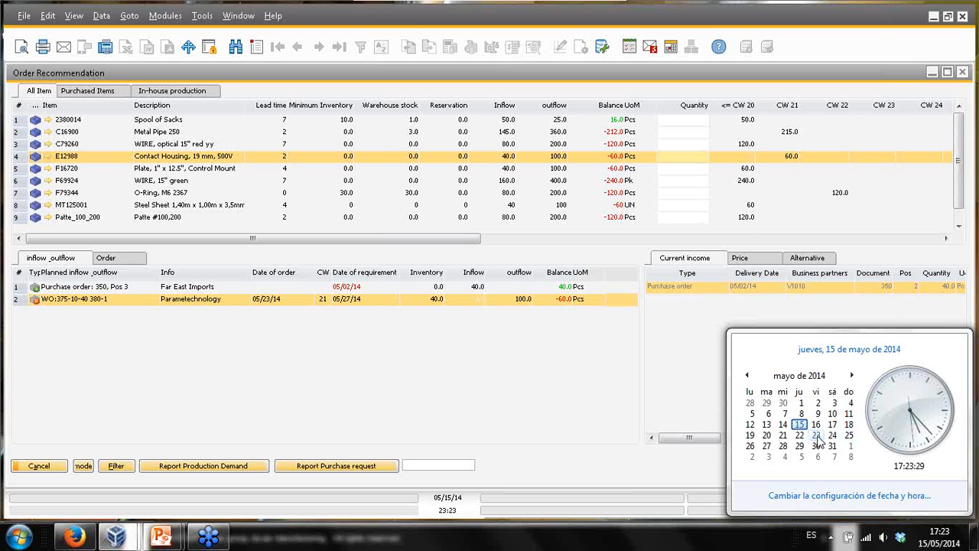
click(276, 315)
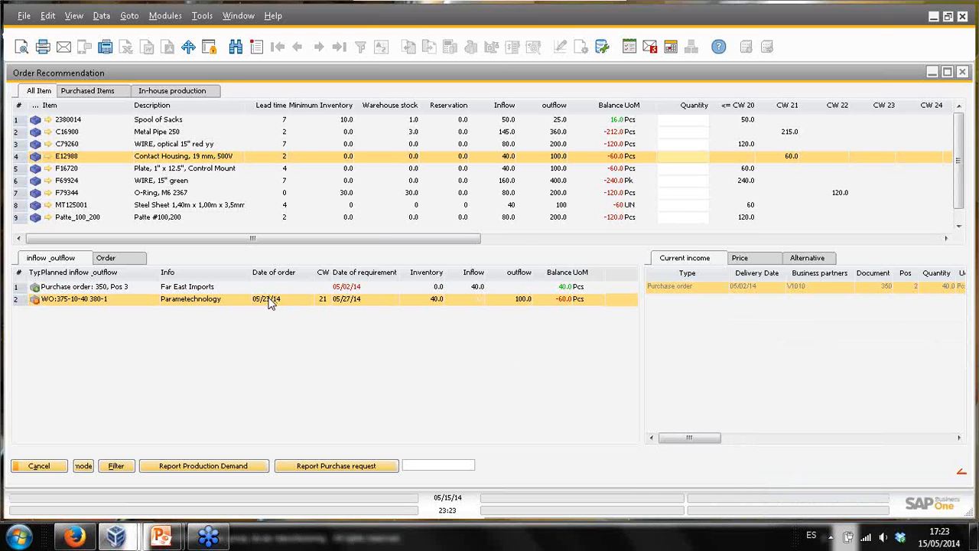
drag(252, 238, 366, 238)
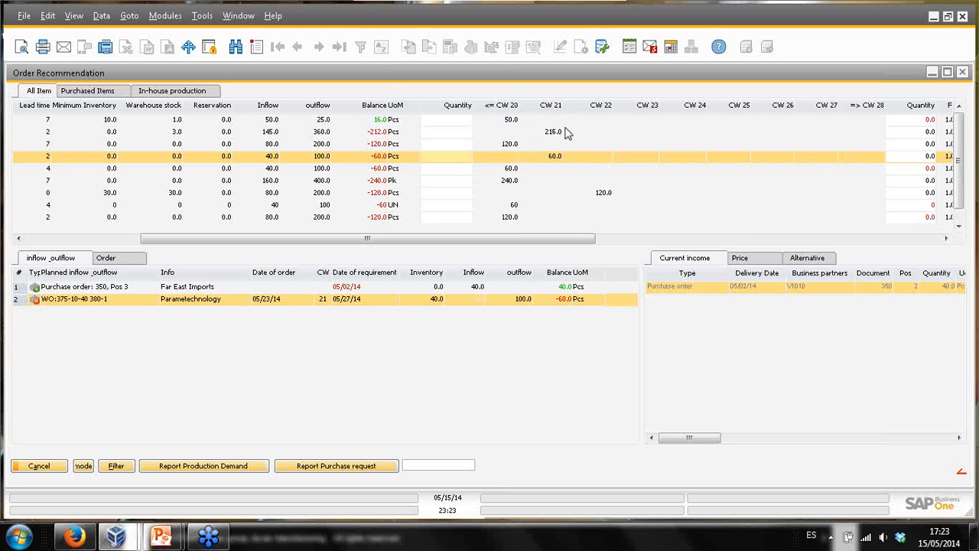
drag(564, 238, 337, 248)
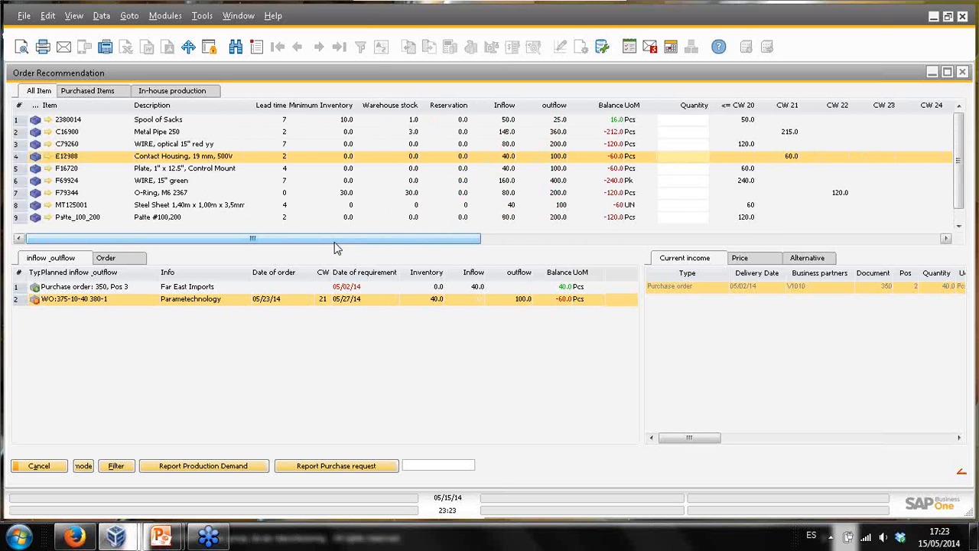